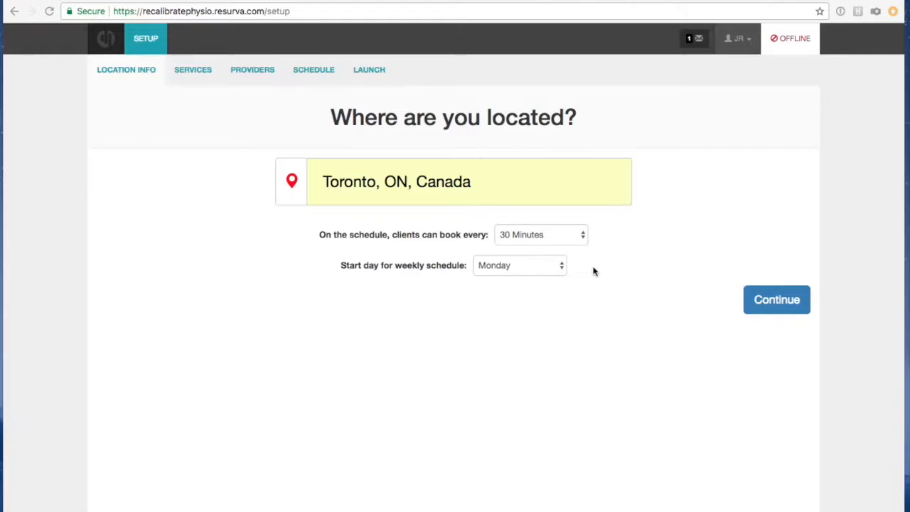
Confirm the Toronto location settings and continue to the Services setup step.
left_click(769, 301)
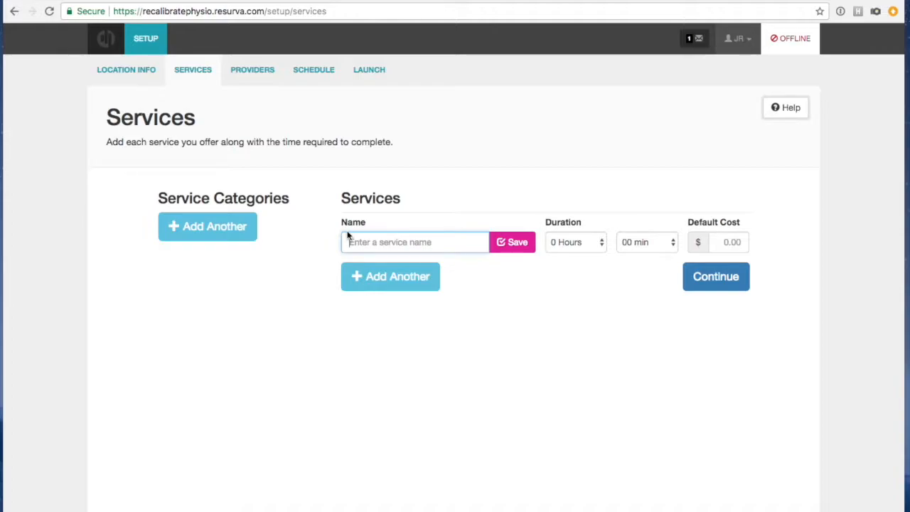
left_click(907, 240)
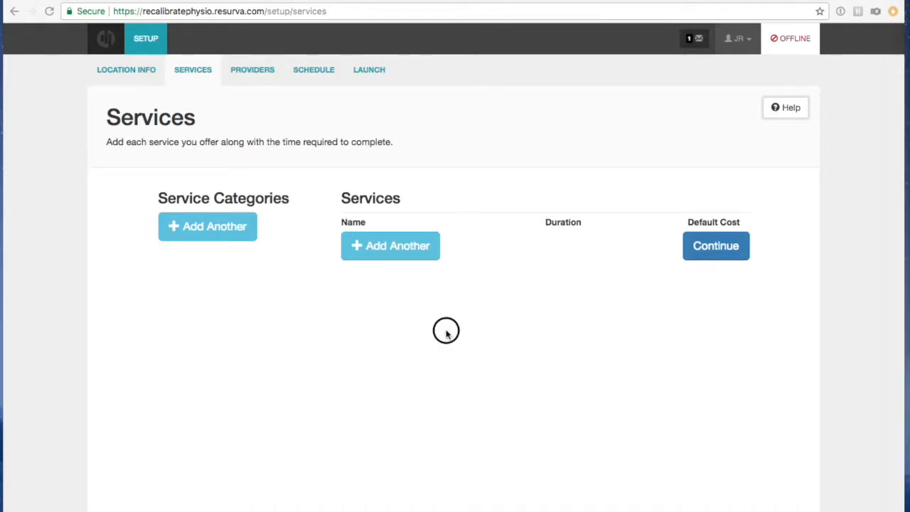
Add a Medical Acupuncture service lasting 1 hour with a $90.00 default cost.
left_click(391, 248)
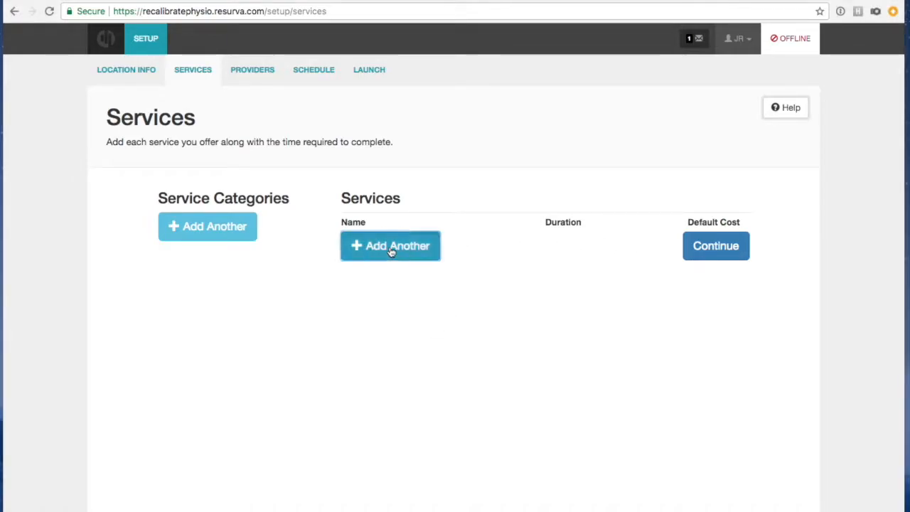
type("Medical Acupuncture:")
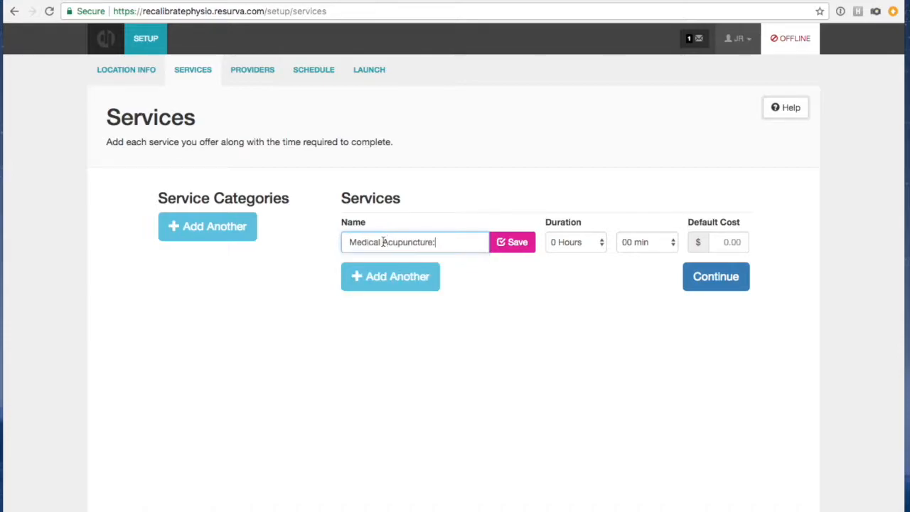
key("BackSpace")
left_click(649, 241)
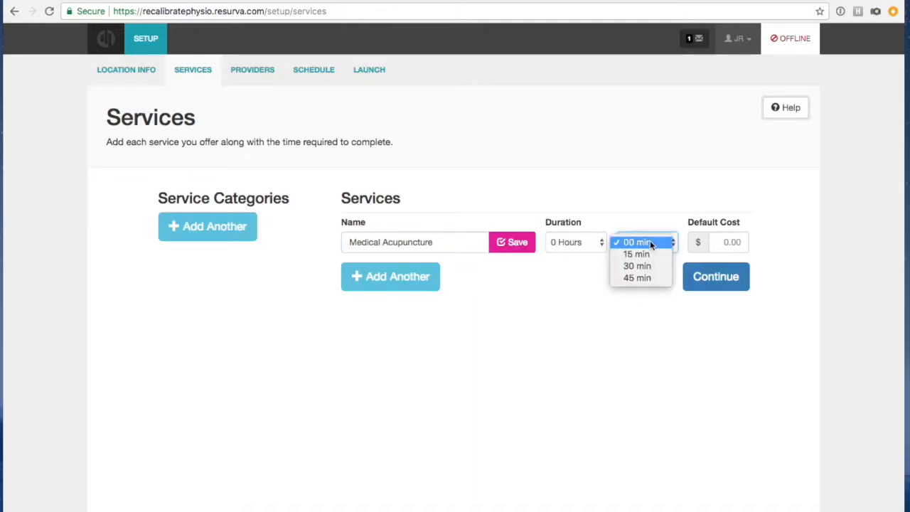
left_click(569, 242)
left_click(570, 242)
left_click(570, 254)
left_click(745, 241)
type("9")
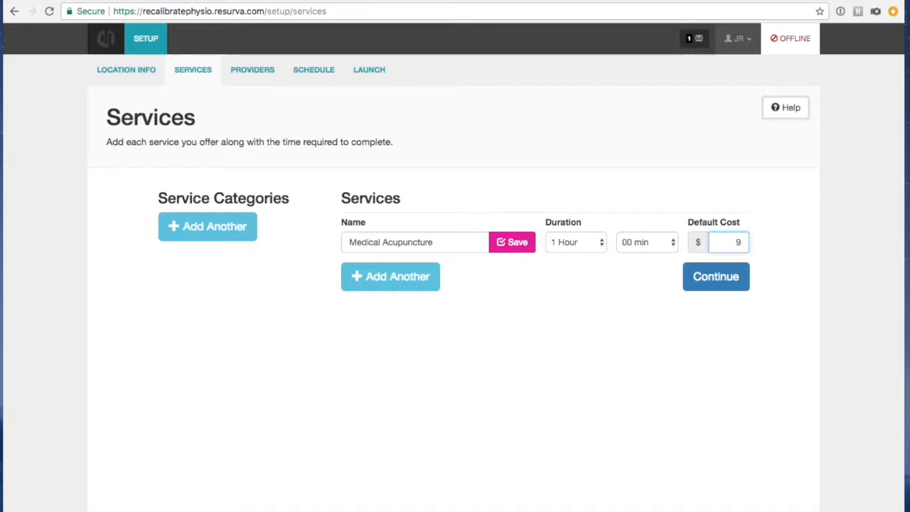
type("0.00")
left_click(514, 242)
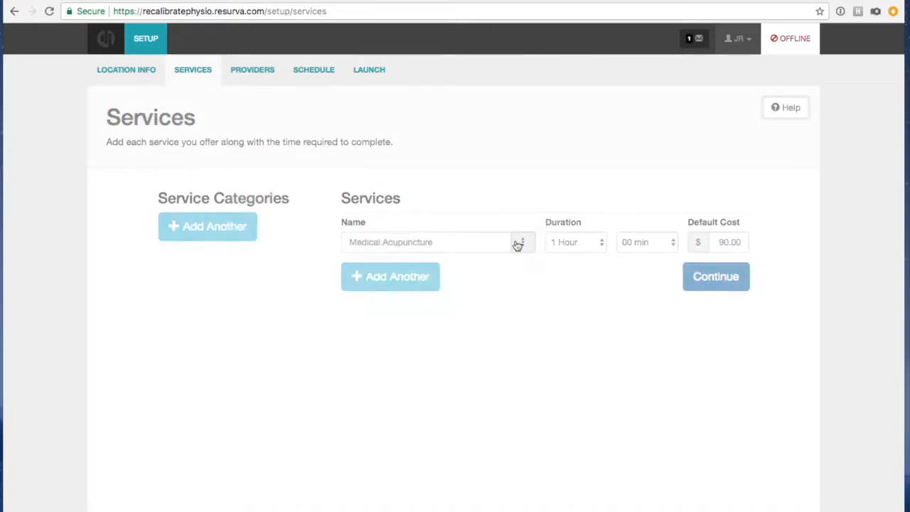
Add Physiotherapy as a second service, also 1 hour at $90.00.
left_click(413, 280)
left_click(908, 317)
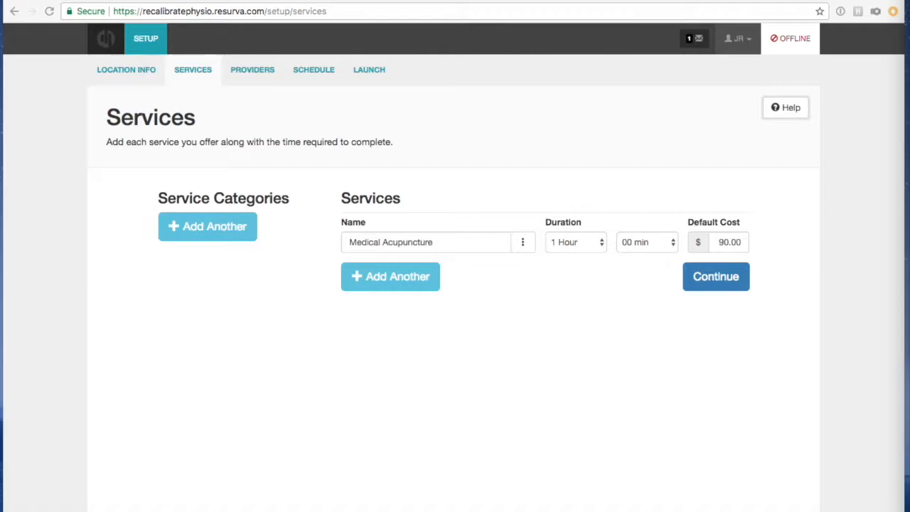
left_click(359, 272)
type("Physiotherapy")
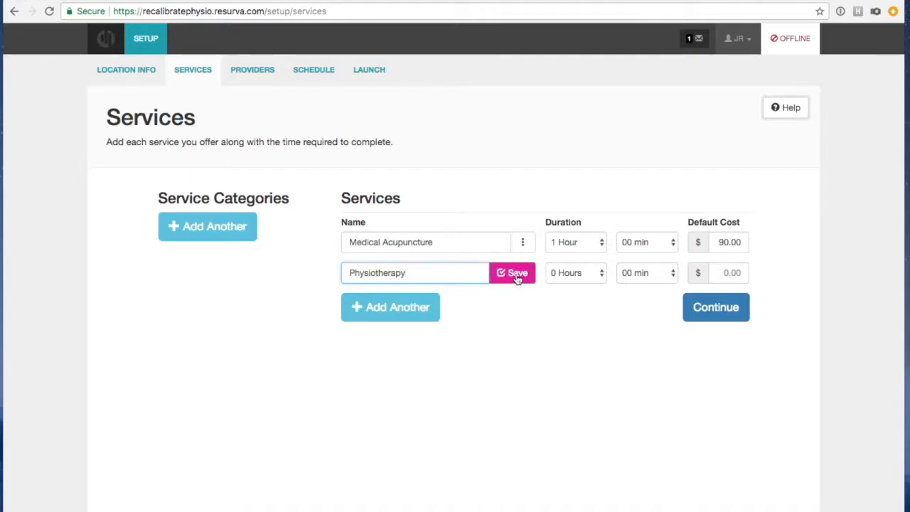
left_click(567, 276)
left_click(565, 284)
left_click(725, 272)
type("90.00")
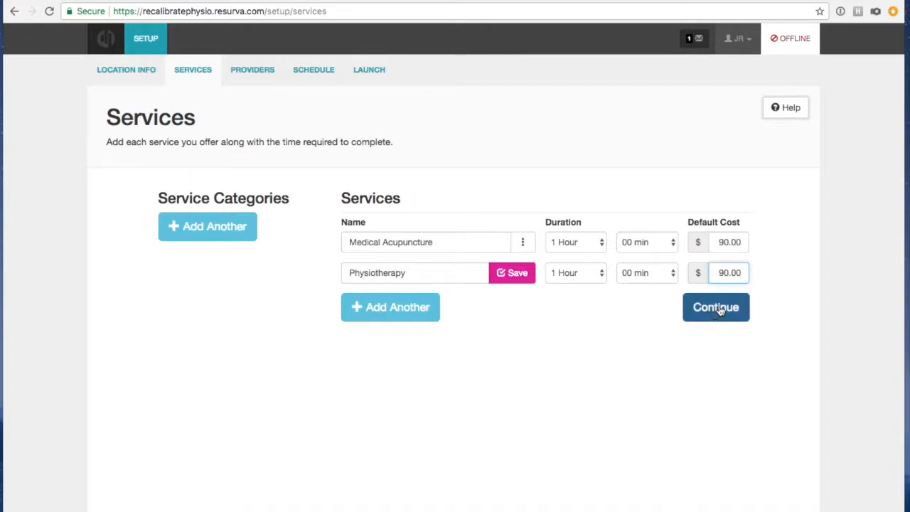
left_click(503, 277)
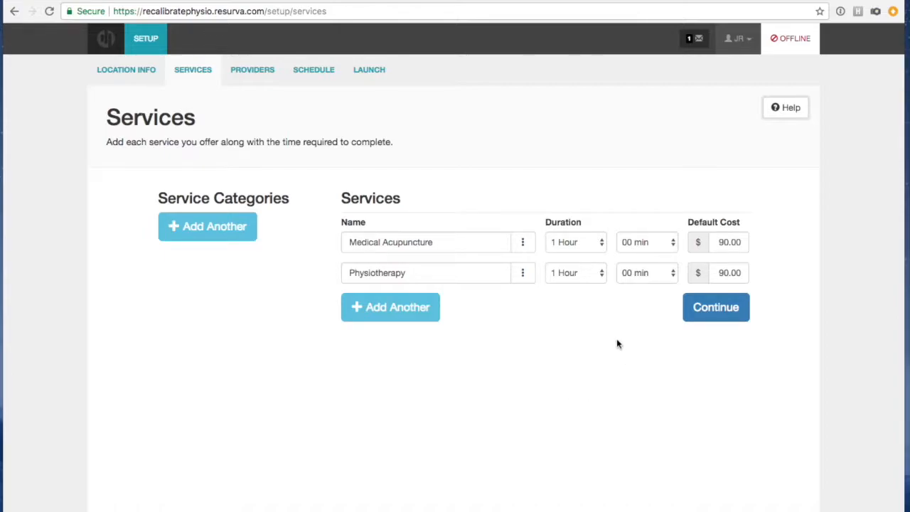
Add a Sport Injury Rehab service with a 1 hour 30 minute duration.
left_click(420, 308)
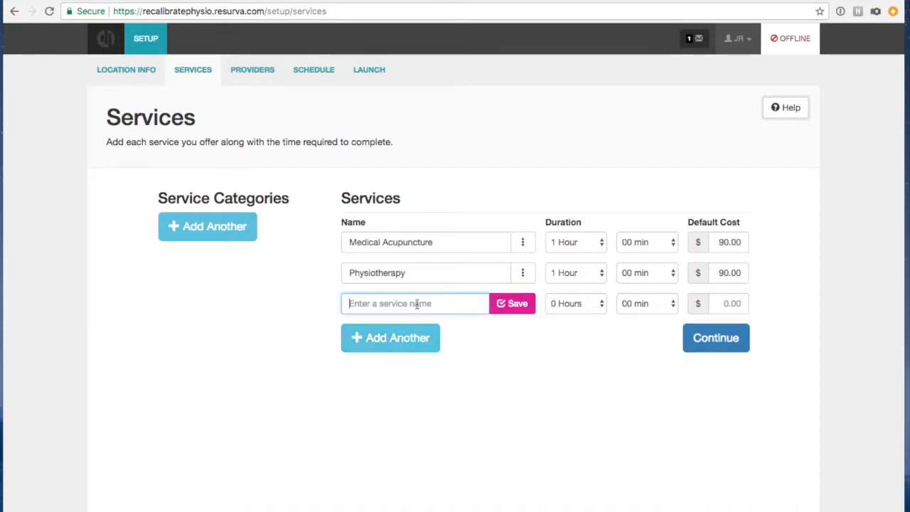
left_click(441, 304)
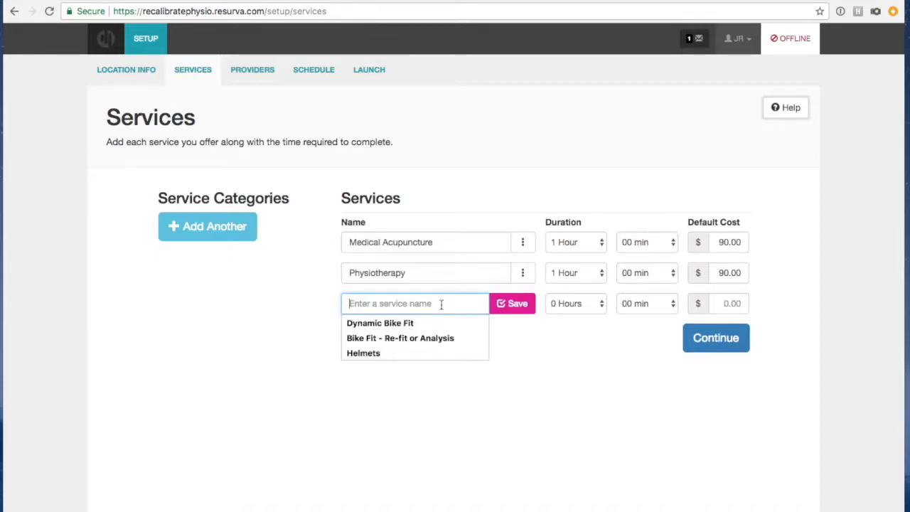
type("Sport Injury Rehab")
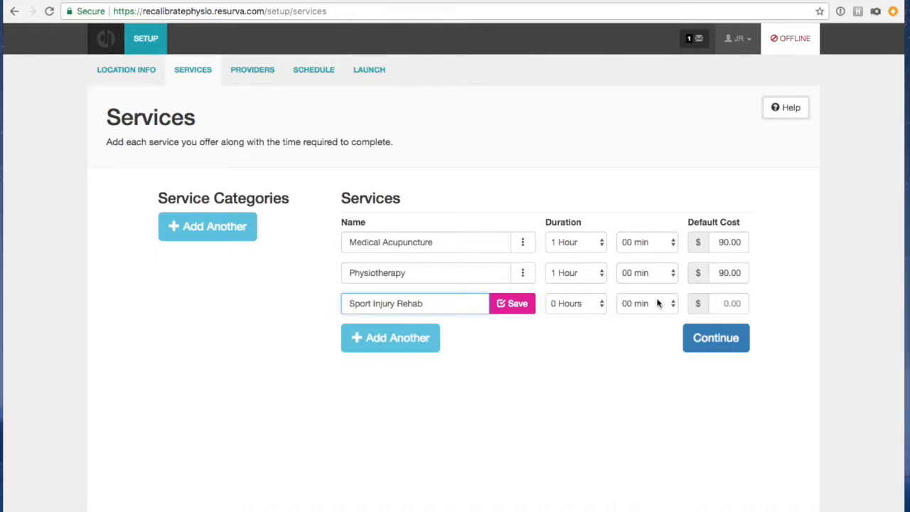
left_click(602, 305)
left_click(599, 315)
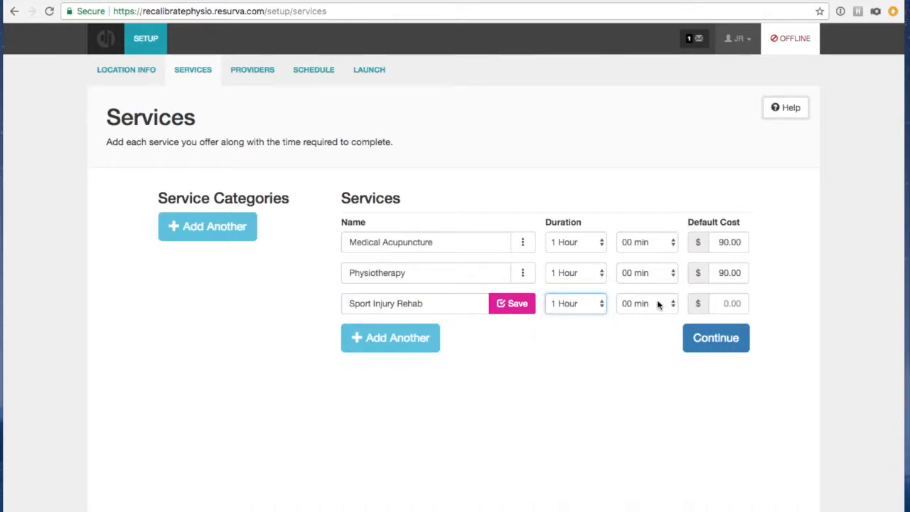
left_click(657, 303)
left_click(637, 326)
Give Sport Injury Rehab a $125.00 default cost, save it, and check Medical Acupuncture's actions menu.
left_click(729, 303)
type("125")
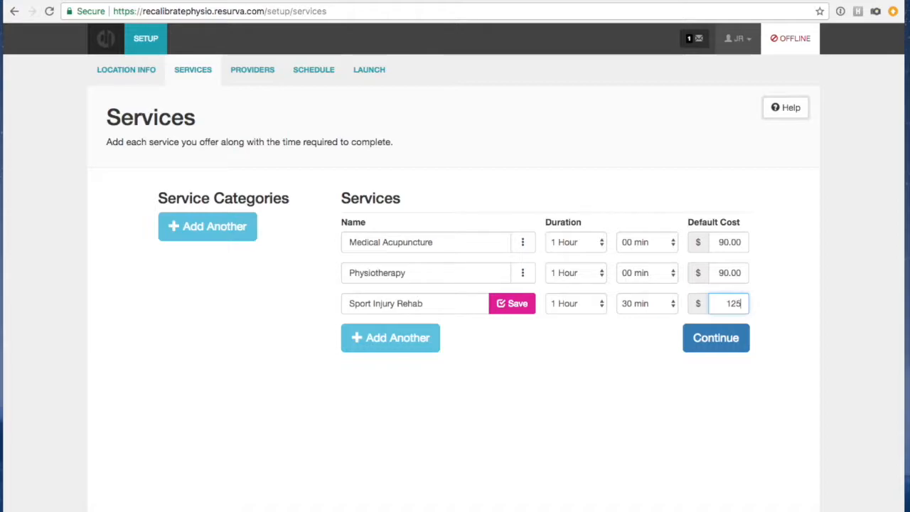
type(".00")
left_click(654, 439)
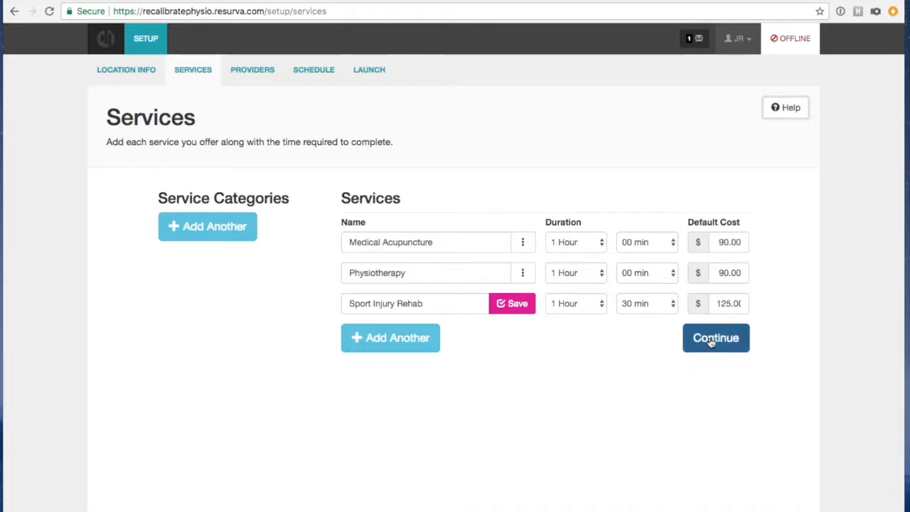
left_click(529, 306)
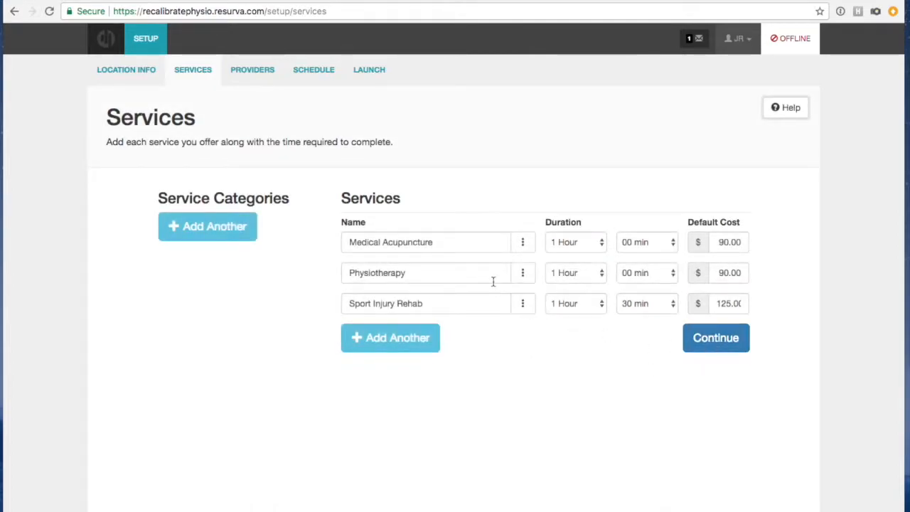
left_click(525, 243)
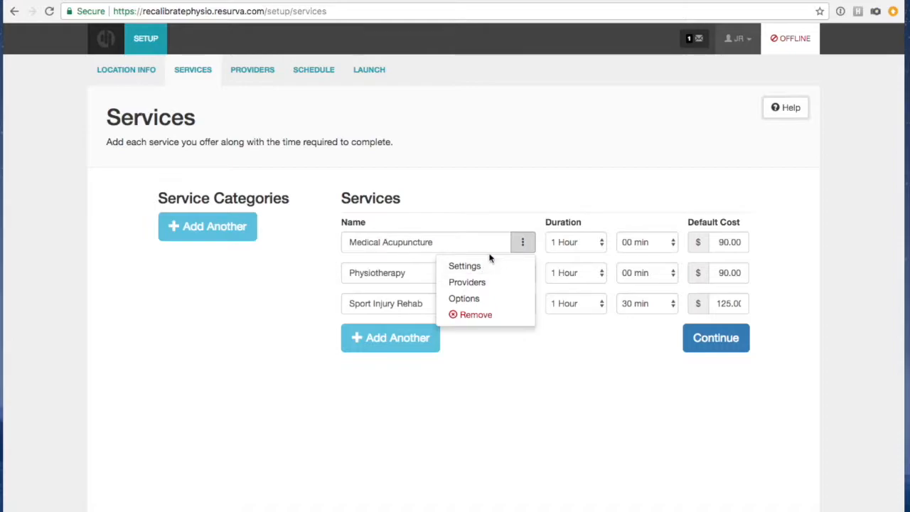
left_click(528, 211)
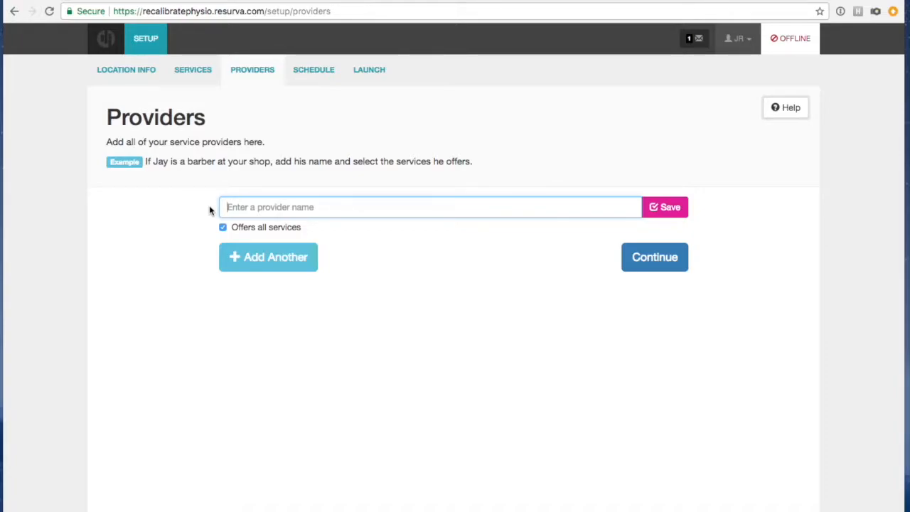
Add and save the first provider by name.
left_click(329, 208)
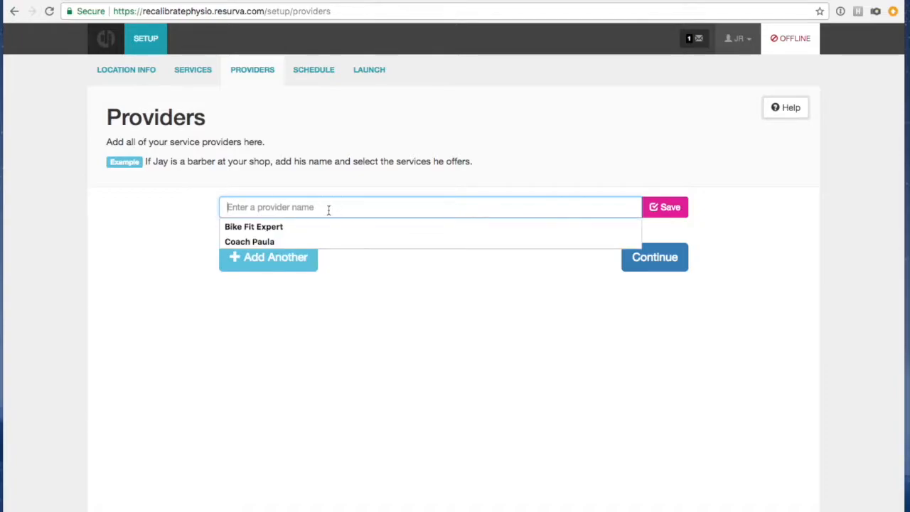
left_click(207, 222)
left_click(250, 216)
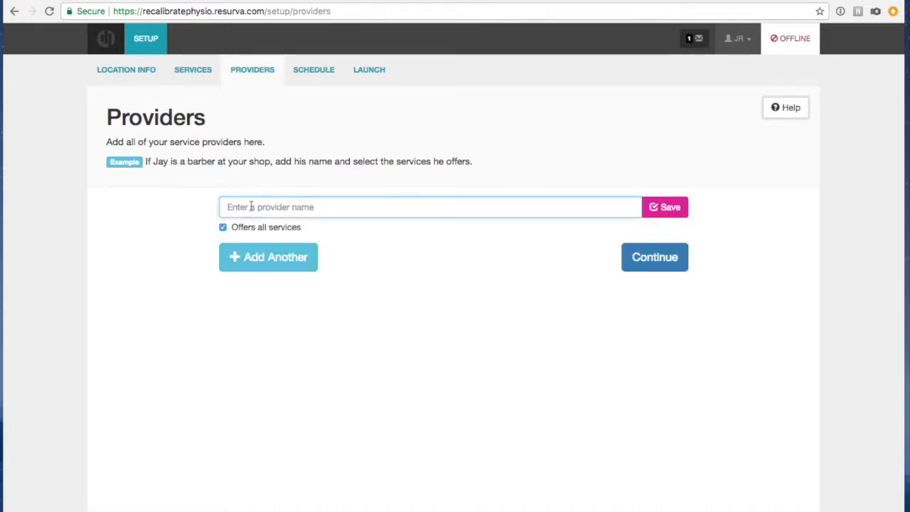
type("John")
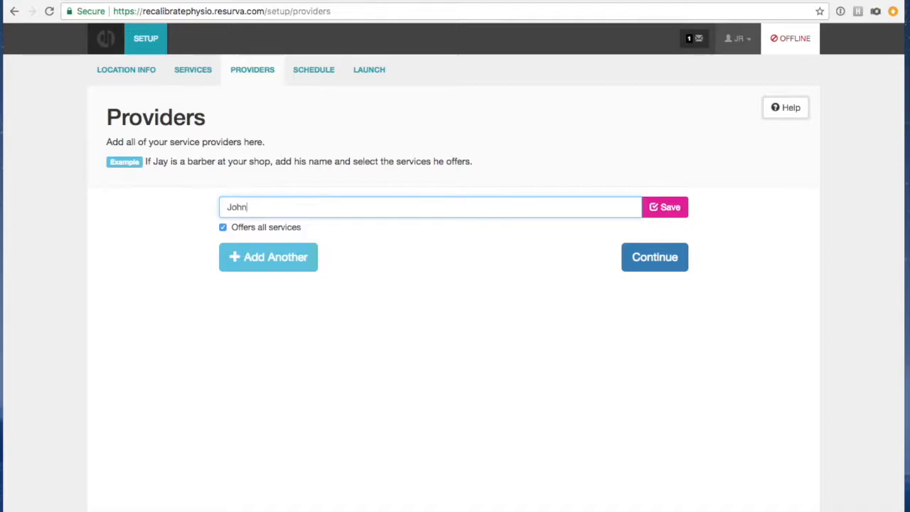
left_click(413, 257)
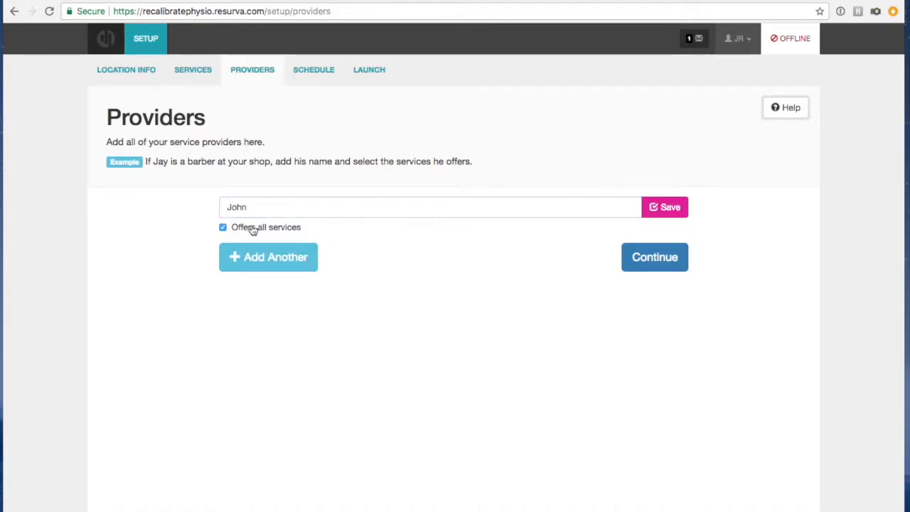
left_click(243, 258)
Limit the second provider to Physiotherapy and Sport Injury Rehab and save.
left_click(223, 274)
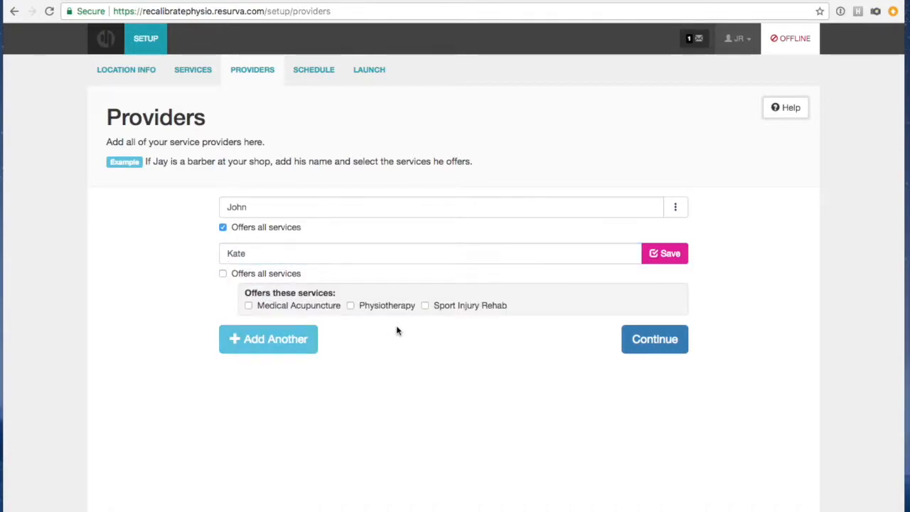
left_click(351, 305)
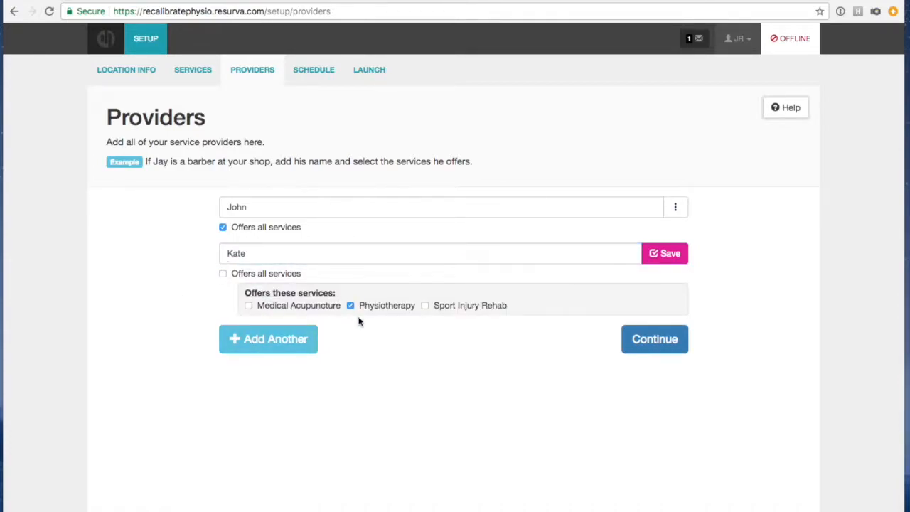
left_click(425, 305)
left_click(288, 339)
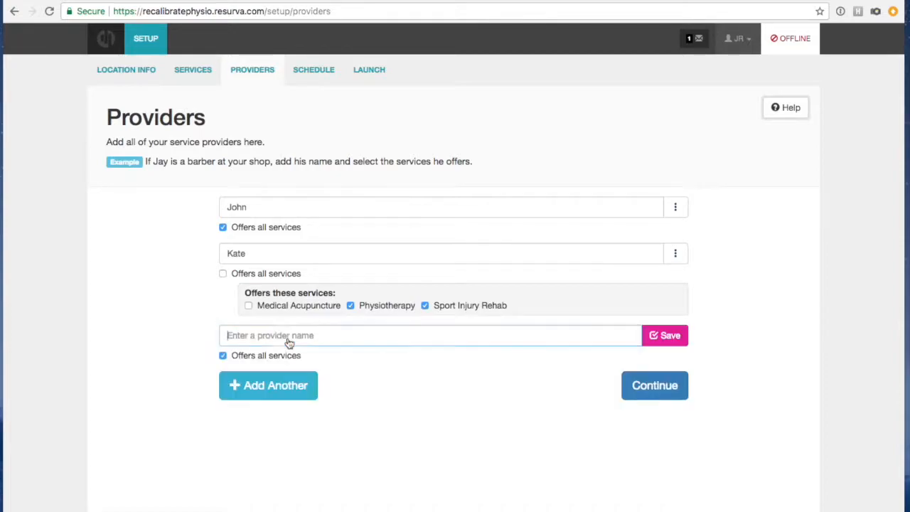
Add a third provider offering only Medical Acupuncture and Physiotherapy.
left_click(281, 336)
type("Matt")
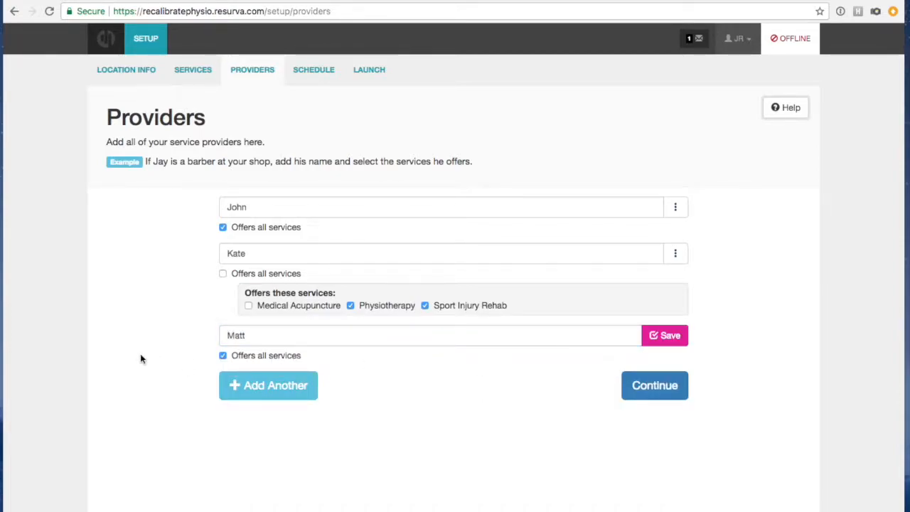
left_click(222, 355)
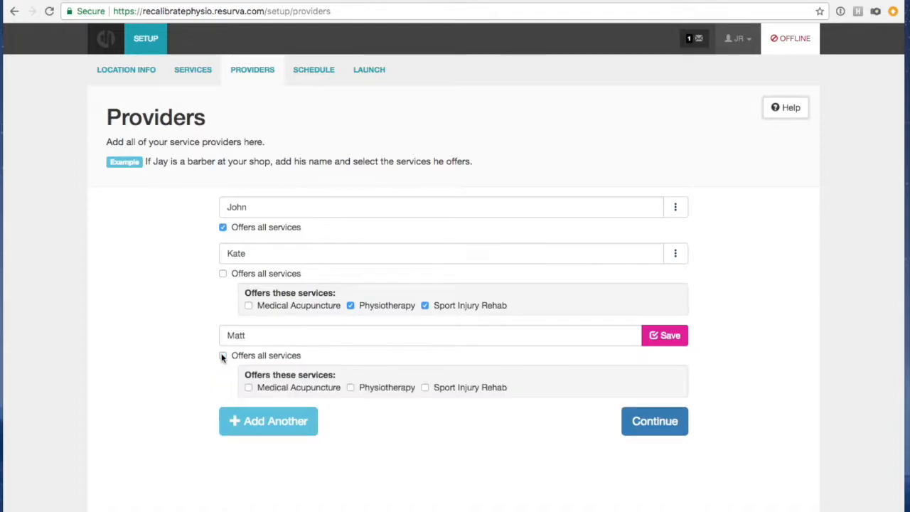
left_click(248, 387)
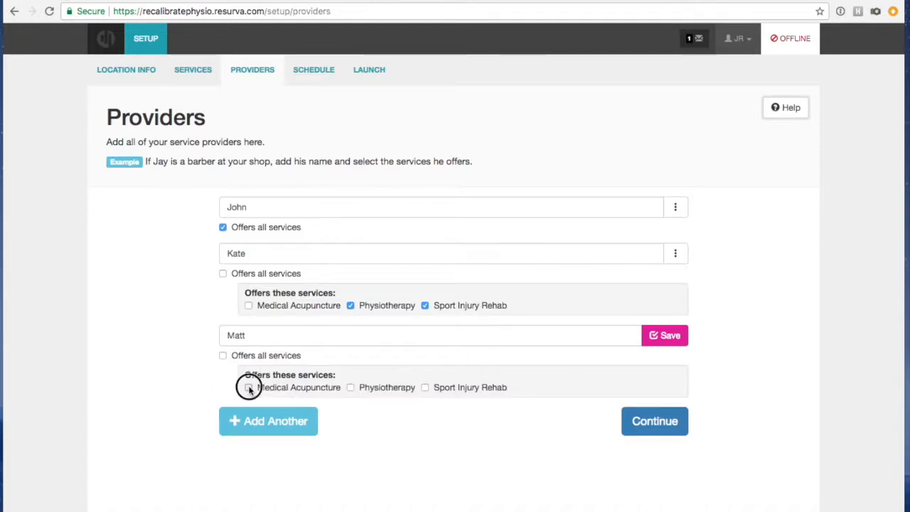
left_click(351, 388)
Dismiss the unsaved-providers warning, save the third provider, and continue to Schedules.
left_click(666, 430)
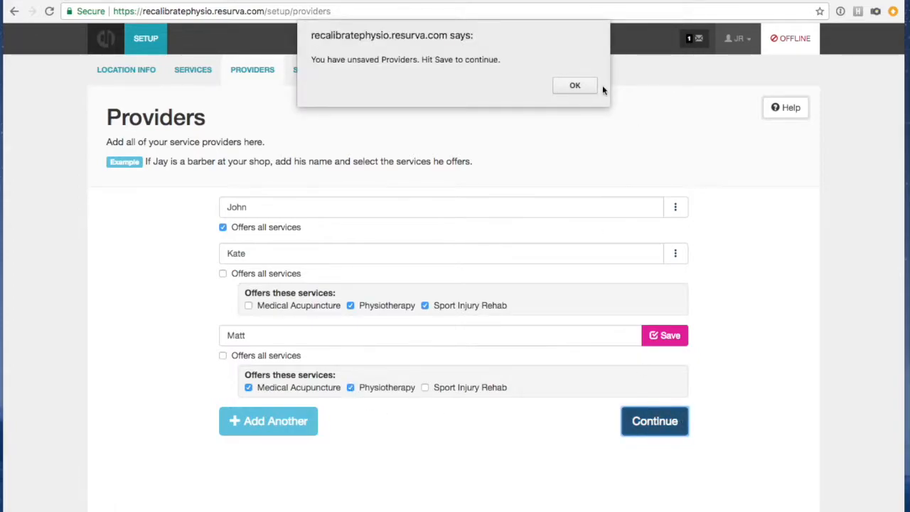
left_click(575, 82)
left_click(656, 344)
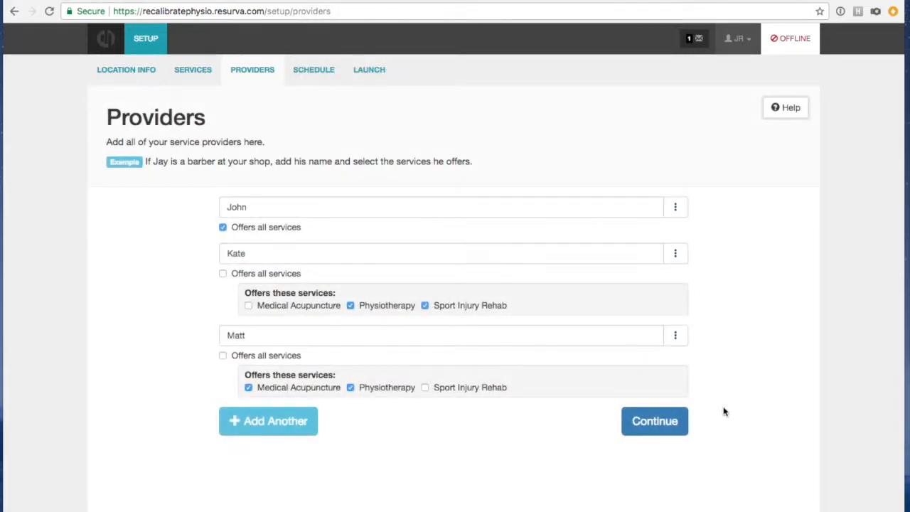
left_click(665, 426)
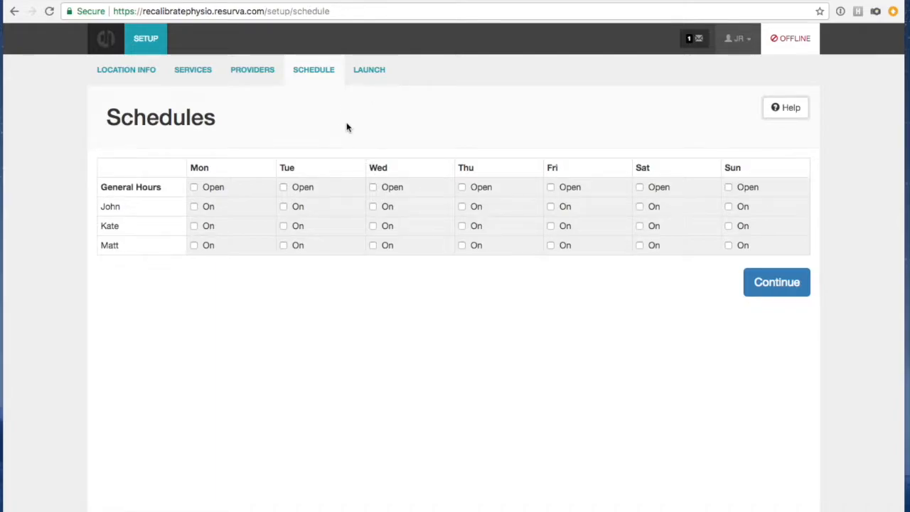
Open the business Monday through Friday, keeping the 10:00 AM opening time.
left_click(195, 188)
left_click(284, 188)
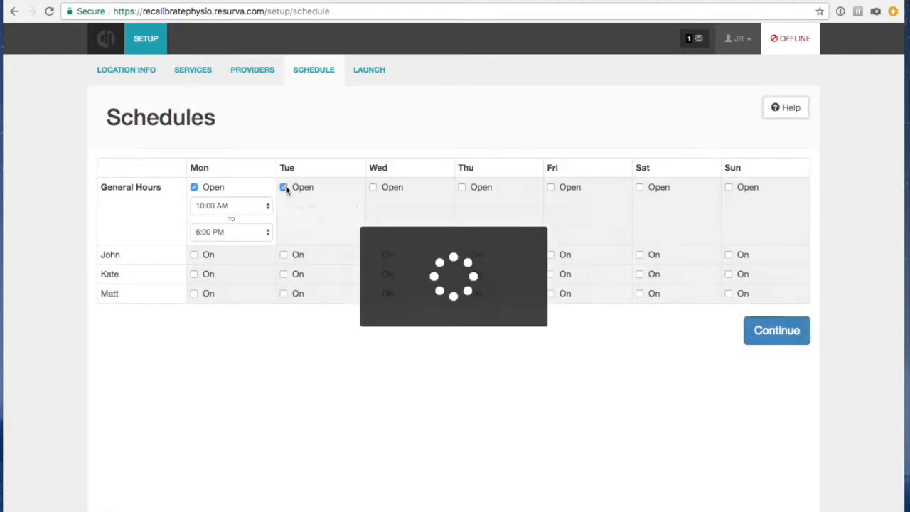
left_click(372, 186)
left_click(462, 187)
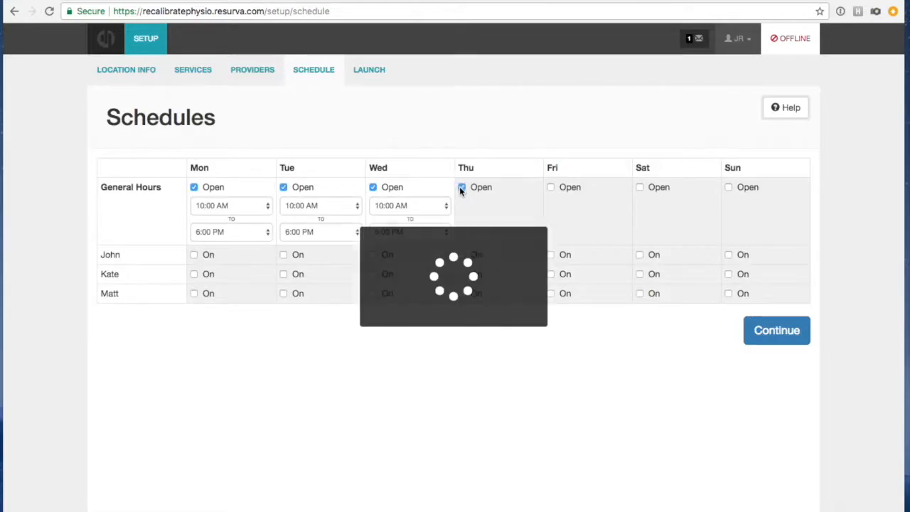
left_click(551, 187)
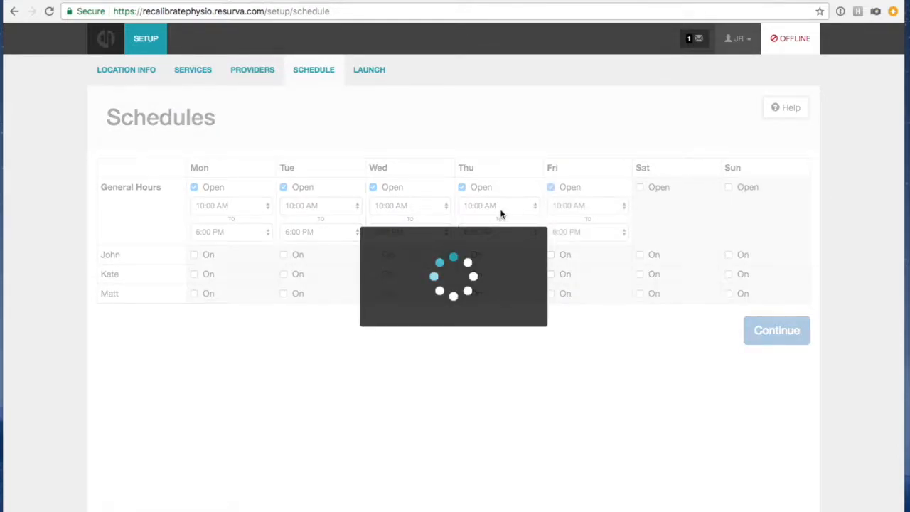
left_click(257, 206)
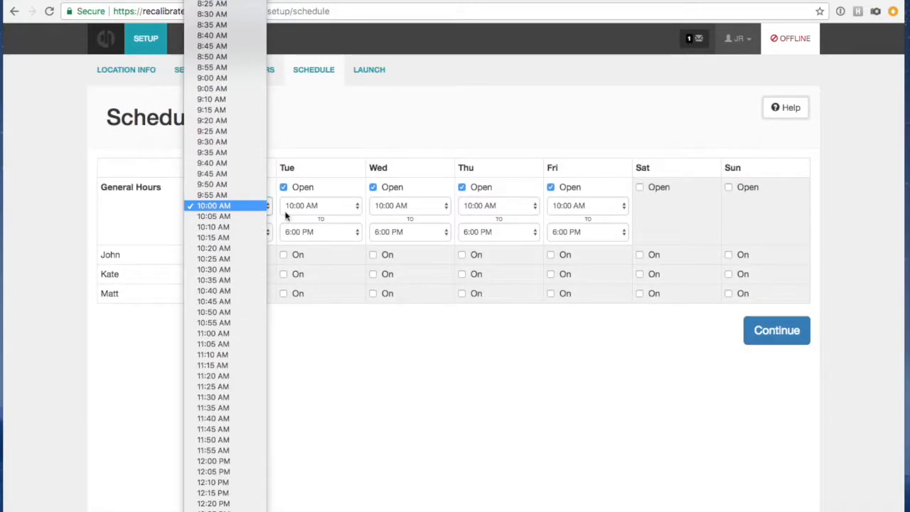
left_click(342, 366)
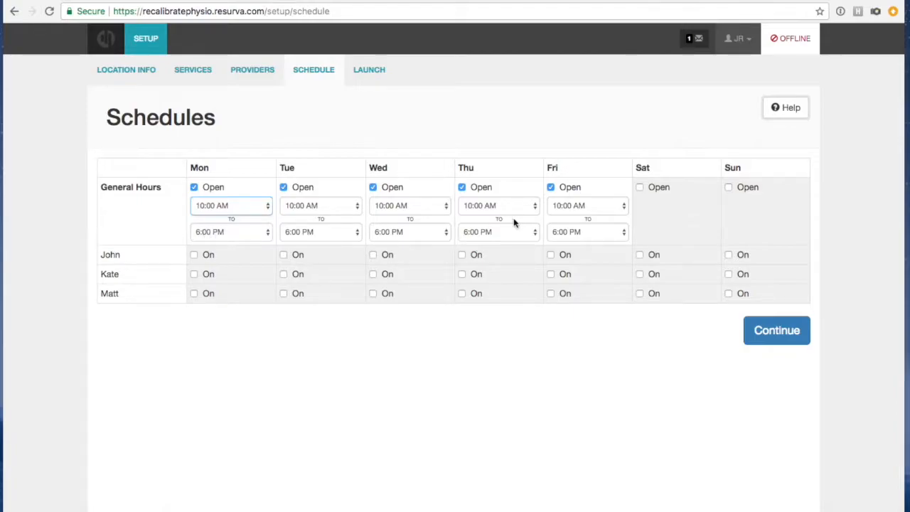
Open Saturdays from 11:00 AM to 3:00 PM.
left_click(639, 187)
left_click(670, 206)
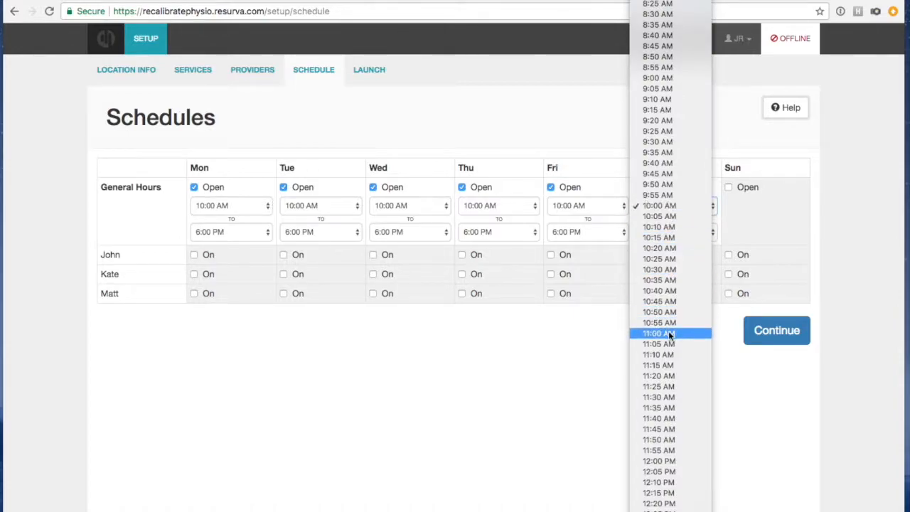
left_click(724, 340)
left_click(680, 233)
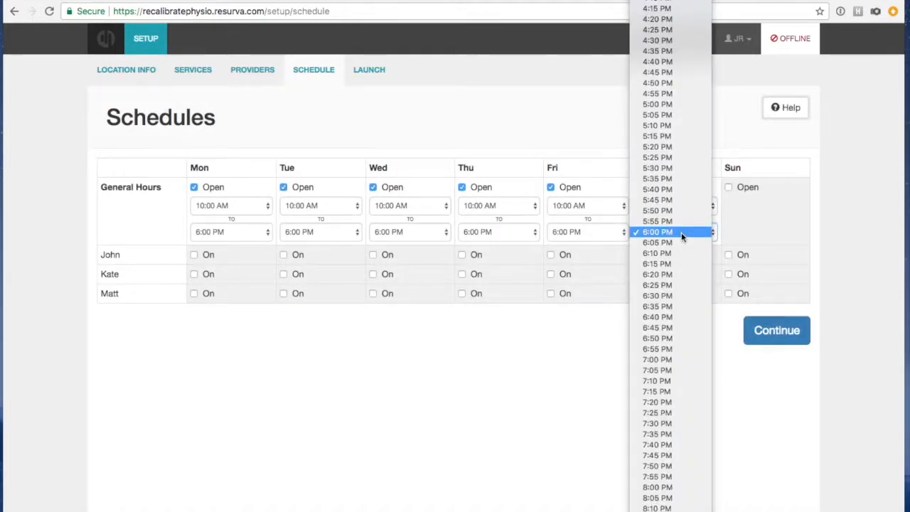
scroll(680, 237, "up", 5)
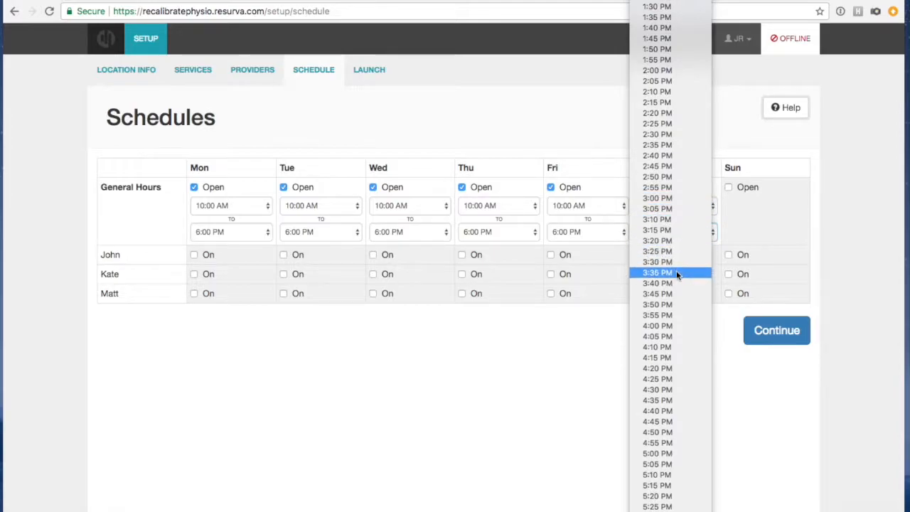
left_click(658, 199)
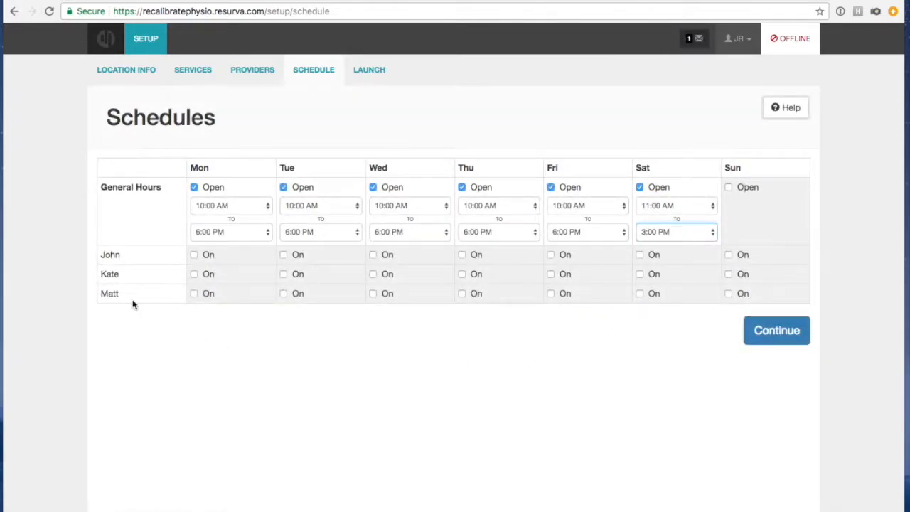
Schedule all three providers to work Monday, Tuesday and Wednesday.
left_click(194, 255)
left_click(193, 274)
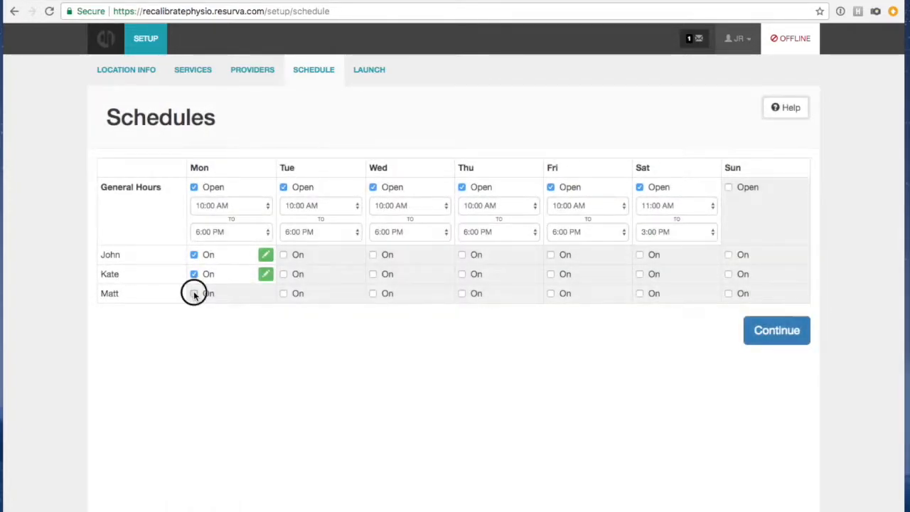
left_click(193, 292)
left_click(283, 254)
left_click(283, 274)
left_click(283, 293)
left_click(373, 293)
left_click(373, 274)
left_click(373, 255)
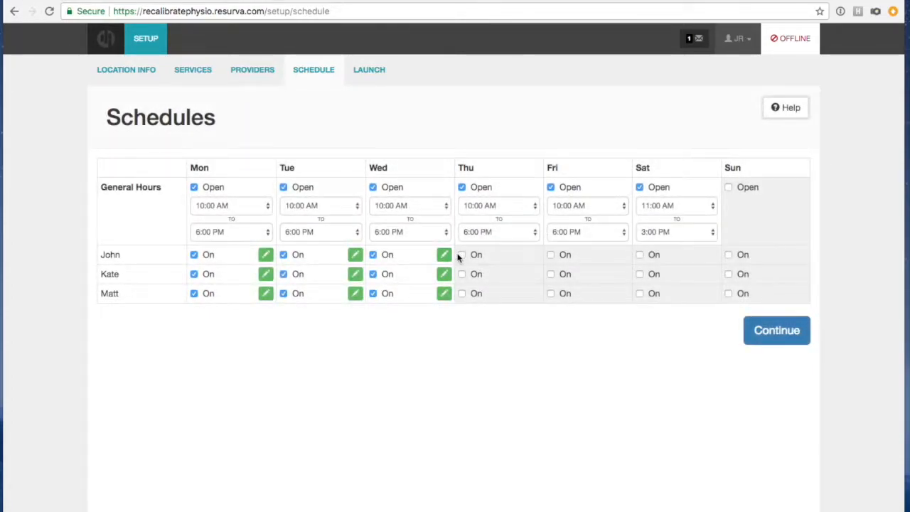
Schedule all three providers on Thursday and Friday, plus the first provider on Saturday.
left_click(462, 254)
left_click(461, 274)
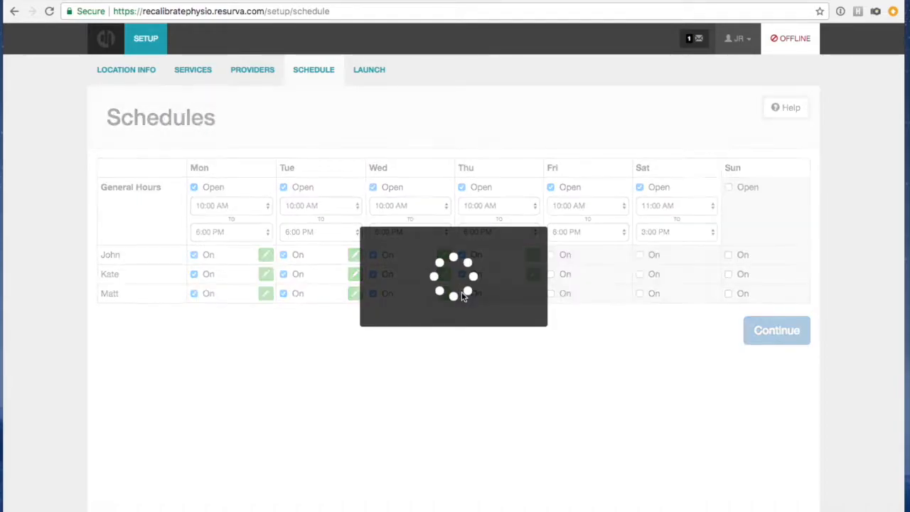
left_click(462, 293)
left_click(550, 255)
left_click(551, 275)
left_click(549, 295)
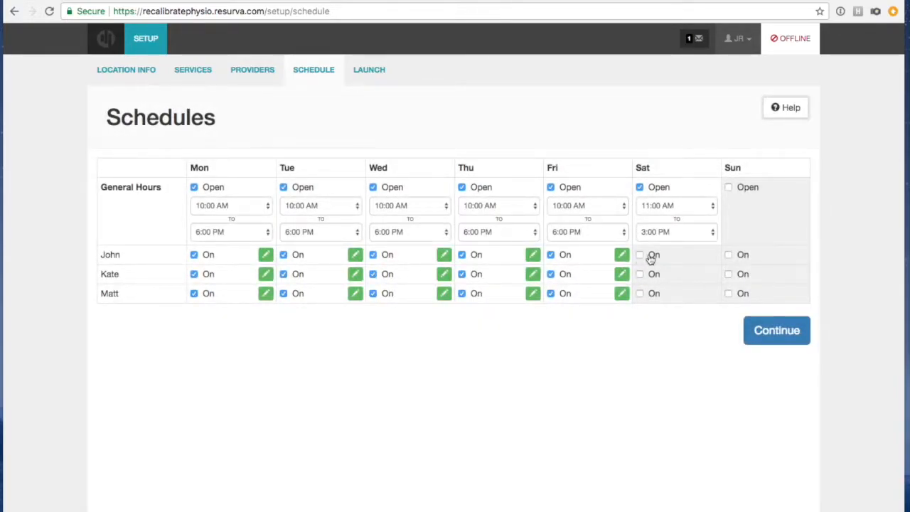
left_click(639, 255)
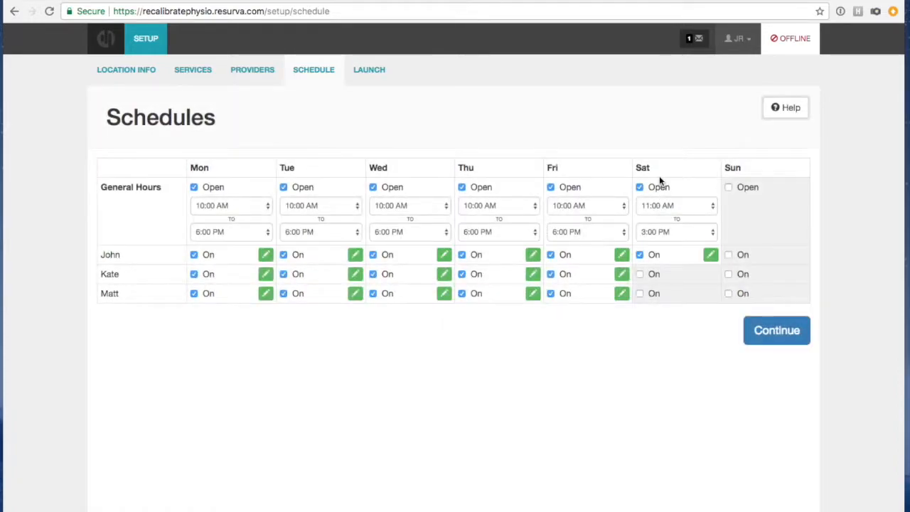
left_click(458, 384)
Start the first provider's Monday and Tuesday shifts at 1:00 PM, then finish setup.
left_click(265, 254)
left_click(244, 274)
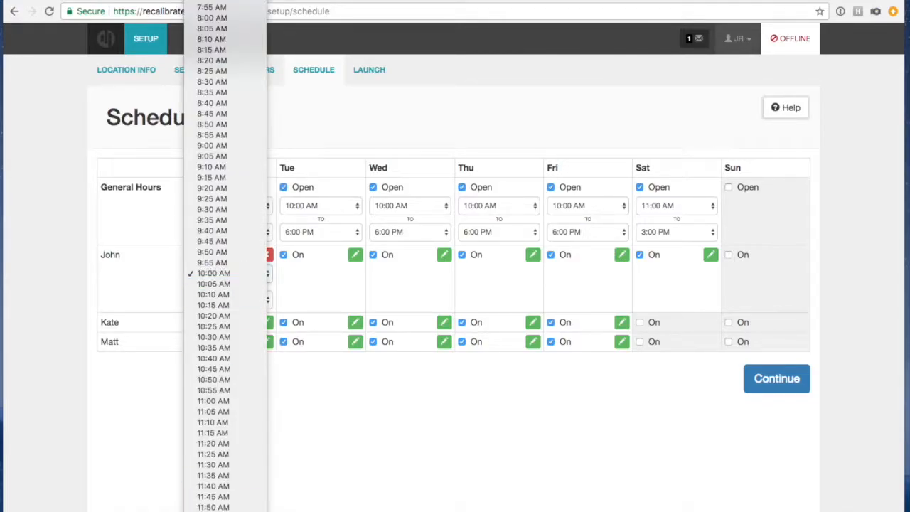
left_click(195, 391)
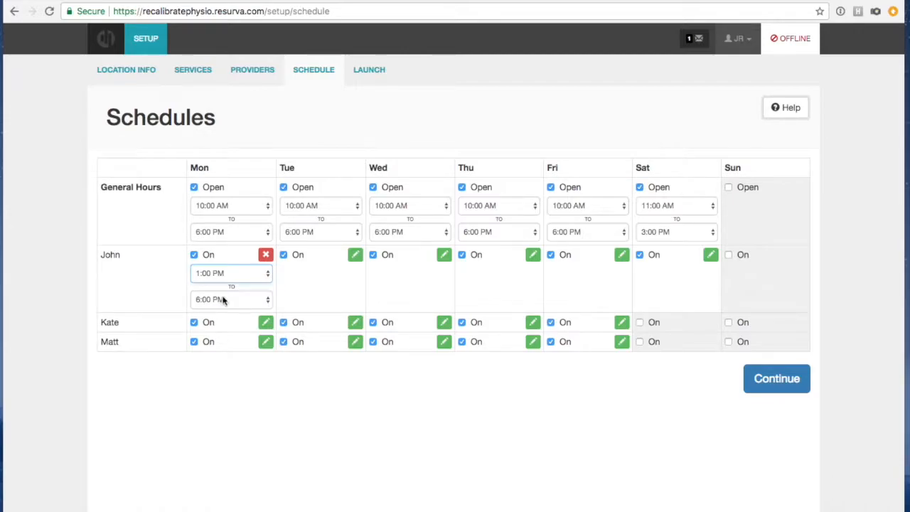
left_click(355, 255)
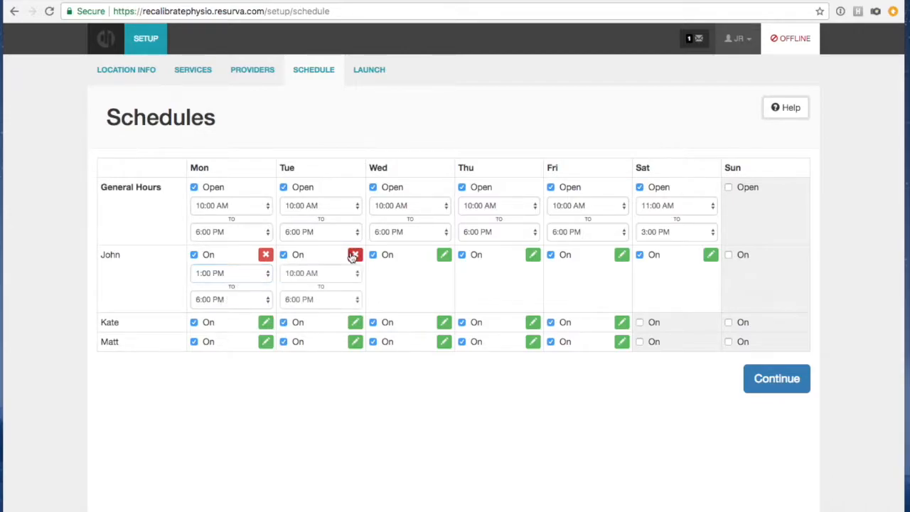
left_click(328, 274)
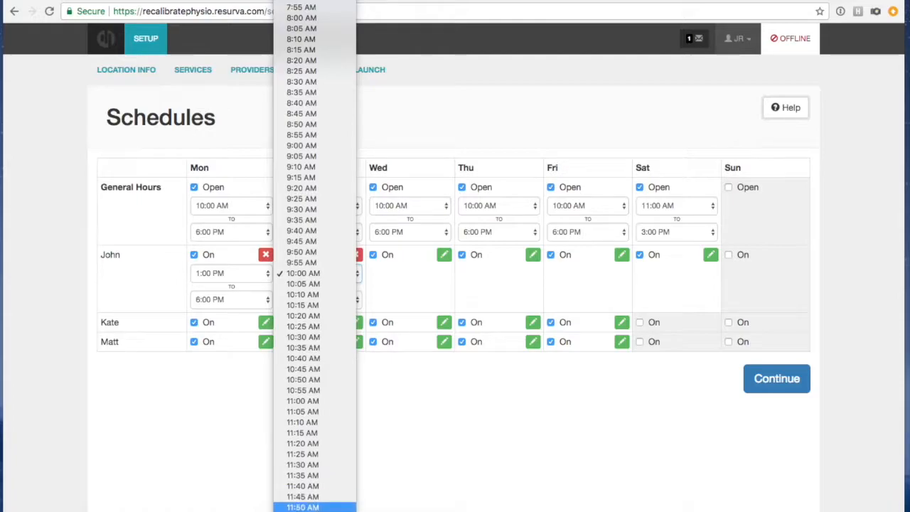
left_click(305, 391)
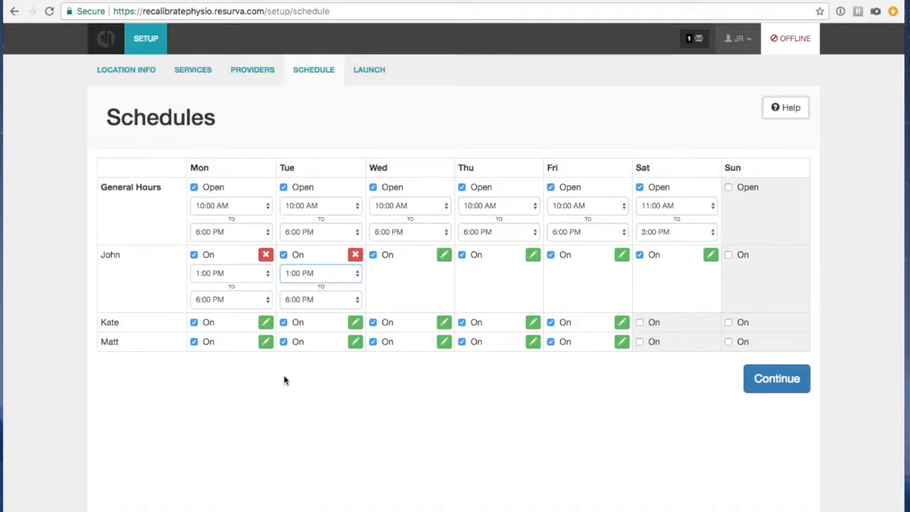
left_click(755, 380)
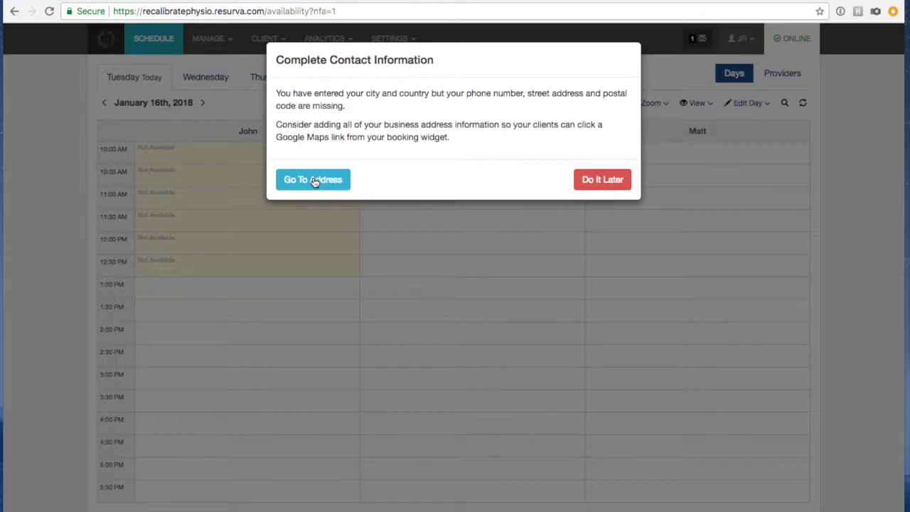
Fill in the location's phone number, street address and postal code and save them.
left_click(315, 180)
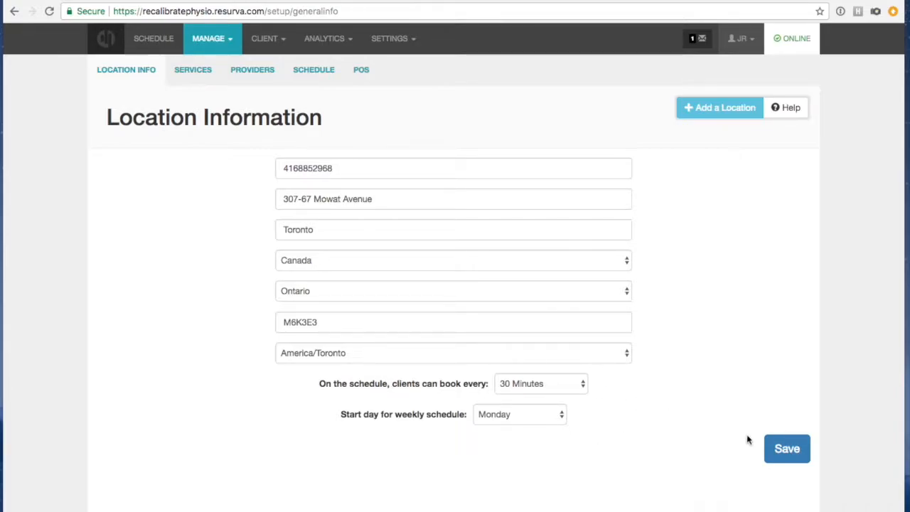
left_click(780, 450)
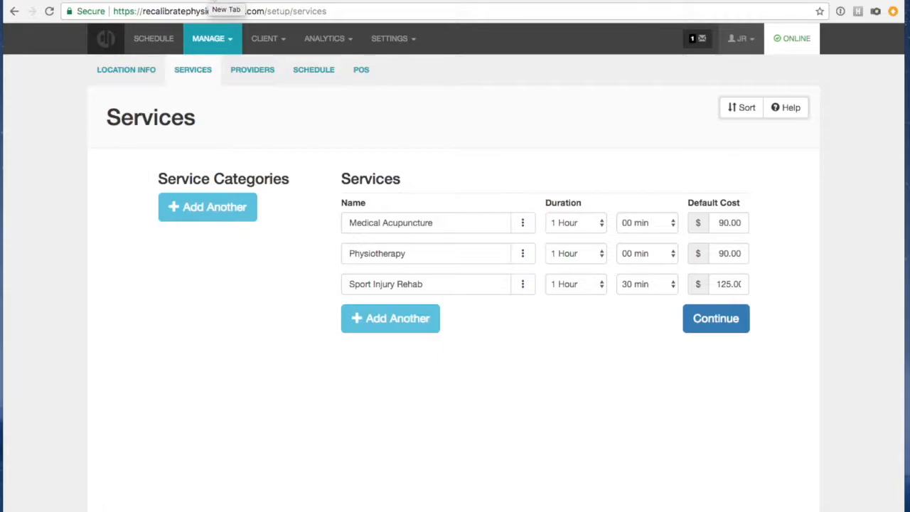
Load the clinic's public Resurva booking site in a new incognito window.
key("super+shift+n")
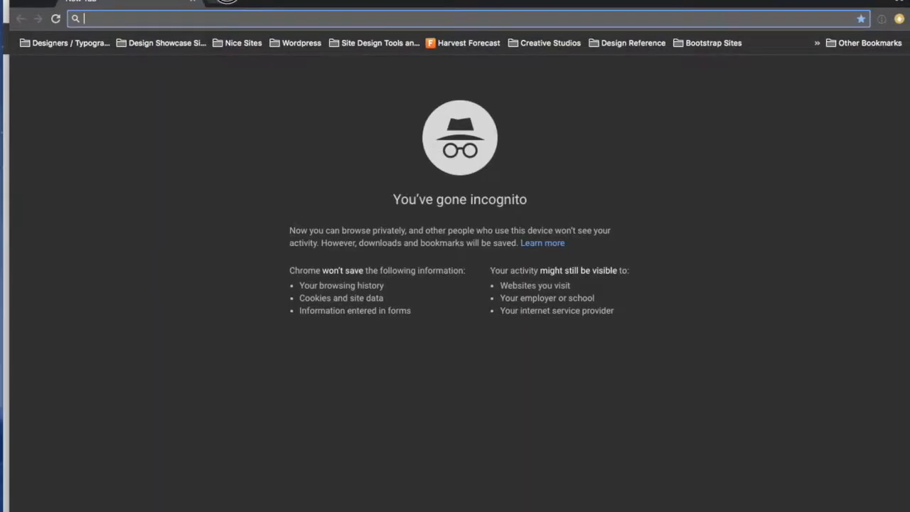
left_click(908, 168)
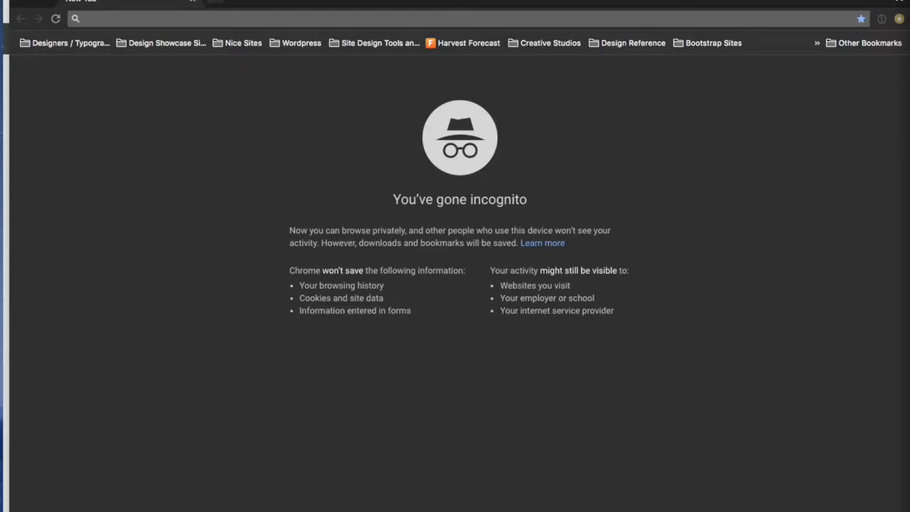
left_click(433, 19)
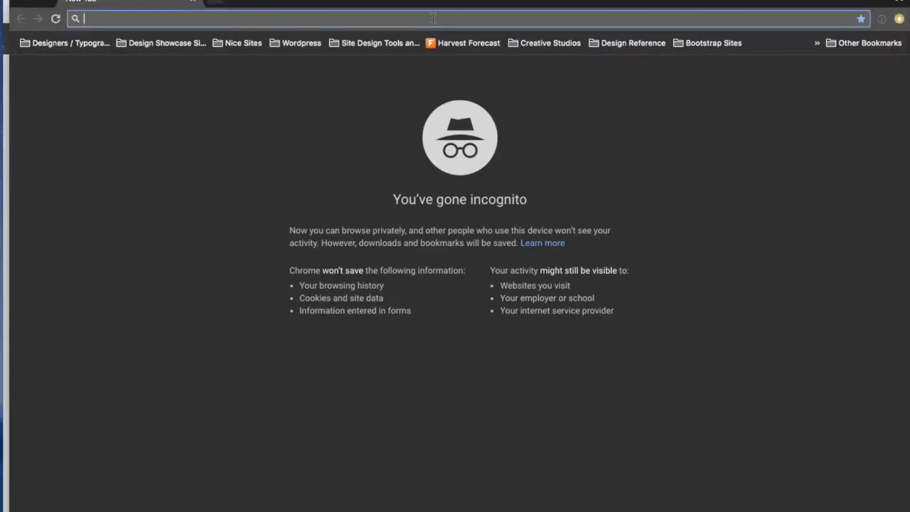
type("https://recalibratephysio.resurva.com")
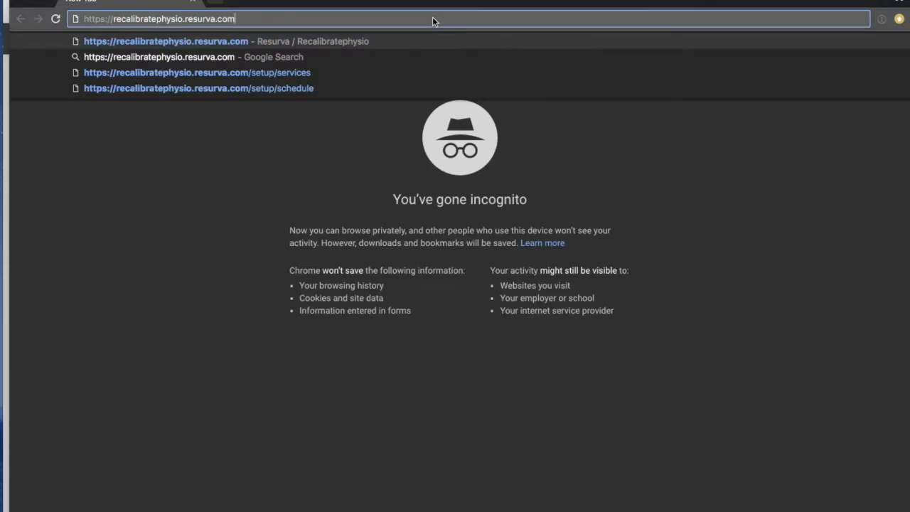
key("Return")
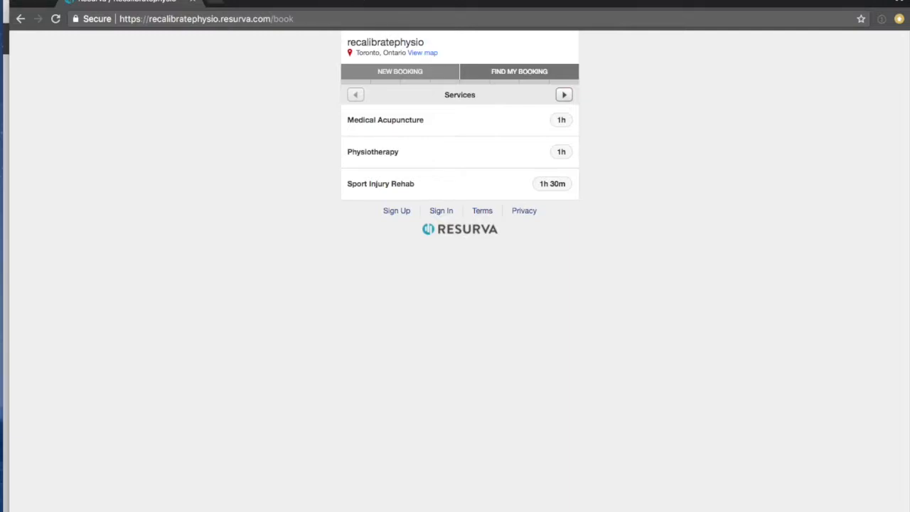
Try a public Medical Acupuncture booking for January 17 with the first provider, restarting twice.
left_click(400, 122)
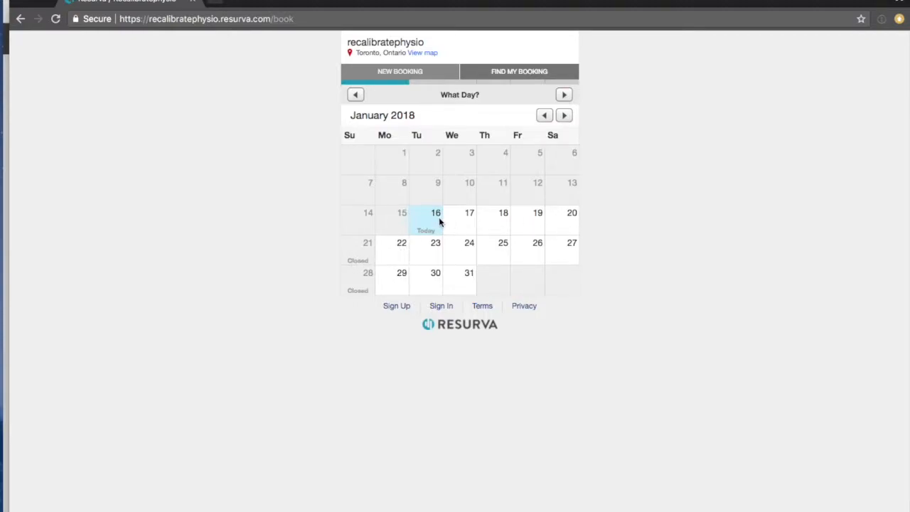
left_click(461, 222)
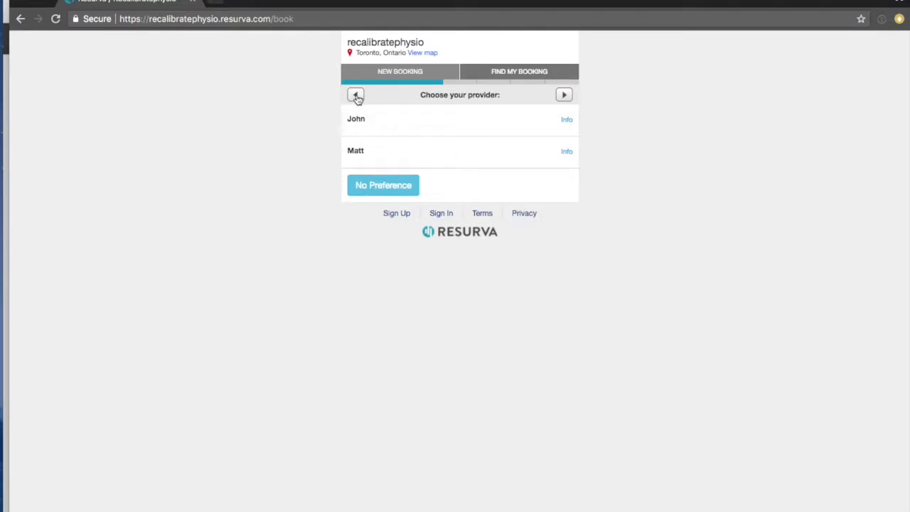
left_click(393, 74)
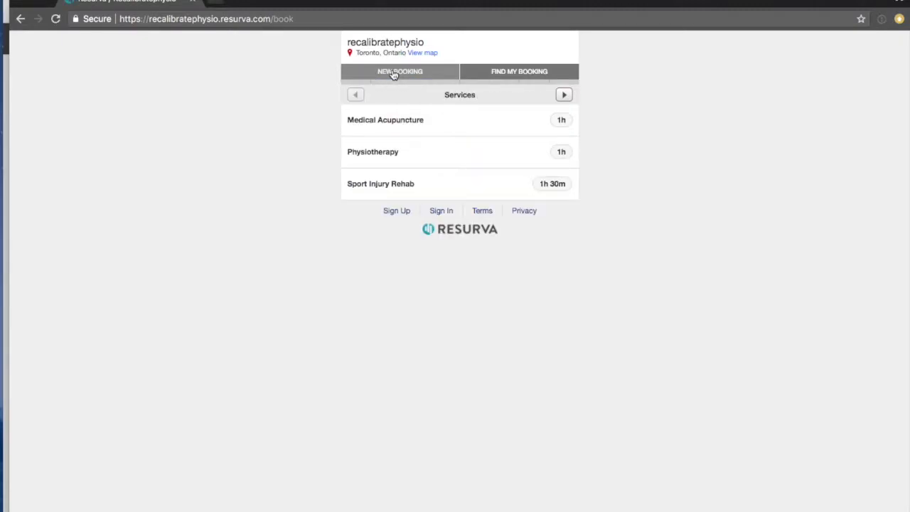
left_click(389, 122)
left_click(456, 225)
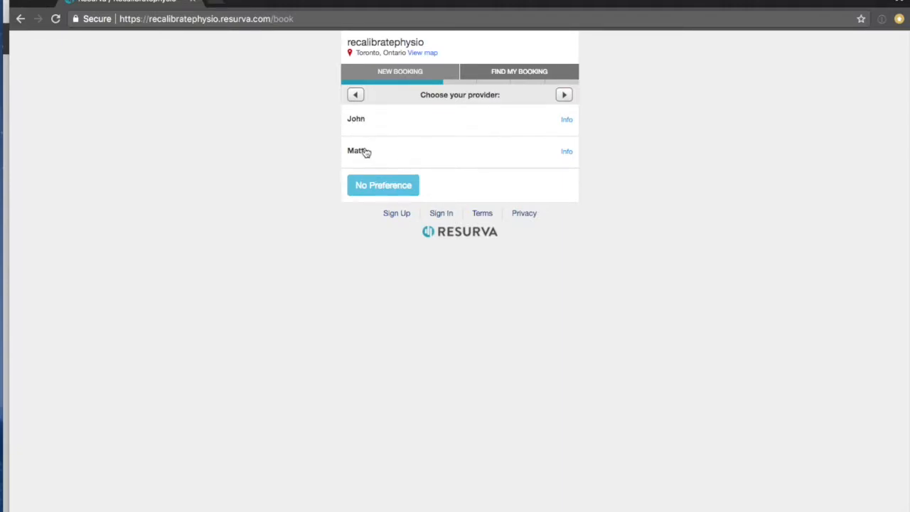
left_click(396, 118)
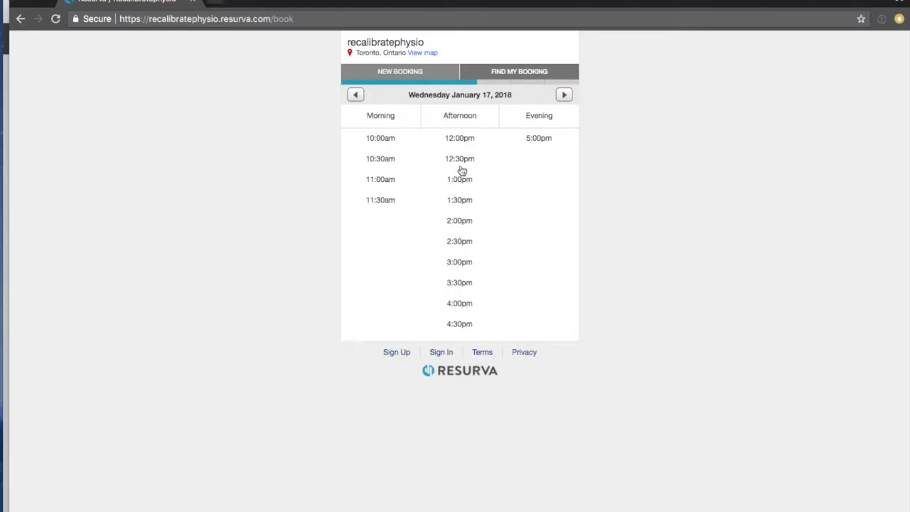
left_click(386, 74)
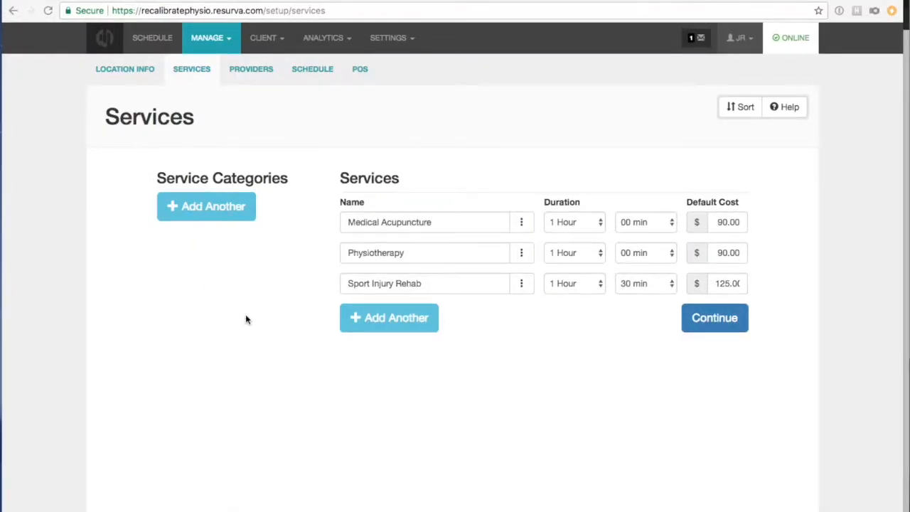
Open the Settings page of the Medical Acupuncture service from its ⋮ menu.
left_click(522, 222)
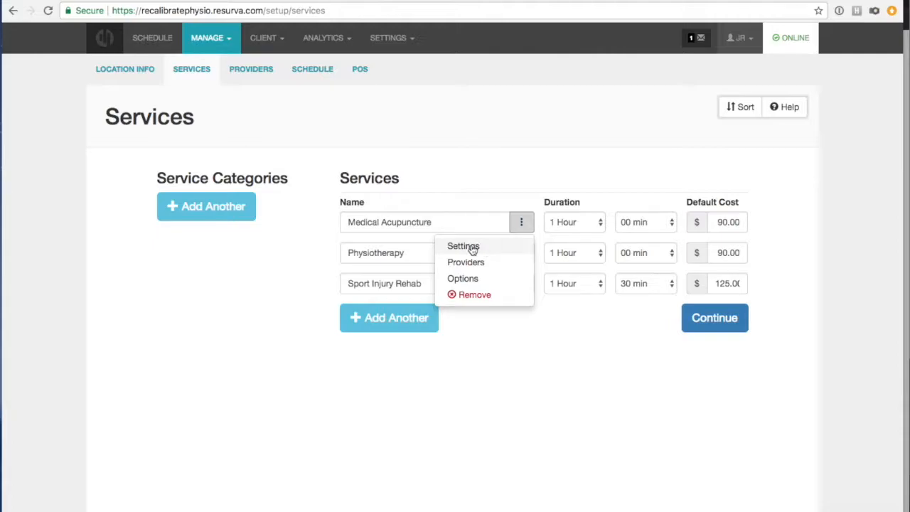
left_click(472, 247)
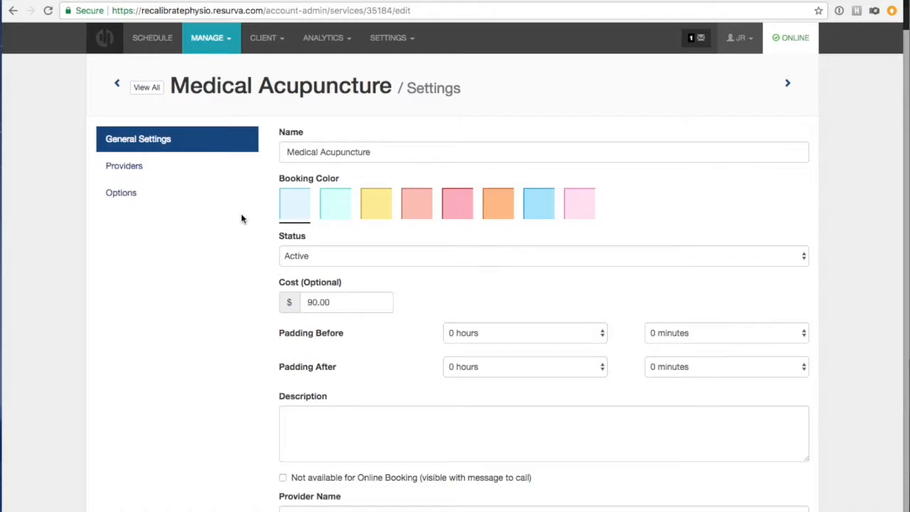
Set Padding Before to 15 minutes, try 15 for Padding After, then reset it to 0 minutes.
scroll(250, 222, "down", 1)
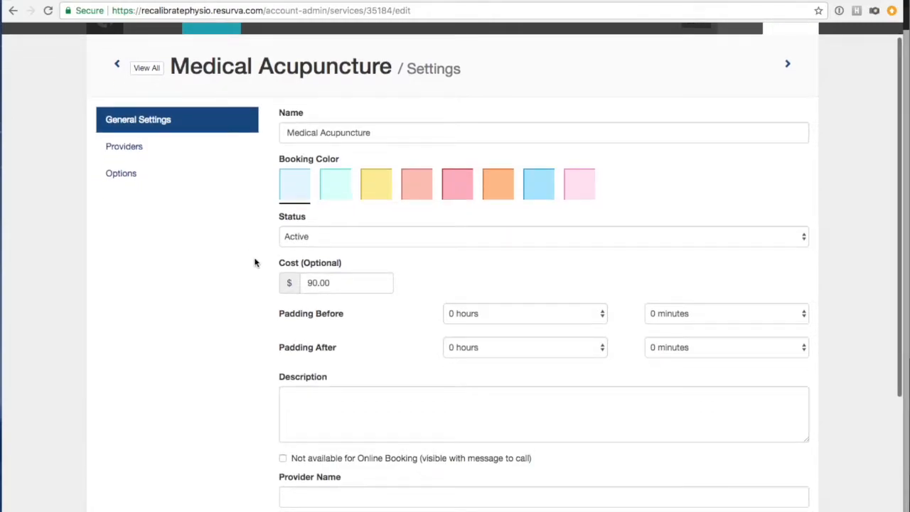
scroll(334, 277, "down", 1)
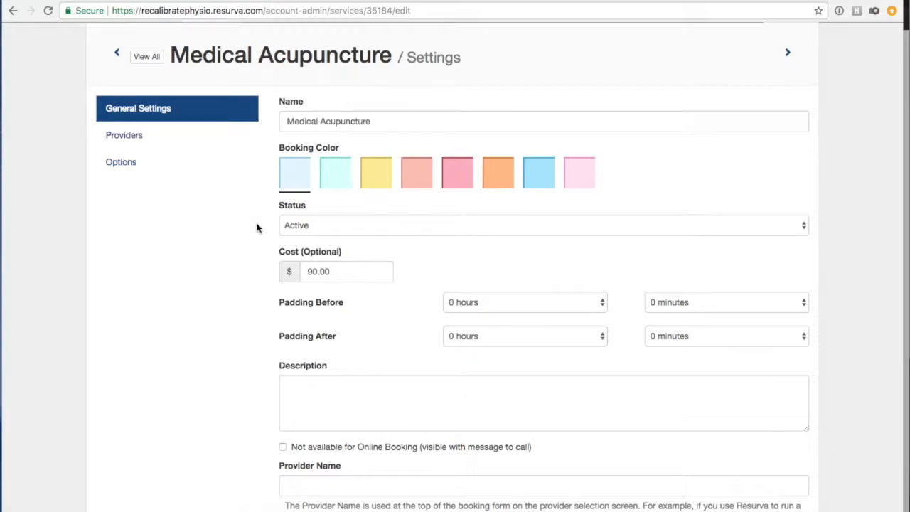
left_click(664, 301)
left_click(662, 314)
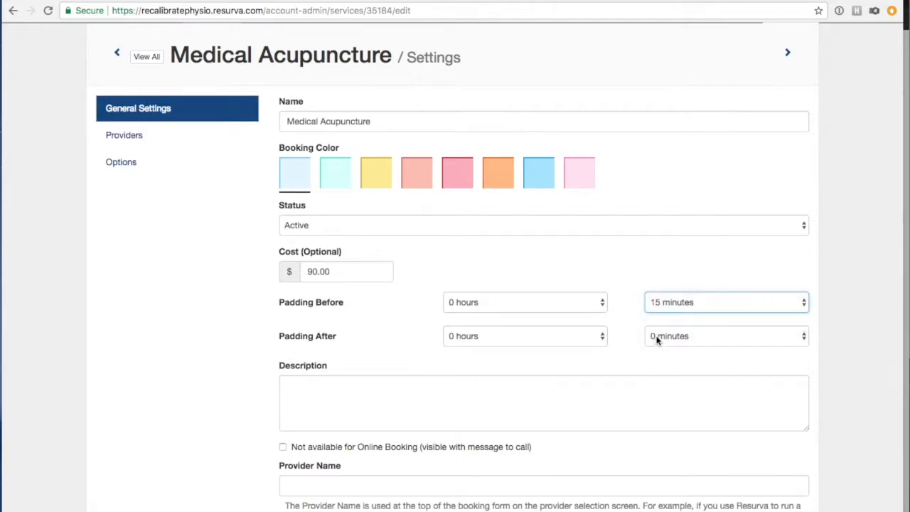
left_click(656, 335)
left_click(655, 349)
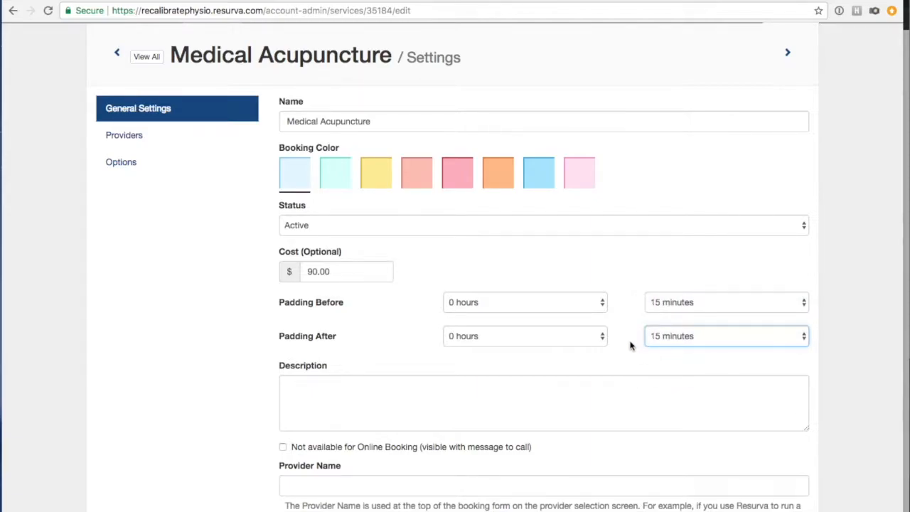
scroll(630, 326, "down", 1)
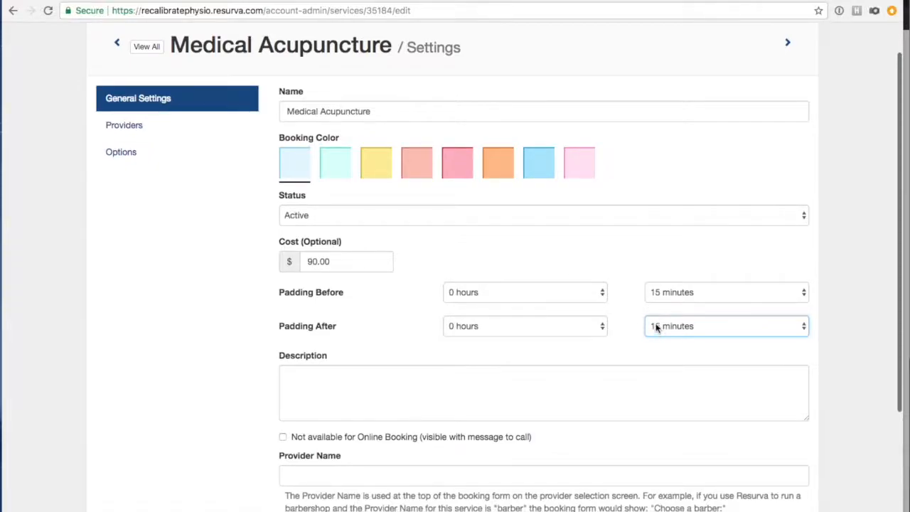
left_click(661, 328)
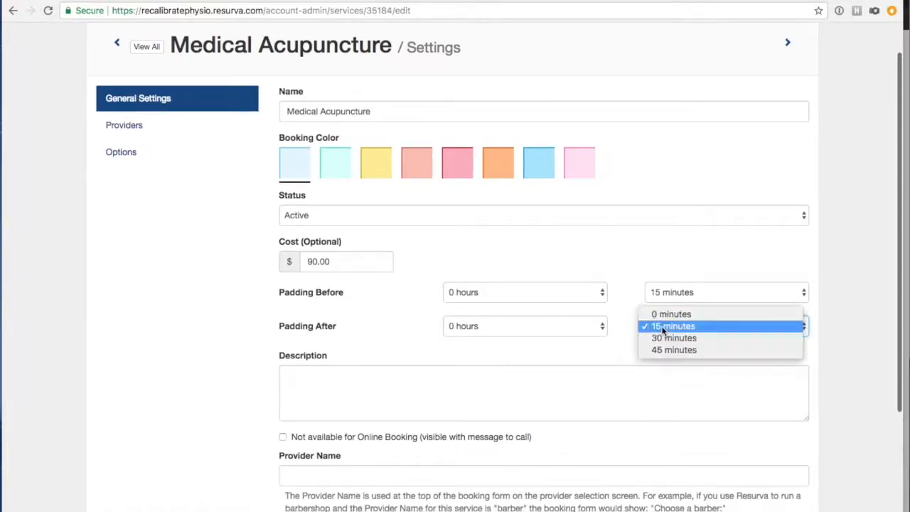
left_click(659, 314)
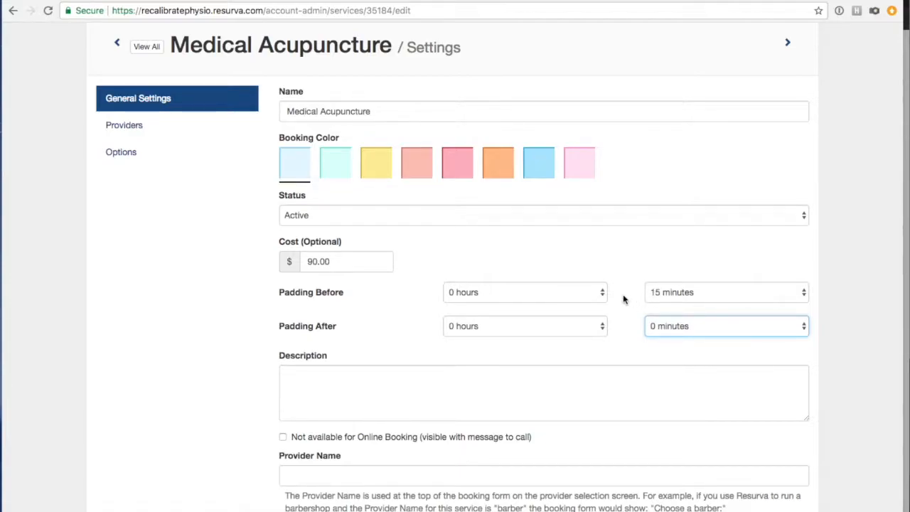
scroll(624, 299, "down", 1)
left_click(252, 345)
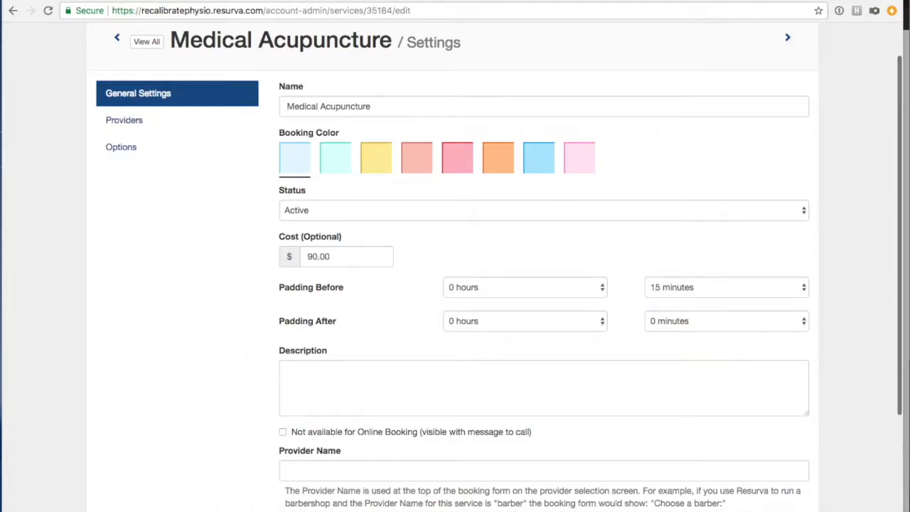
Paste the acupuncture text about thin needles along the body's meridians into Description.
left_click(414, 392)
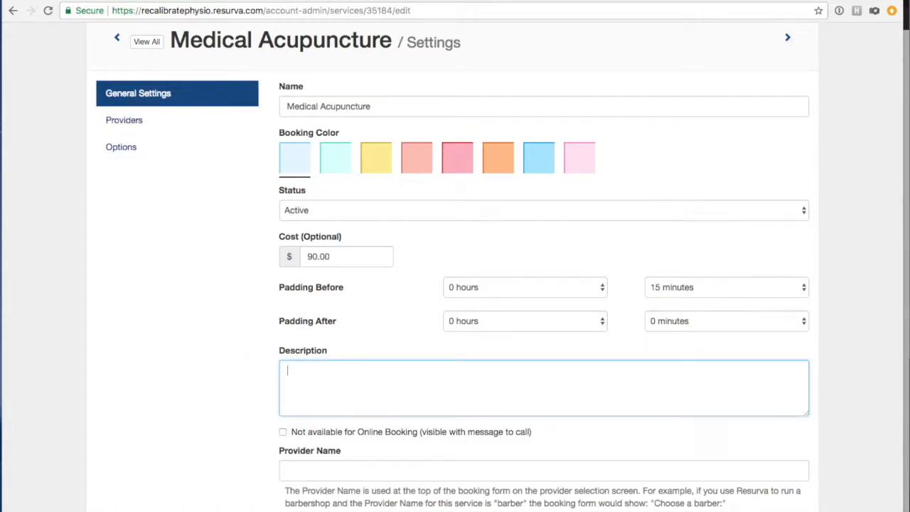
key("super+Tab")
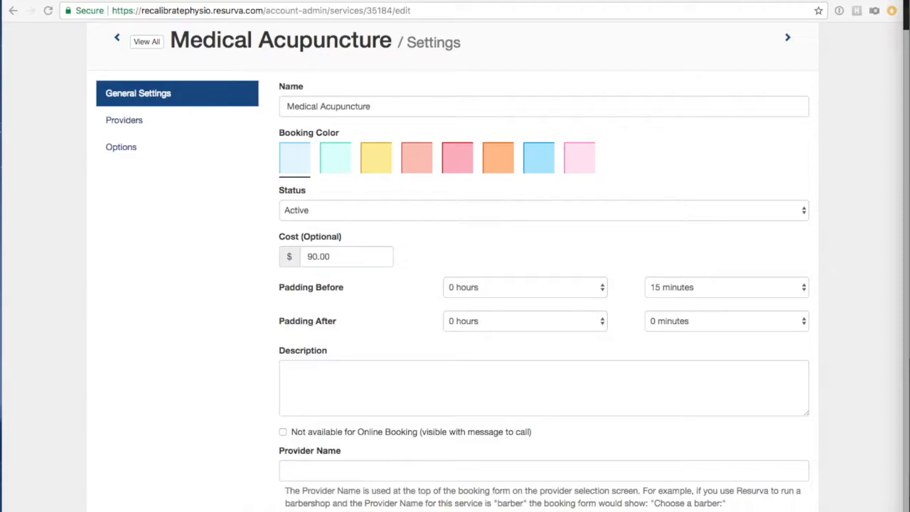
left_click(367, 396)
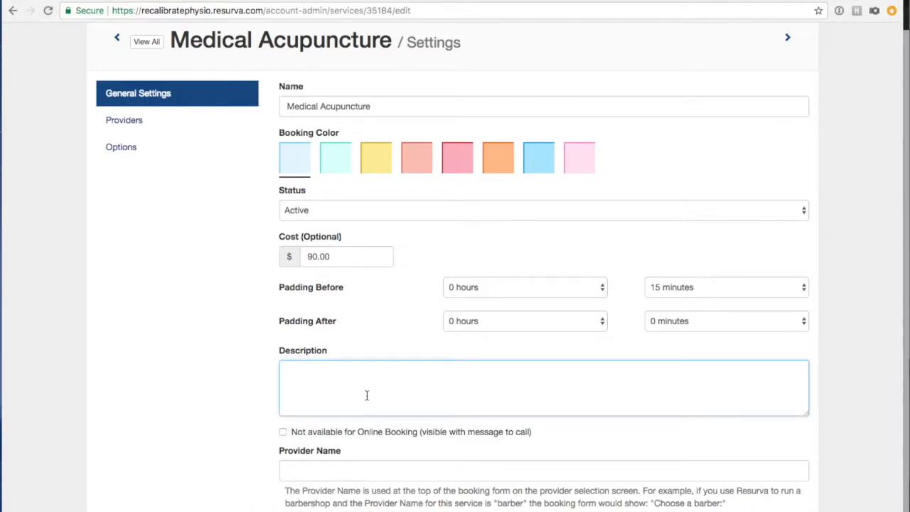
type("Acupuncture is an effective treatment during which thin needles are inserted into specific points along the body's meridians to correct any of the body's imbalances in energy.")
left_click(231, 365)
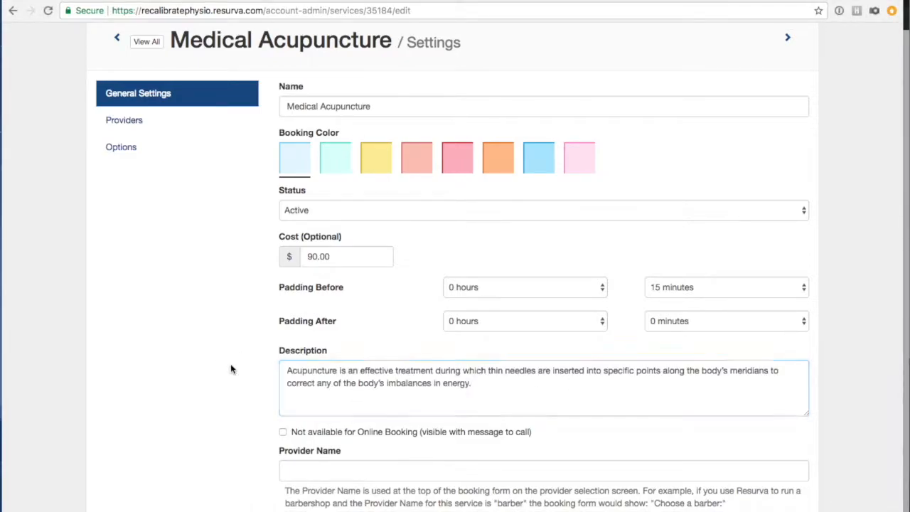
Save the Medical Acupuncture service and close the 'Service updated' banner.
scroll(231, 366, "down", 3)
scroll(231, 368, "down", 2)
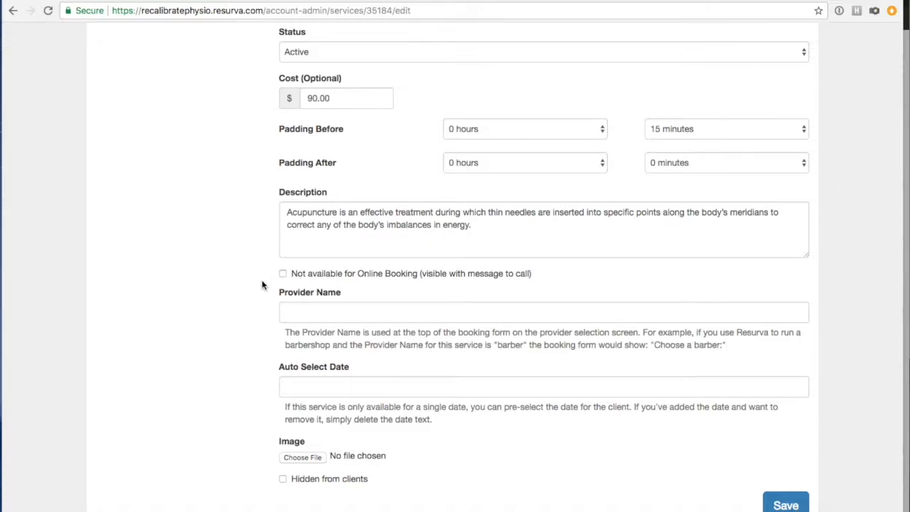
scroll(259, 336, "up", 3)
scroll(260, 336, "up", 2)
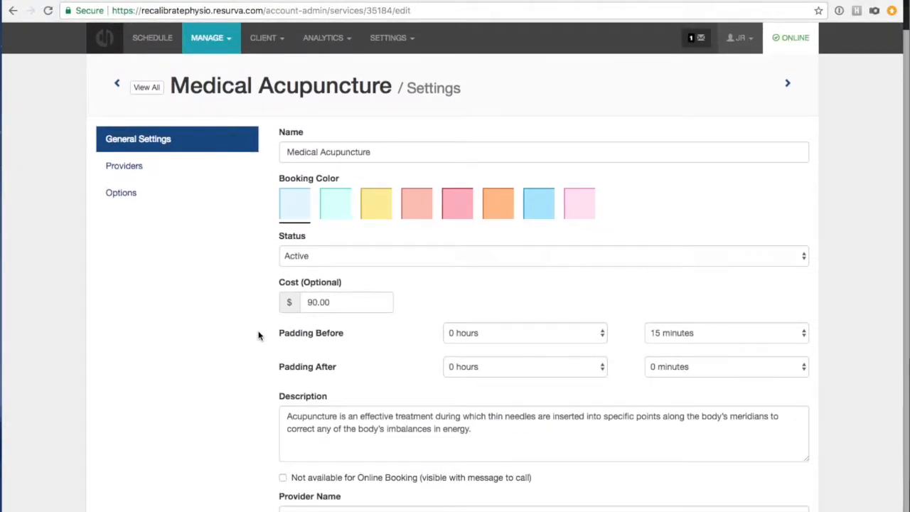
scroll(258, 336, "down", 5)
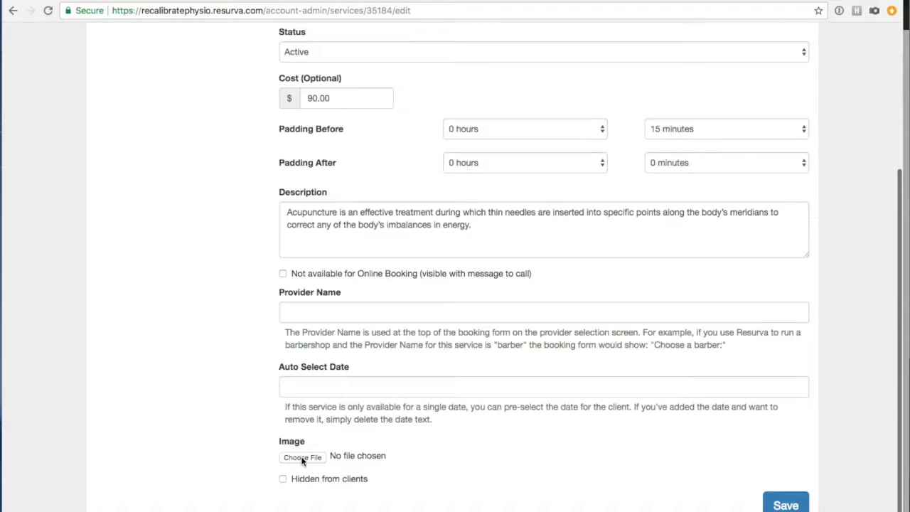
scroll(232, 454, "up", 4)
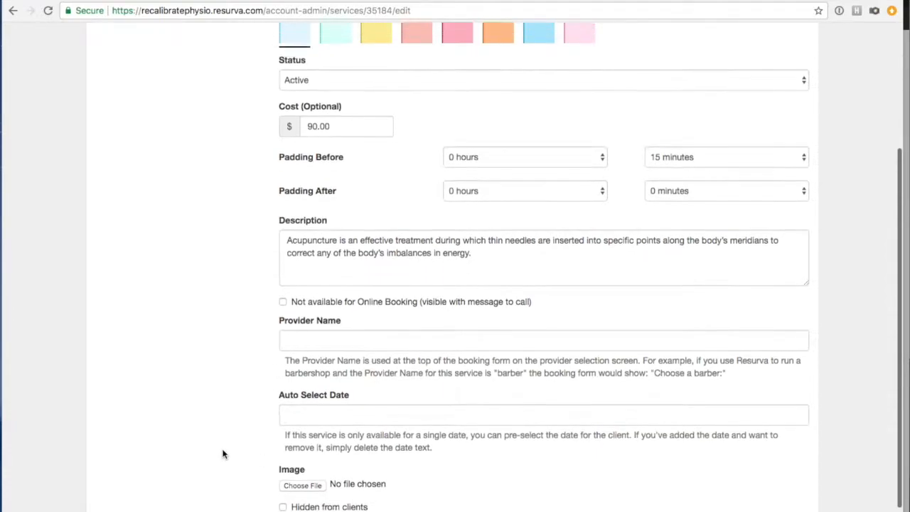
scroll(222, 453, "down", 2)
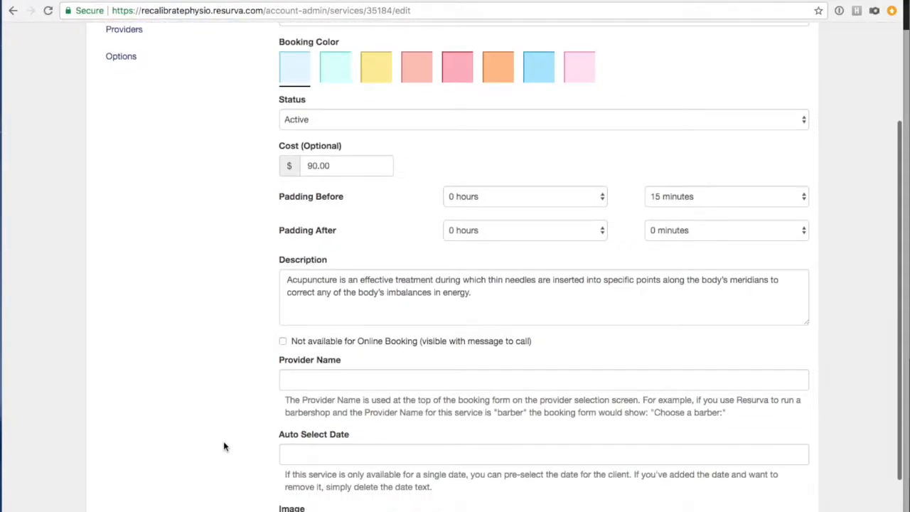
scroll(238, 439, "down", 2)
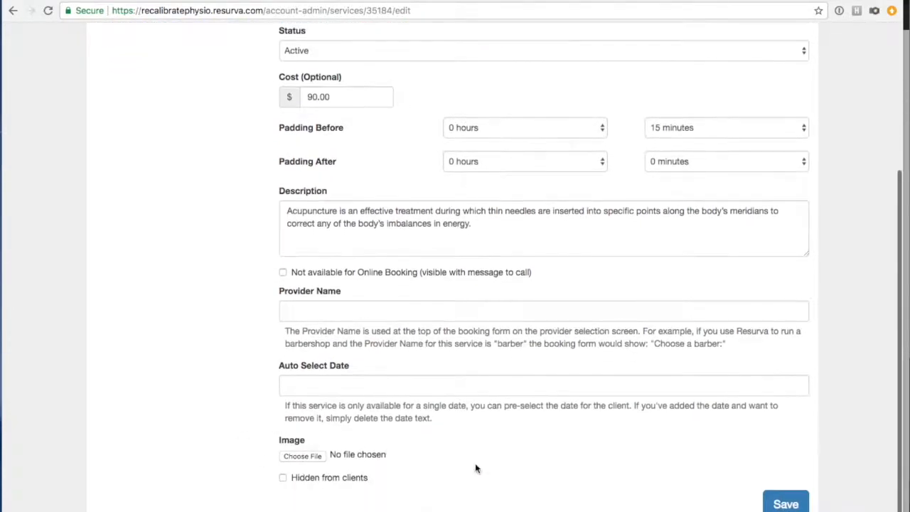
left_click(784, 506)
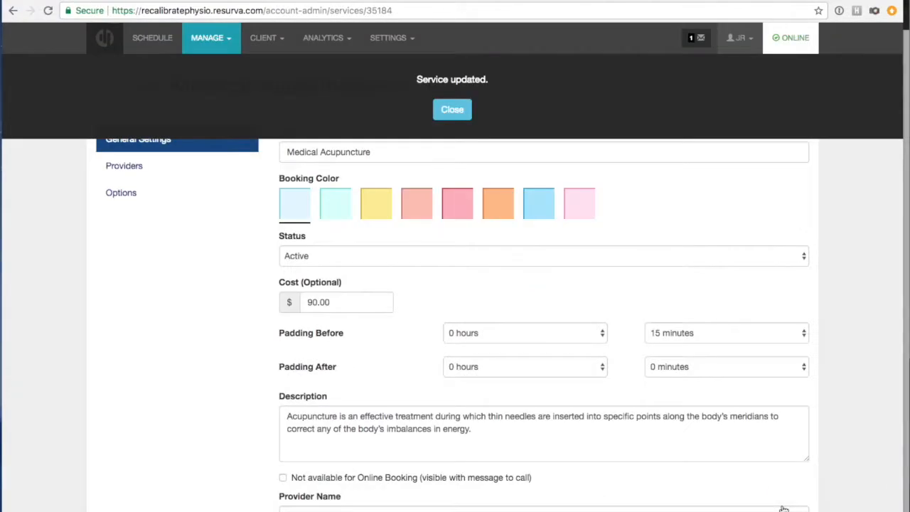
left_click(458, 109)
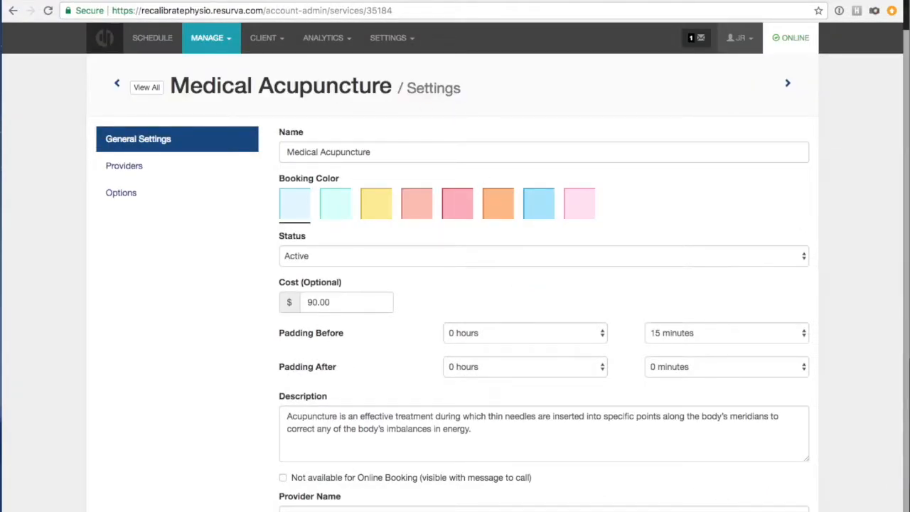
left_click(311, 0)
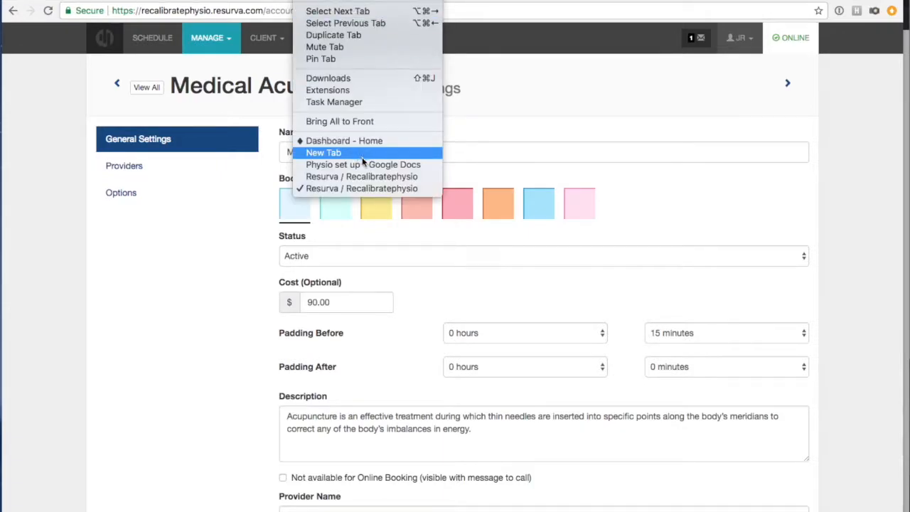
Reload the public booking page to check the new description, then return to the Resurva admin window.
left_click(362, 177)
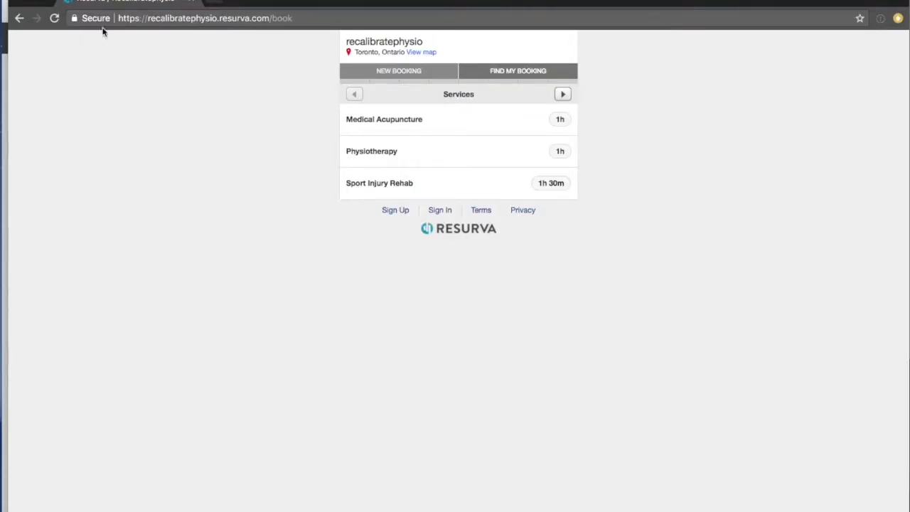
left_click(54, 17)
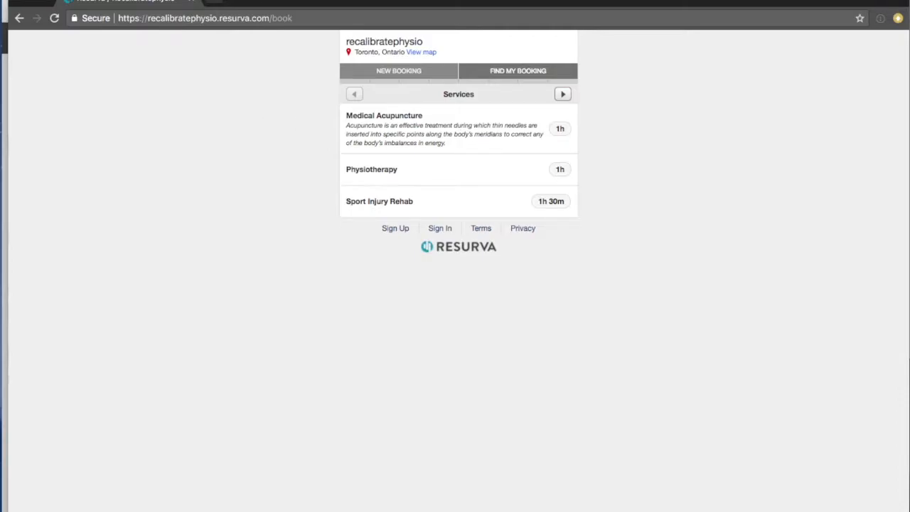
left_click(306, 0)
left_click(328, 188)
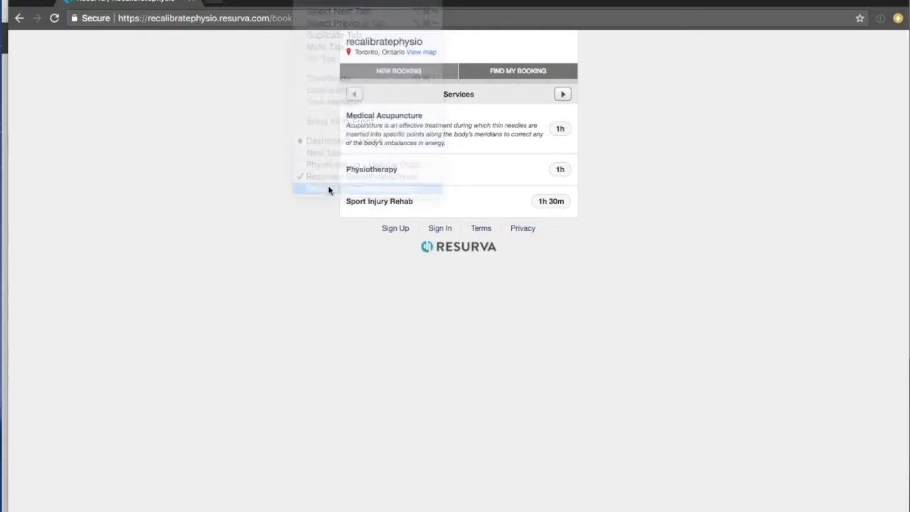
Review Medical Acupuncture's Providers and Options pages from the settings sidebar.
scroll(254, 315, "down", 4)
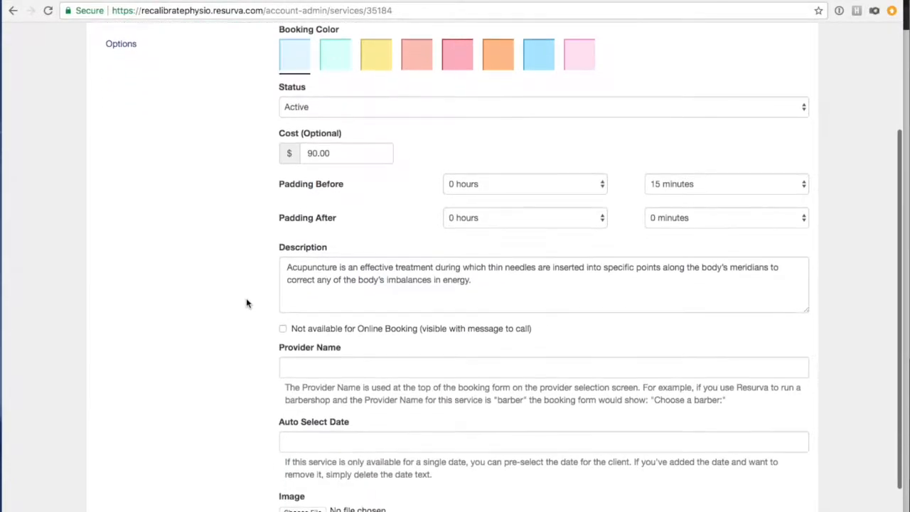
scroll(246, 301, "down", 2)
scroll(246, 297, "up", 5)
left_click(115, 173)
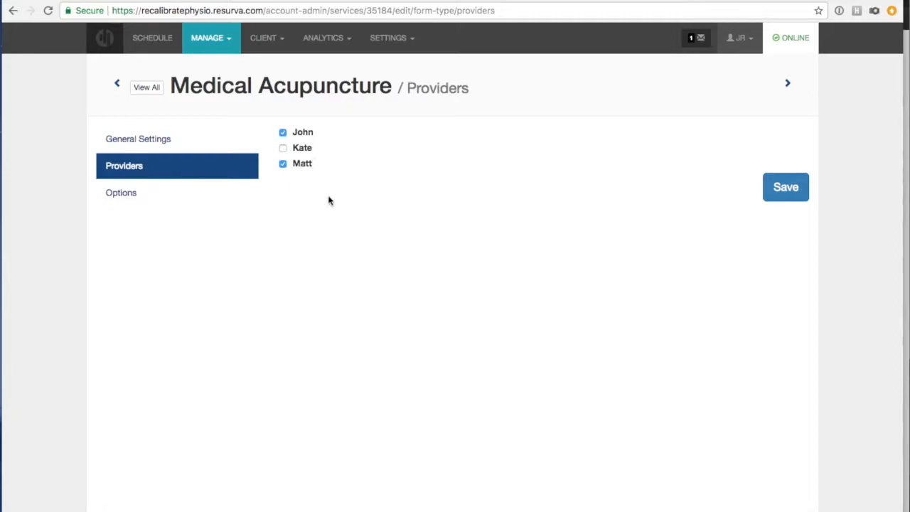
left_click(116, 202)
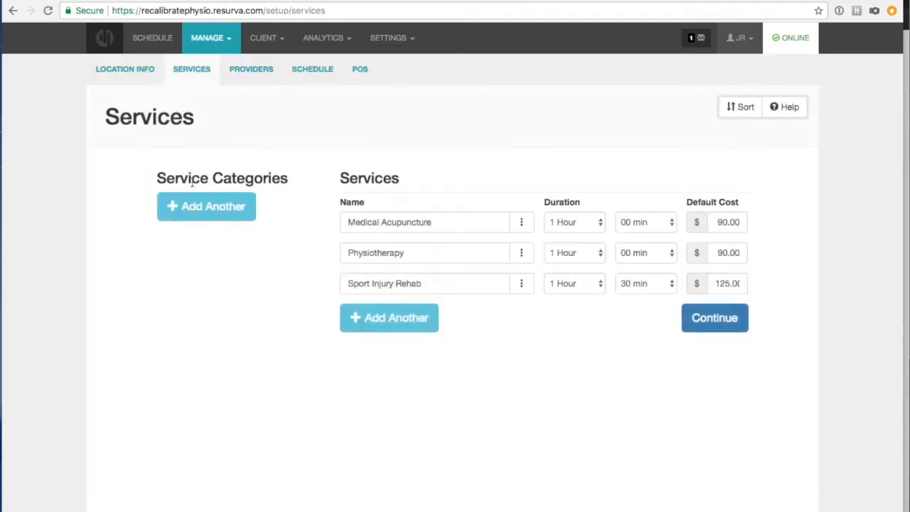
Open Physiotherapy's settings and paste its description about restoring body function.
left_click(521, 254)
left_click(501, 272)
left_click(324, 416)
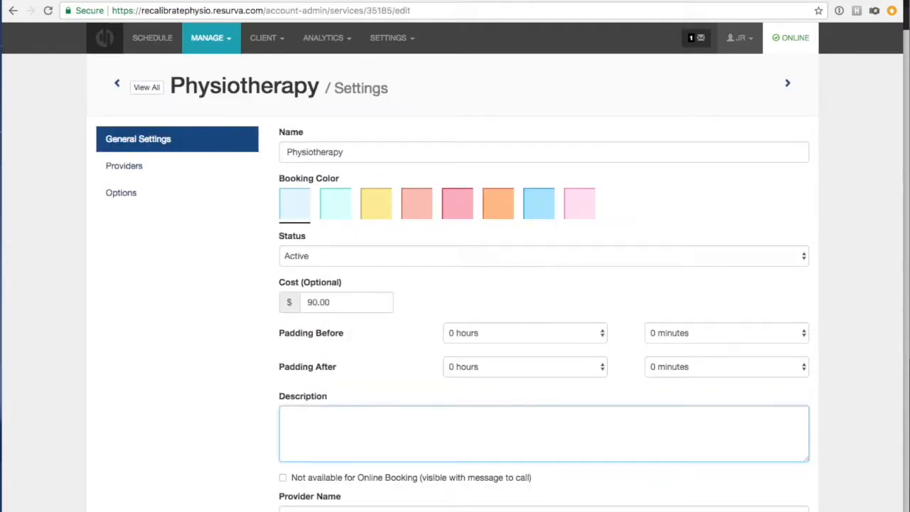
key("super+Tab")
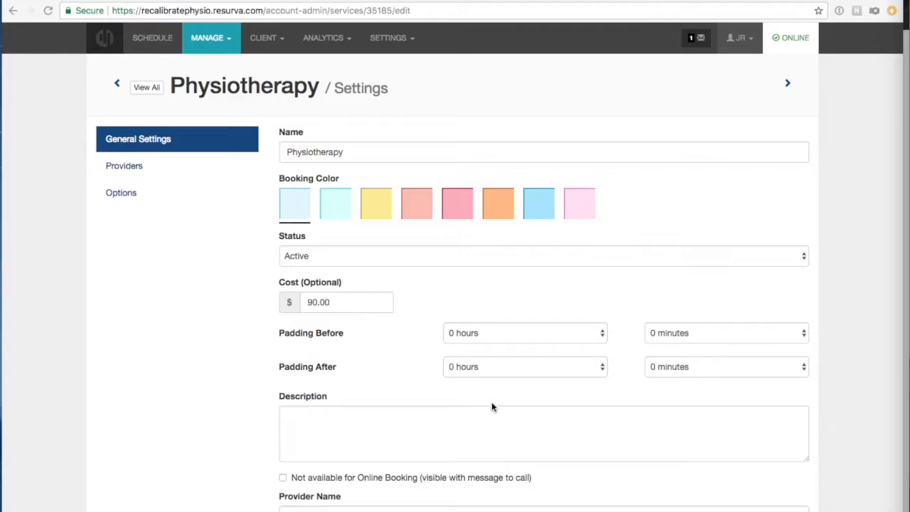
left_click(474, 414)
type("Physiotherapy aims to enhance or restore function of multiple body systems thereby improving quality of life through an integration of manual therapy, exercise rehabilitation, and education.")
Save the Physiotherapy service and close the confirmation banner.
scroll(400, 422, "down", 3)
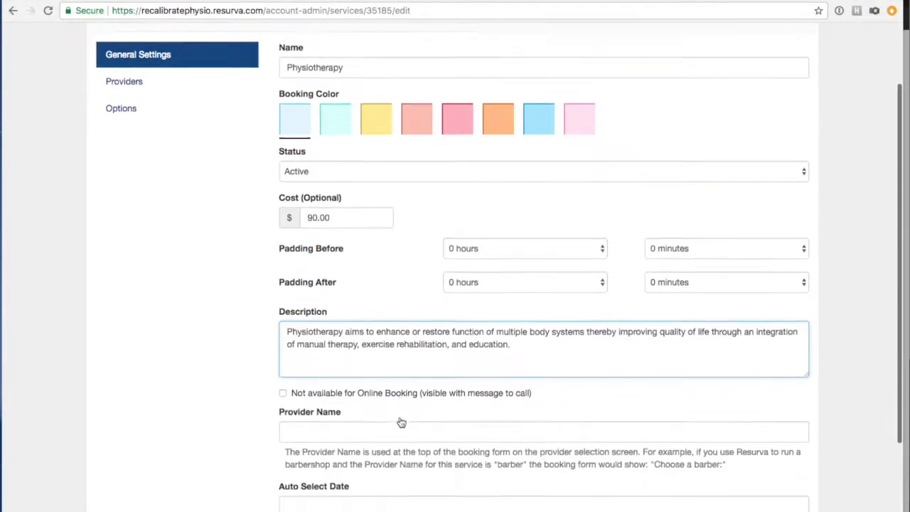
scroll(315, 291, "up", 3)
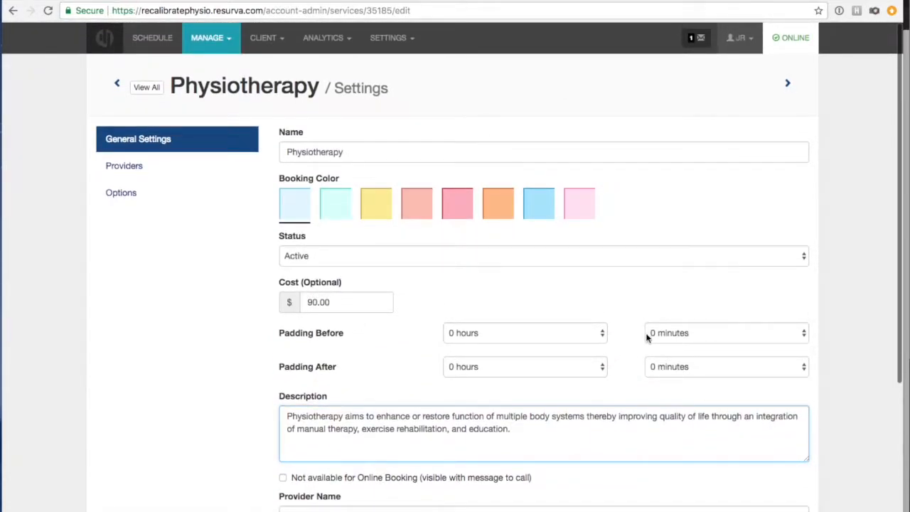
scroll(380, 348, "down", 2)
scroll(380, 348, "down", 2)
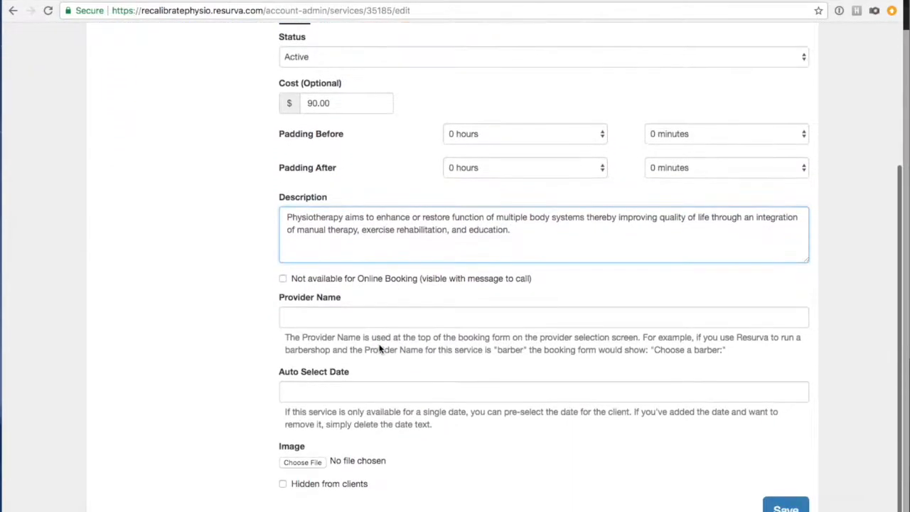
left_click(783, 502)
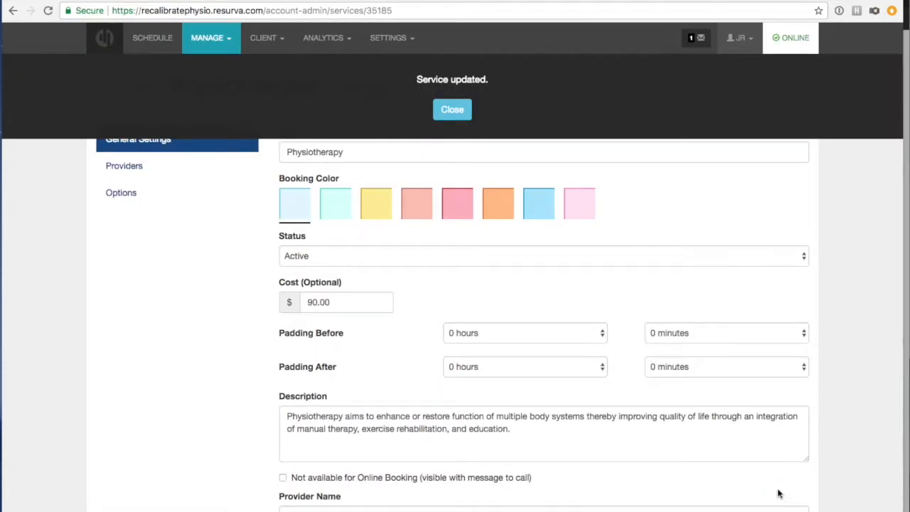
left_click(464, 105)
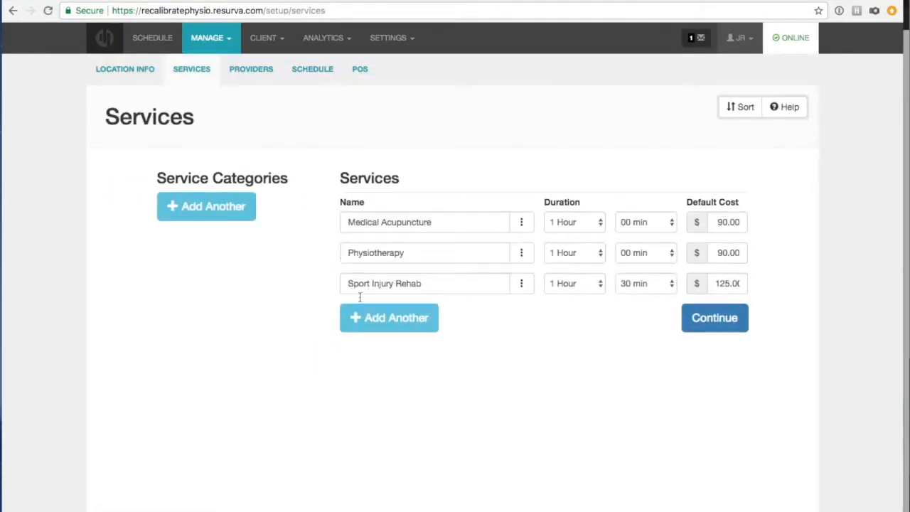
Paste Sport Injury Rehab's description about treating pain and early injury recognition into its settings.
left_click(520, 283)
left_click(491, 308)
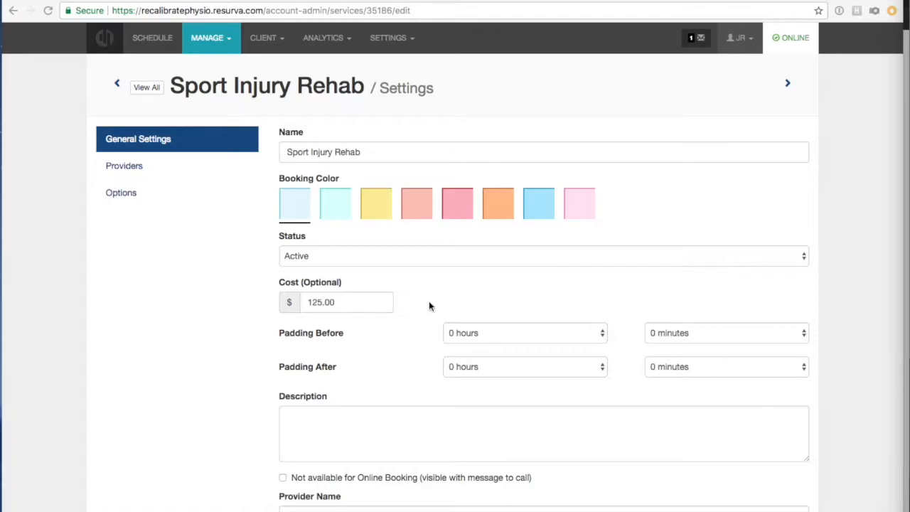
scroll(453, 311, "down", 3)
left_click(333, 314)
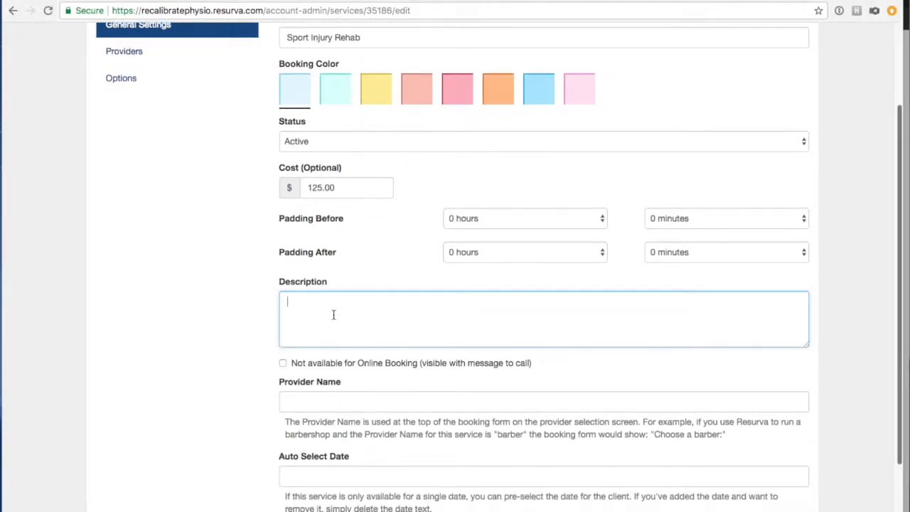
type("The treatment of pain or mechanical dysfunction with an emphasis on the importance of early injury recognition and preventative treatment.")
left_click(244, 329)
Save Sport Injury Rehab and close the 'Service updated' banner.
scroll(244, 329, "down", 3)
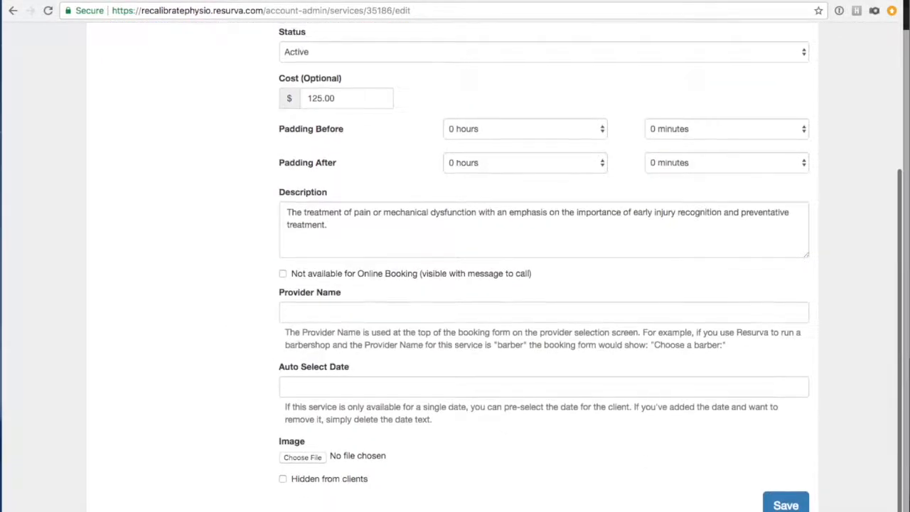
left_click(797, 505)
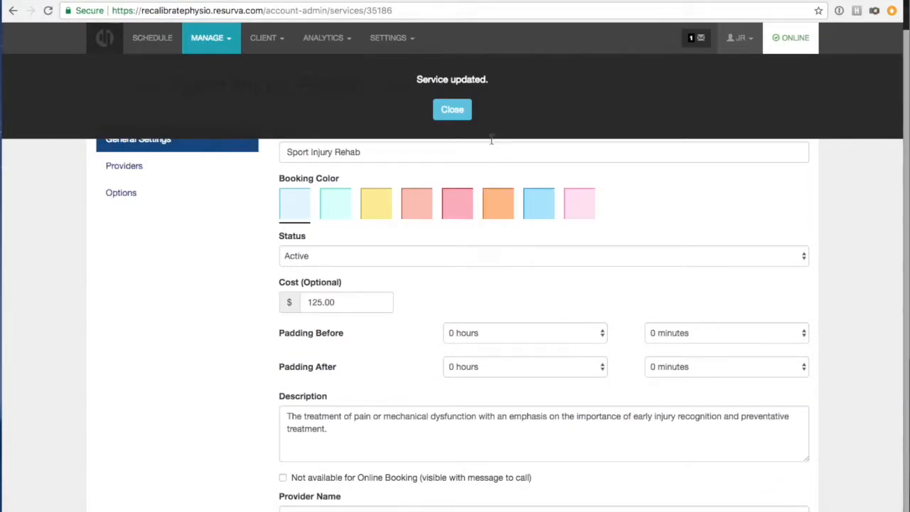
left_click(458, 110)
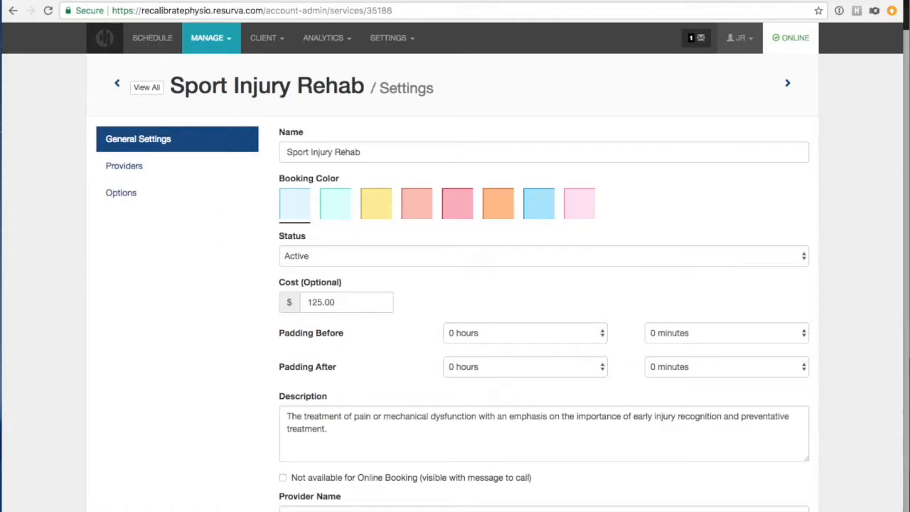
left_click(313, 0)
left_click(337, 178)
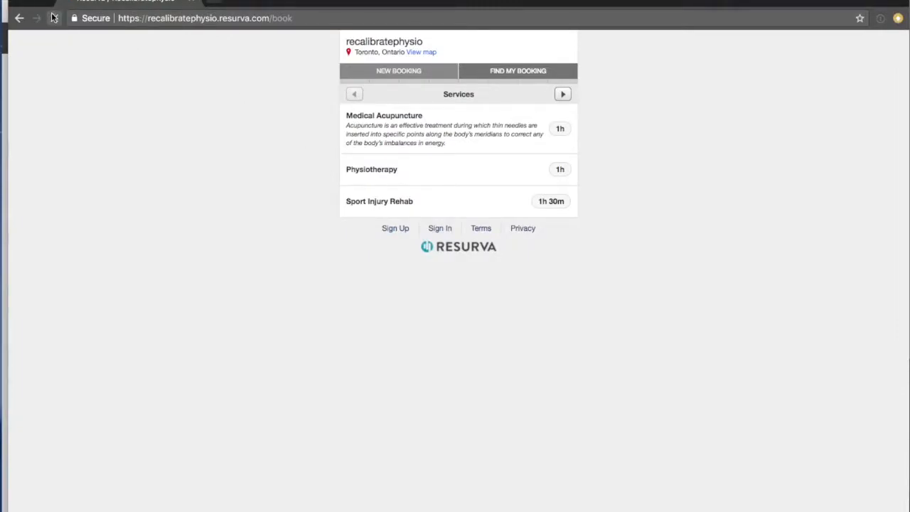
left_click(54, 17)
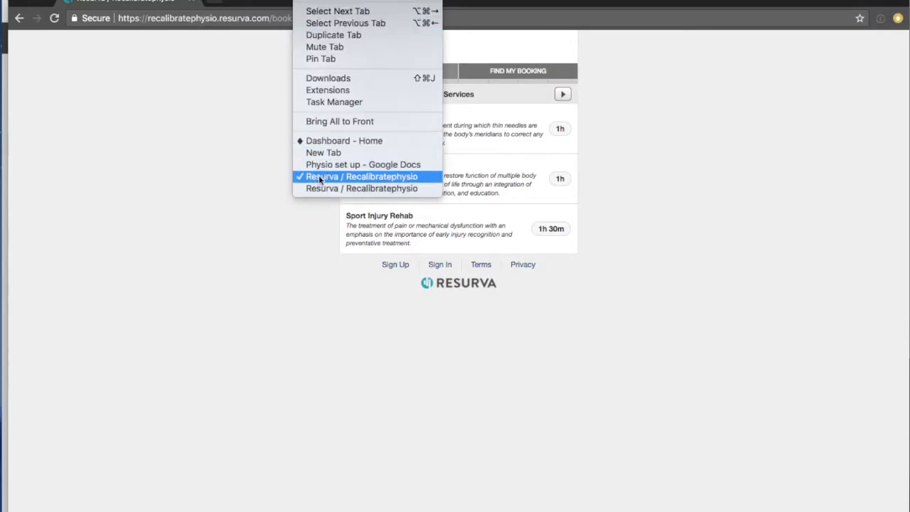
left_click(313, 188)
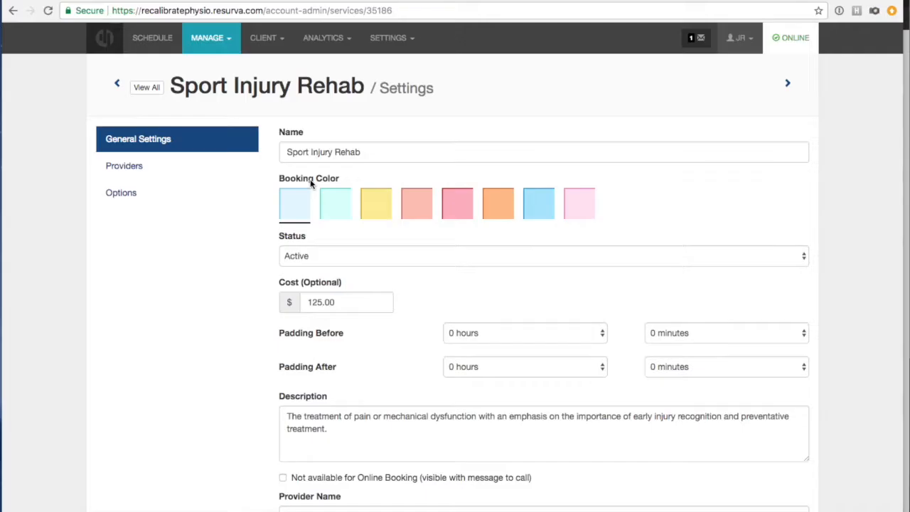
Go to the Logo & Branding page under account settings.
left_click(390, 41)
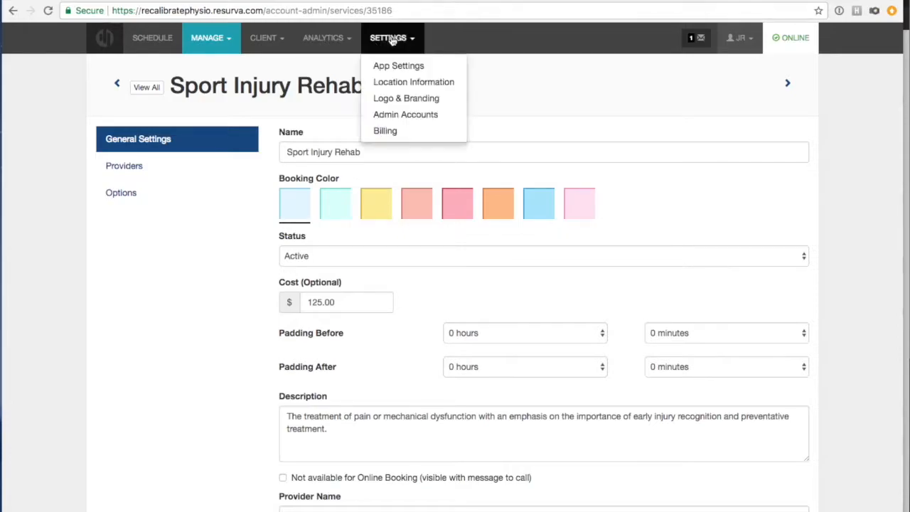
left_click(226, 39)
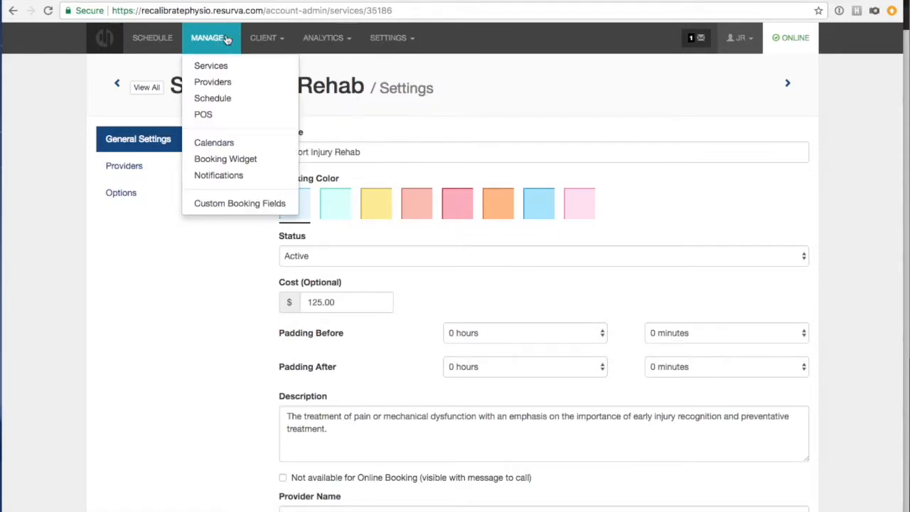
left_click(384, 39)
left_click(392, 99)
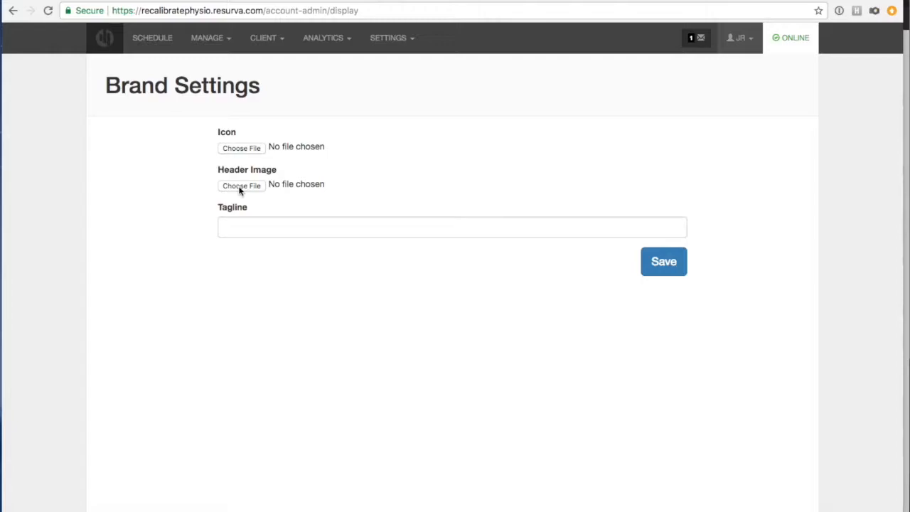
Upload Desktop/Recalibrate-Physio-logo.jpg as the header image and save the brand settings.
left_click(240, 189)
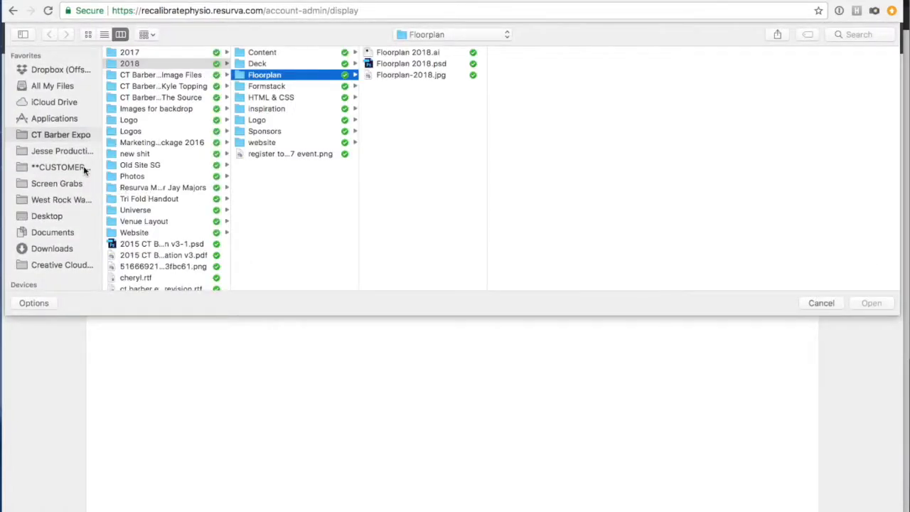
left_click(44, 217)
left_click(139, 74)
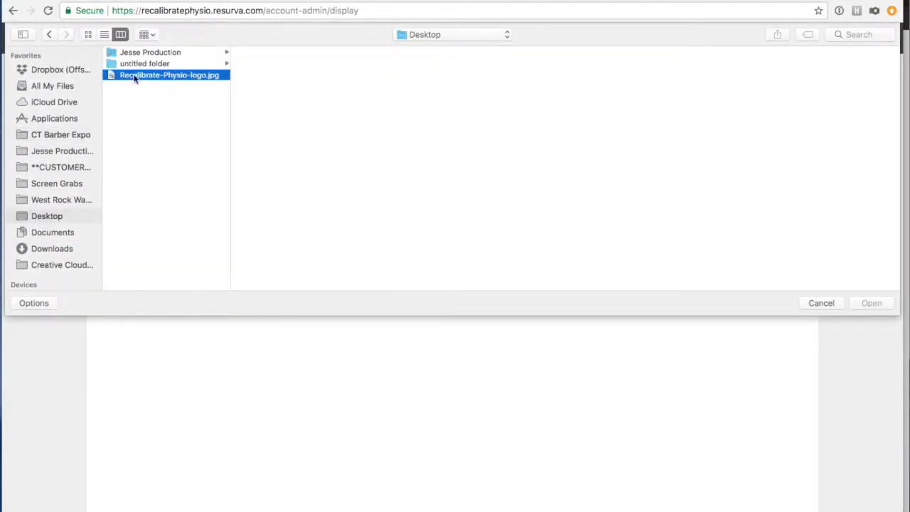
left_click(869, 303)
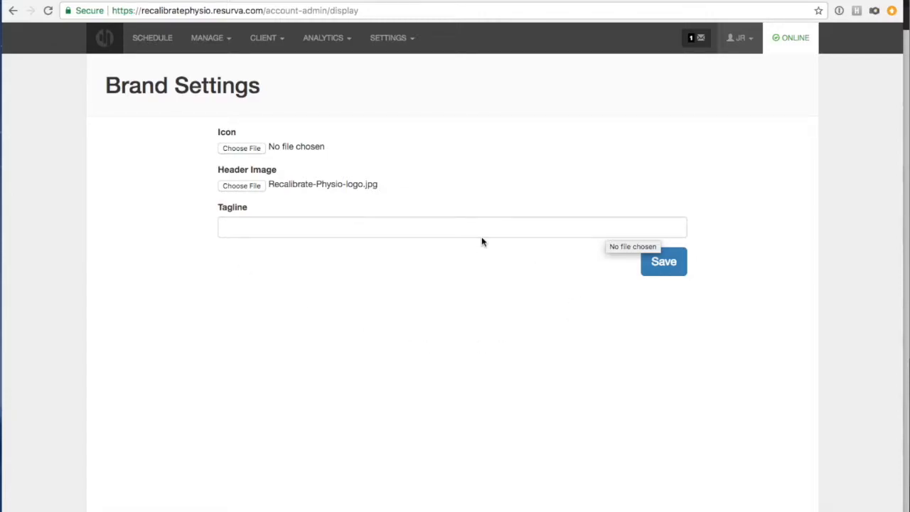
left_click(361, 207)
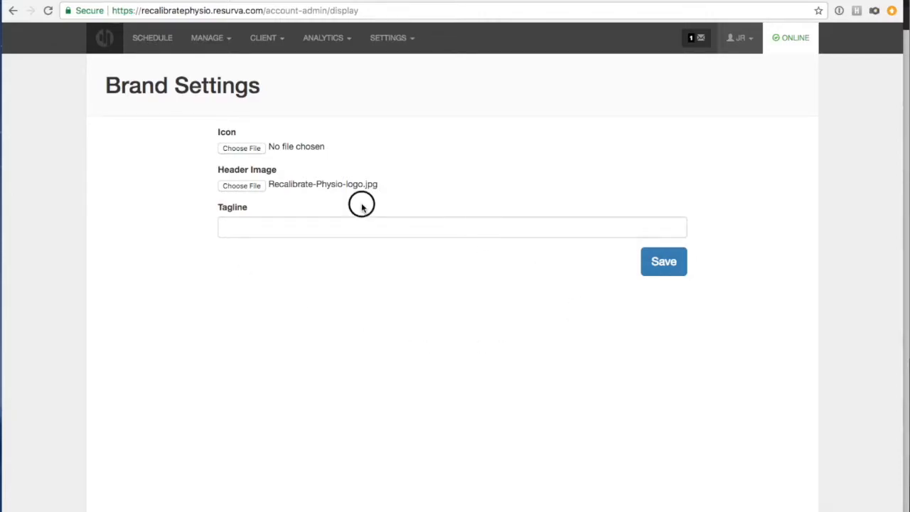
left_click(663, 263)
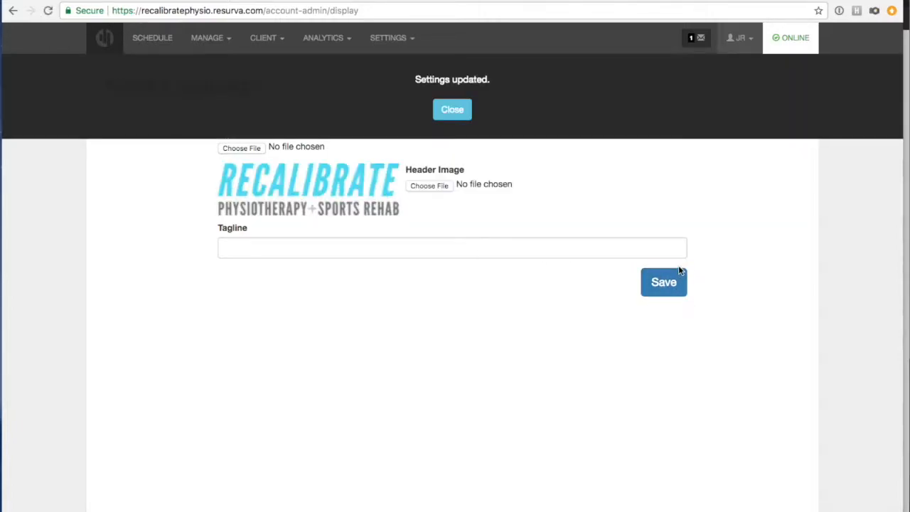
left_click(463, 116)
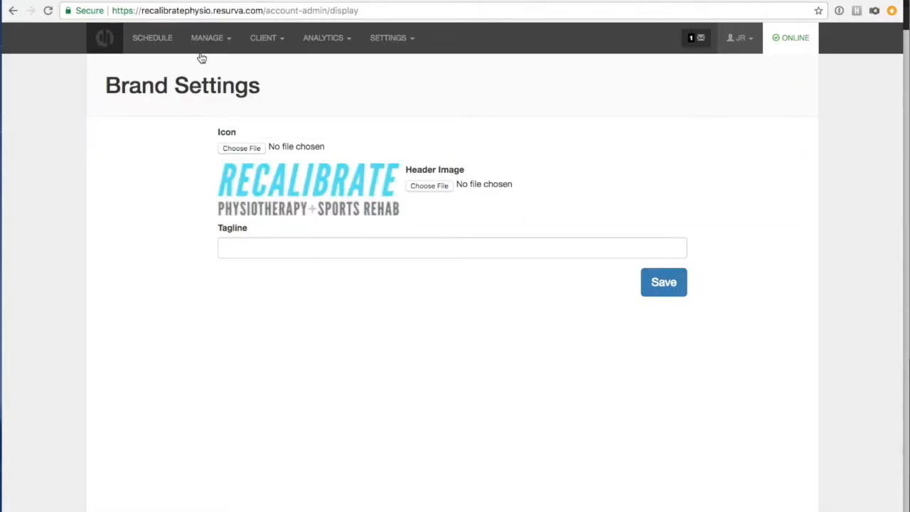
Reload the public booking page window so it shows the new logo header.
left_click(317, 0)
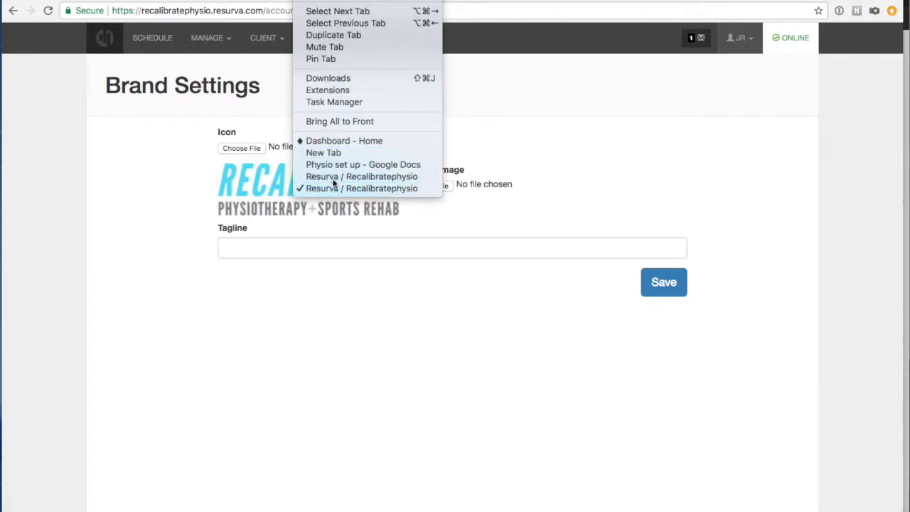
left_click(332, 179)
left_click(55, 18)
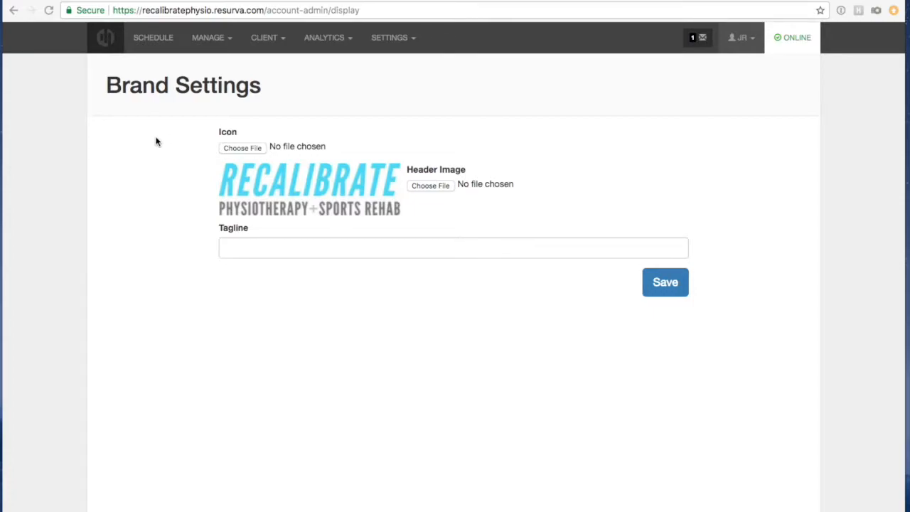
Open the provider's settings from Manage > Providers.
left_click(199, 42)
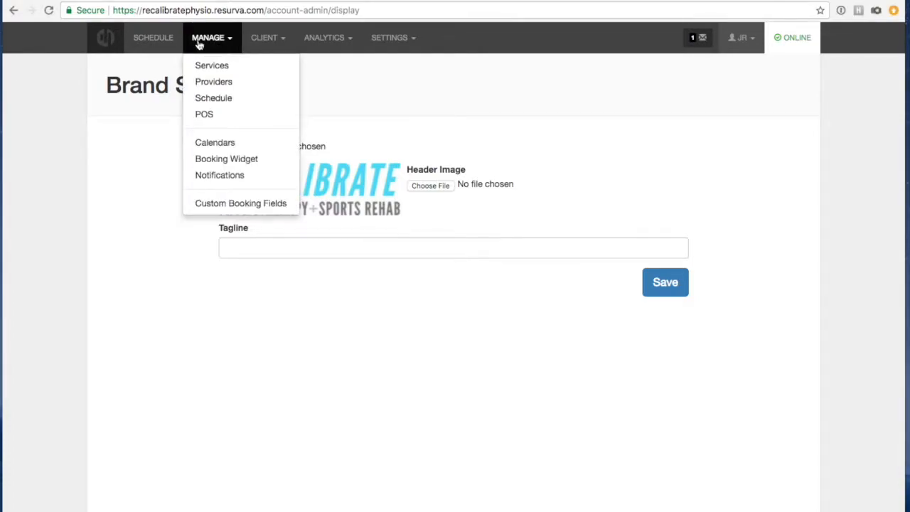
left_click(204, 83)
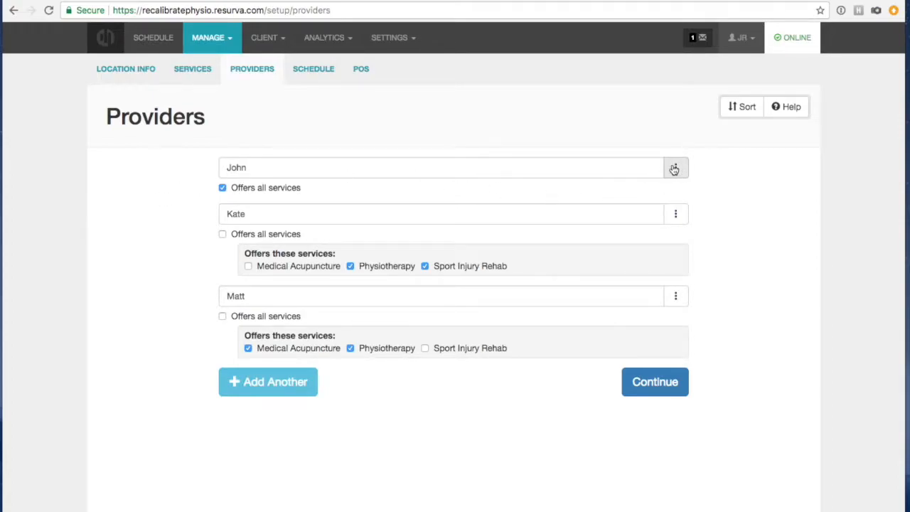
left_click(672, 170)
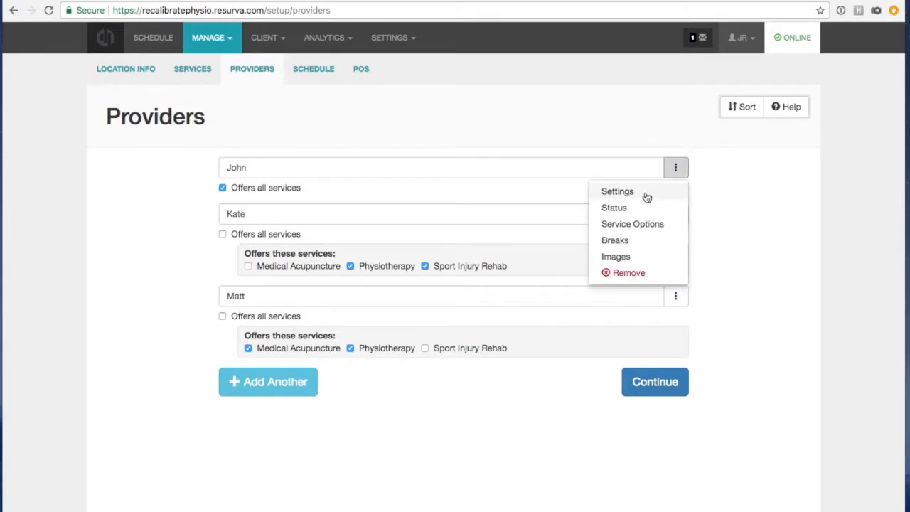
left_click(645, 192)
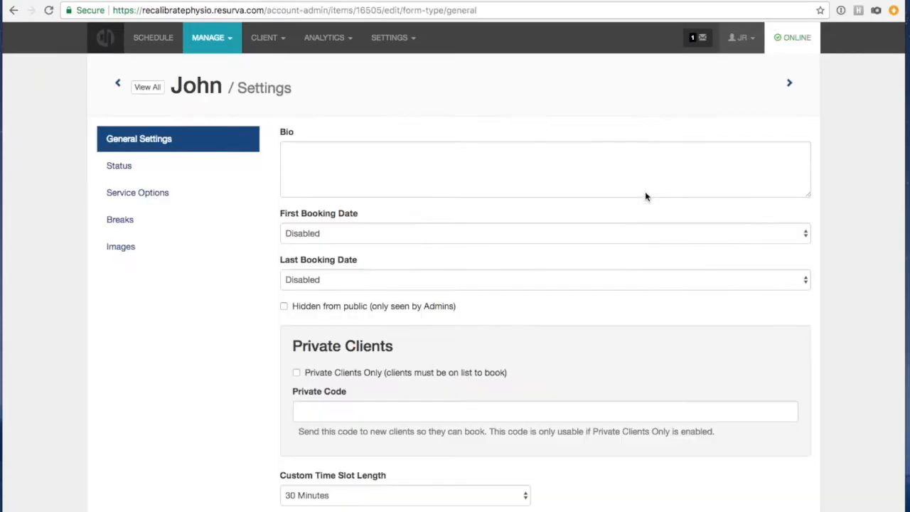
Paste the provider's bio about massage, education, stretches and strengthening exercises into Bio.
scroll(597, 178, "down", 1)
left_click(545, 154)
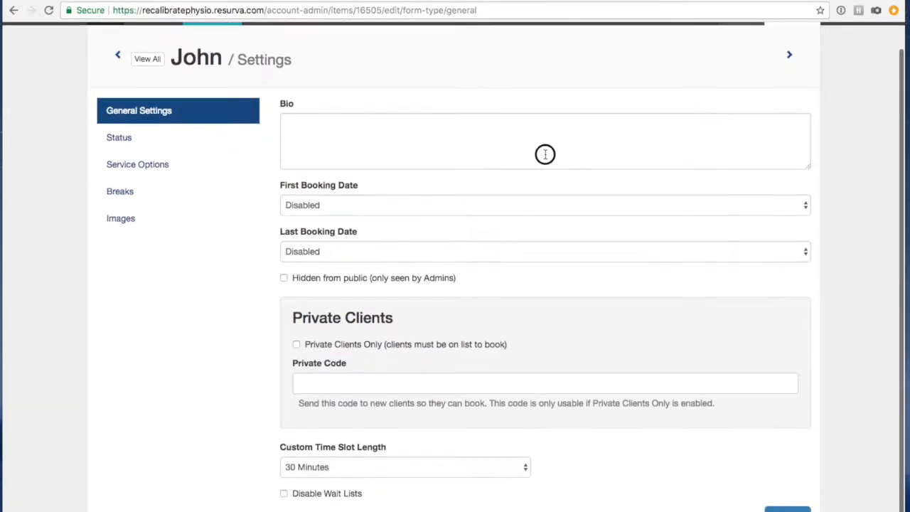
scroll(589, 192, "up", 1)
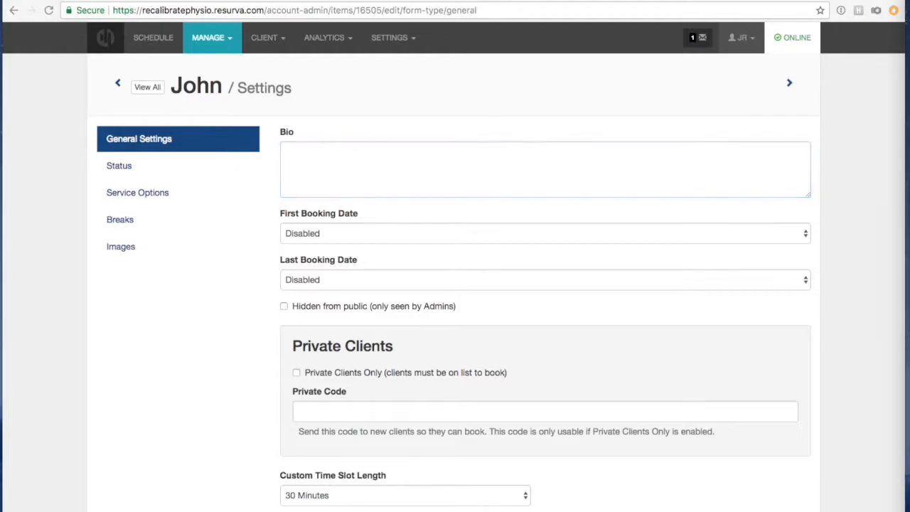
left_click(342, 159)
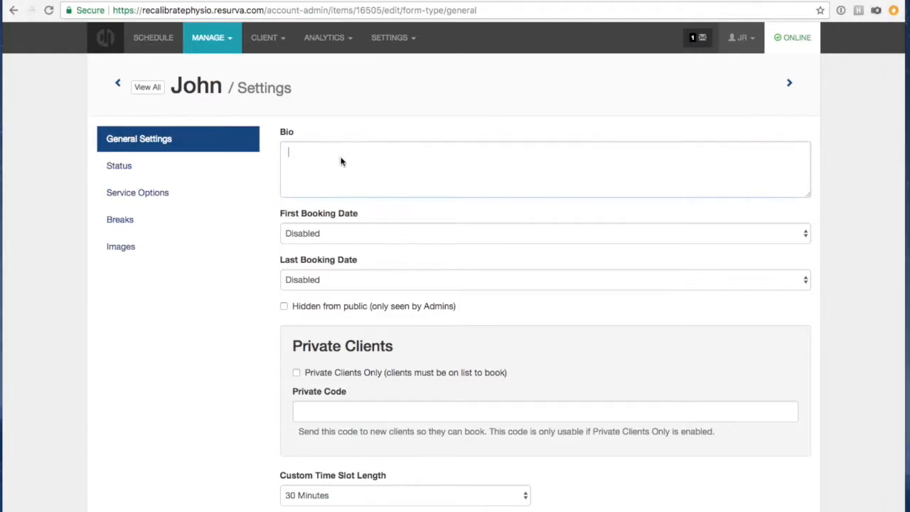
type("John is passionate about providing the best possible care to his patients through massage techniques and education that often includes demonstrating stretches and prescribing strengthening exercises.")
left_click(276, 220)
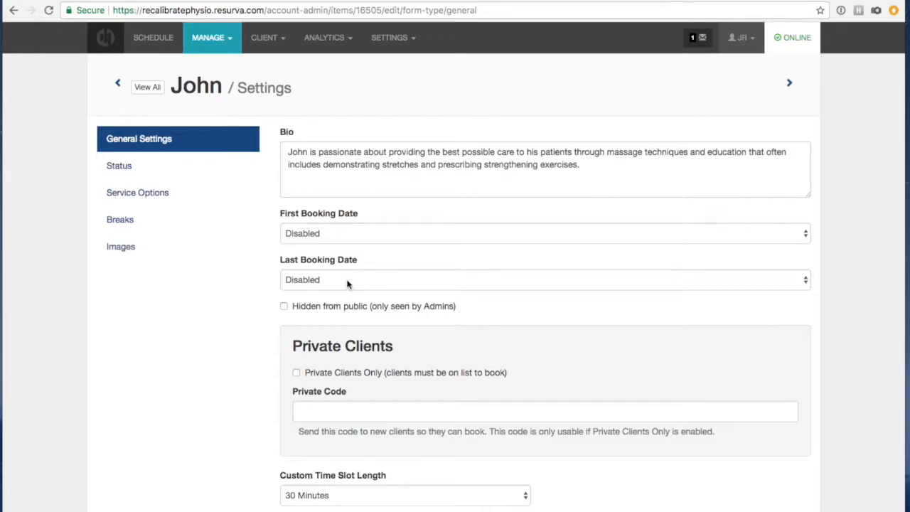
left_click(250, 250)
left_click(165, 144)
left_click(313, 147)
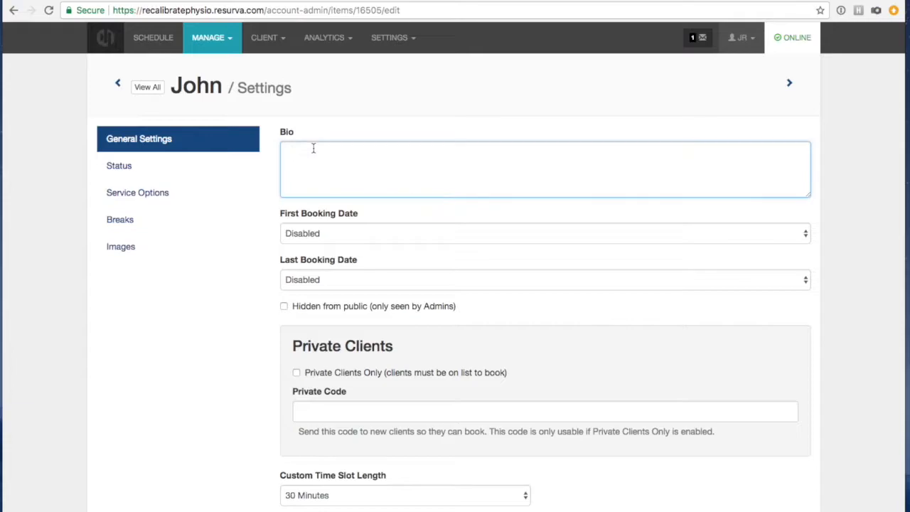
type("John is passionate about providing the best possible care to his patients through massage techniques and education that often includes demonstrating stretches and prescribing strengthening exercises.")
left_click(386, 210)
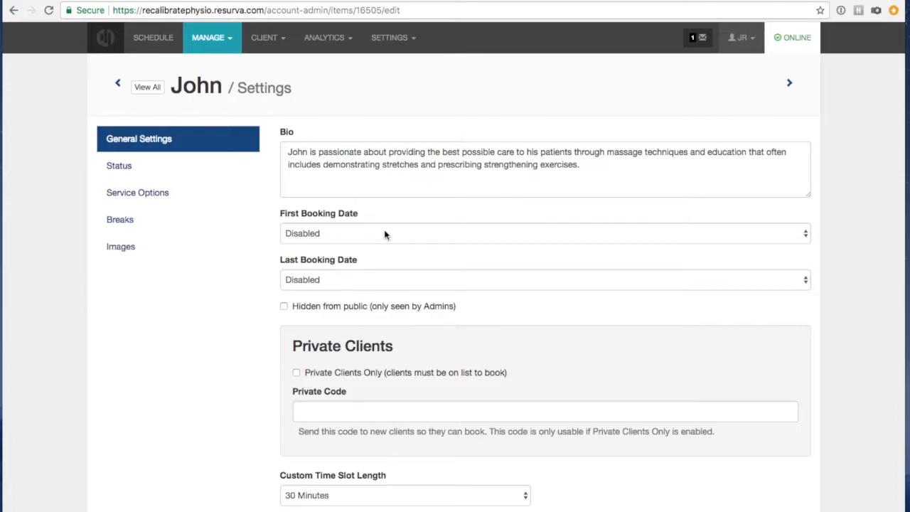
Set First Booking Date to 1 Day and Last Booking Date to 4 Weeks, then save the provider.
left_click(385, 235)
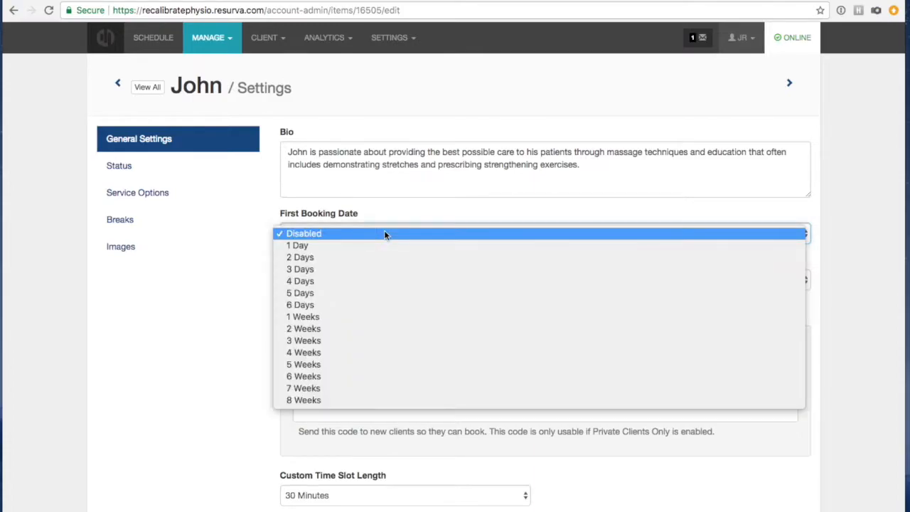
left_click(396, 247)
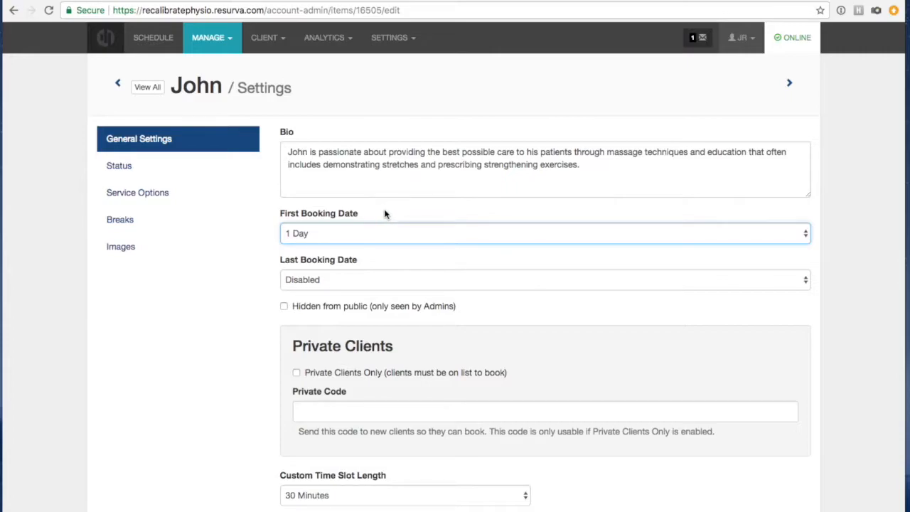
left_click(395, 281)
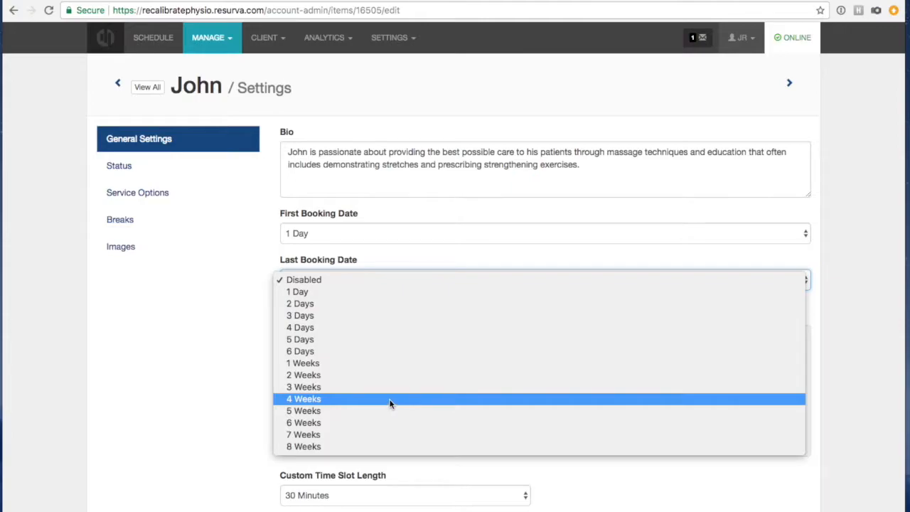
left_click(390, 403)
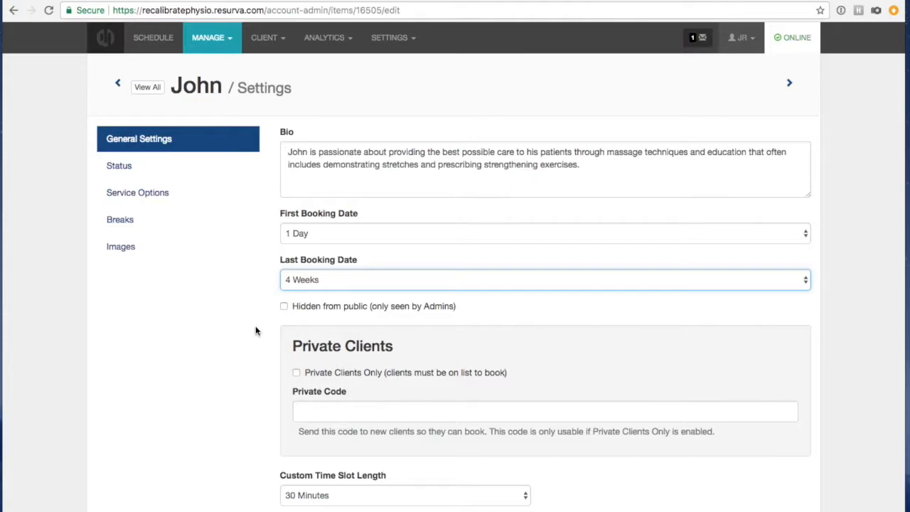
scroll(288, 387, "down", 1)
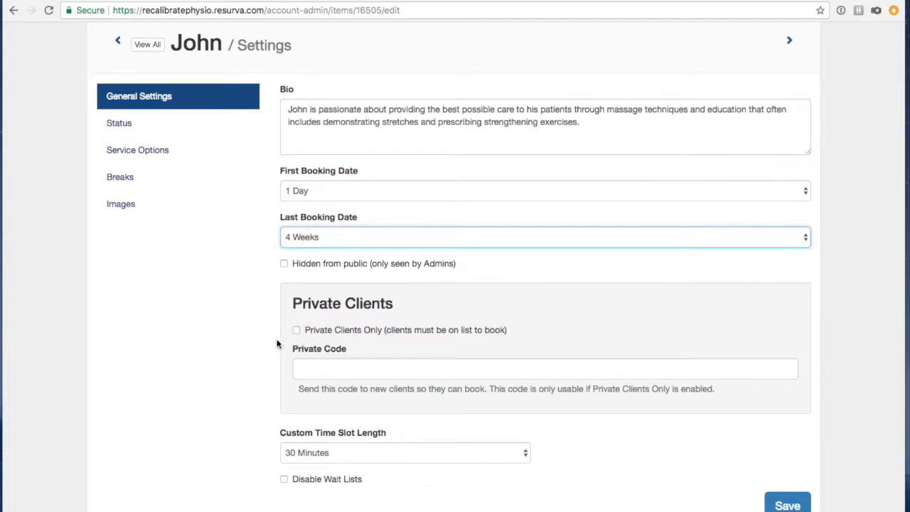
left_click(427, 476)
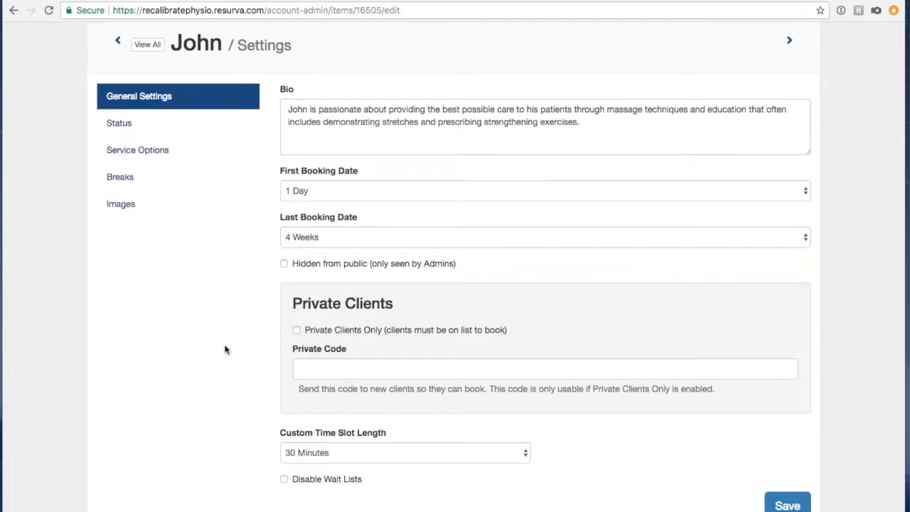
scroll(350, 369, "up", 2)
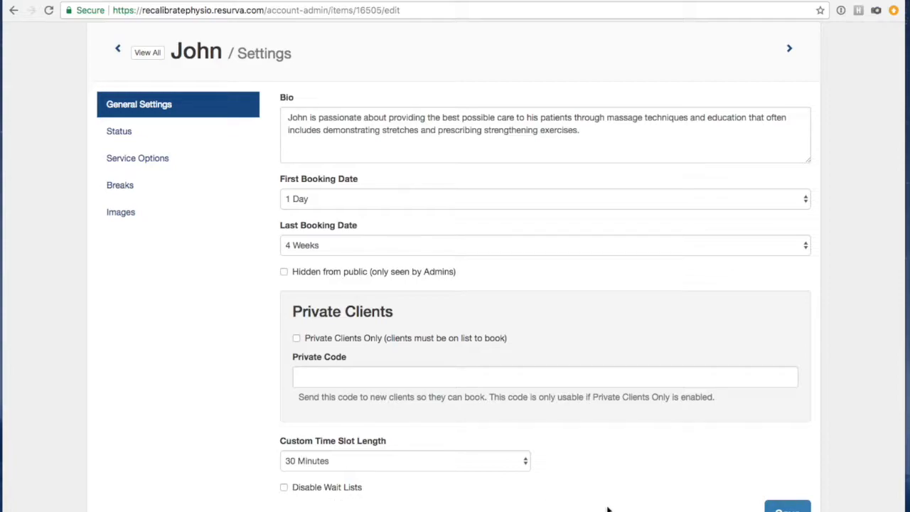
left_click(785, 506)
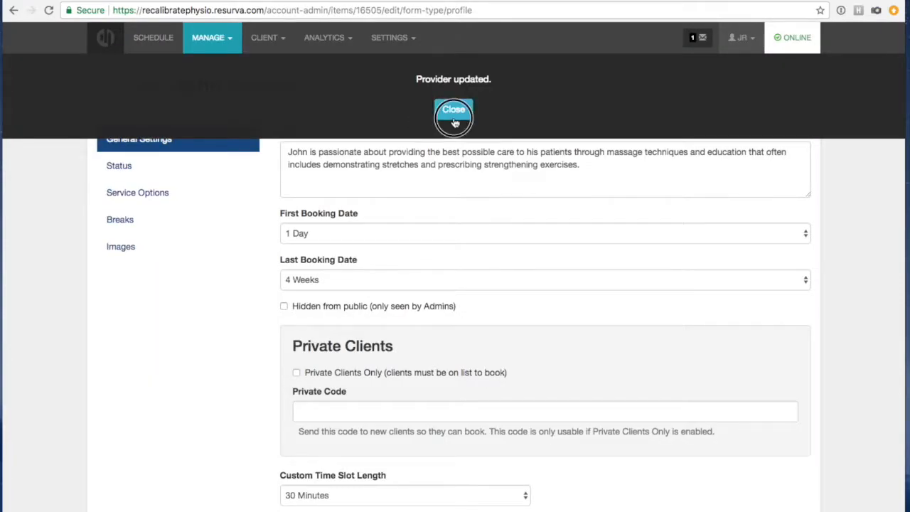
left_click(451, 109)
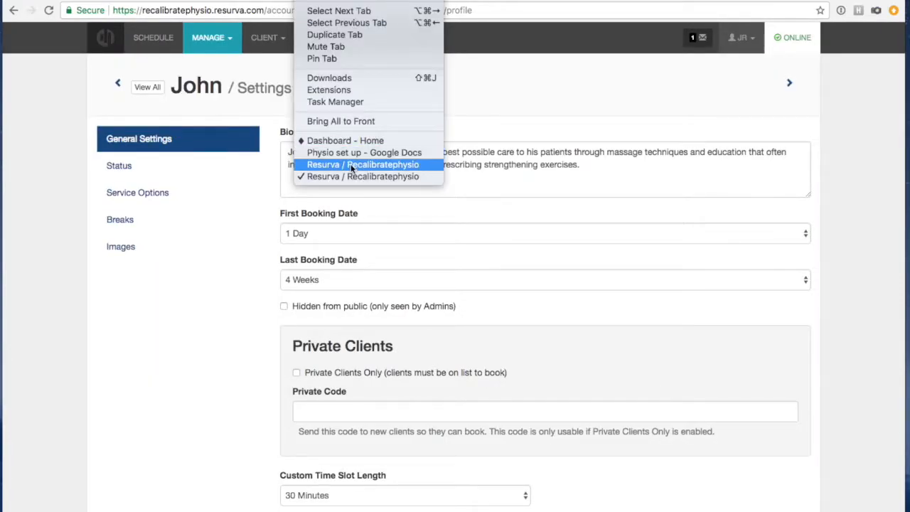
On the public booking page, start a Medical Acupuncture booking for January 17.
left_click(345, 162)
left_click(377, 125)
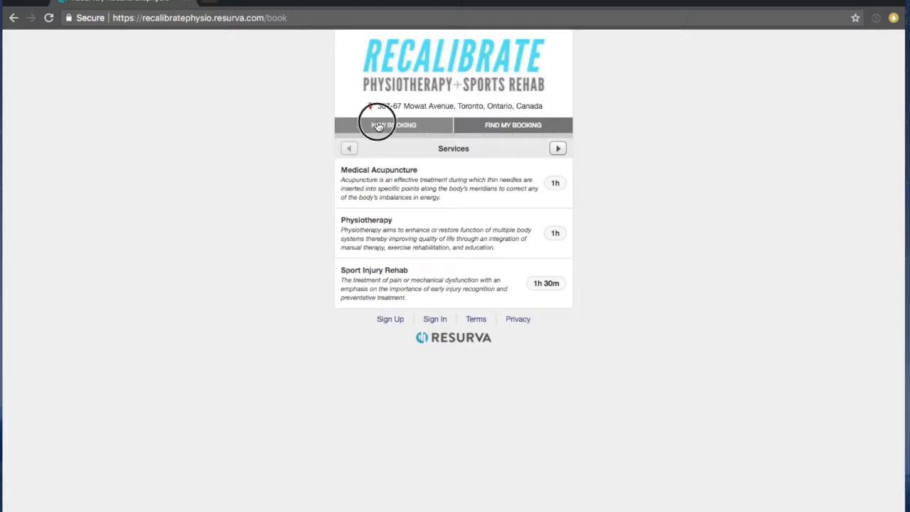
left_click(392, 187)
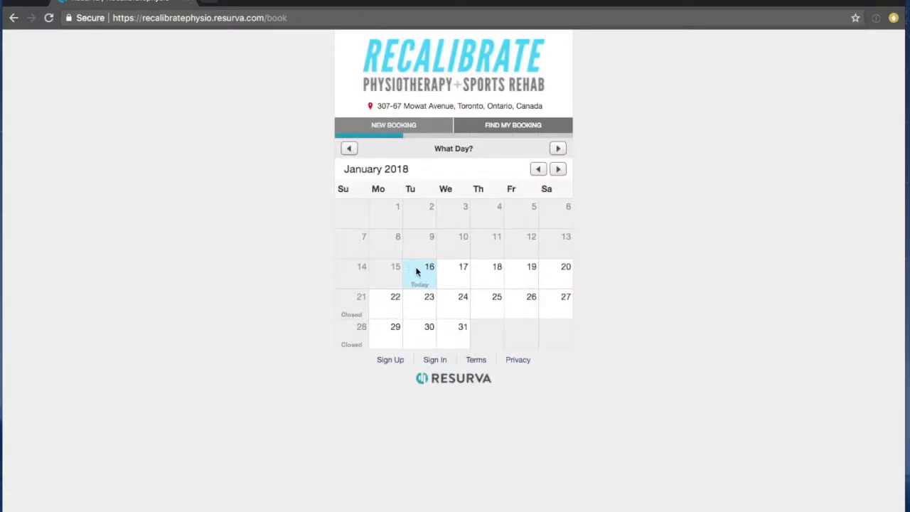
left_click(439, 270)
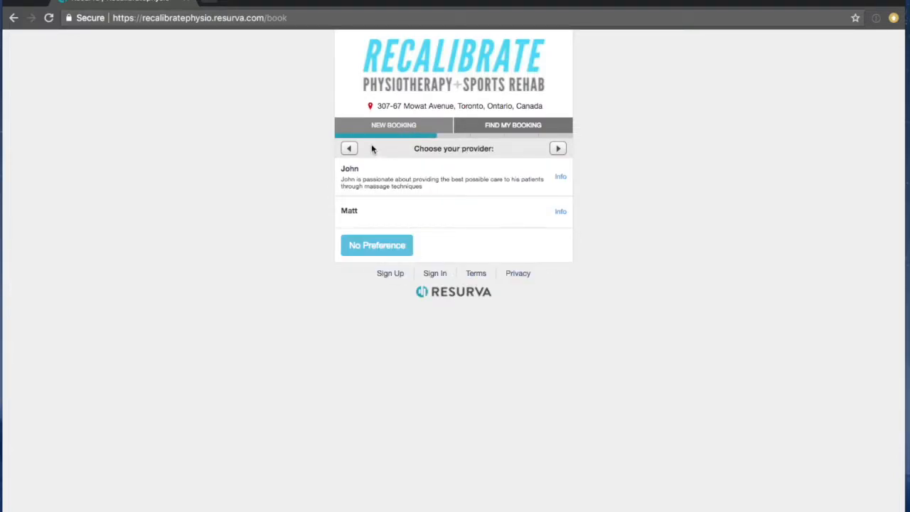
Try today, January 16, then go back to January 17 and view John's available times.
left_click(350, 149)
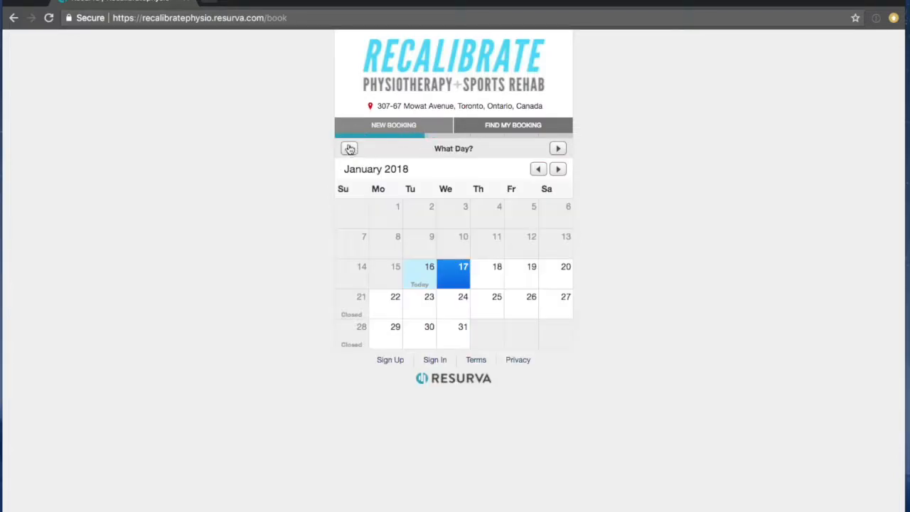
left_click(422, 274)
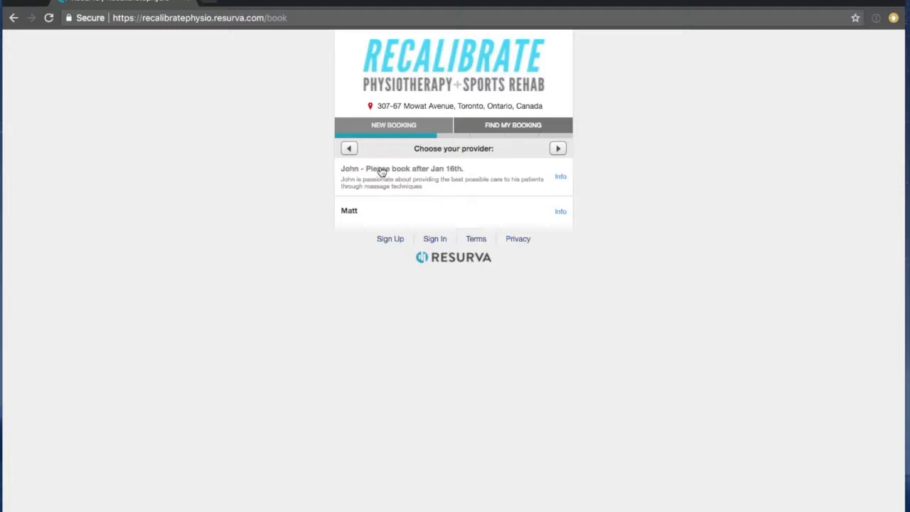
left_click(349, 148)
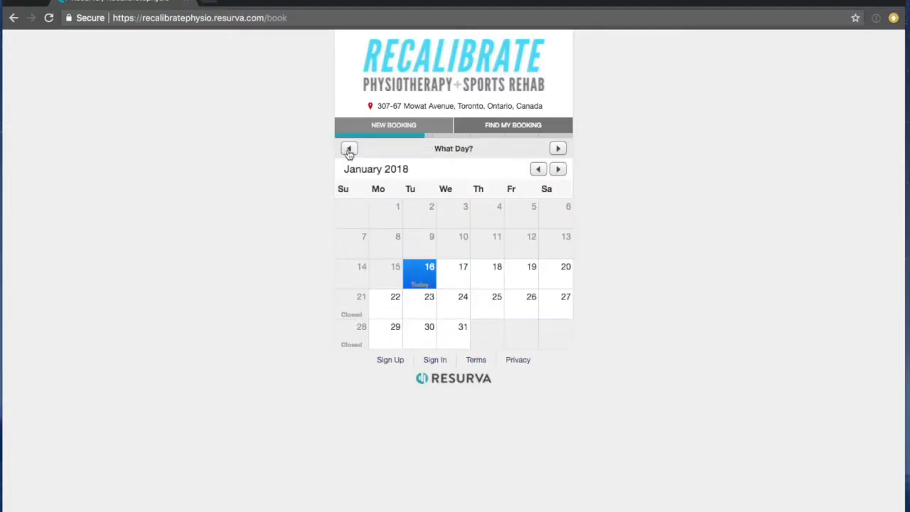
left_click(460, 274)
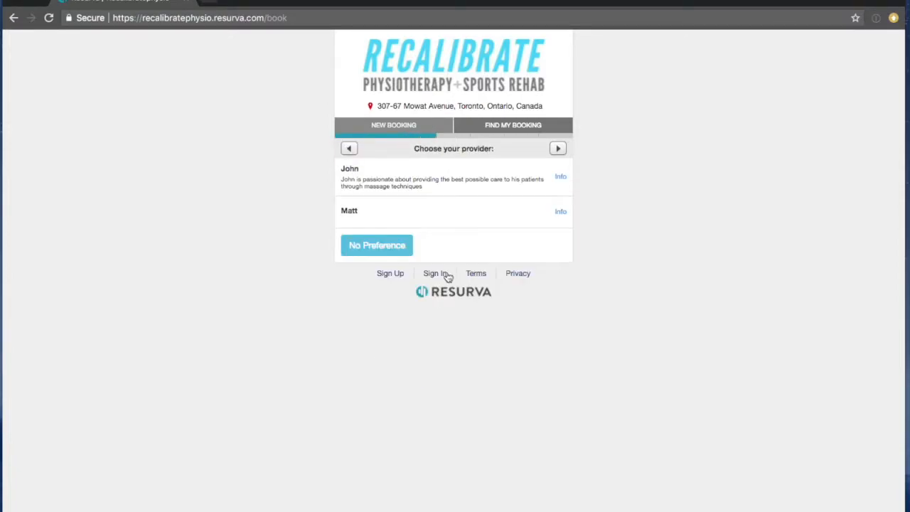
left_click(400, 183)
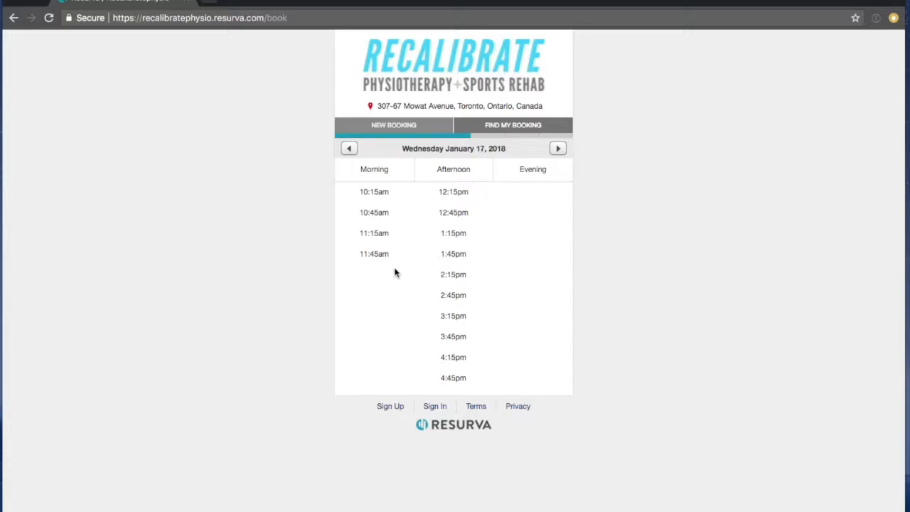
Restart with a new booking and return to John's settings in the admin window.
left_click(401, 126)
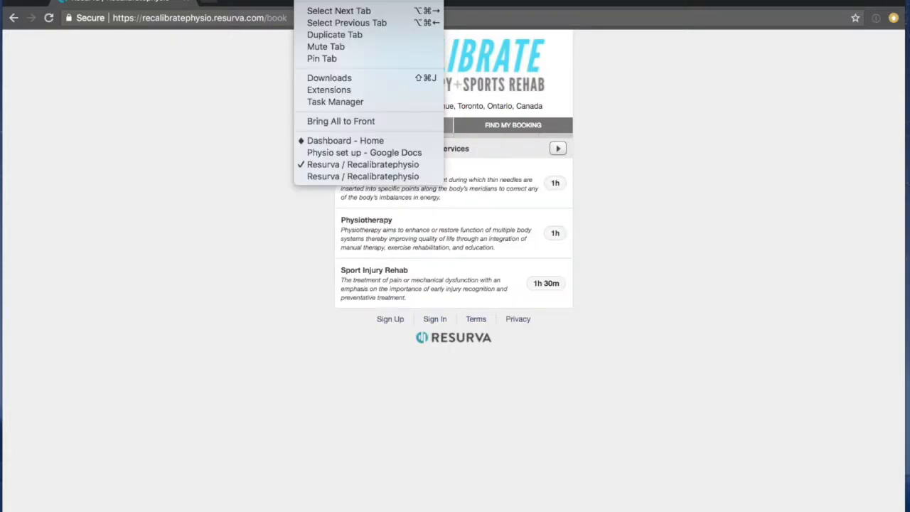
left_click(325, 175)
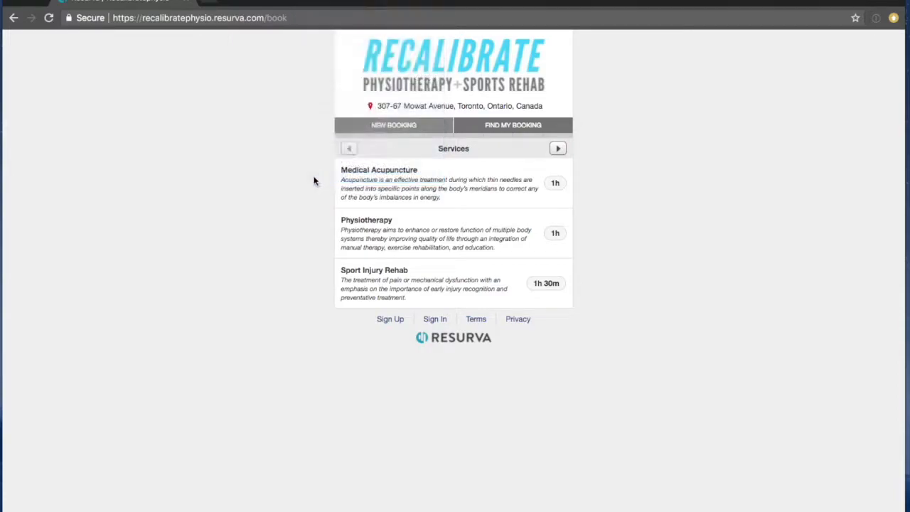
scroll(404, 307, "down", 2)
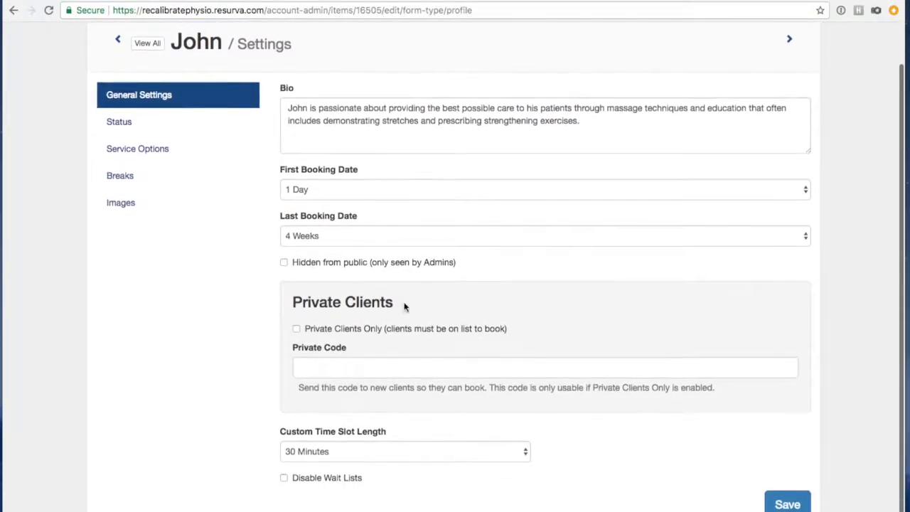
Review John's Status settings: status Active, with the Active From calendar closed and no date set.
left_click(116, 125)
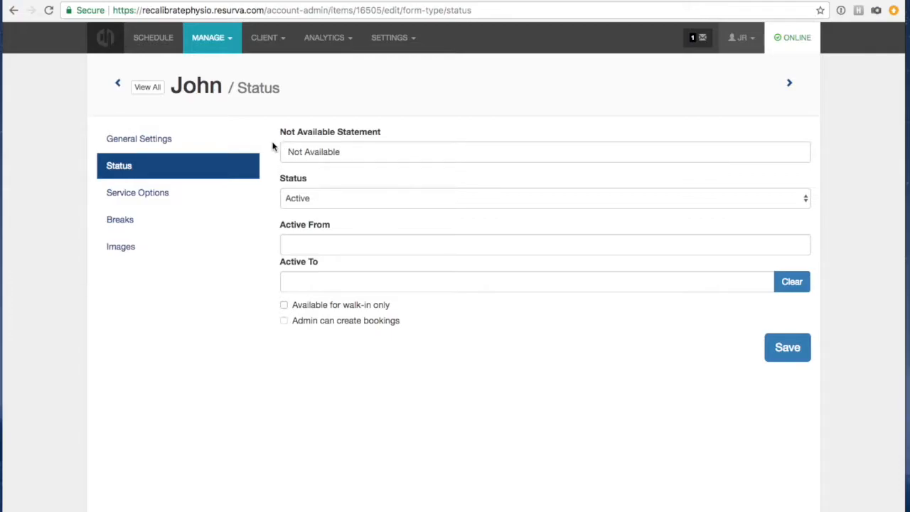
left_click(289, 200)
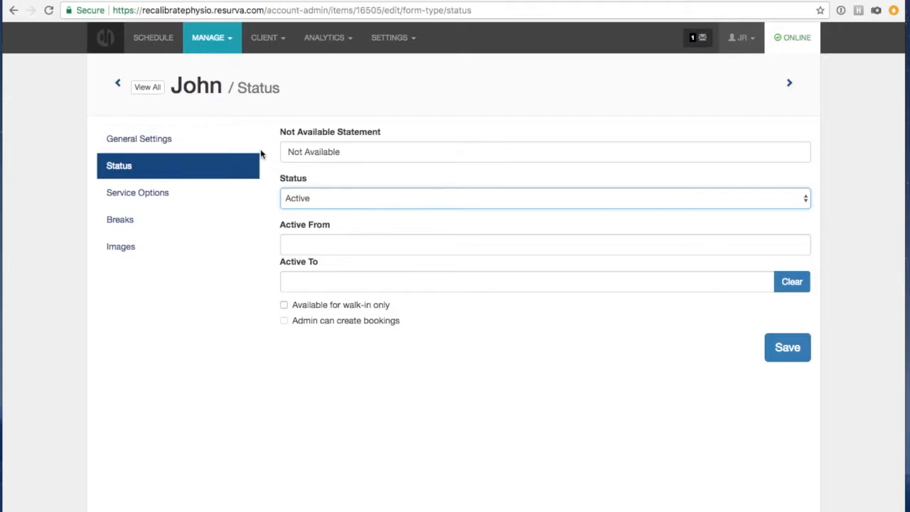
left_click(307, 199)
left_click(291, 244)
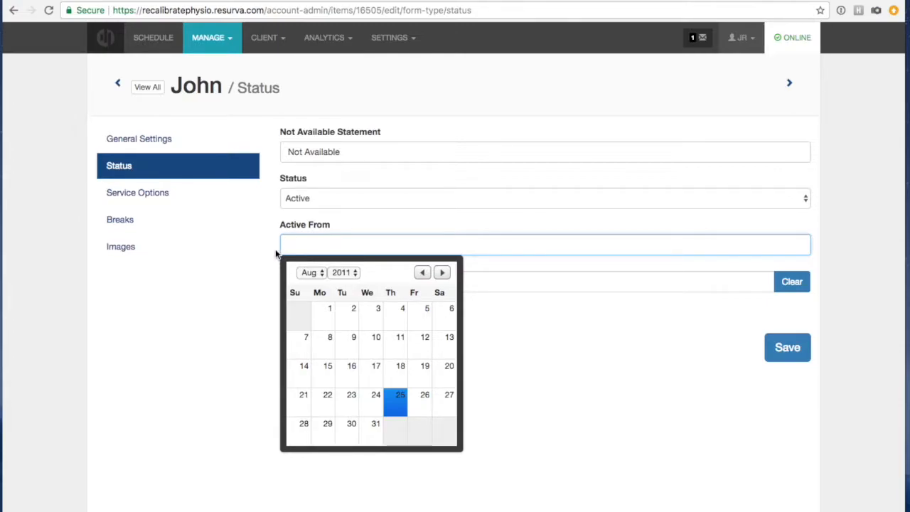
left_click(275, 255)
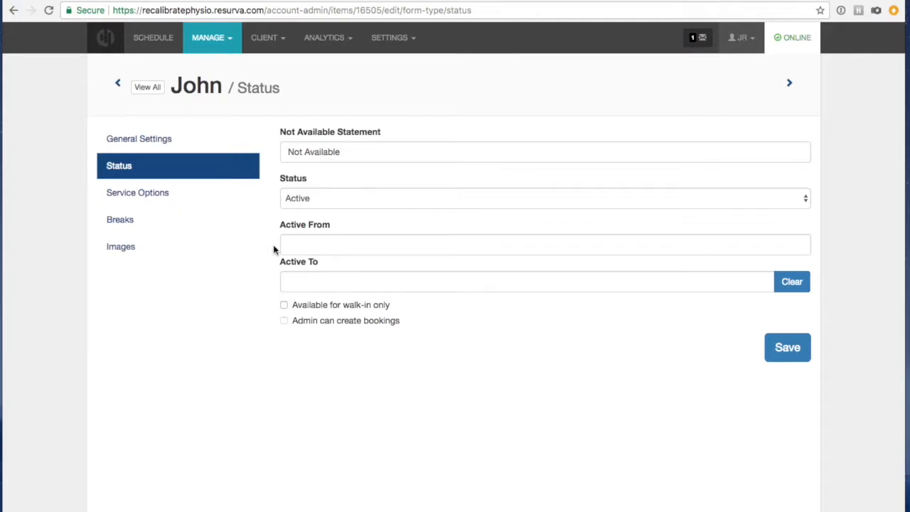
left_click(291, 244)
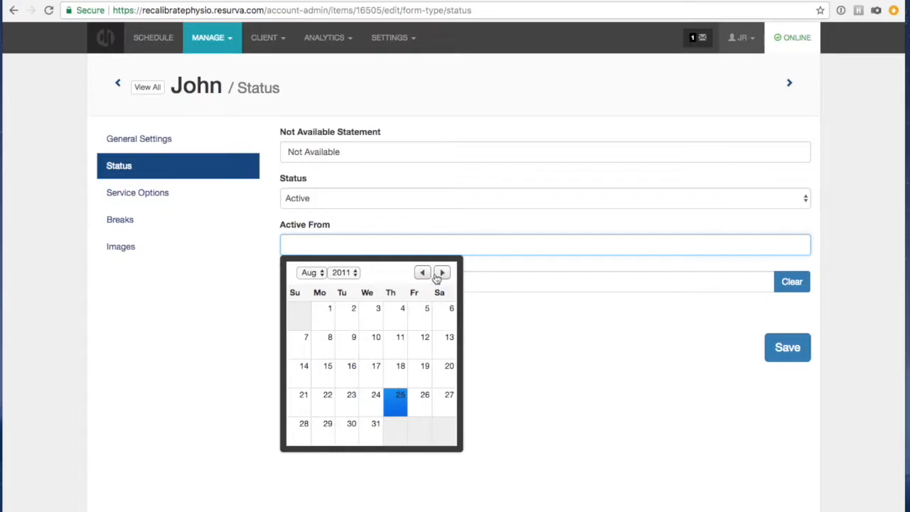
left_click(441, 274)
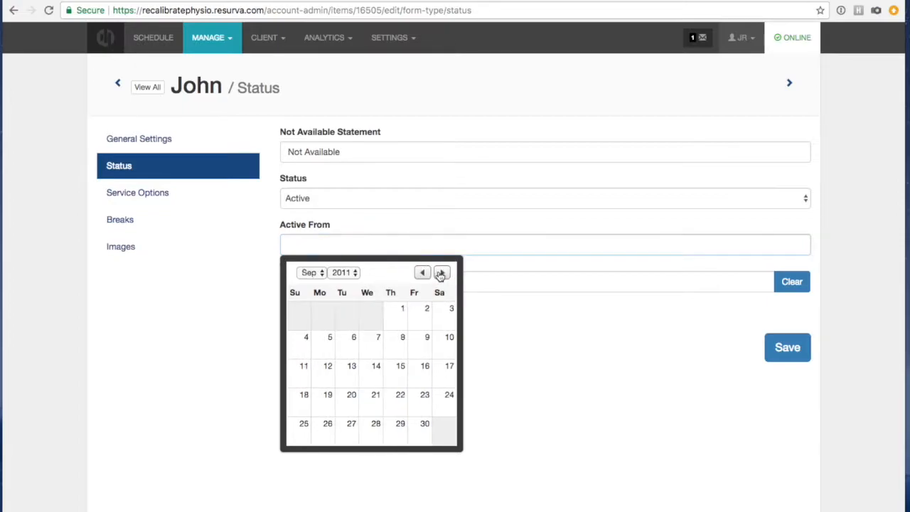
left_click(211, 321)
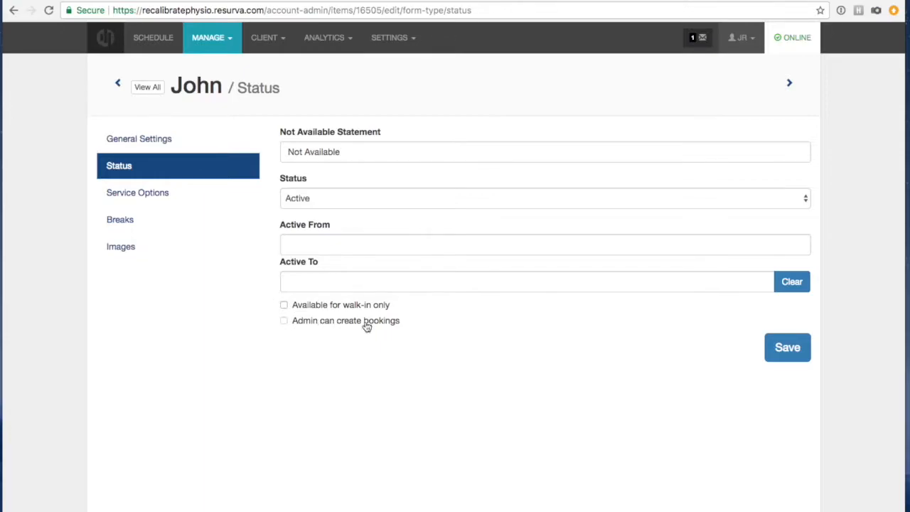
Set Medical Acupuncture's custom duration for John to 1 h 15 min in Service Options.
left_click(138, 199)
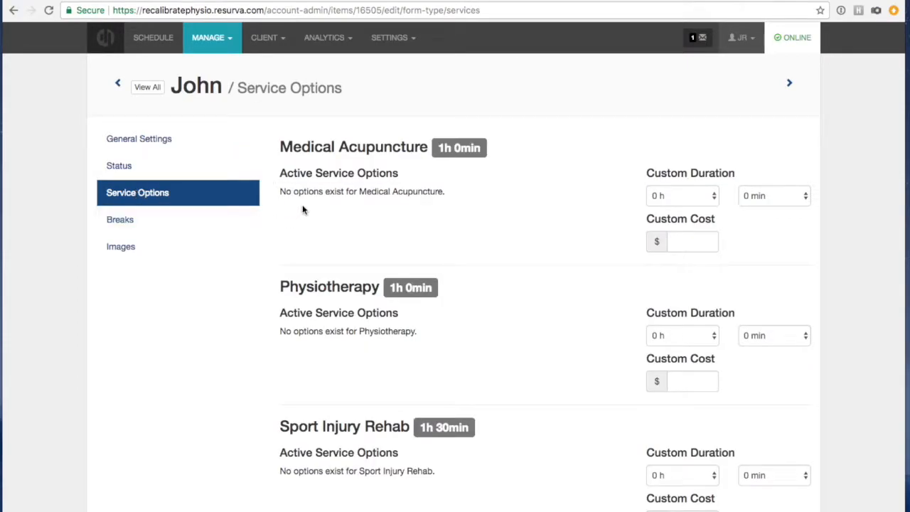
scroll(327, 186, "down", 2)
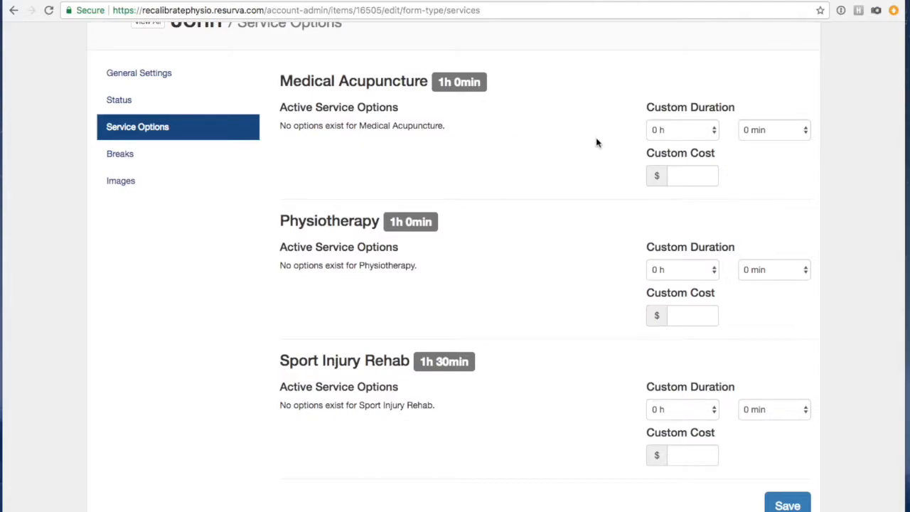
scroll(617, 148, "up", 2)
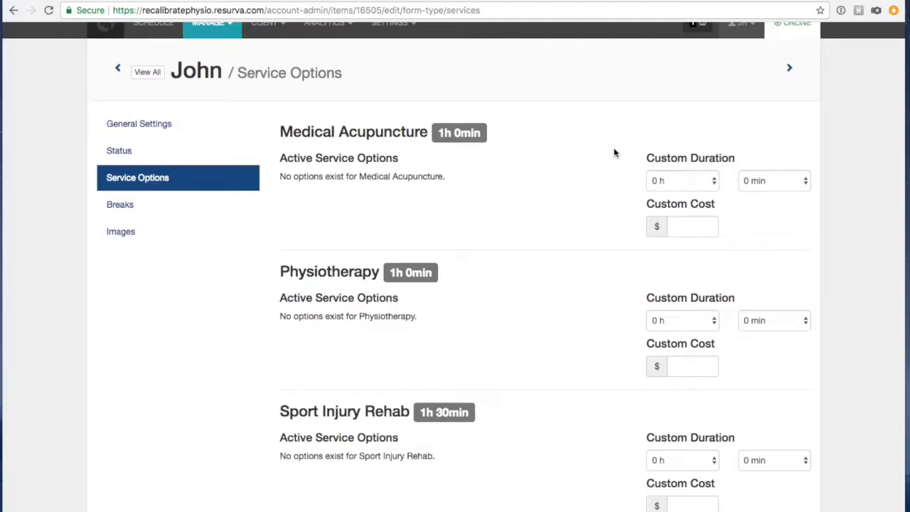
left_click(681, 182)
left_click(680, 193)
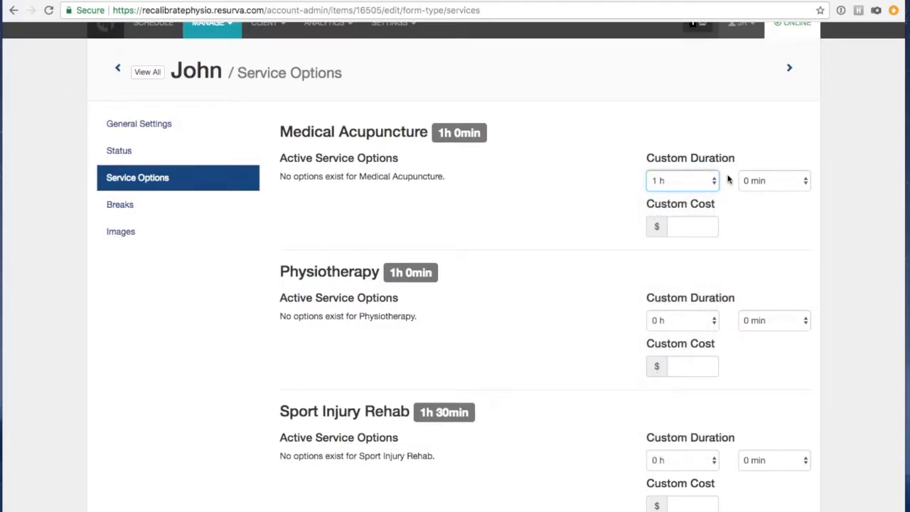
left_click(767, 178)
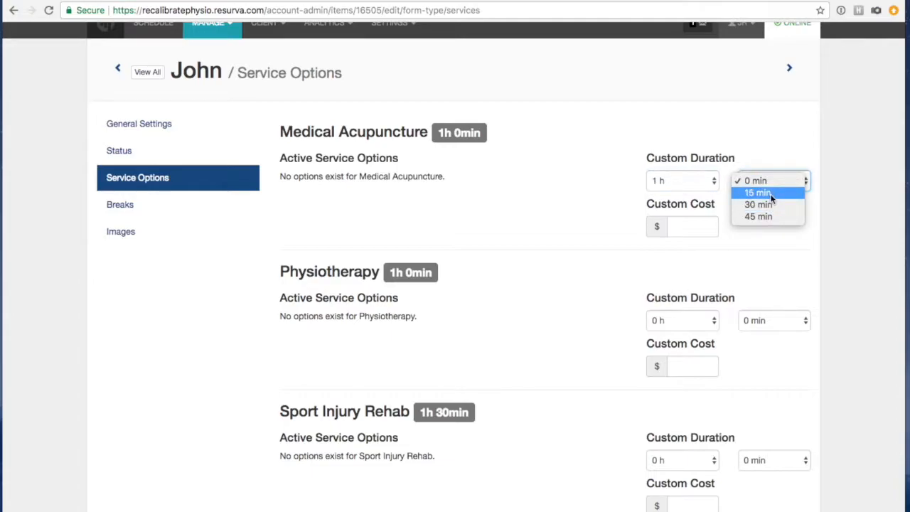
left_click(772, 195)
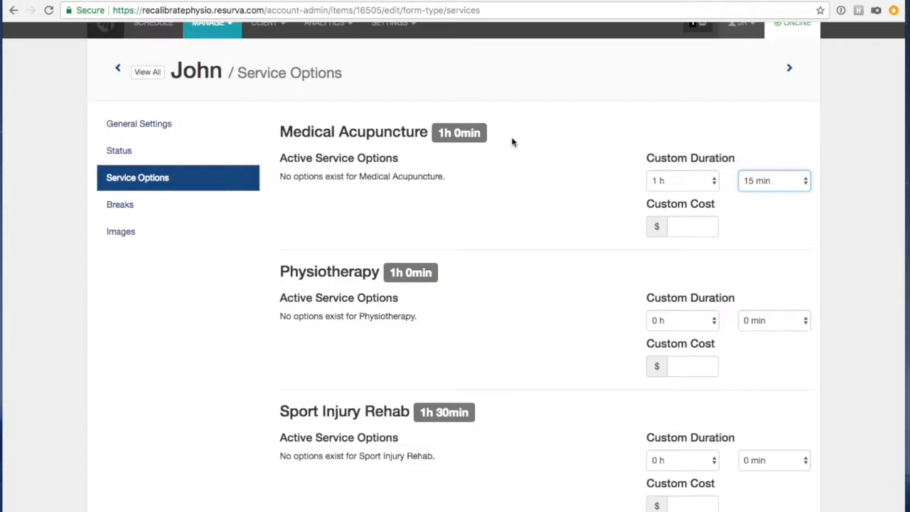
Enter 110.00 as the custom cost, save the service options, and go to Breaks.
left_click(693, 228)
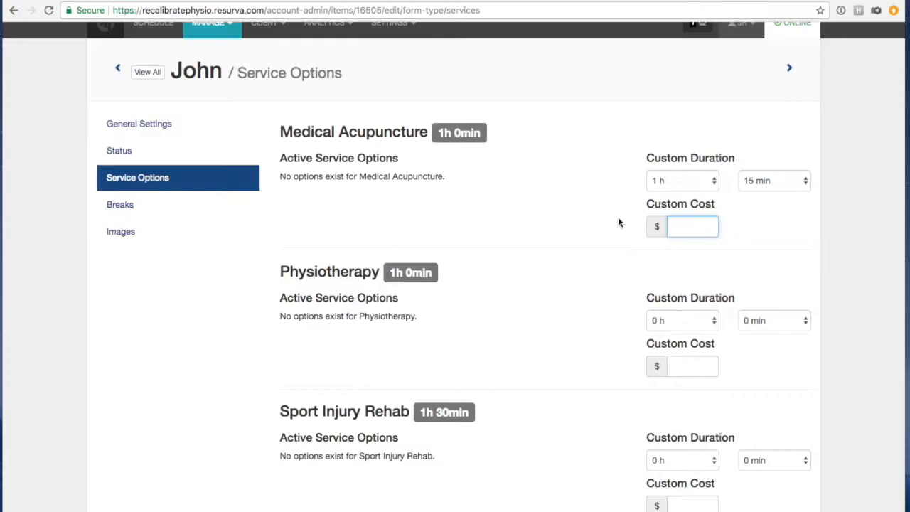
type("110.00")
left_click(502, 208)
scroll(540, 242, "down", 2)
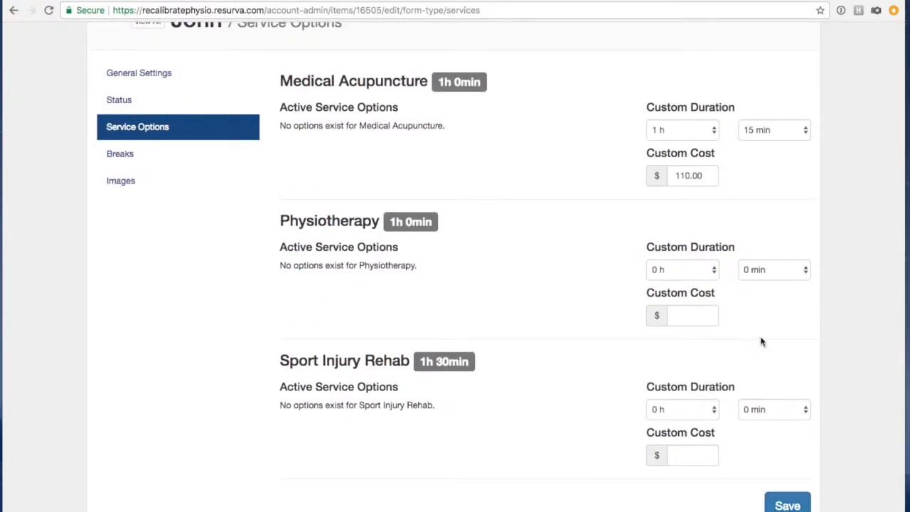
left_click(790, 504)
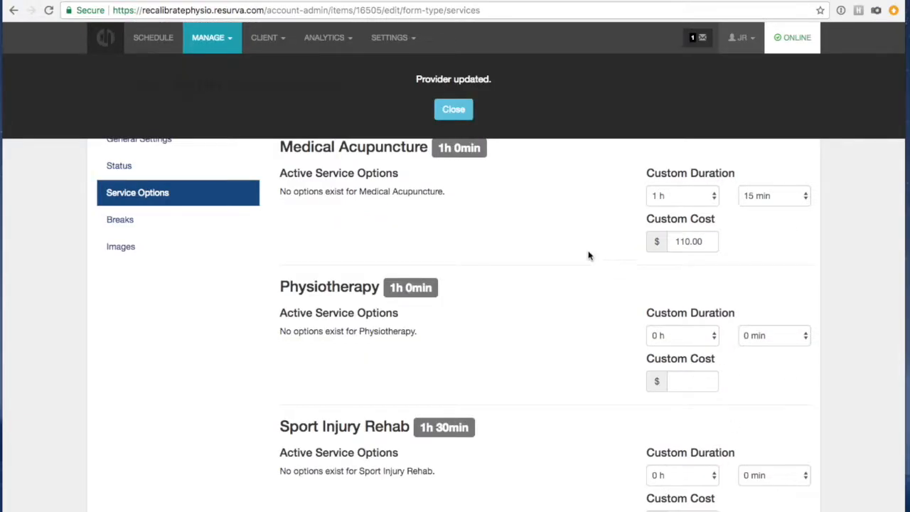
left_click(454, 111)
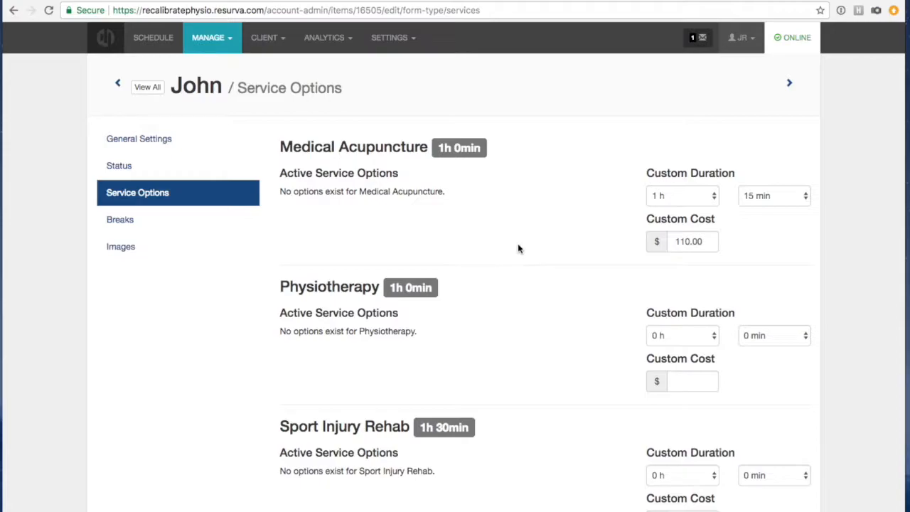
left_click(131, 220)
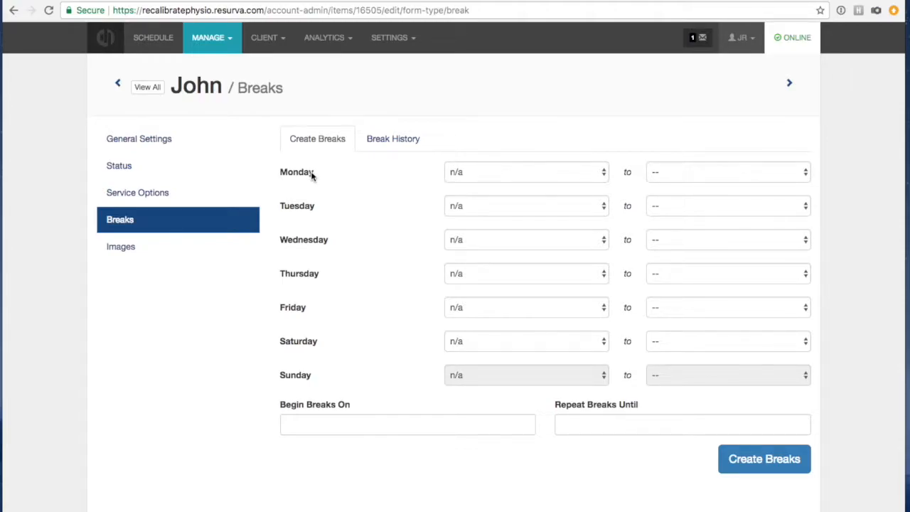
Set John's Monday break from 1:00pm to 1:30pm.
left_click(493, 176)
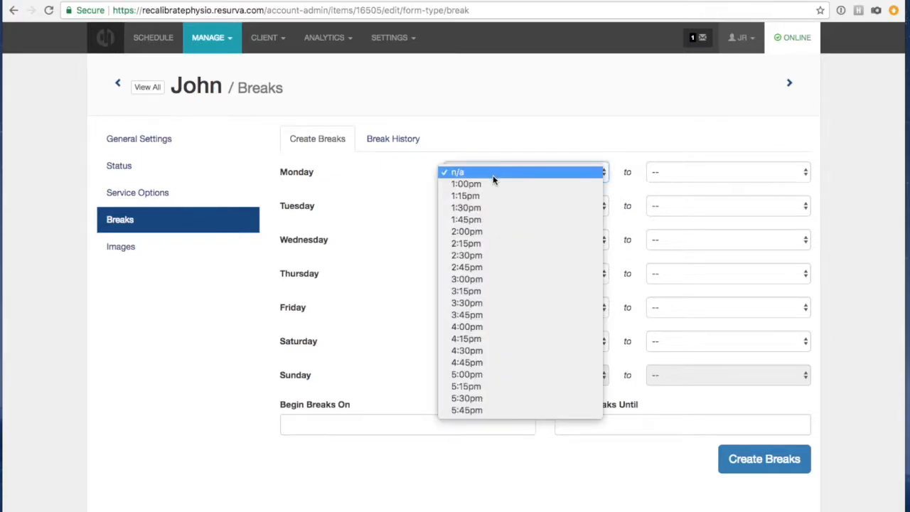
left_click(491, 183)
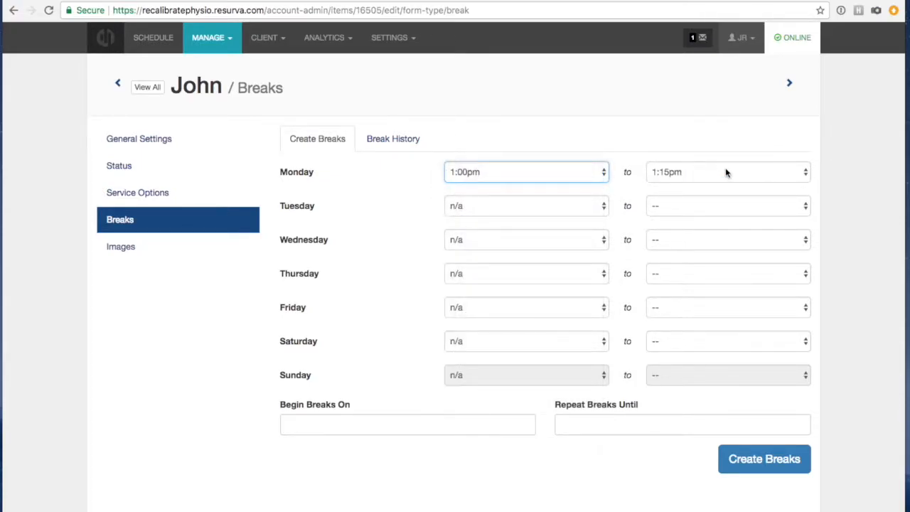
left_click(726, 173)
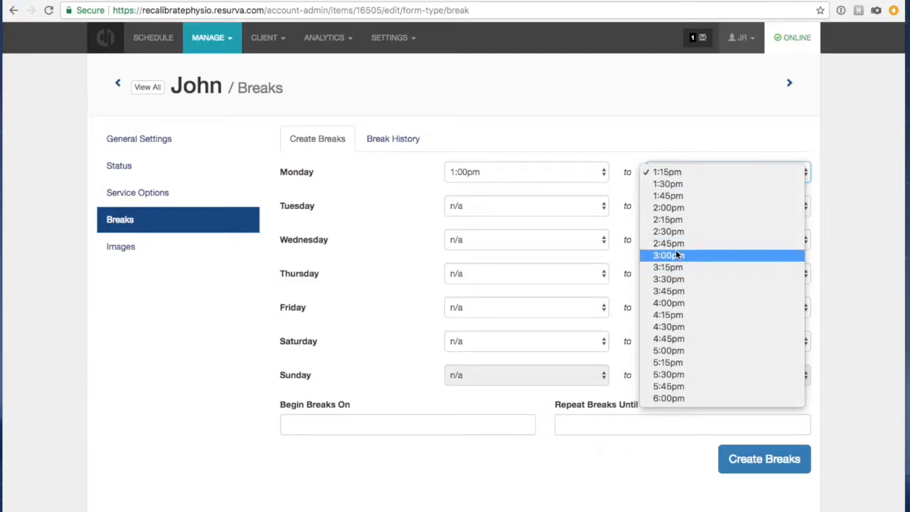
left_click(674, 183)
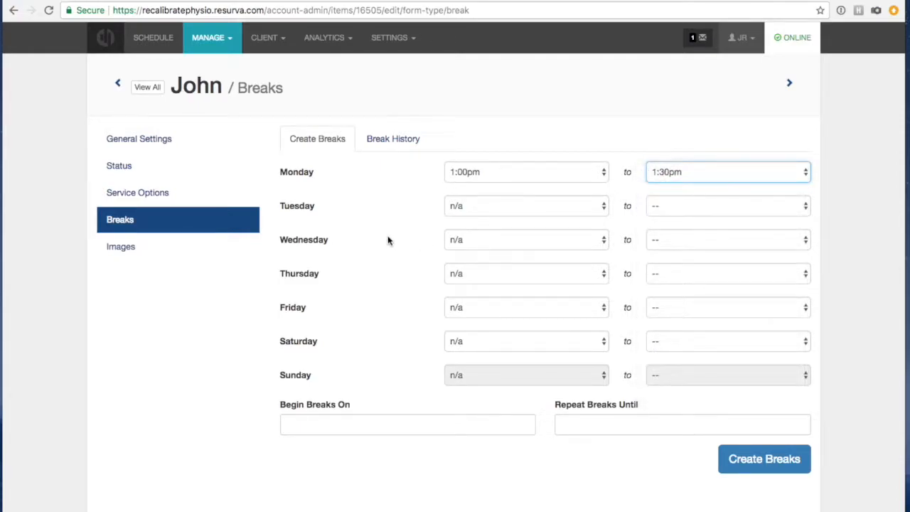
Repeat the break from 2018-01-16 until 2018-03-31 and create the breaks.
left_click(347, 433)
left_click(351, 331)
left_click(620, 423)
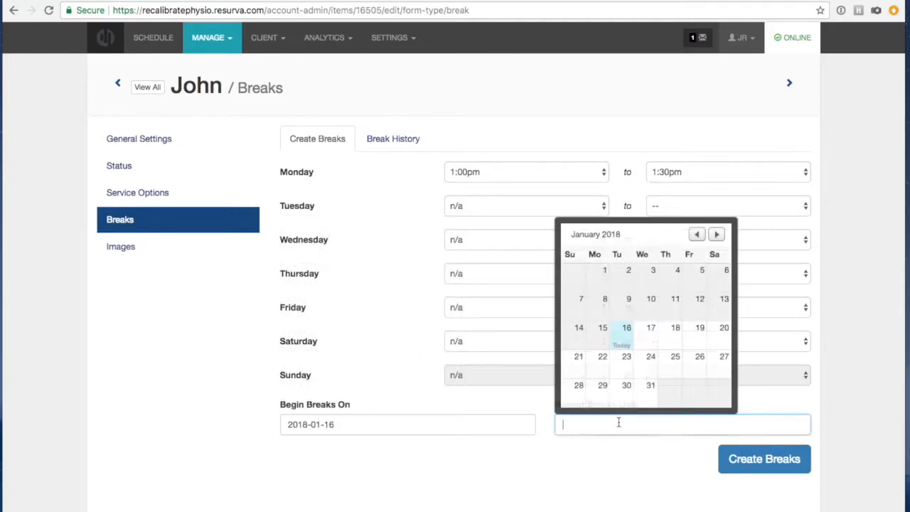
left_click(716, 234)
left_click(716, 235)
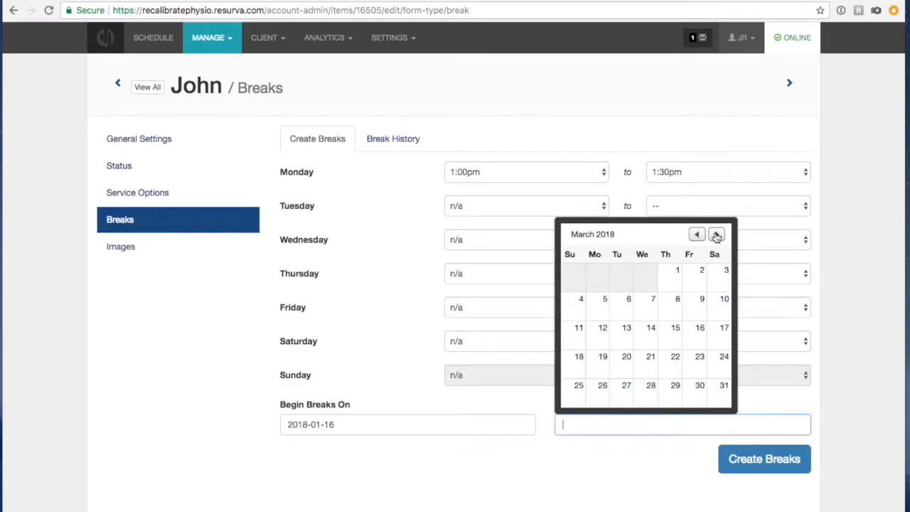
left_click(718, 393)
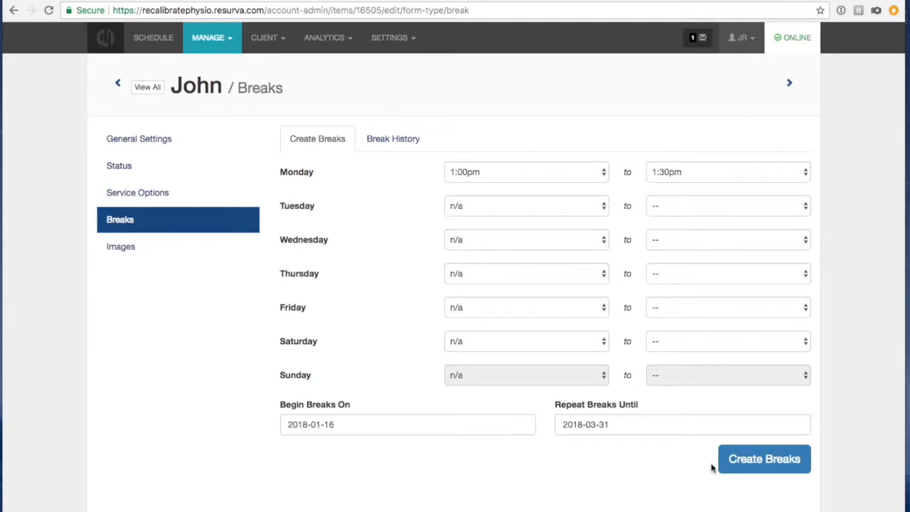
left_click(794, 467)
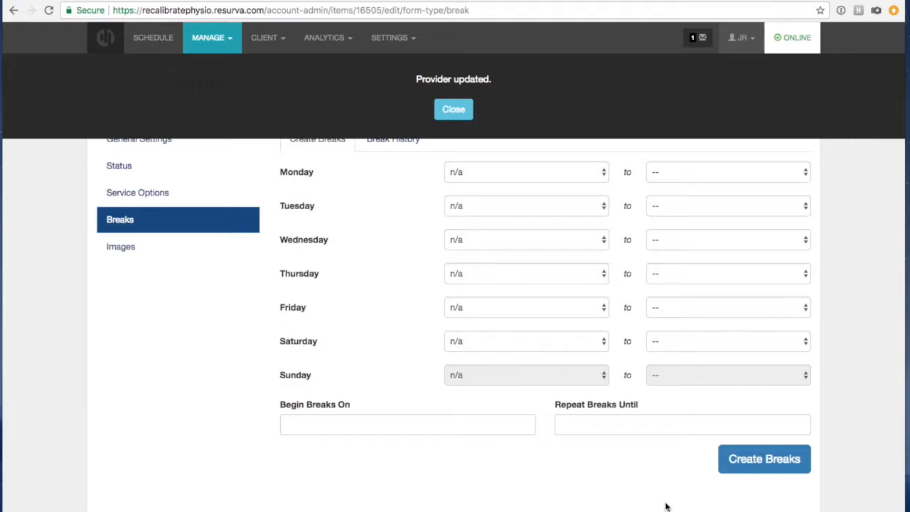
left_click(455, 111)
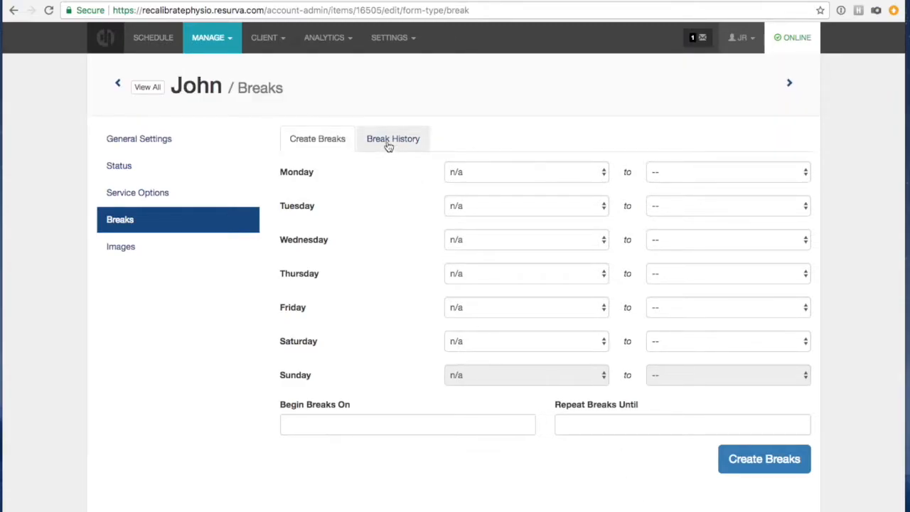
left_click(217, 37)
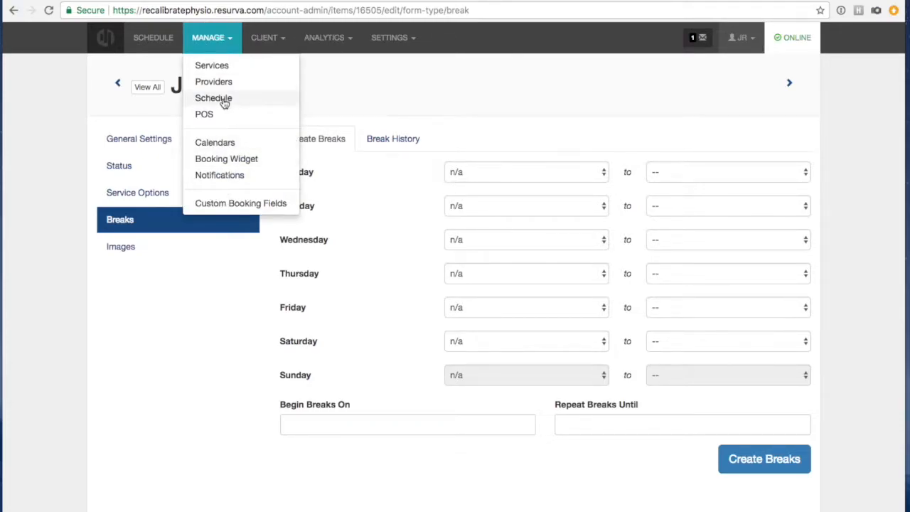
Show the day schedule for Monday, January 22nd, 2018.
left_click(151, 37)
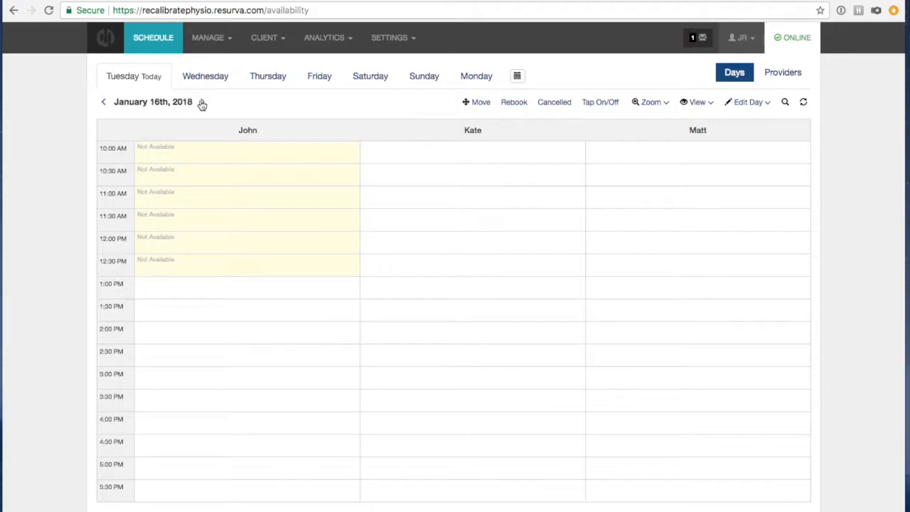
left_click(517, 75)
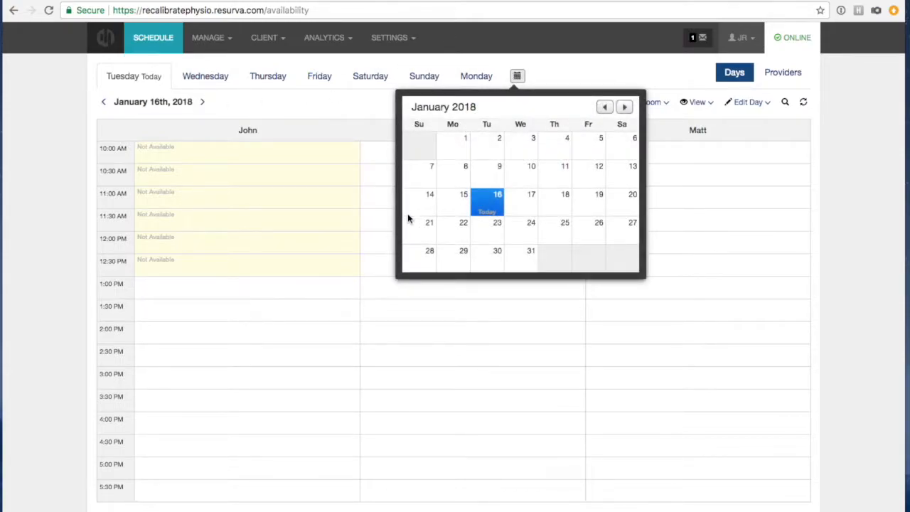
left_click(450, 223)
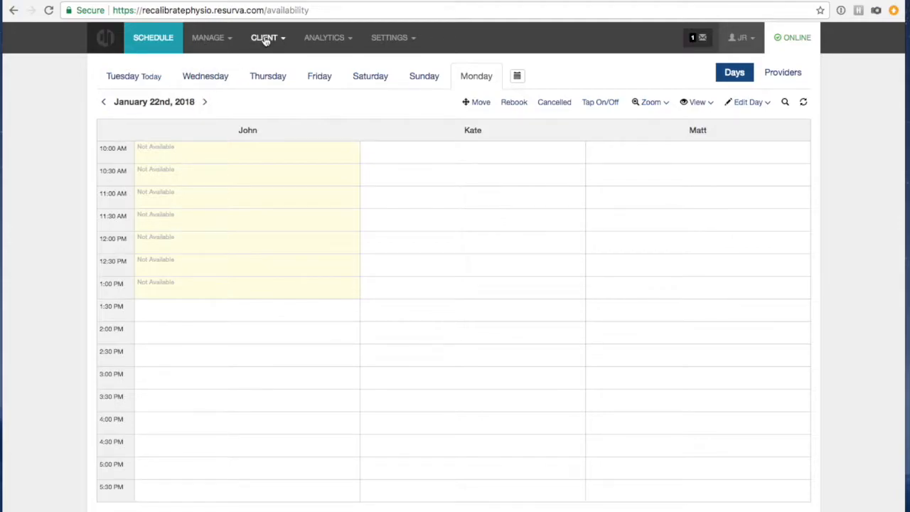
left_click(222, 40)
In John's Breaks settings, set a Wednesday break from 3:00pm to 3:30pm.
left_click(222, 82)
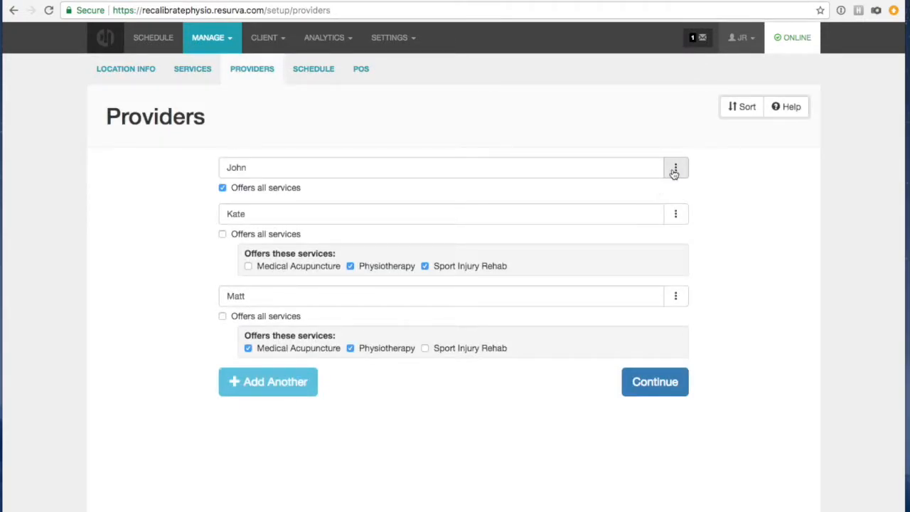
left_click(675, 171)
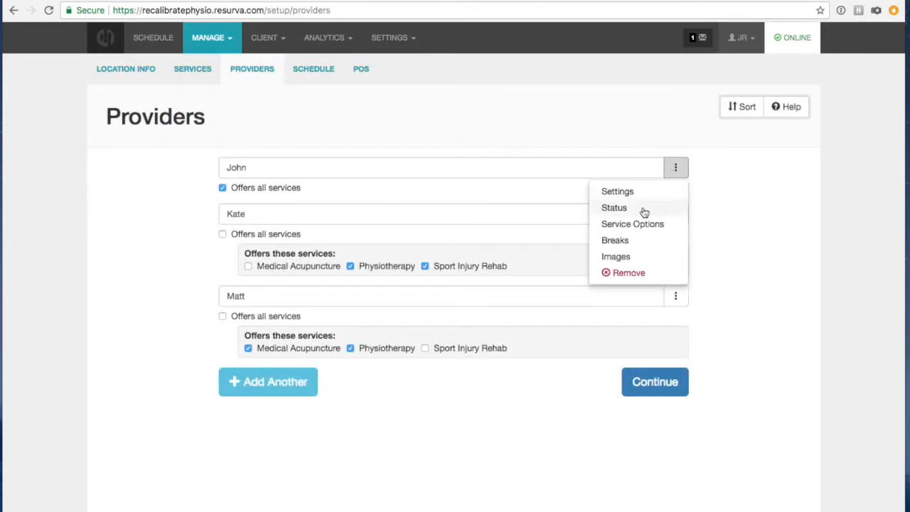
left_click(640, 193)
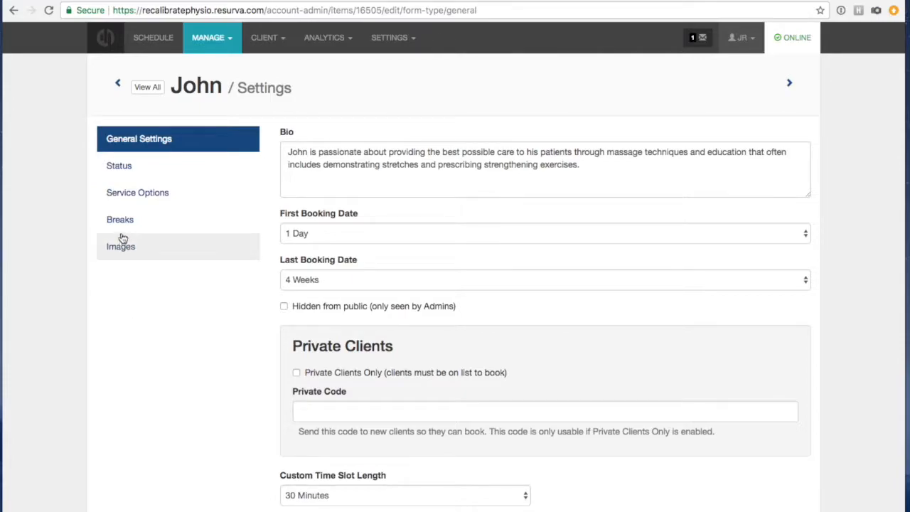
left_click(121, 222)
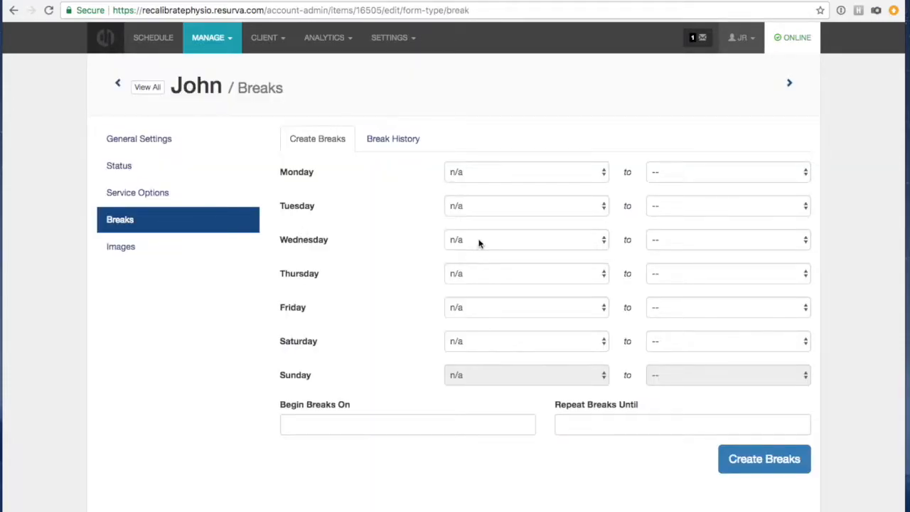
left_click(482, 238)
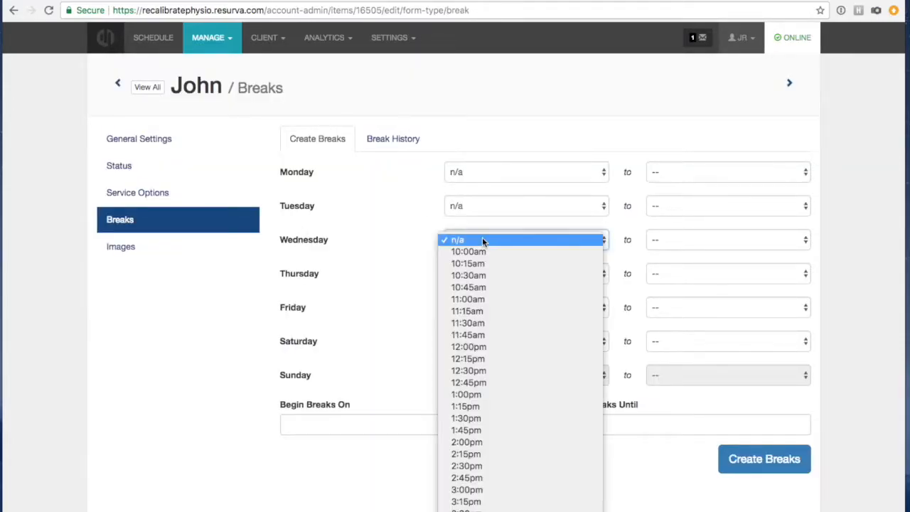
left_click(482, 489)
left_click(660, 240)
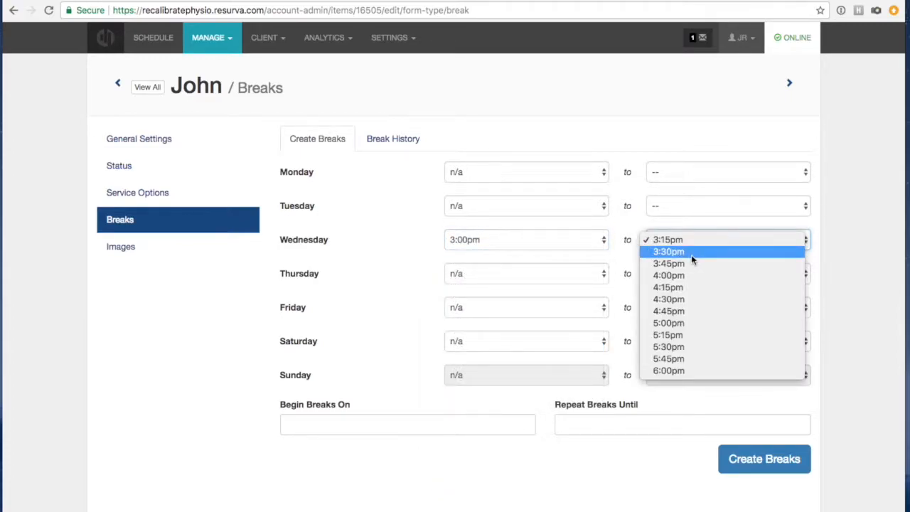
left_click(688, 258)
Repeat the break from 2018-01-16 to 2018-03-31, create it, and check Wednesday, January 17th.
left_click(407, 424)
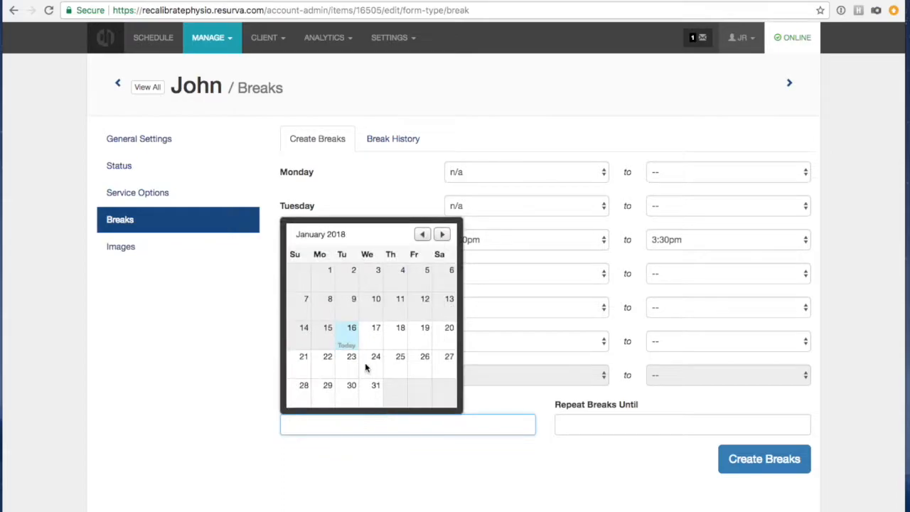
left_click(350, 344)
left_click(589, 421)
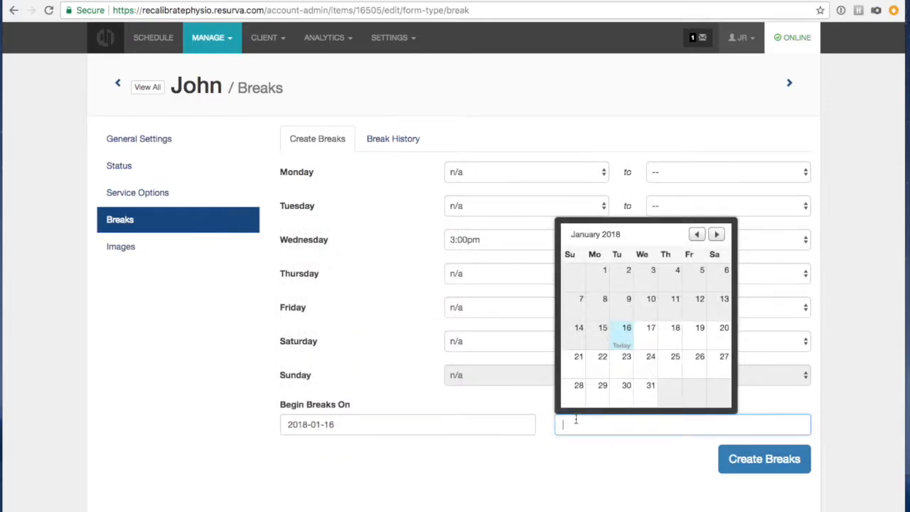
left_click(716, 234)
left_click(716, 234)
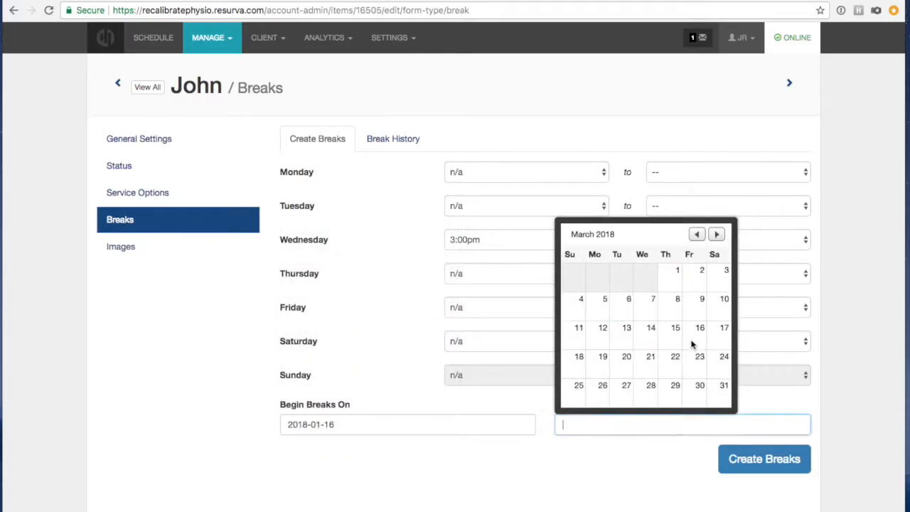
left_click(723, 385)
left_click(752, 460)
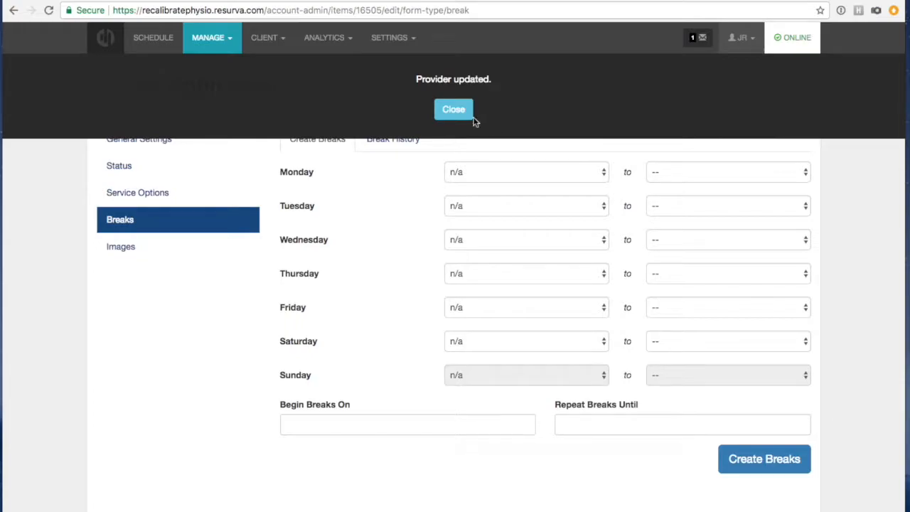
left_click(457, 114)
left_click(152, 43)
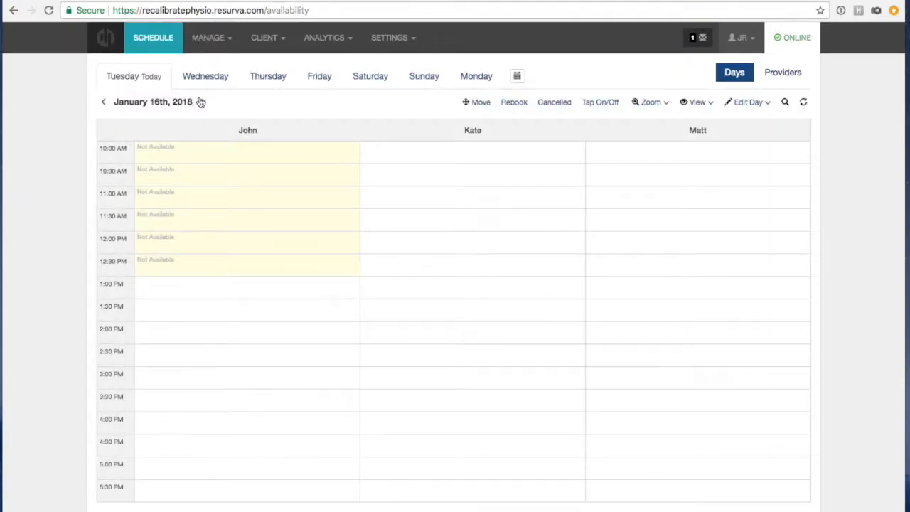
left_click(200, 102)
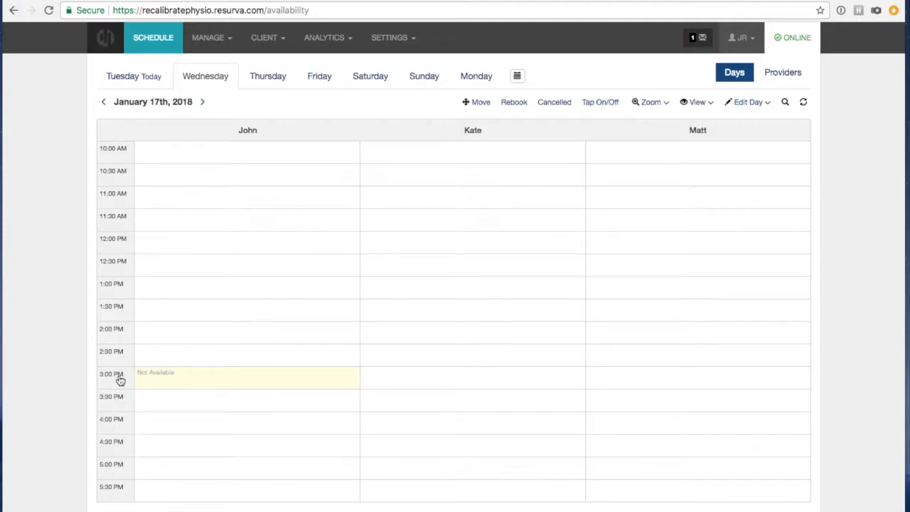
View John's Breaks and Images pages, then return to the schedule for January 16th.
left_click(224, 37)
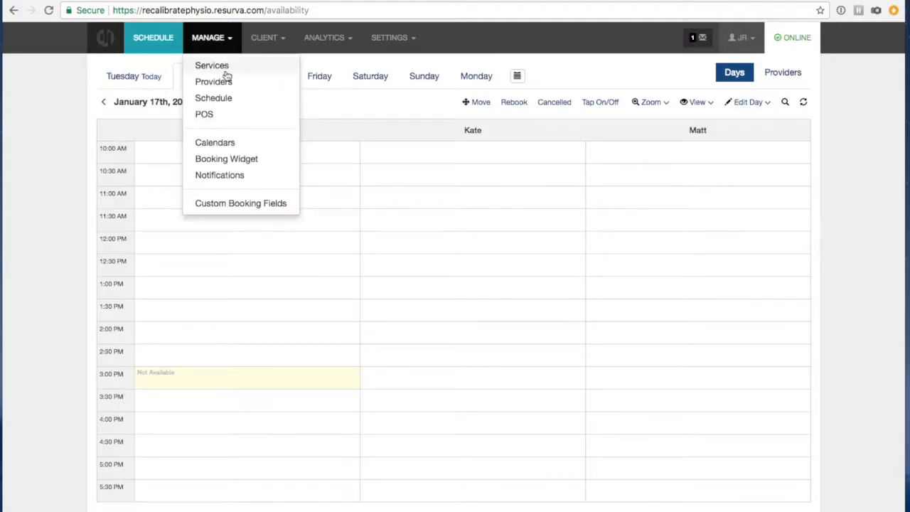
left_click(223, 81)
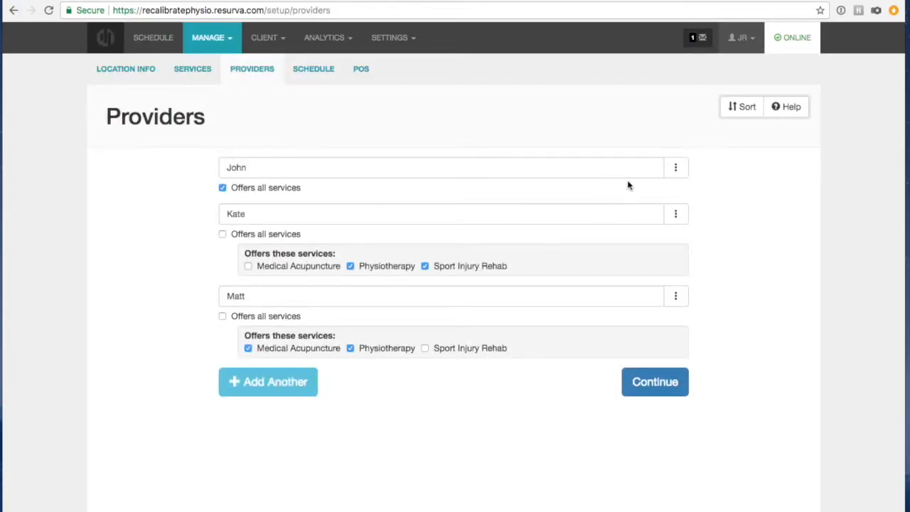
left_click(673, 168)
left_click(626, 240)
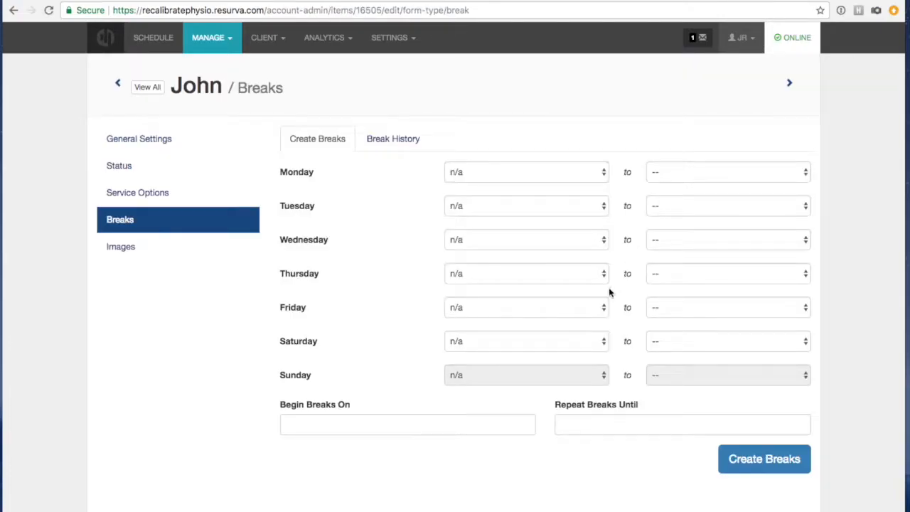
left_click(128, 250)
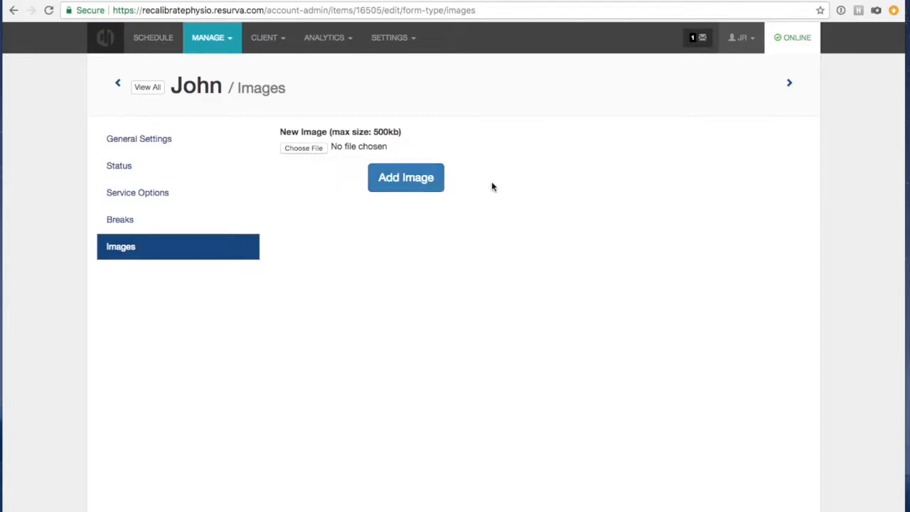
left_click(160, 41)
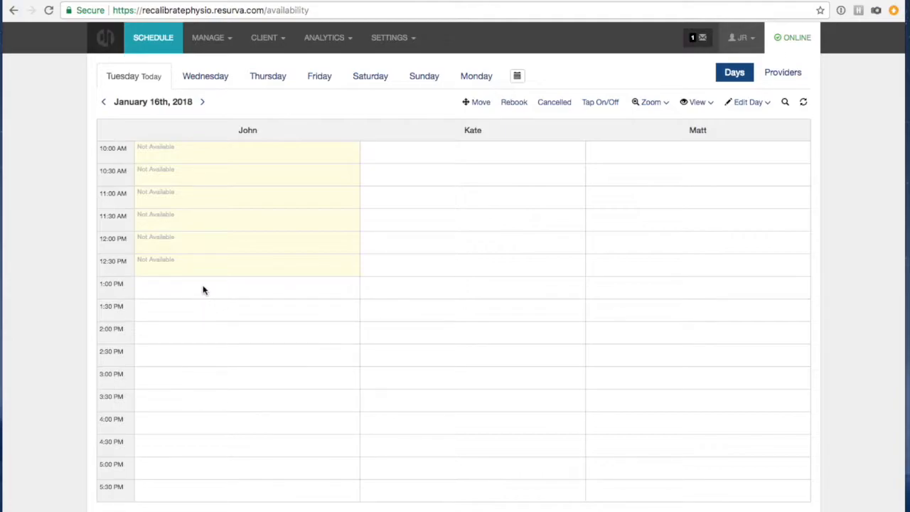
Book Medical Acupuncture in John's 2:30 PM slot and enter the client's full name.
left_click(193, 356)
left_click(201, 392)
left_click(148, 257)
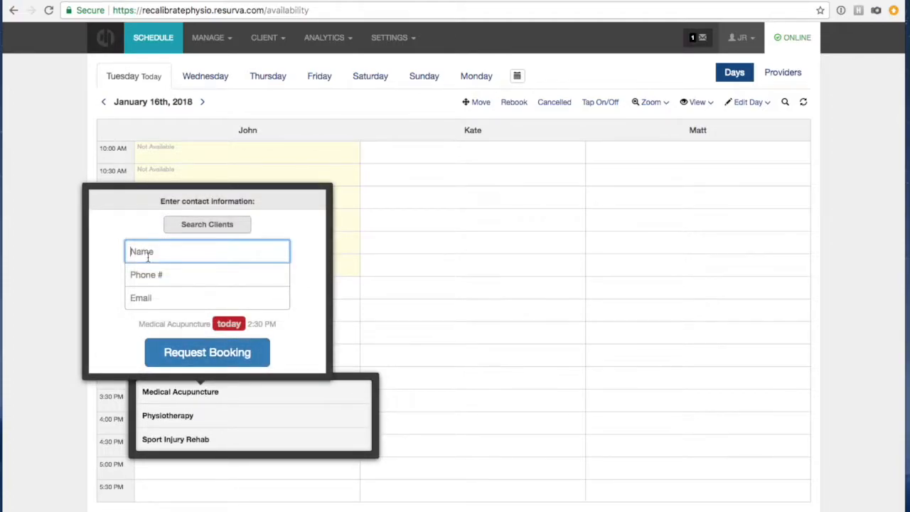
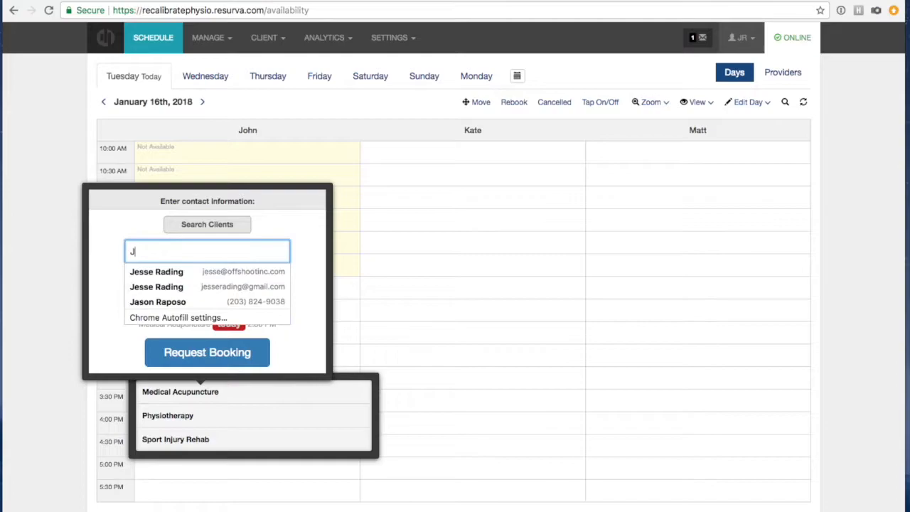
left_click(309, 281)
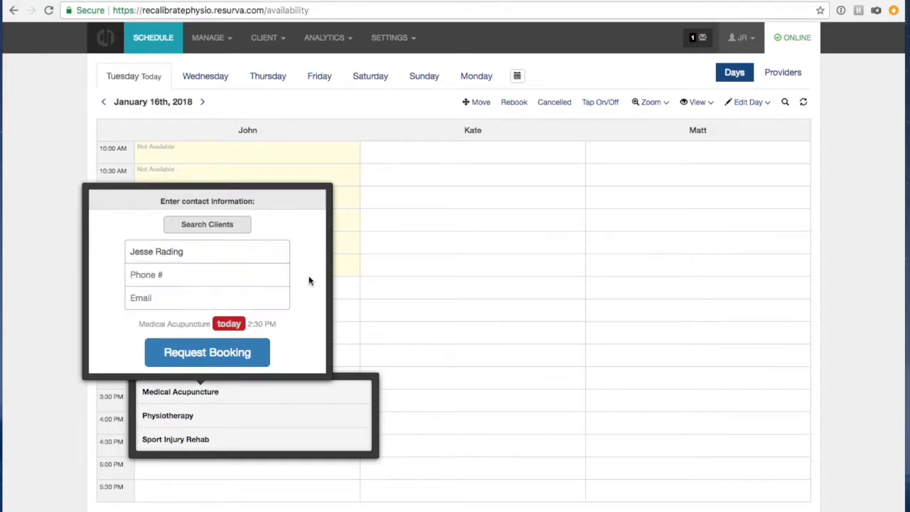
Fill in the client's phone number, submit the booking request, and hide the confirmation.
left_click(174, 277)
type("416")
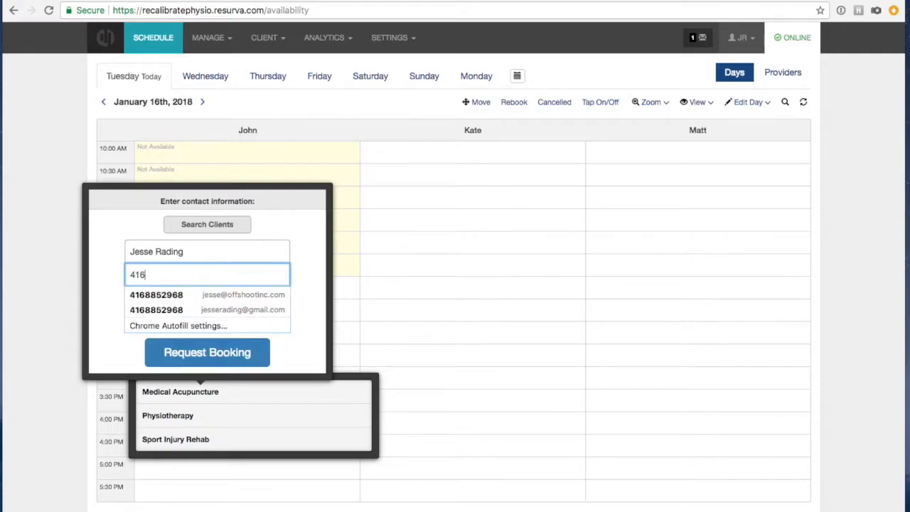
type("-55-5555")
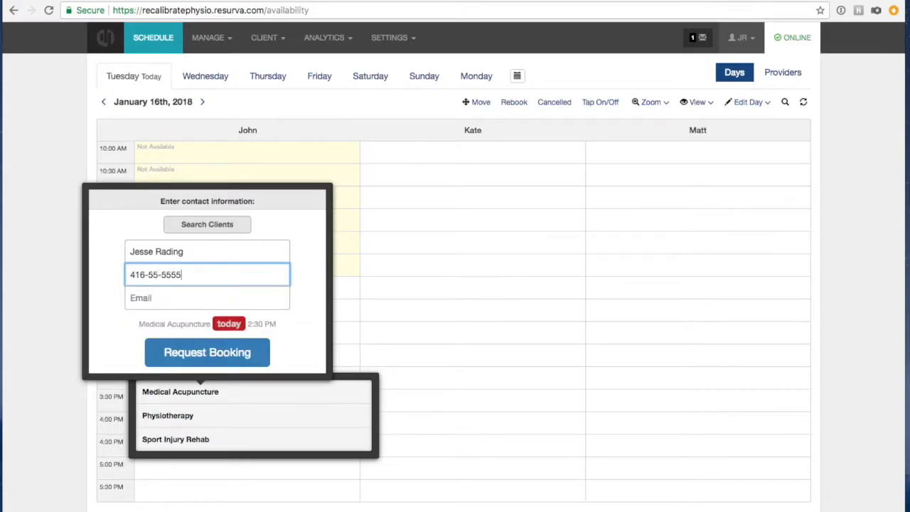
type("-5555")
left_click(162, 274)
type("5")
left_click(306, 256)
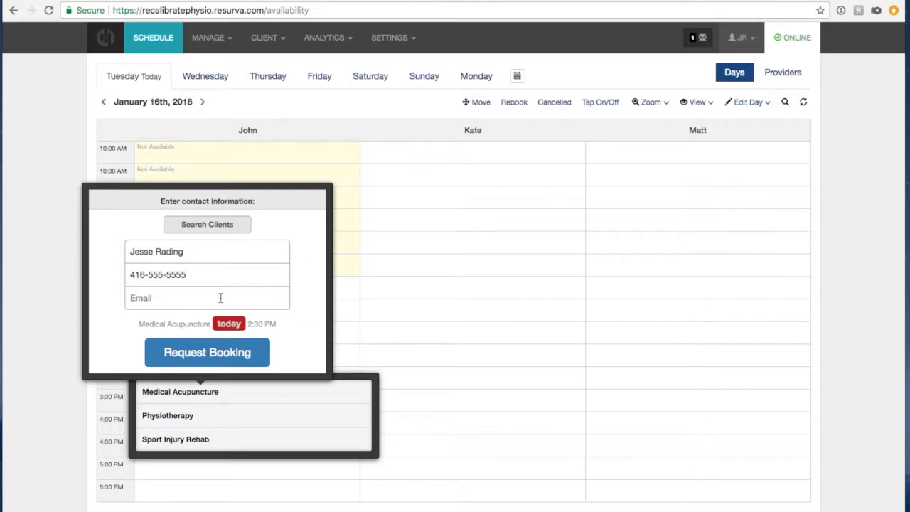
left_click(183, 356)
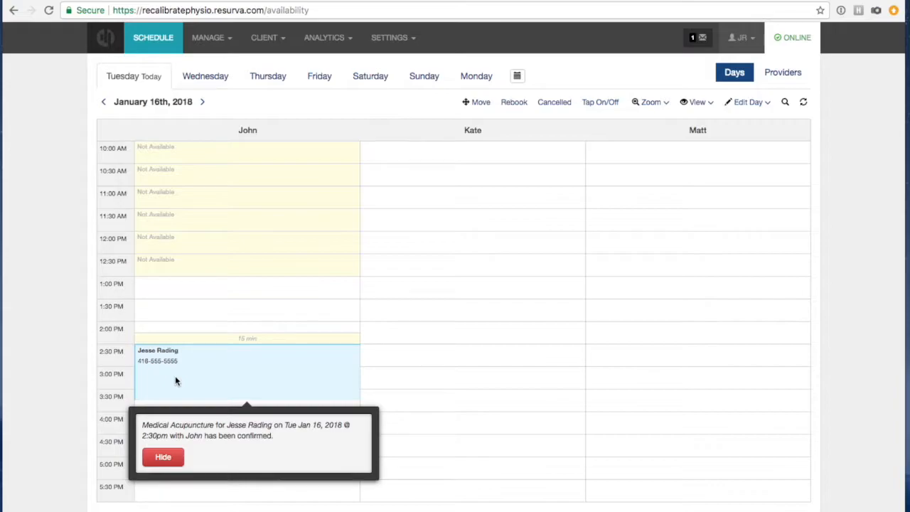
left_click(163, 456)
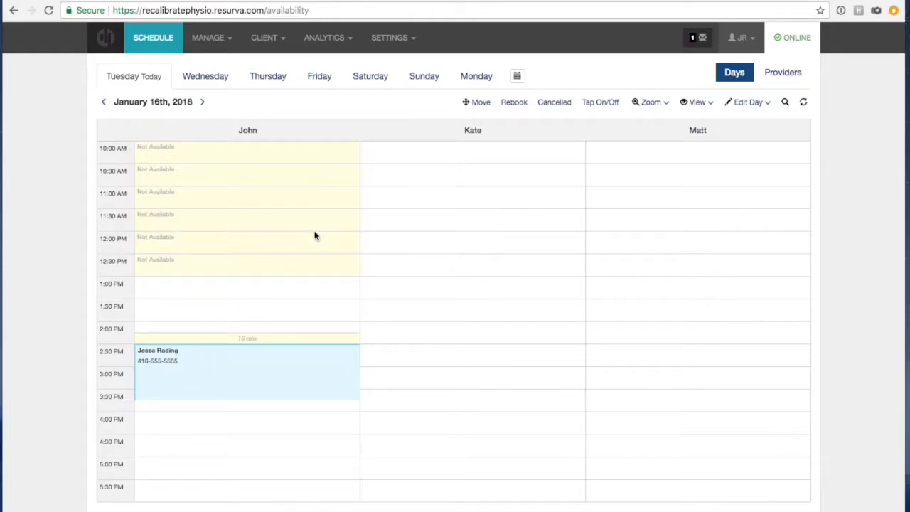
Move the client's 2:30 PM Medical Acupuncture booking to John's 4:00 PM slot.
left_click(471, 102)
left_click(170, 415)
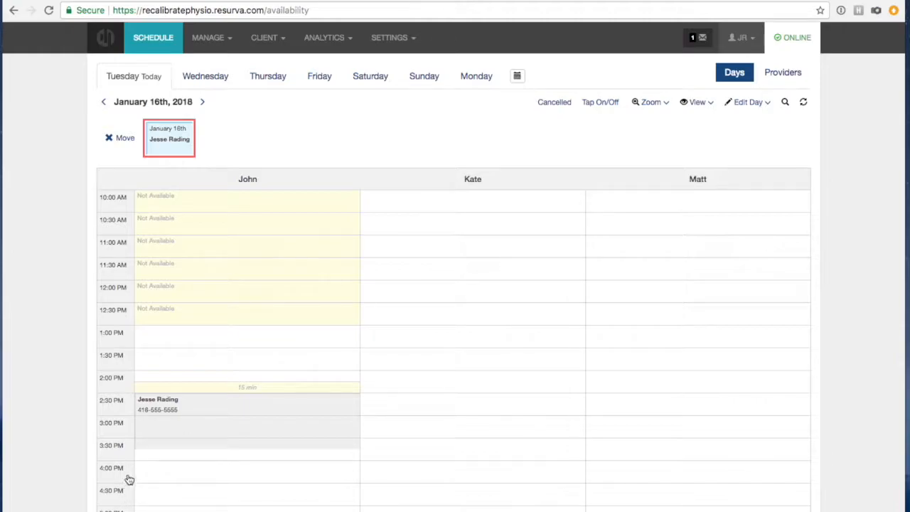
scroll(181, 445, "down", 1)
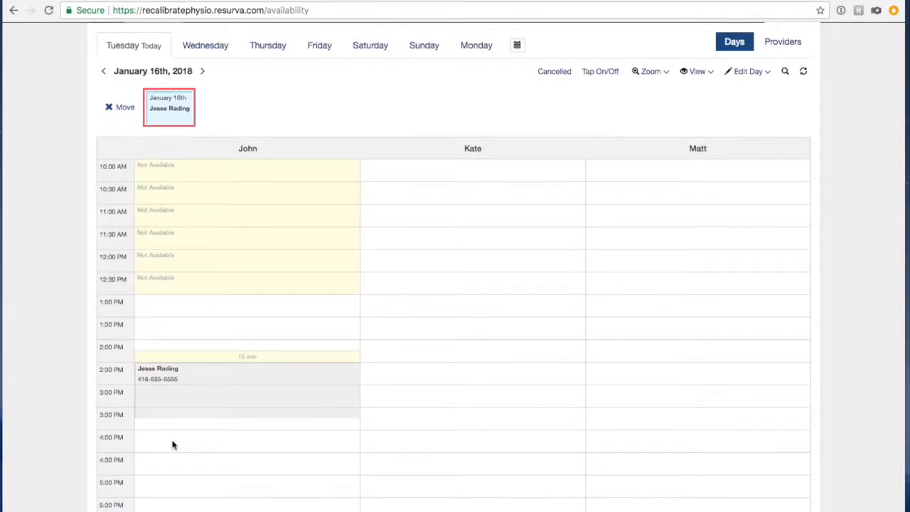
left_click(162, 446)
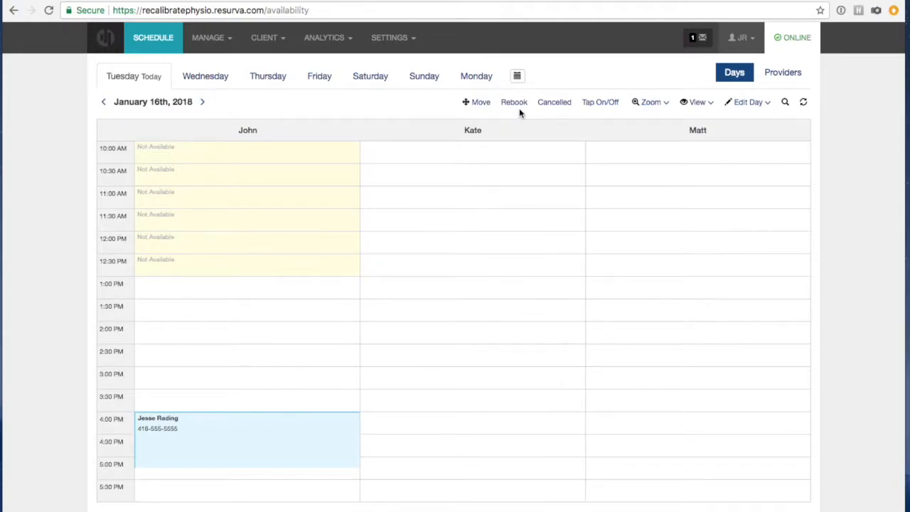
Block Kate's 12:30, 1:00, 1:30, 2:00 and 2:30 PM slots as Not Available.
left_click(592, 104)
left_click(429, 288)
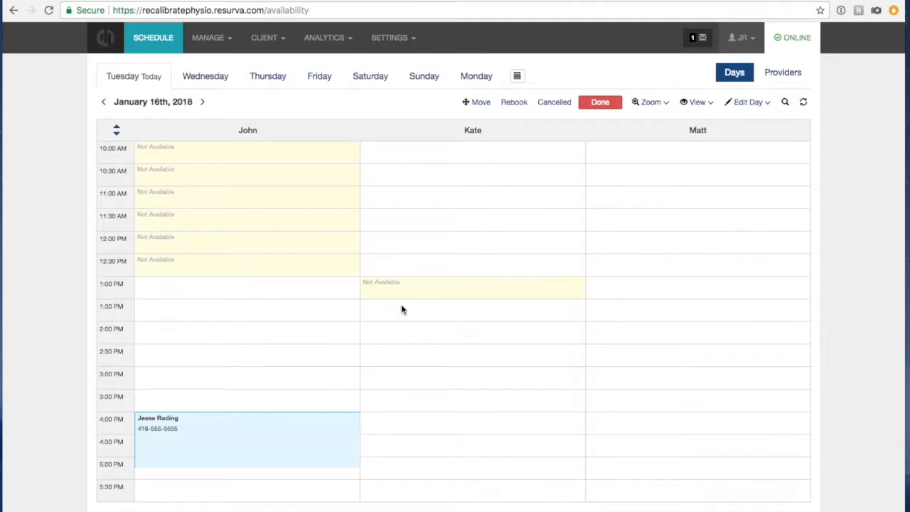
left_click(401, 309)
left_click(394, 268)
left_click(395, 336)
left_click(393, 363)
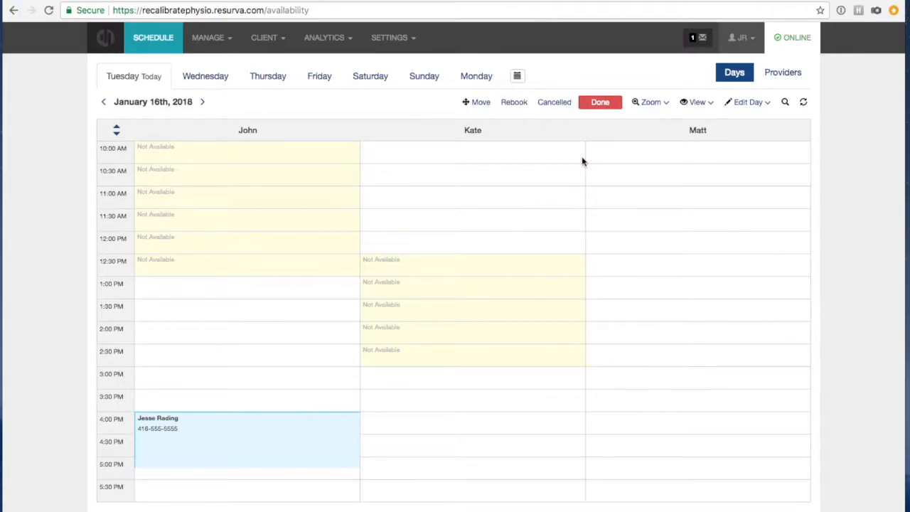
left_click(603, 103)
Turn off Kate's whole day, cancelling that day's bookings, and save.
left_click(752, 104)
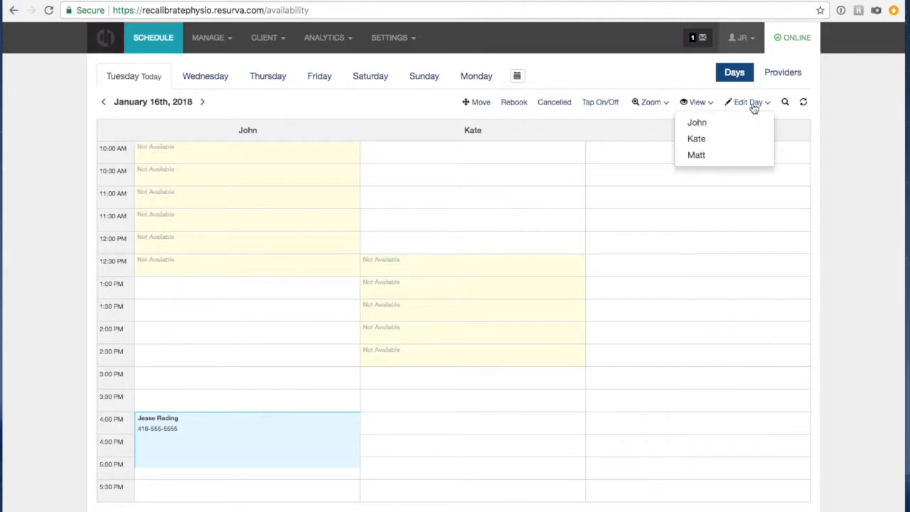
left_click(725, 140)
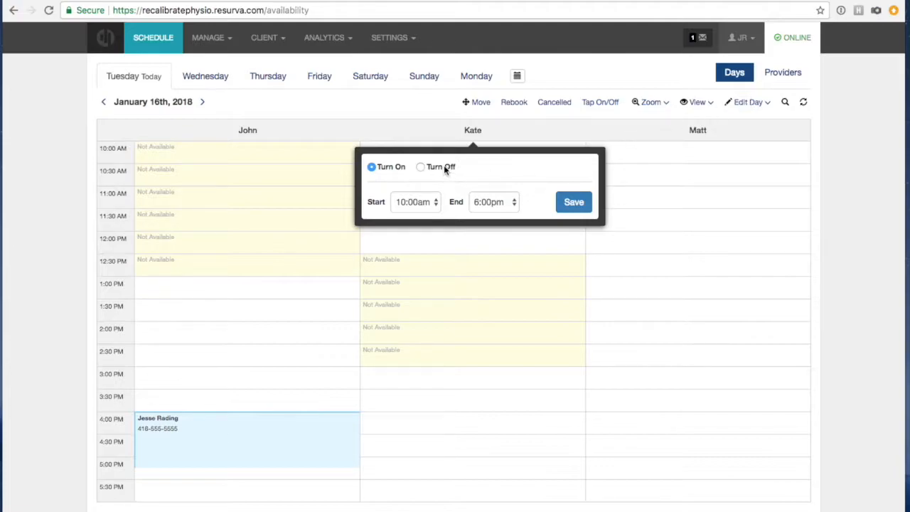
left_click(420, 168)
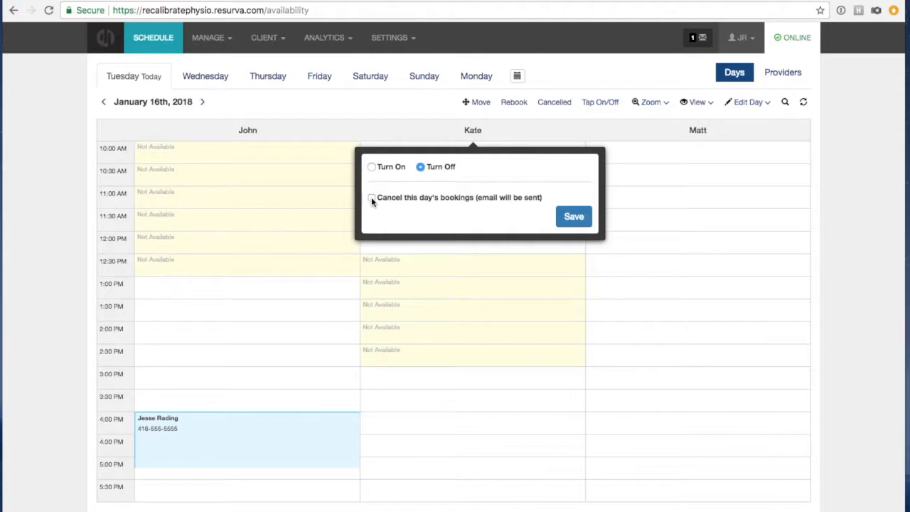
left_click(371, 198)
left_click(573, 216)
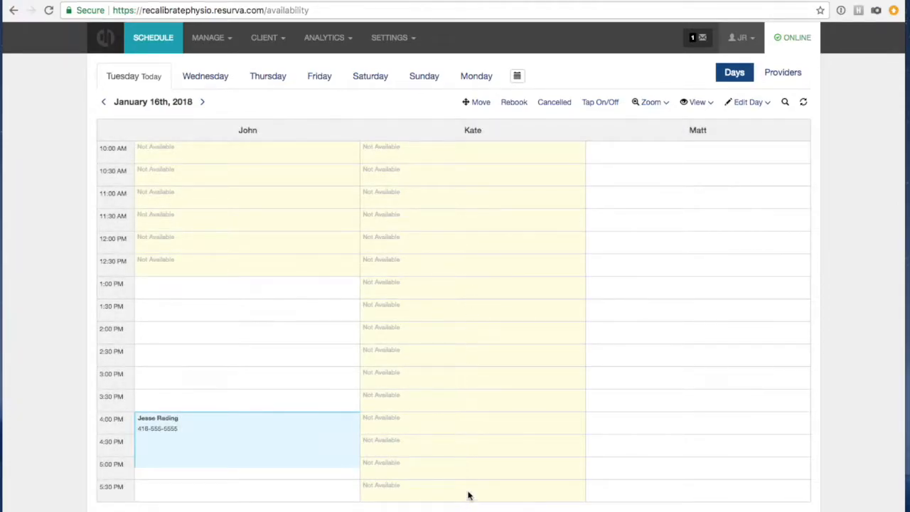
Compare John's, Kate's and Matt's weekly schedules in the Providers view.
left_click(792, 74)
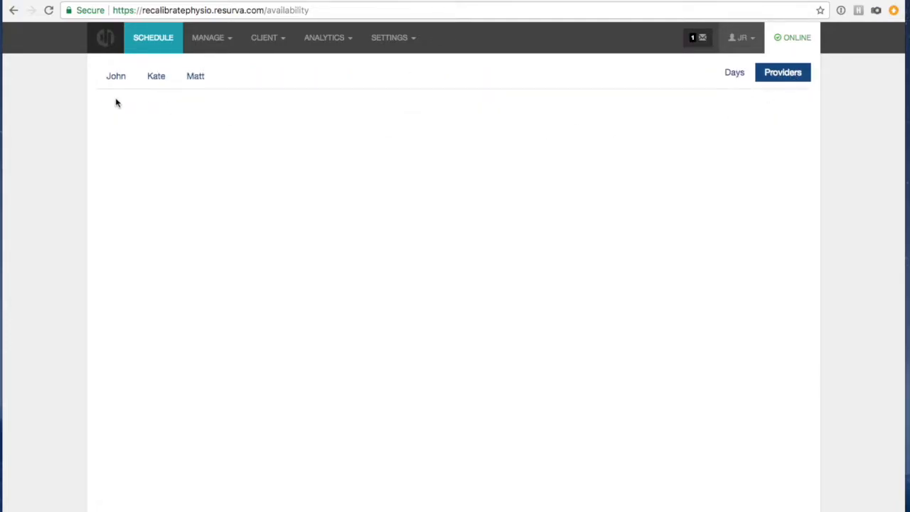
left_click(115, 78)
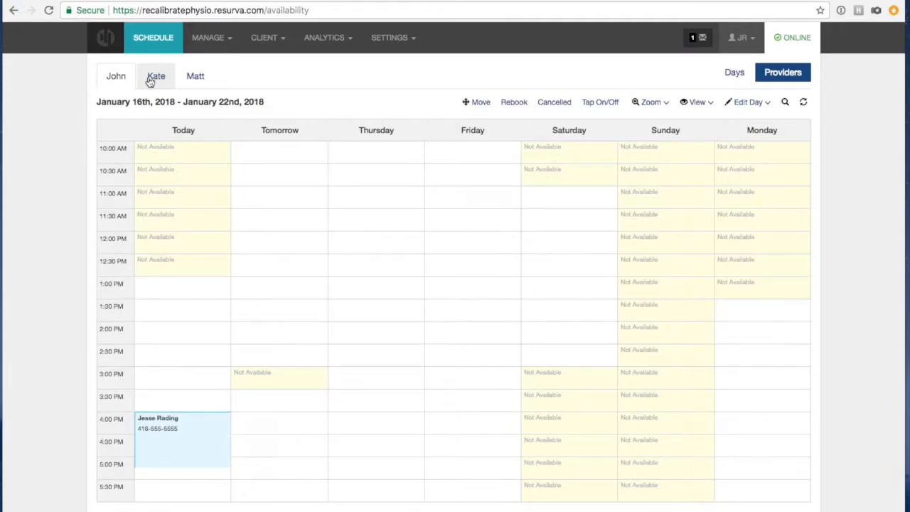
left_click(728, 72)
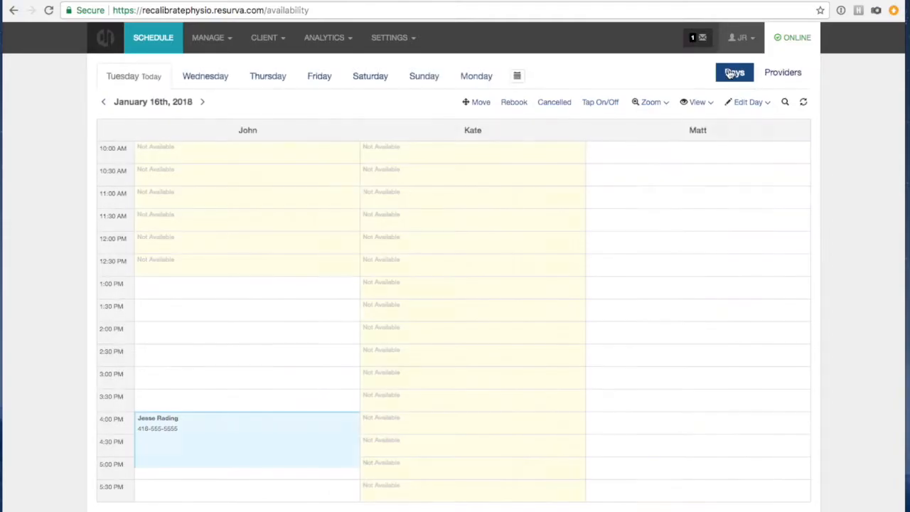
left_click(767, 77)
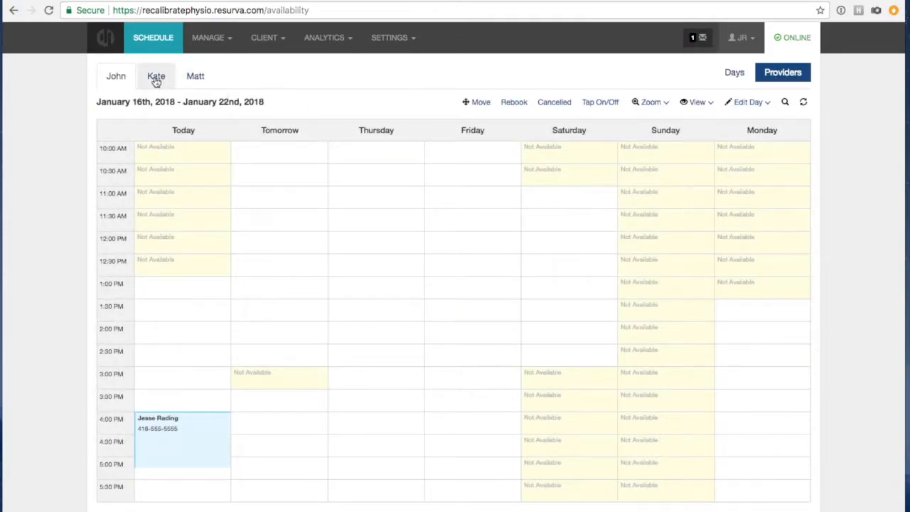
left_click(156, 79)
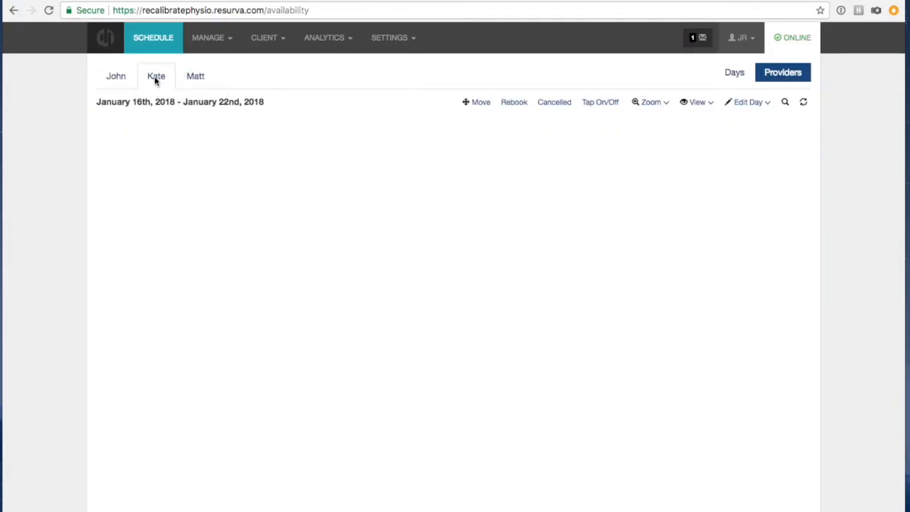
left_click(197, 80)
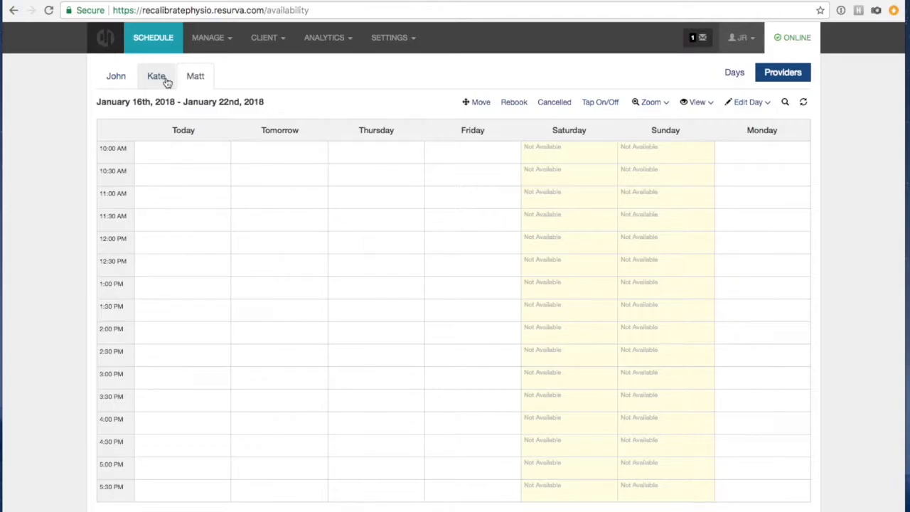
Return to John's January 16–22 week and label bookings by service name.
left_click(166, 82)
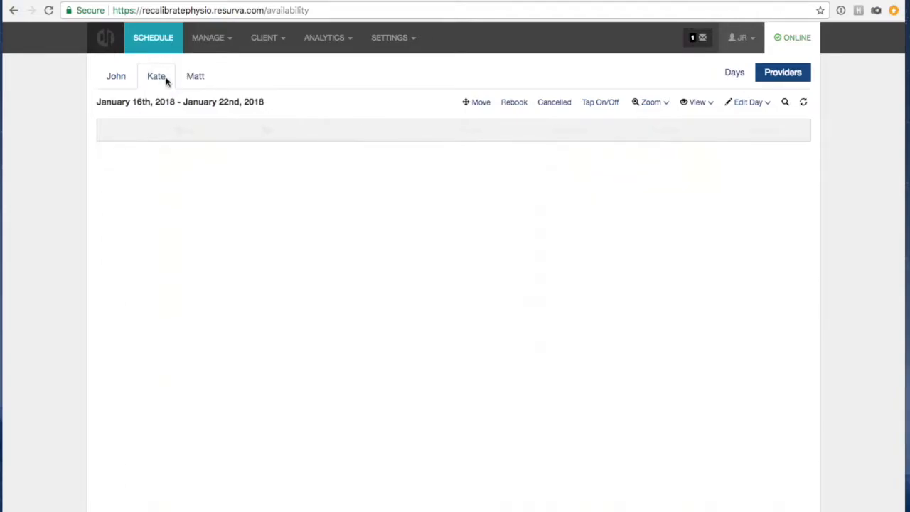
left_click(108, 76)
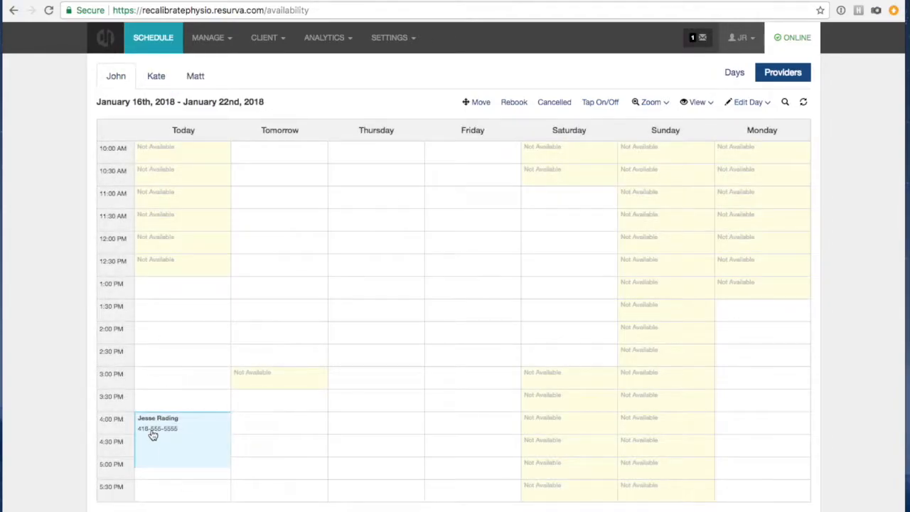
left_click(708, 104)
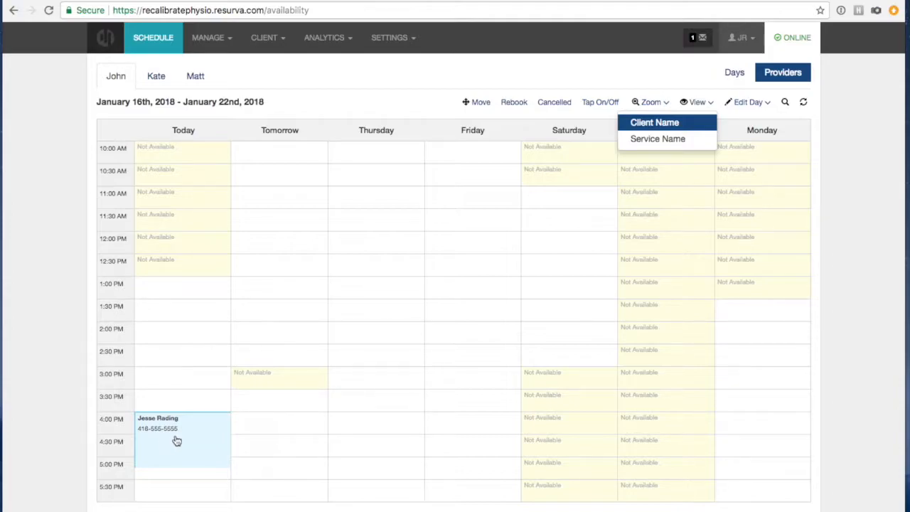
left_click(640, 139)
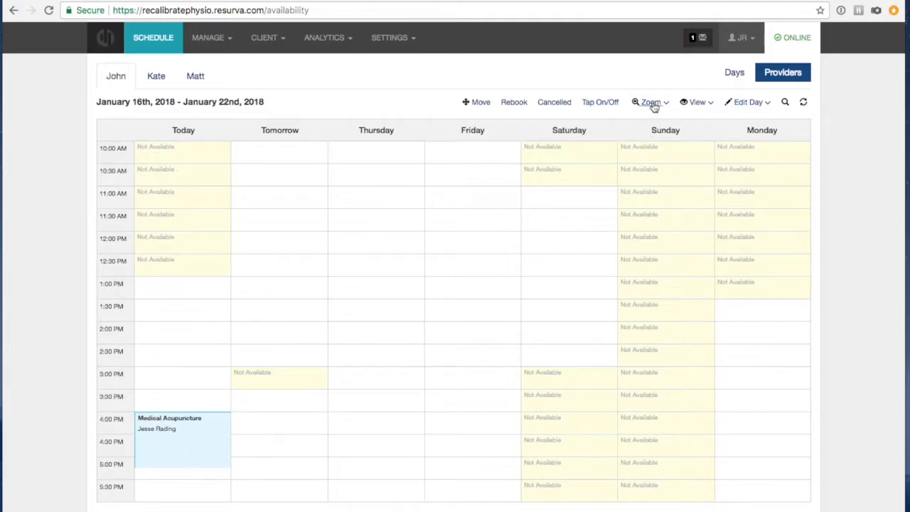
Switch booking labels between client name and service name, ending on client name.
left_click(700, 104)
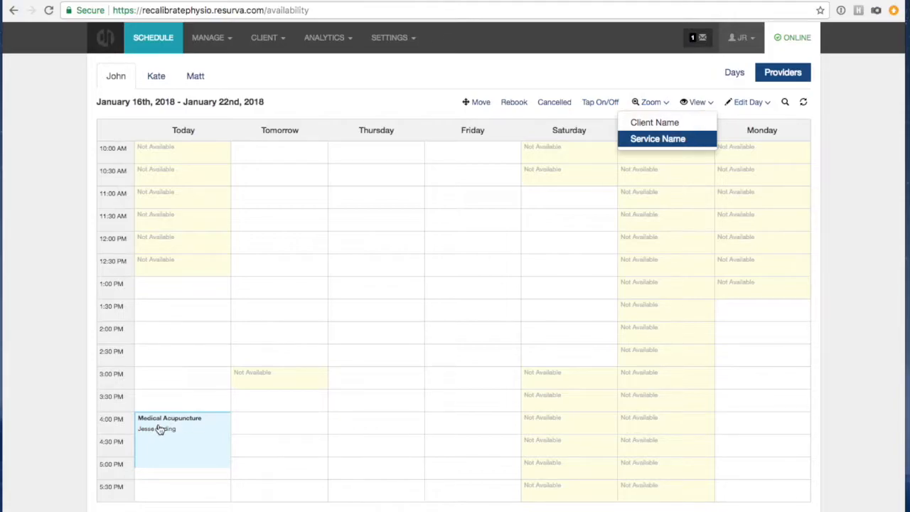
left_click(655, 124)
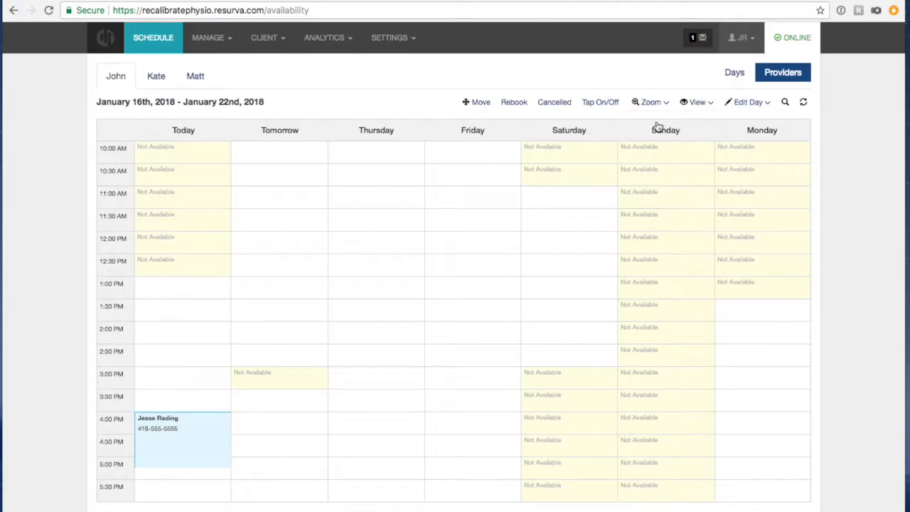
left_click(693, 103)
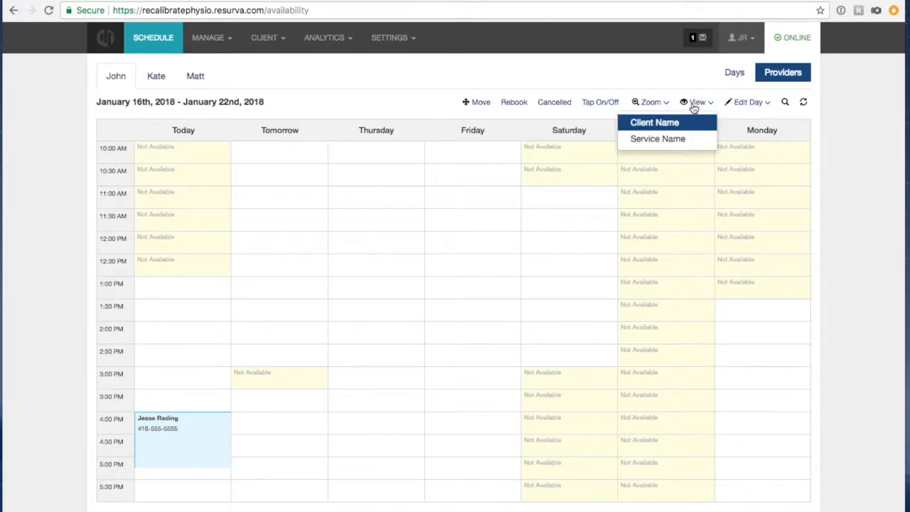
left_click(677, 141)
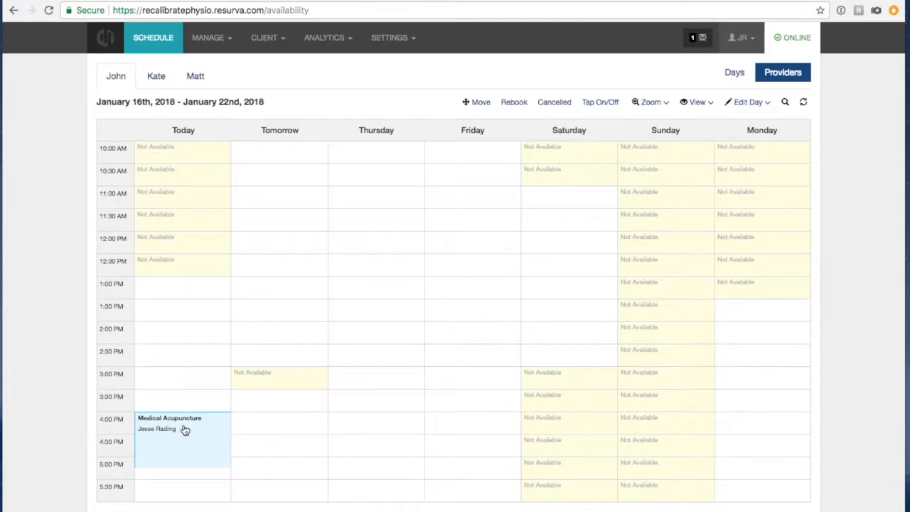
left_click(696, 103)
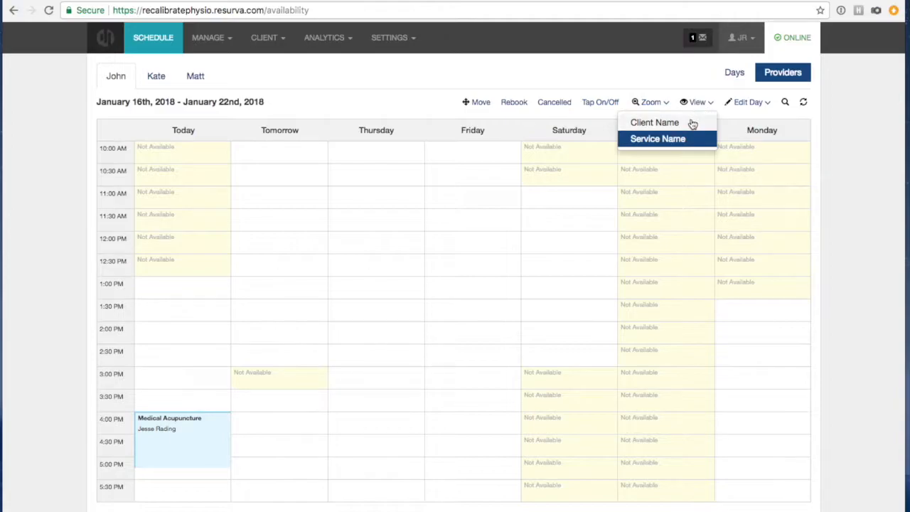
left_click(692, 122)
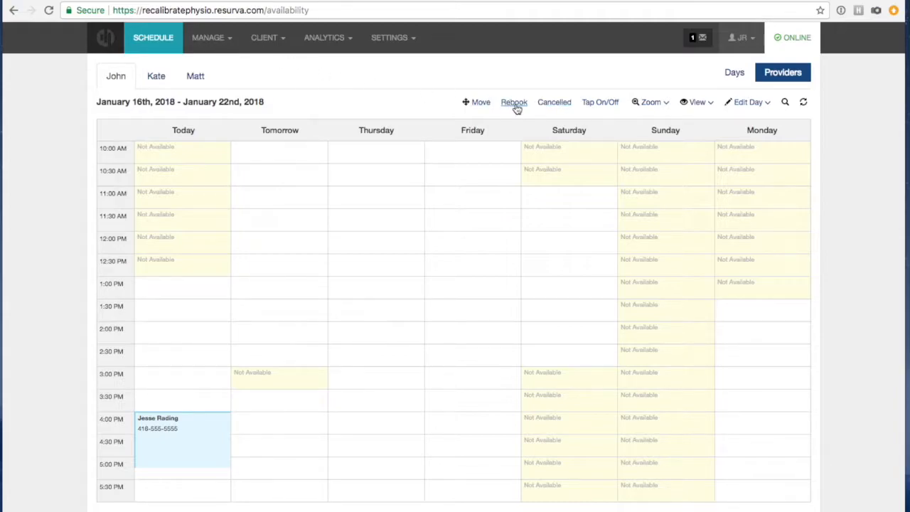
Apply a $20 discount to John's 4:00 PM booking.
left_click(211, 432)
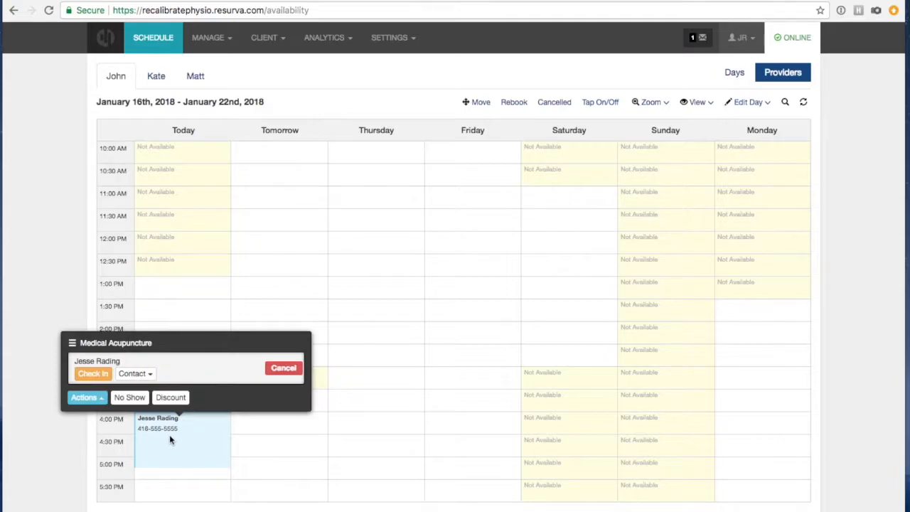
left_click(244, 446)
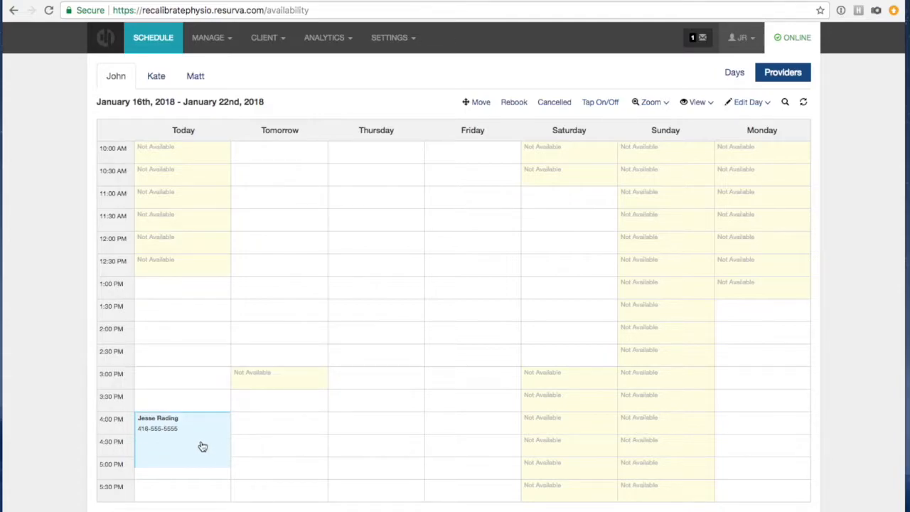
left_click(200, 445)
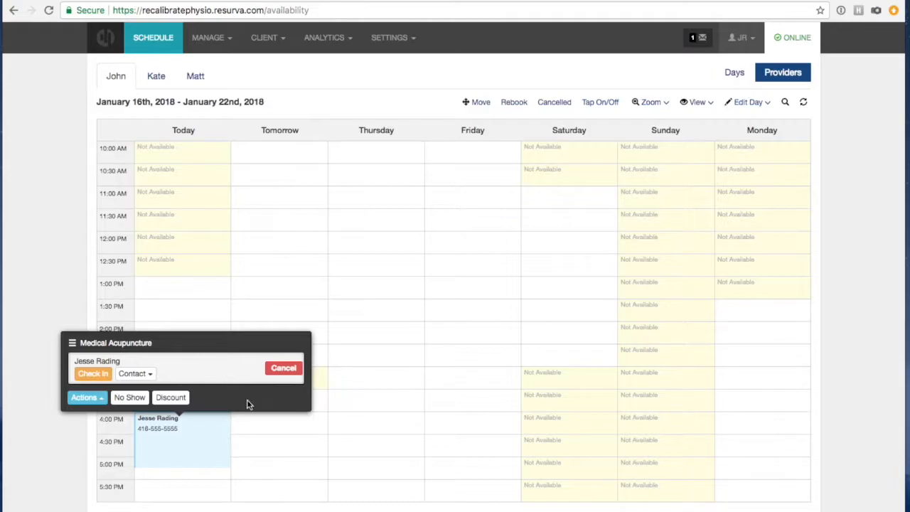
left_click(168, 399)
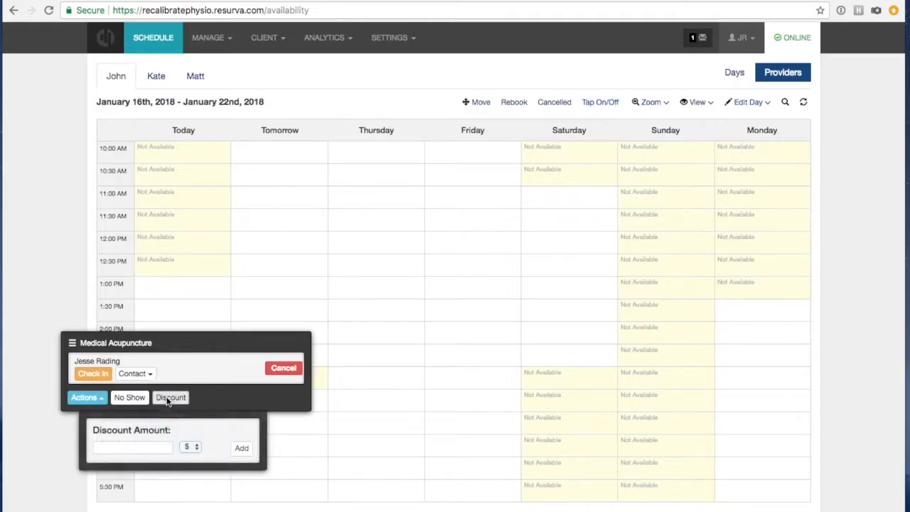
left_click(103, 447)
type("20")
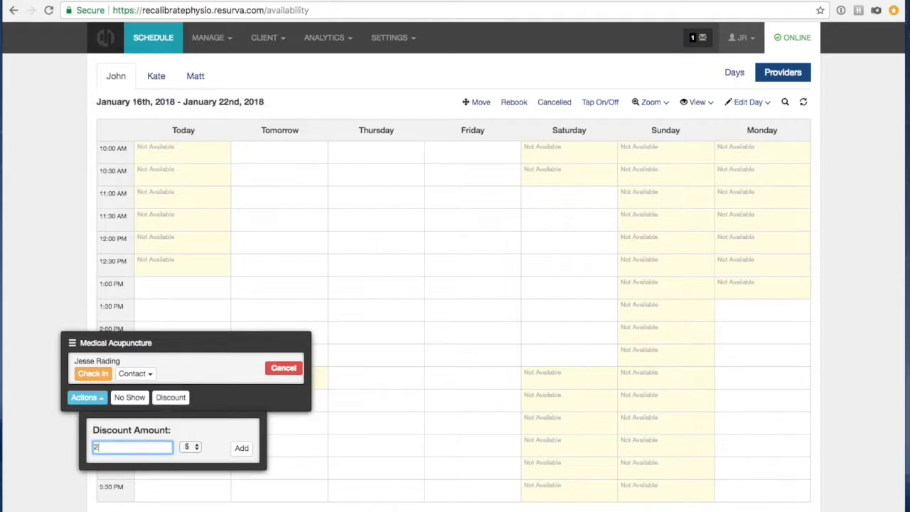
left_click(240, 449)
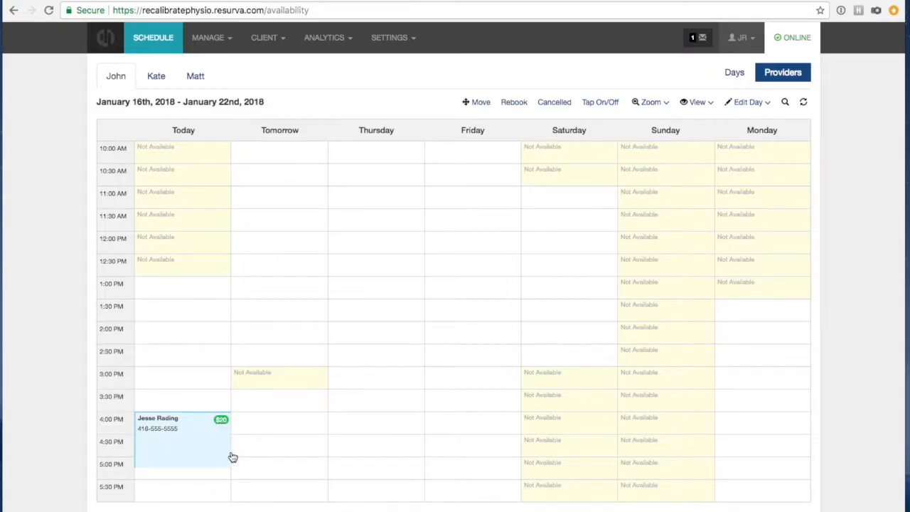
Remove the $20 discount and mark the client as a no-show.
left_click(204, 425)
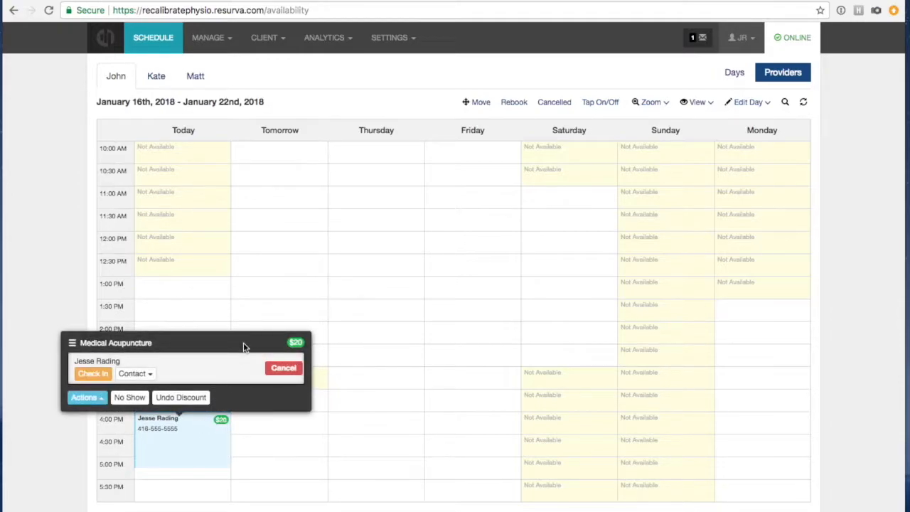
left_click(174, 401)
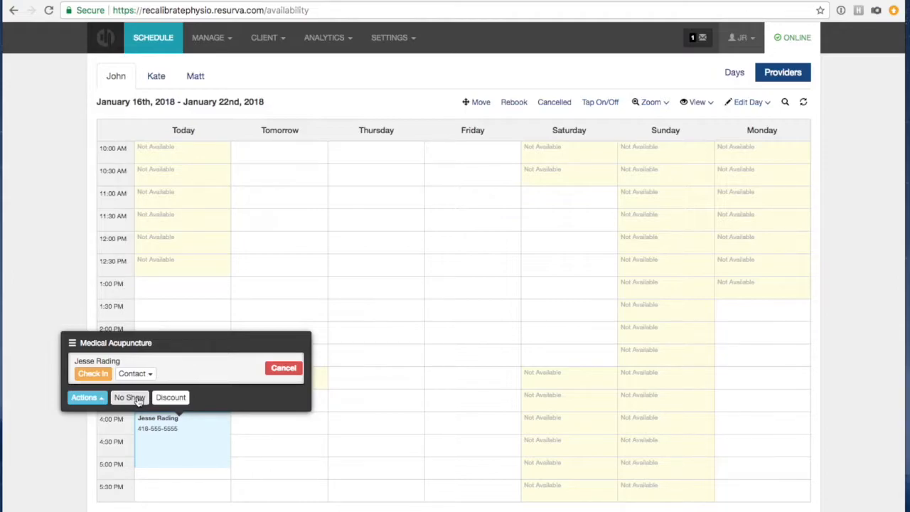
left_click(130, 398)
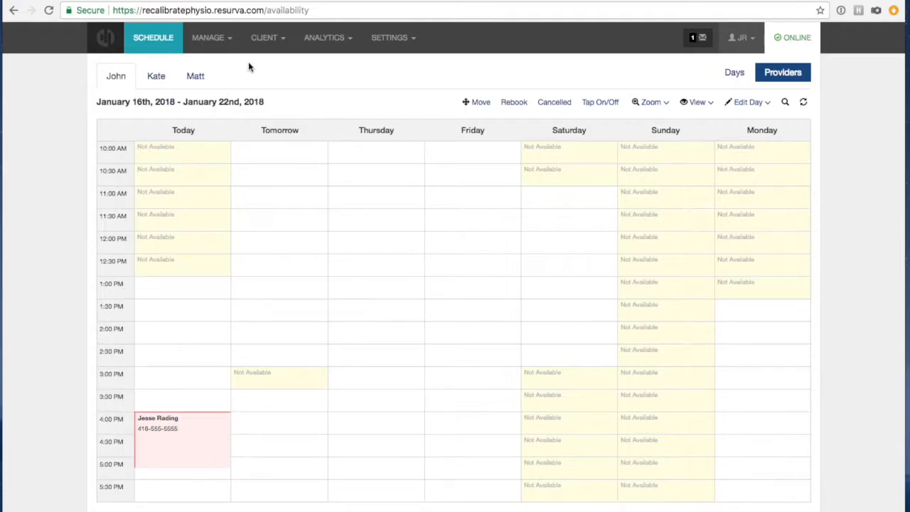
View the Client List, showing one active client with 1 no-show.
left_click(273, 38)
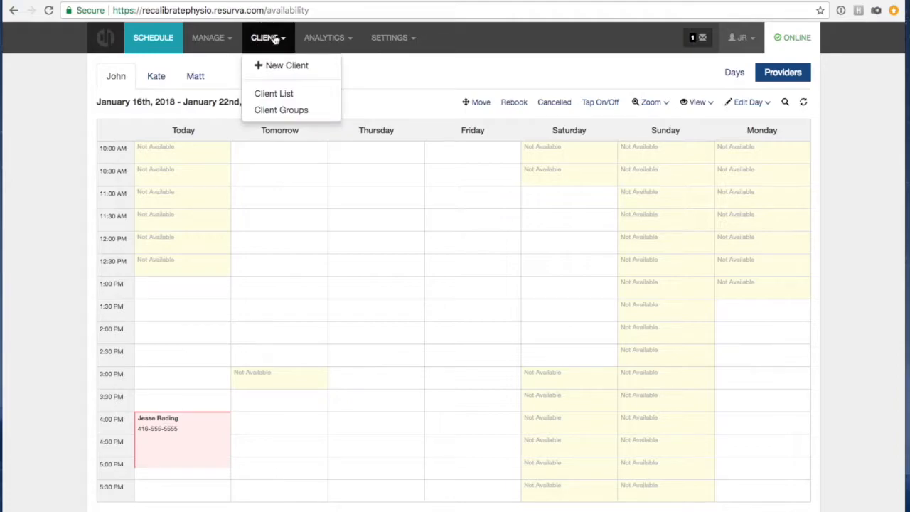
left_click(277, 93)
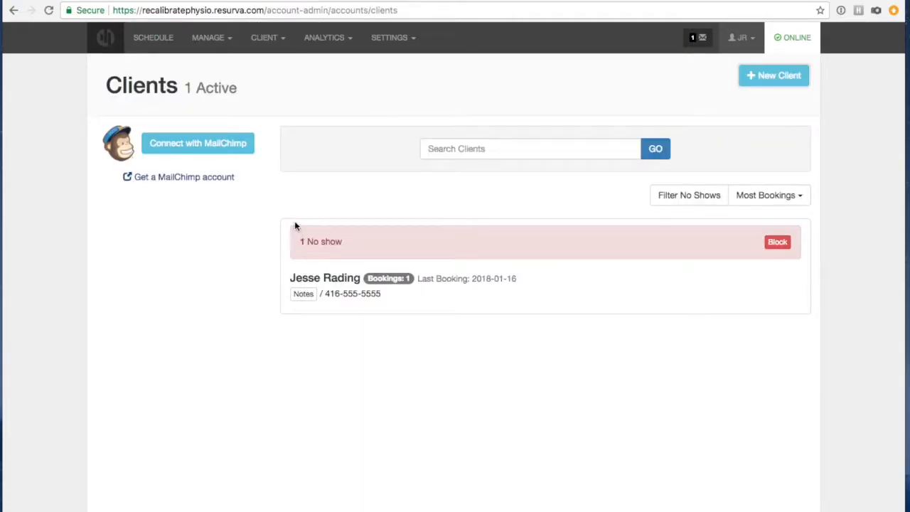
left_click(273, 37)
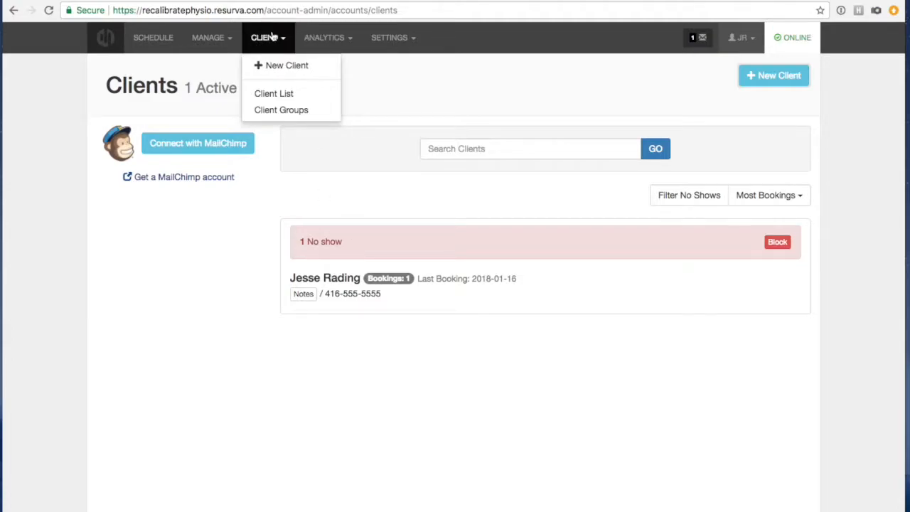
left_click(278, 96)
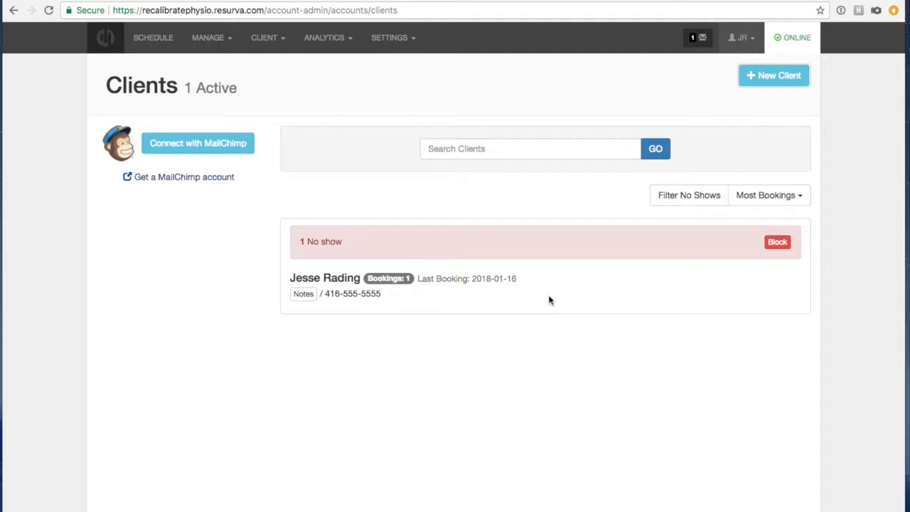
Undo the no-show on today's 4:00 PM booking and check the client's booking history.
left_click(159, 41)
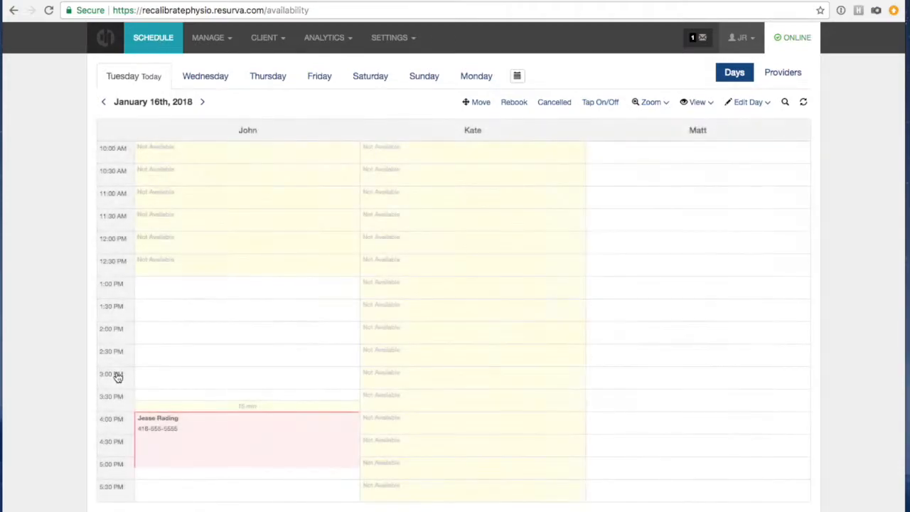
left_click(171, 432)
left_click(196, 397)
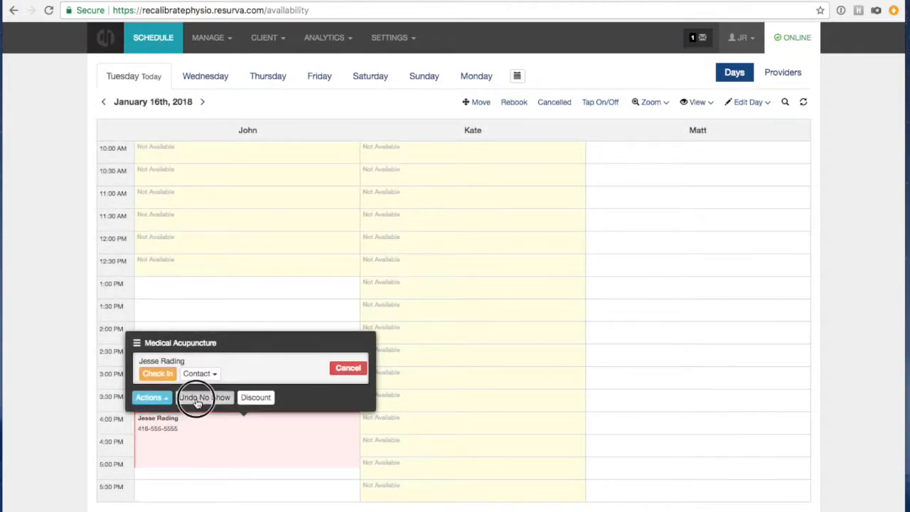
left_click(166, 445)
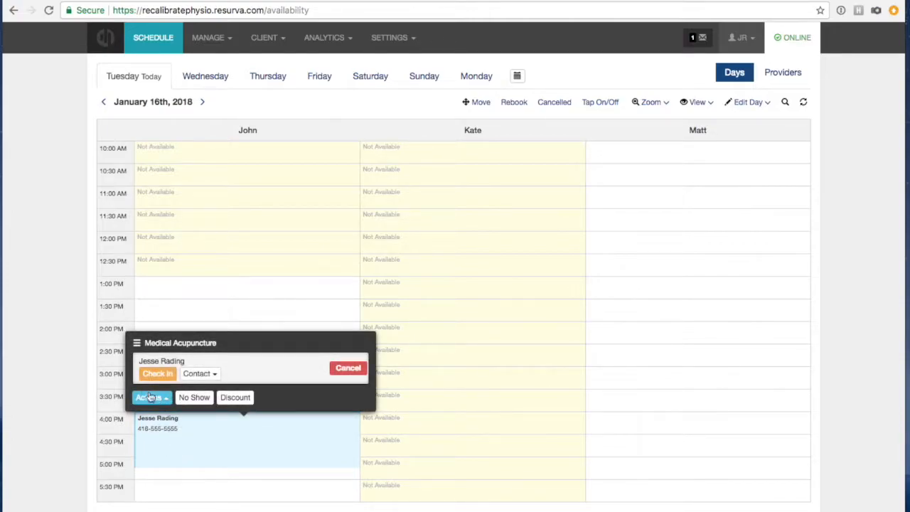
left_click(150, 399)
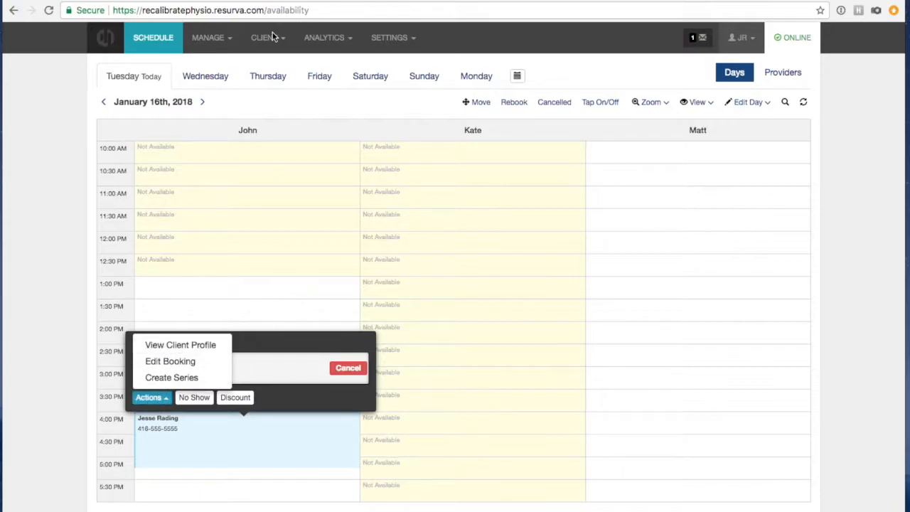
left_click(152, 350)
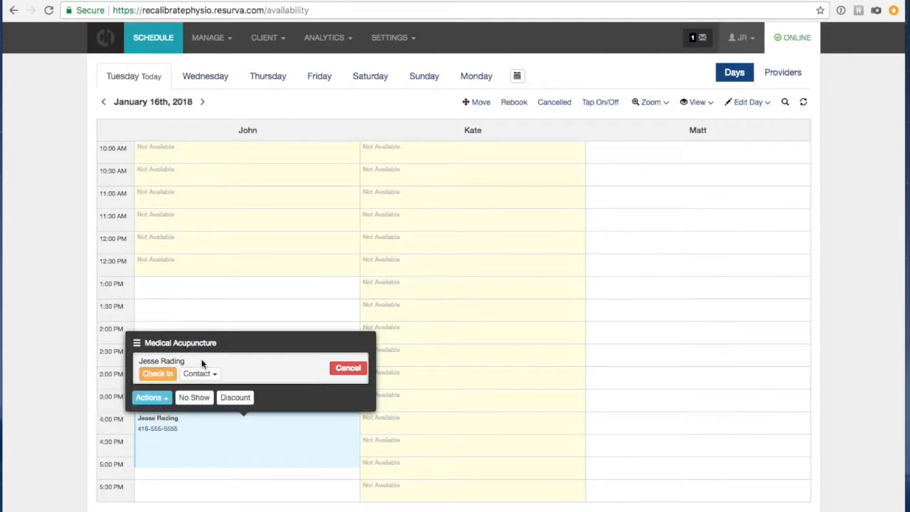
Create a series repeating the booking every 14 days until April 25, 2018.
left_click(162, 399)
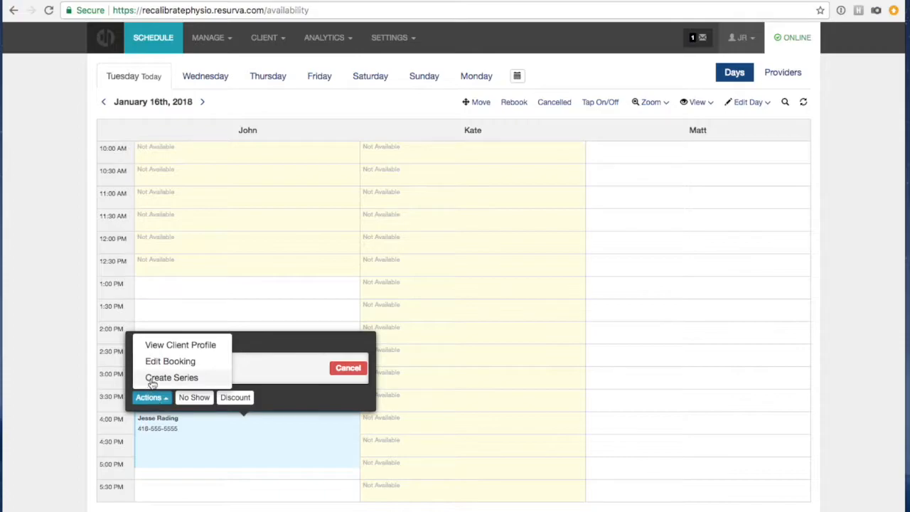
left_click(153, 381)
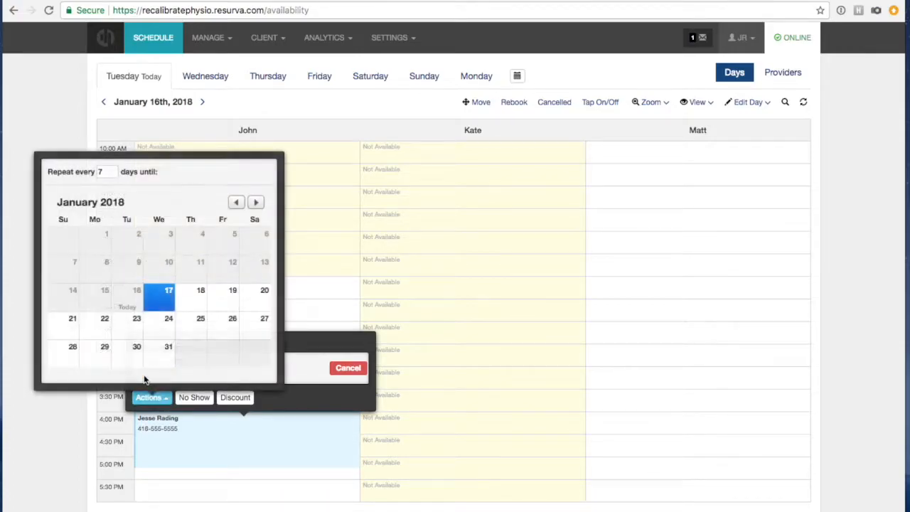
left_click(104, 170)
key("BackSpace")
type("14")
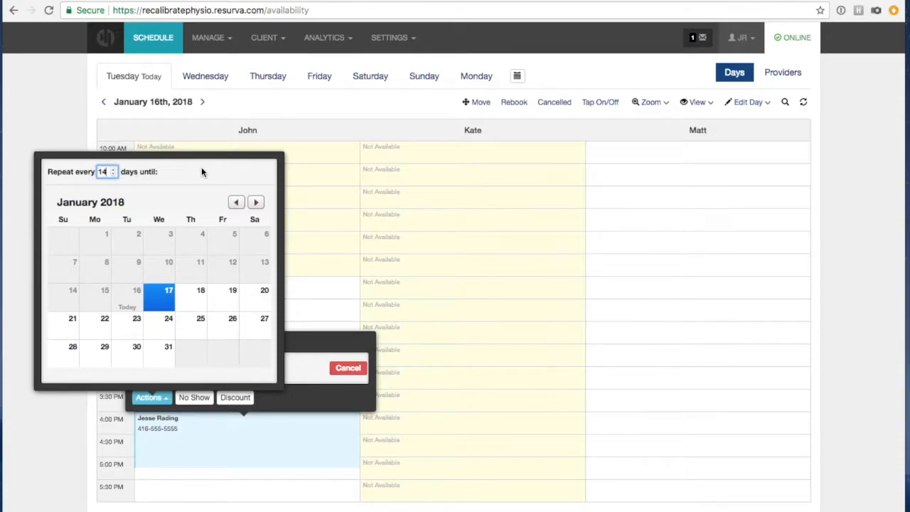
left_click(200, 171)
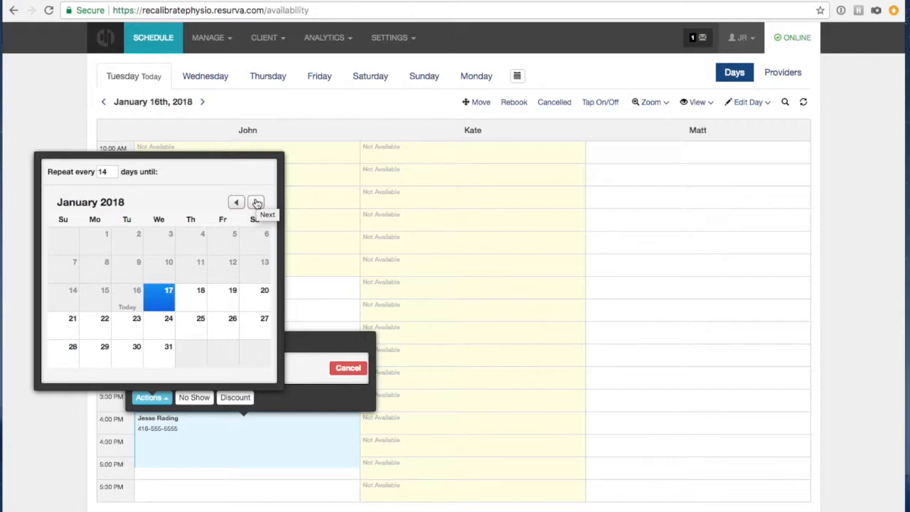
left_click(256, 203)
left_click(256, 203)
left_click(257, 204)
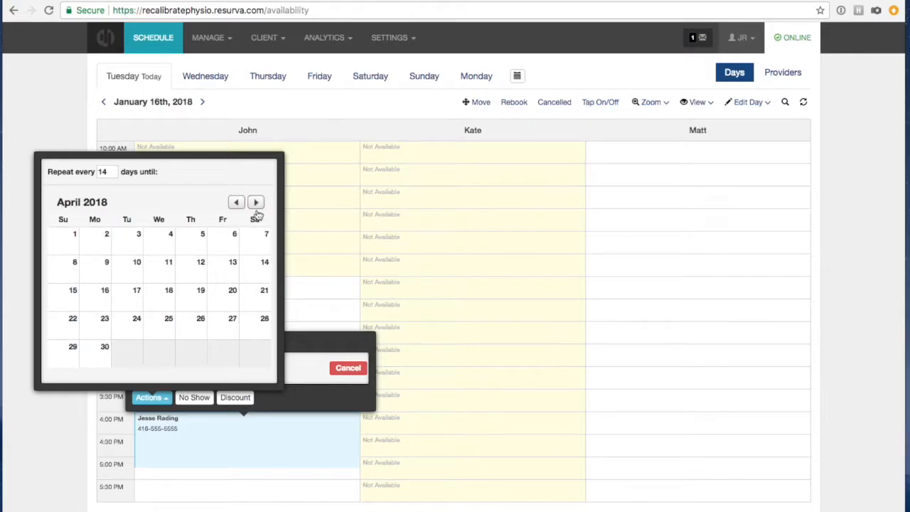
left_click(163, 325)
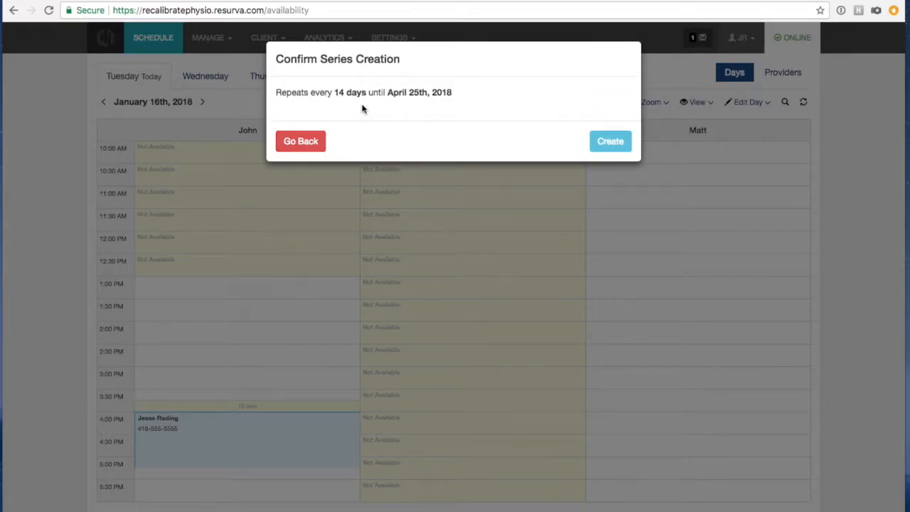
left_click(618, 142)
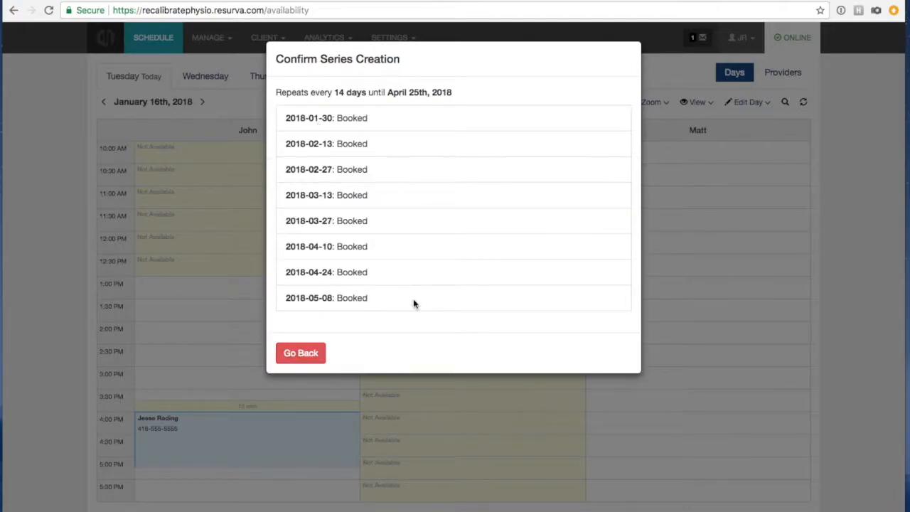
left_click(274, 395)
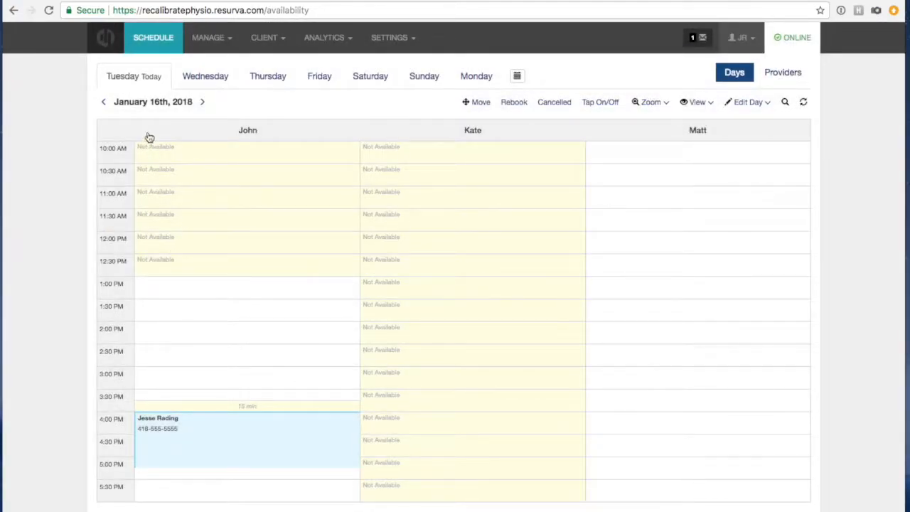
Check January 30th for the repeated booking, then return to today's schedule.
left_click(518, 78)
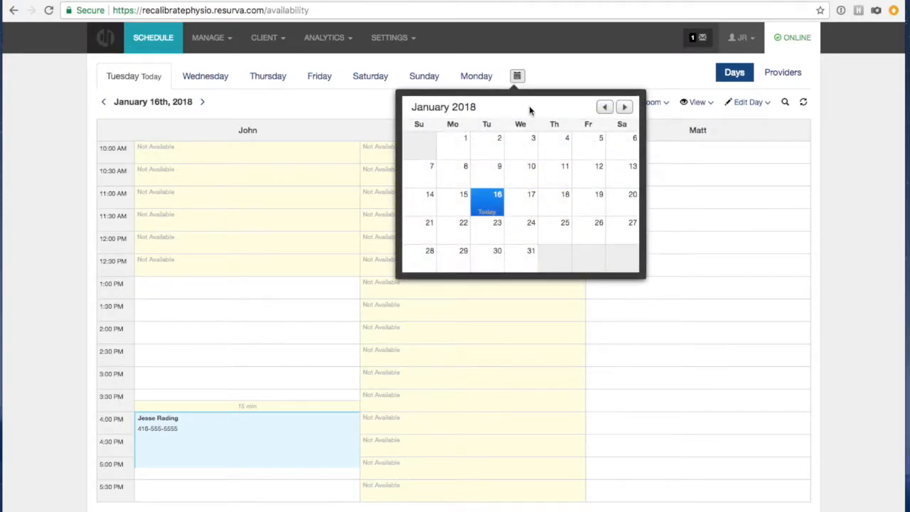
left_click(487, 260)
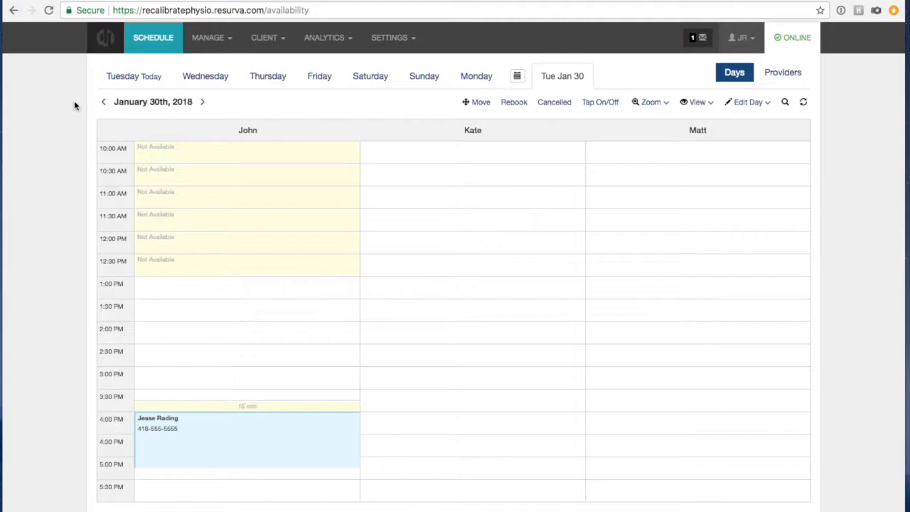
left_click(114, 82)
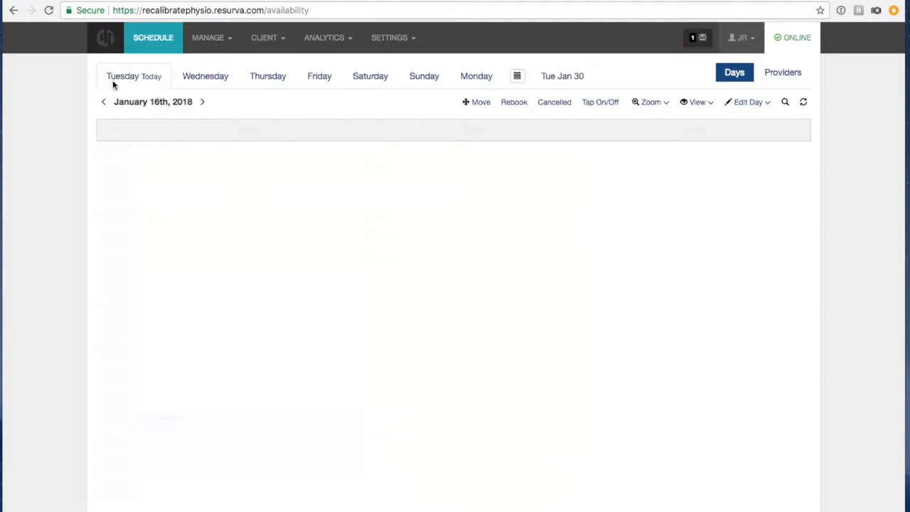
Look over the Edit Booking options for the 4:00 PM booking without changing anything.
left_click(186, 451)
left_click(156, 402)
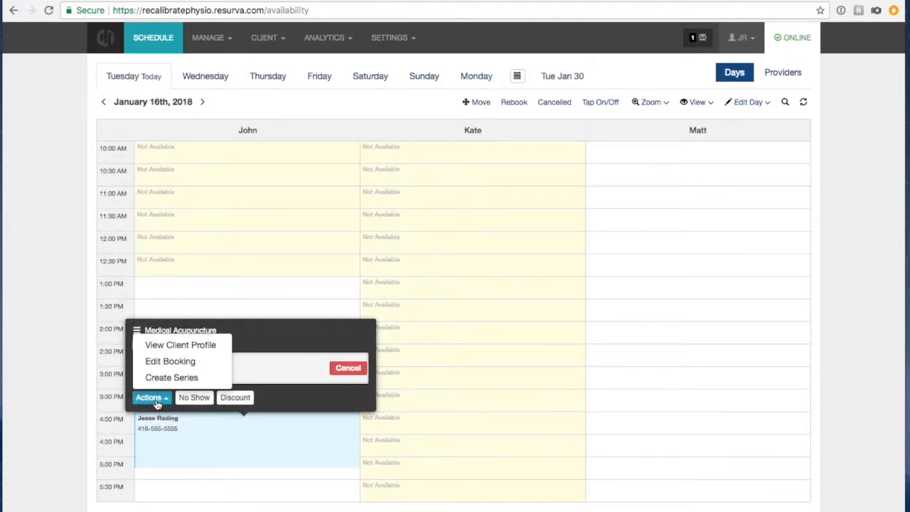
left_click(170, 364)
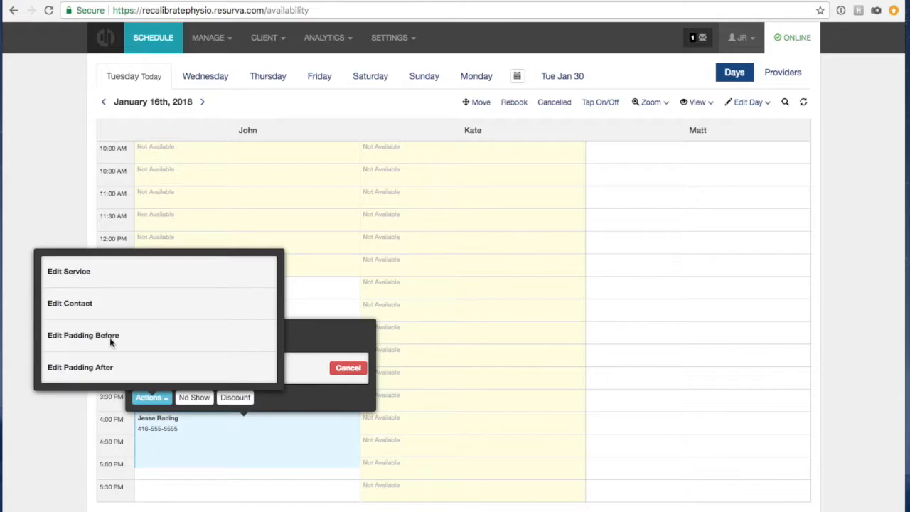
left_click(140, 396)
left_click(143, 400)
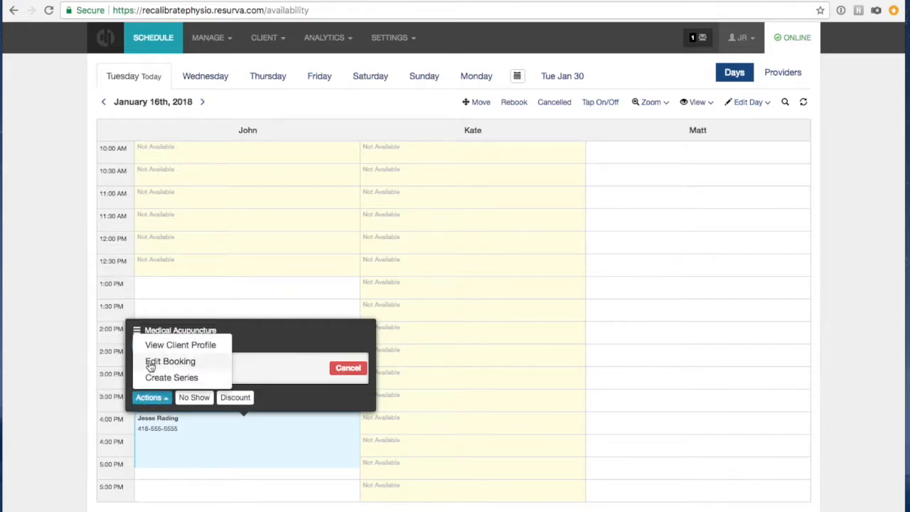
left_click(146, 361)
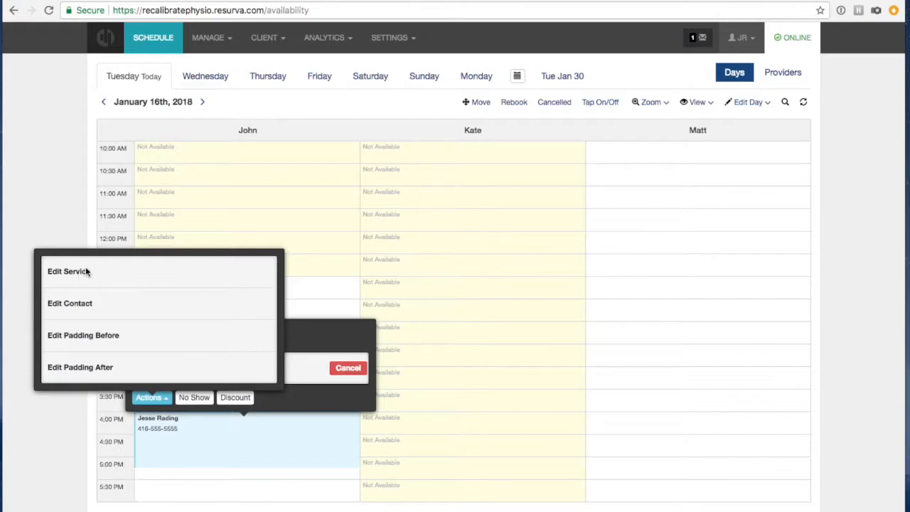
left_click(57, 202)
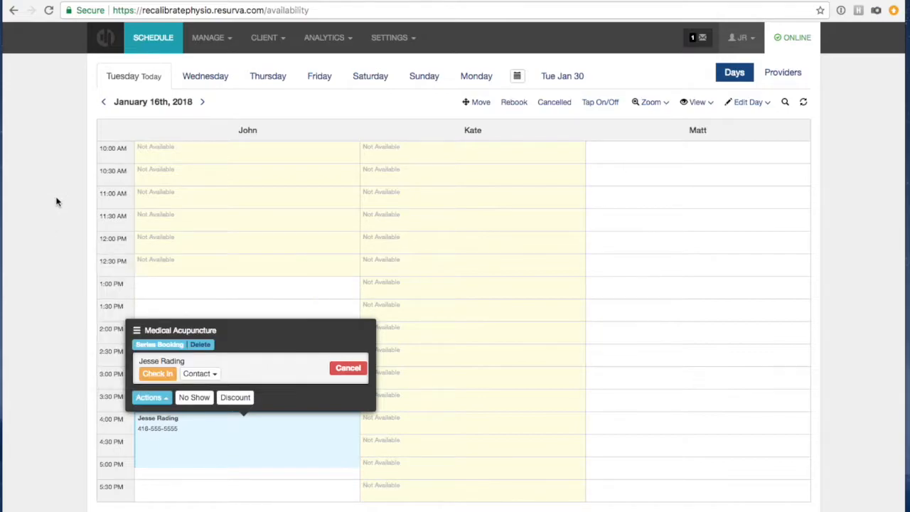
left_click(52, 186)
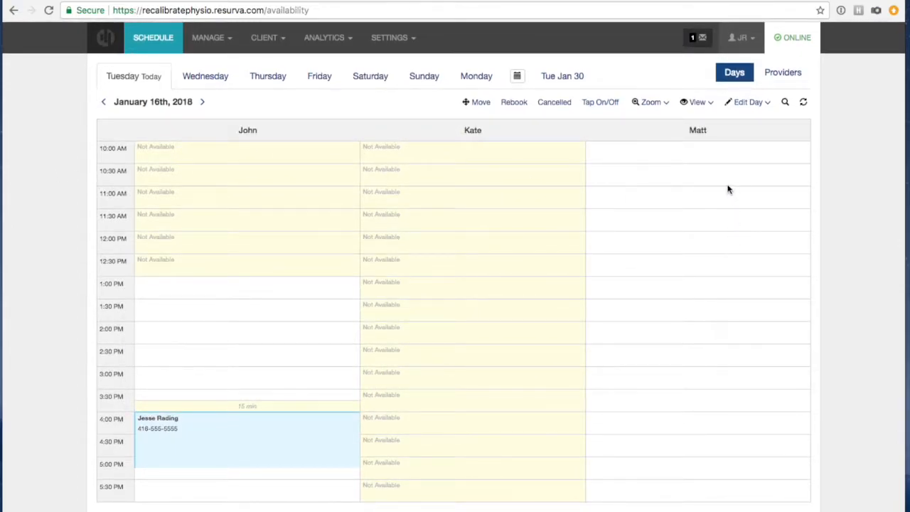
View the Vend POS page, then open the Calendar Sync settings.
left_click(200, 41)
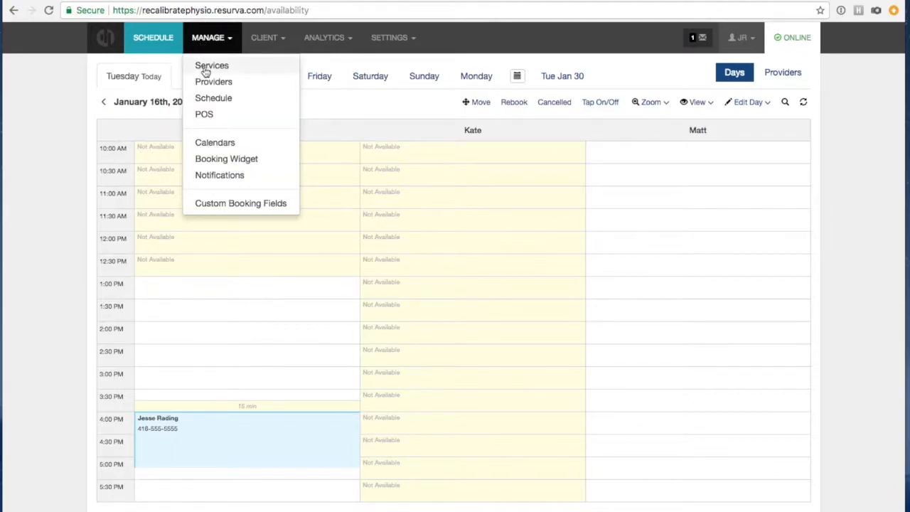
left_click(205, 115)
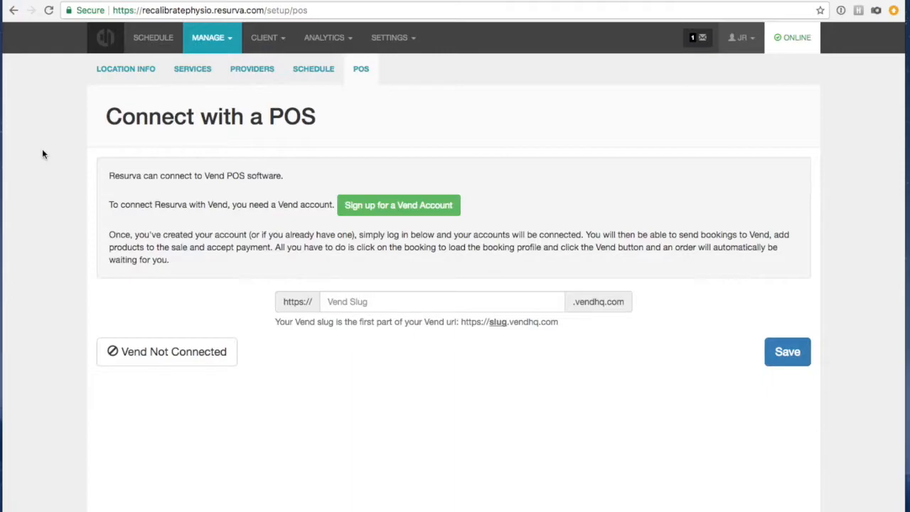
left_click(207, 37)
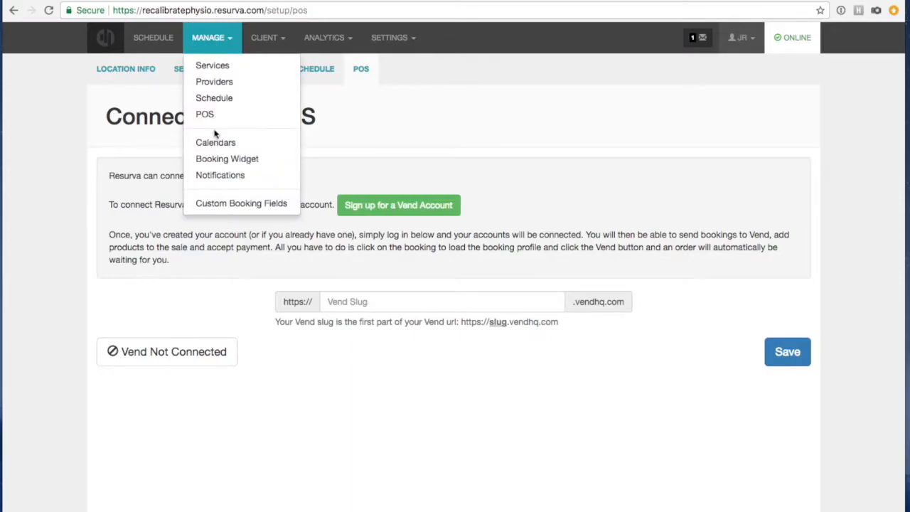
left_click(211, 143)
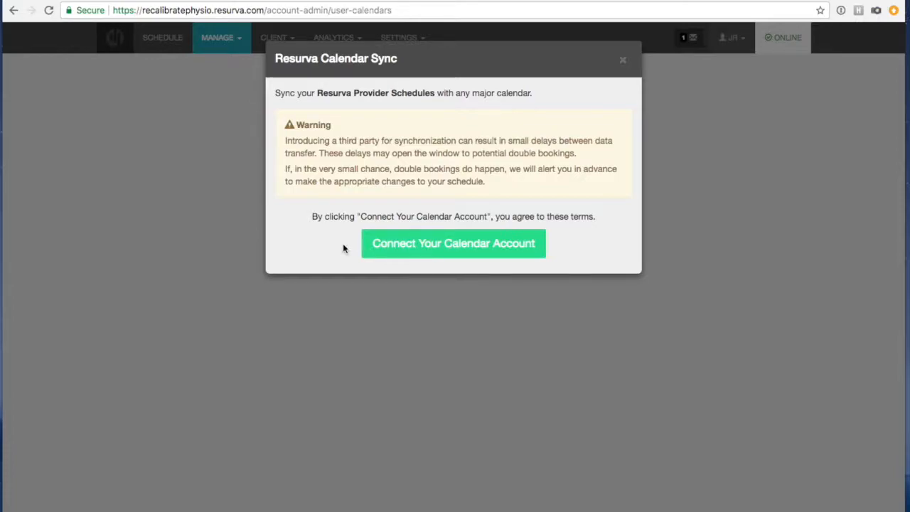
Close the Calendar Sync dialog without connecting and go to the Booking Widget settings.
left_click(622, 61)
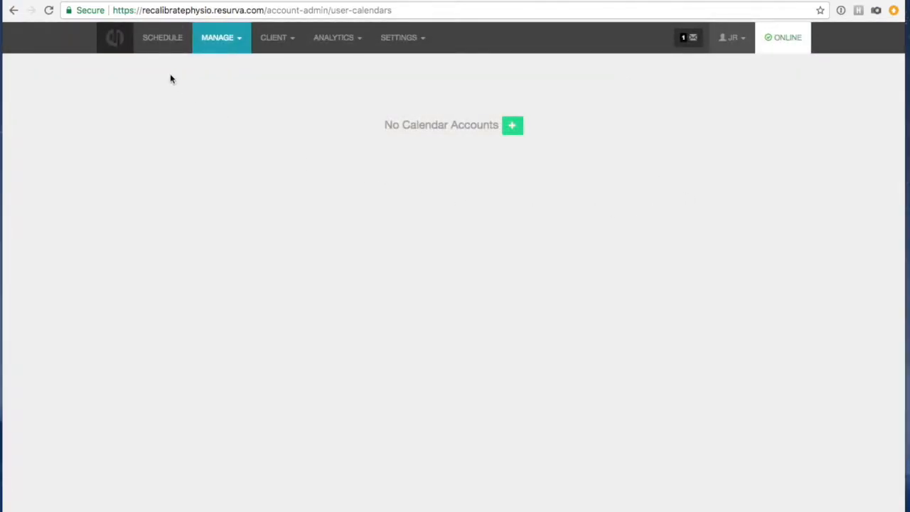
left_click(206, 40)
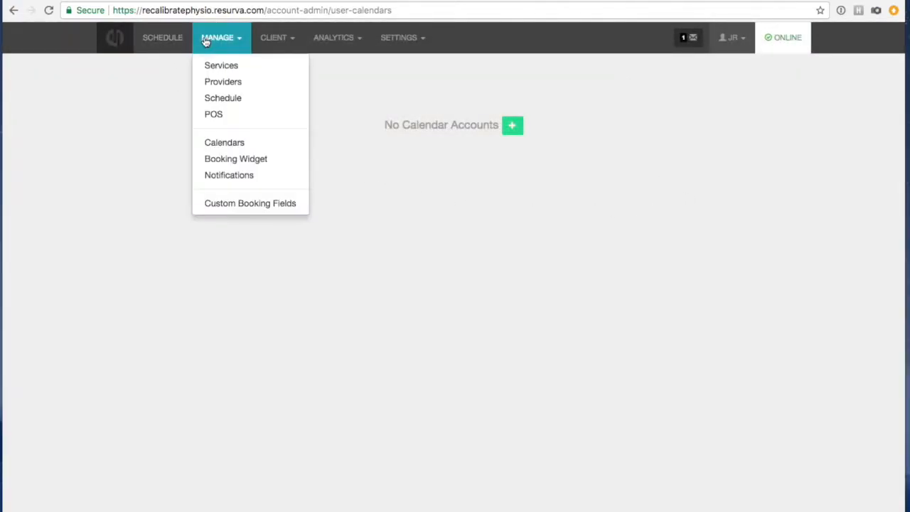
left_click(219, 162)
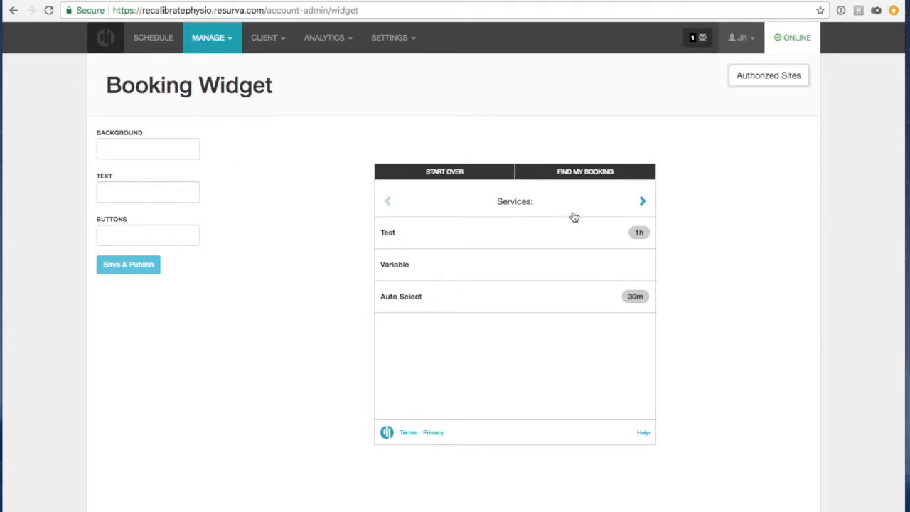
Set the booking widget background to #000000 and its text colour to #f7f7f7.
left_click(147, 148)
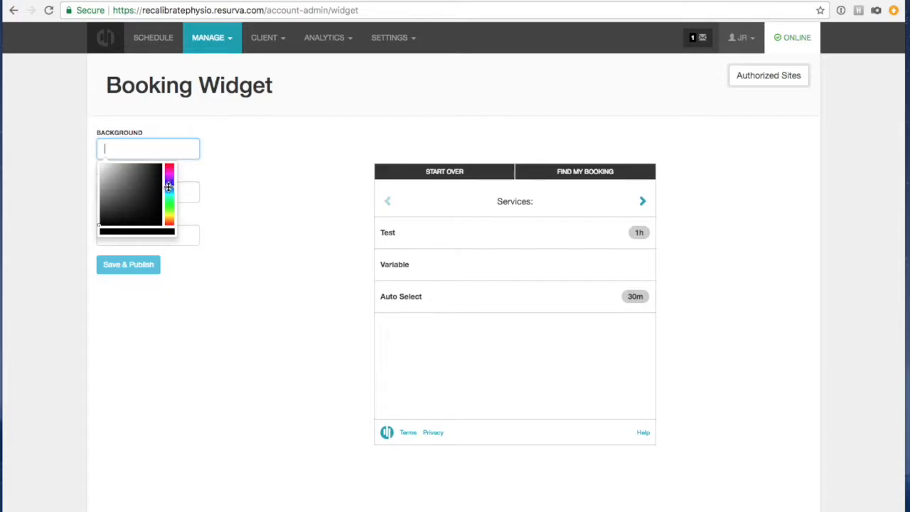
left_click(170, 182)
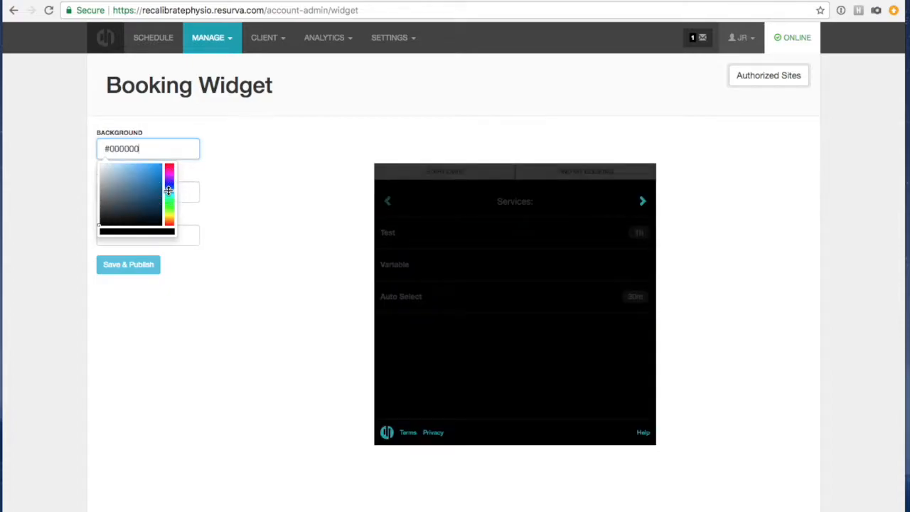
left_click(240, 171)
left_click(143, 195)
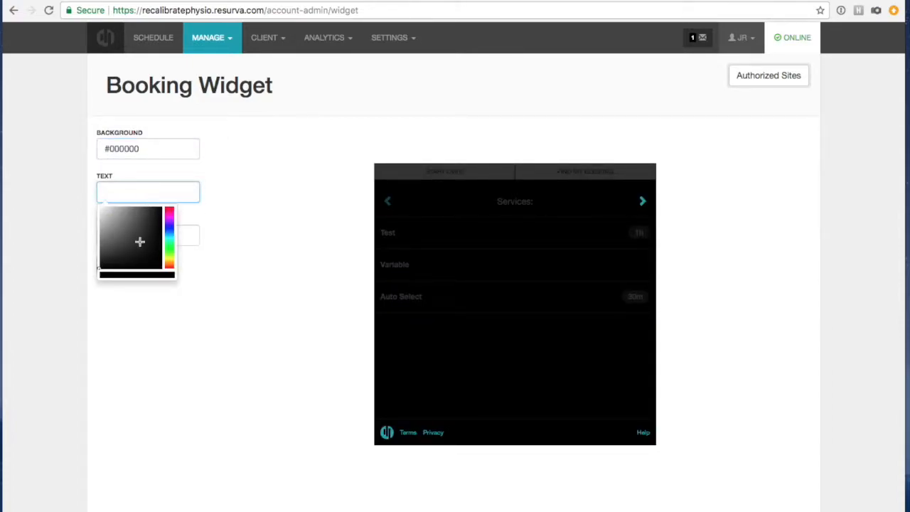
left_click(99, 208)
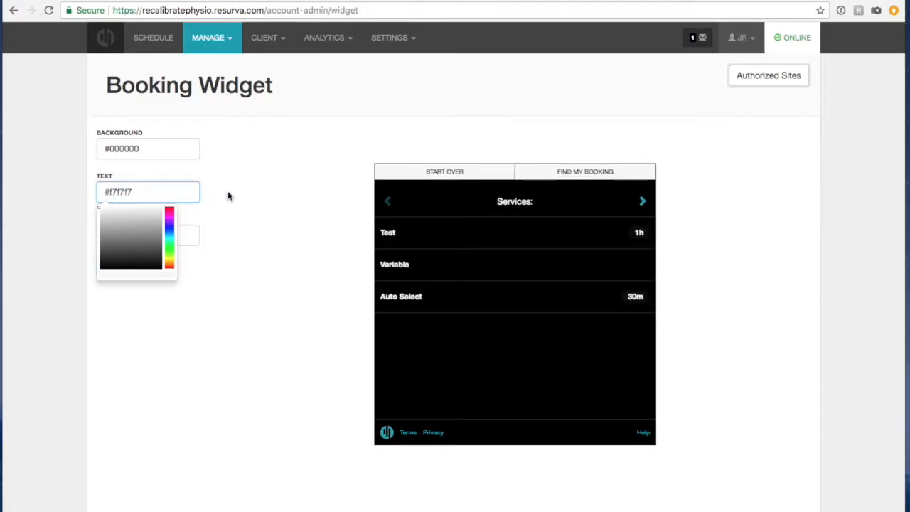
Set the booking widget button colour to light blue #c8cafa.
left_click(115, 233)
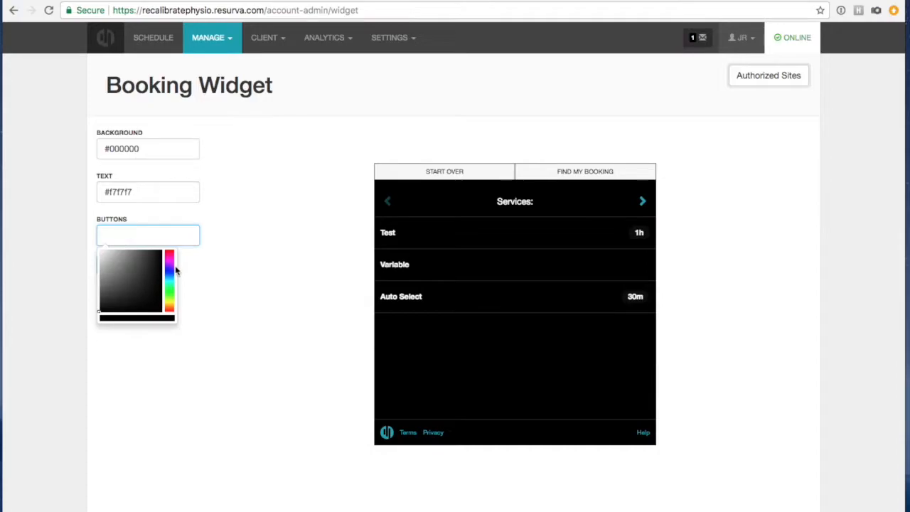
left_click(169, 285)
left_click_drag(168, 285, 112, 251)
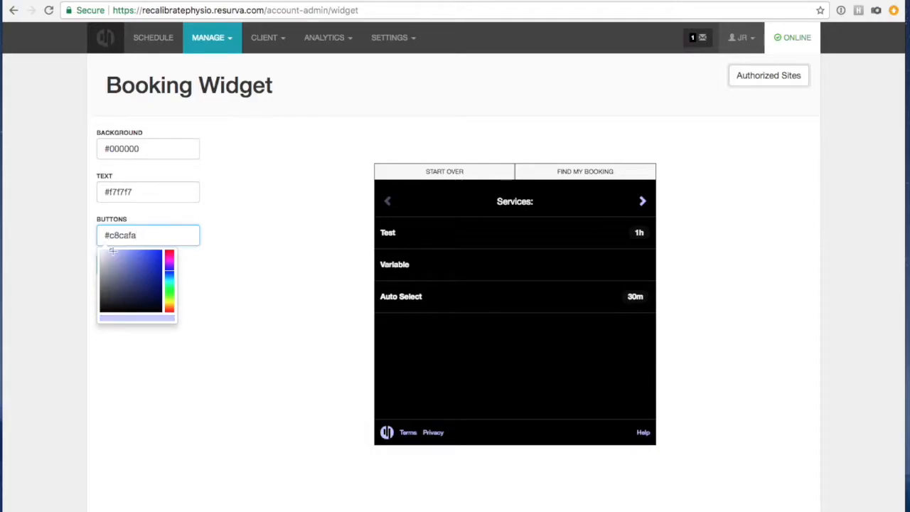
left_click(285, 226)
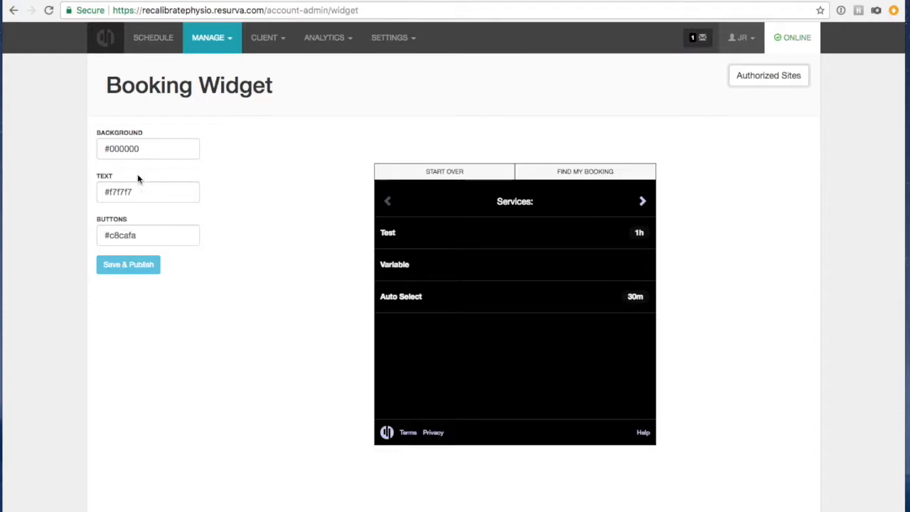
left_click(212, 37)
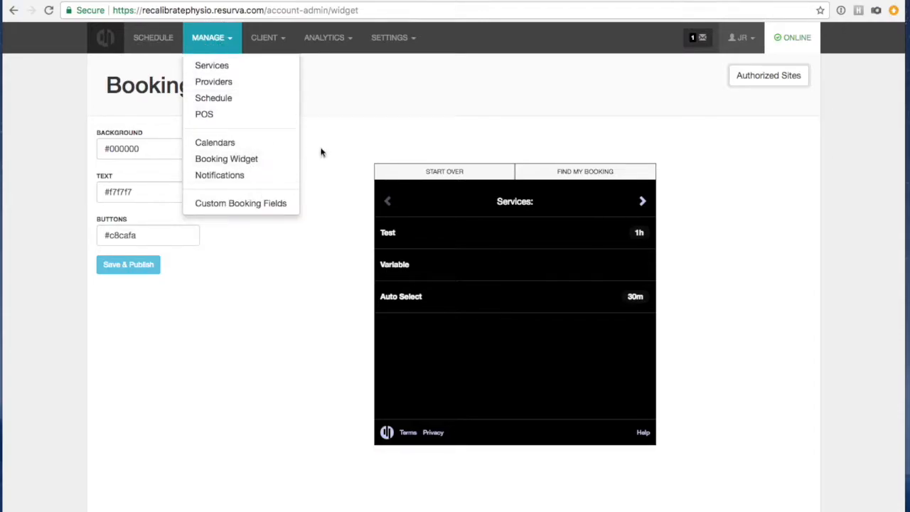
Open Notifications and view the Moved Booking email template with its {name} and {service} placeholders.
left_click(226, 176)
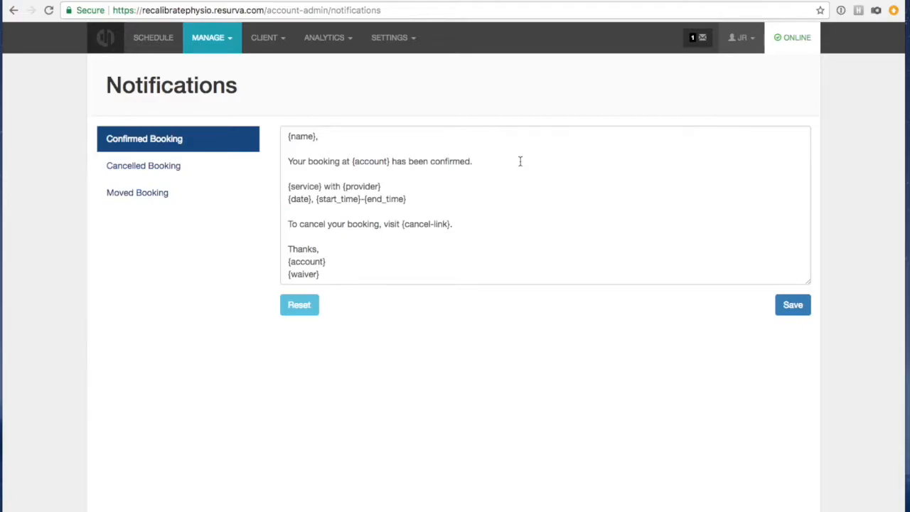
left_click(152, 193)
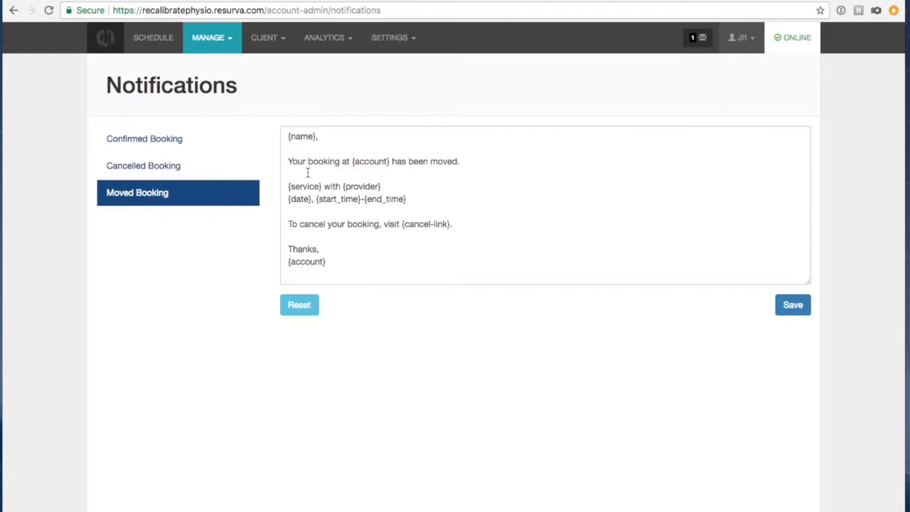
left_click(262, 38)
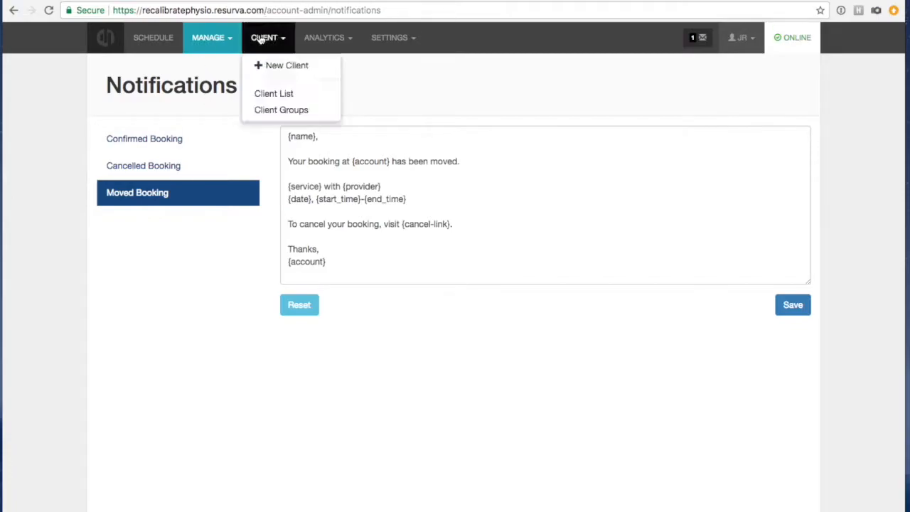
Open the Client List showing the one active client and the MailChimp option.
left_click(275, 92)
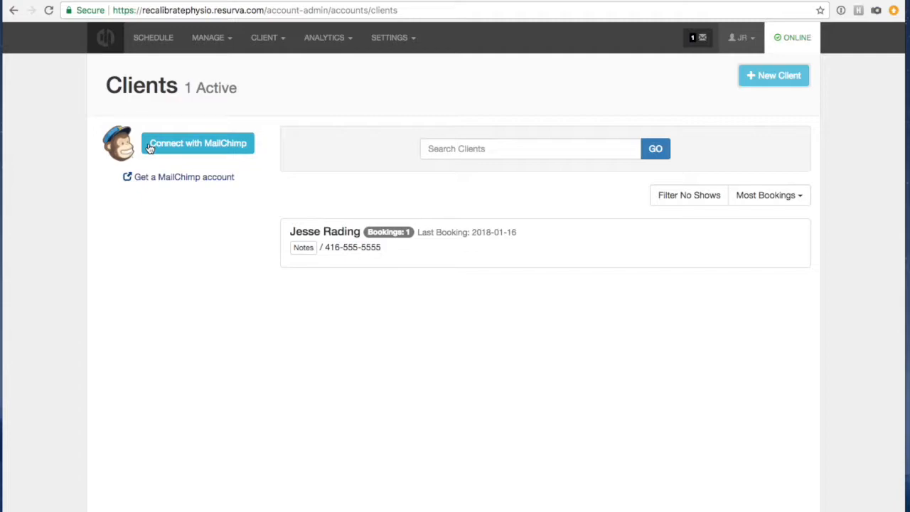
left_click(256, 40)
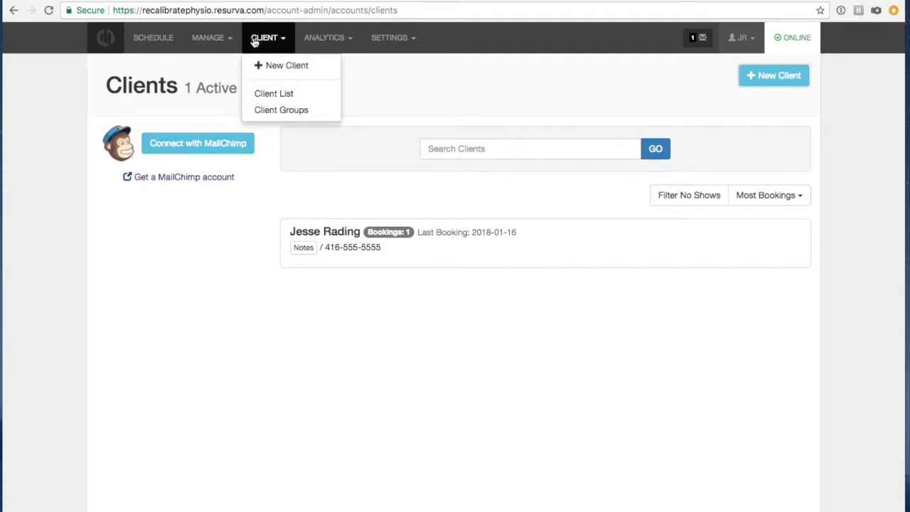
Create a 'Friends & Family' client group with a 15% percentage discount.
left_click(271, 111)
left_click(771, 76)
left_click(265, 153)
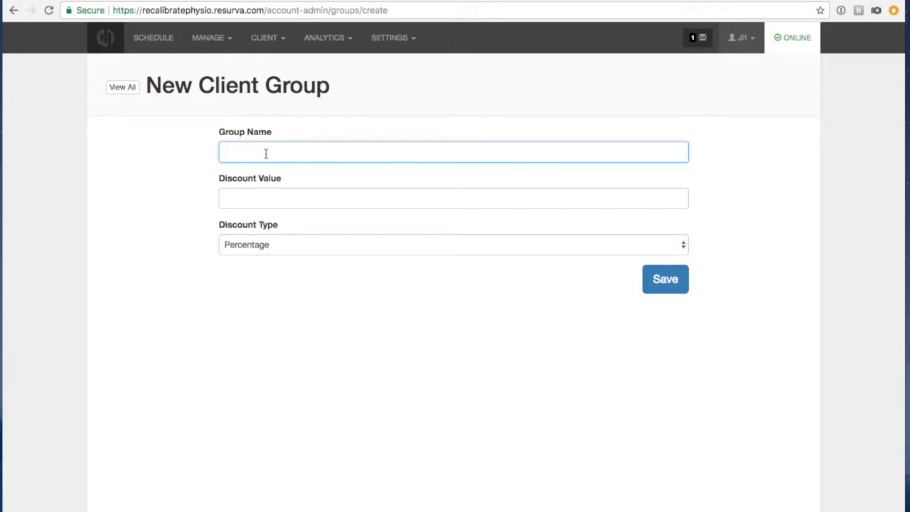
type("Friends & Family")
left_click(242, 204)
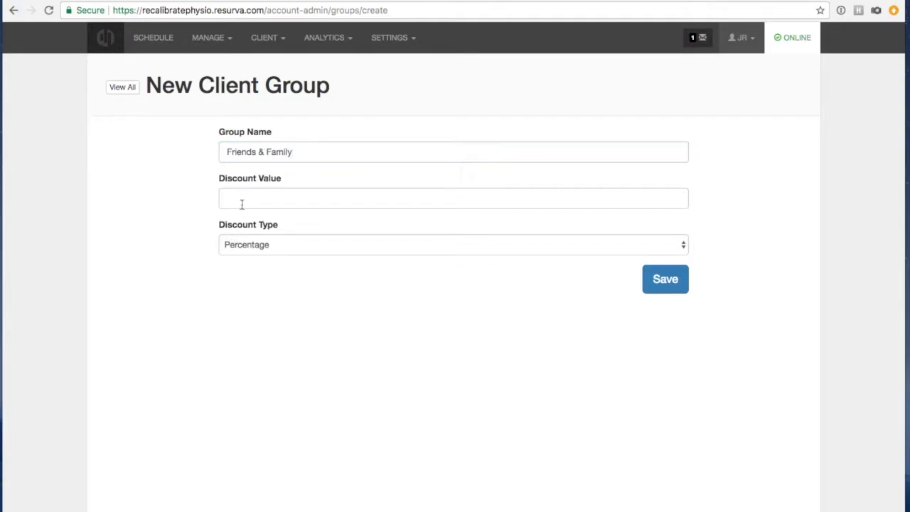
left_click(248, 197)
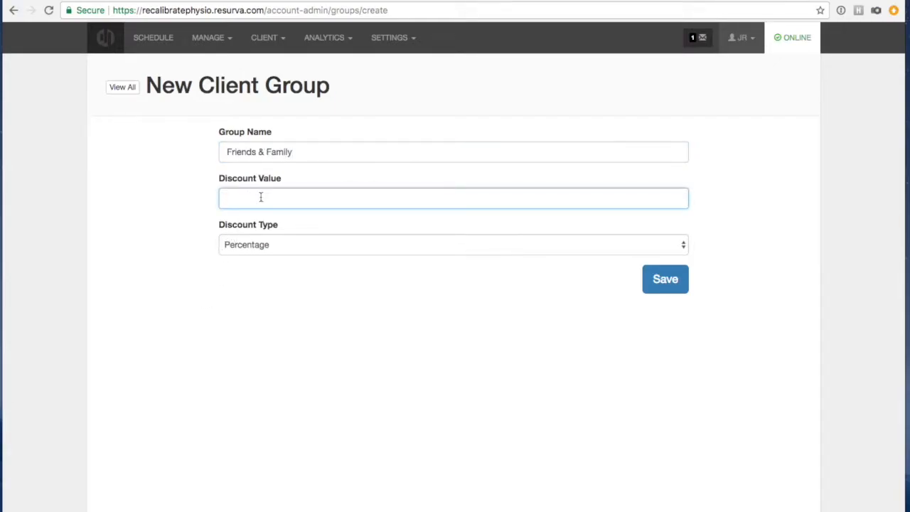
type("15")
left_click(252, 303)
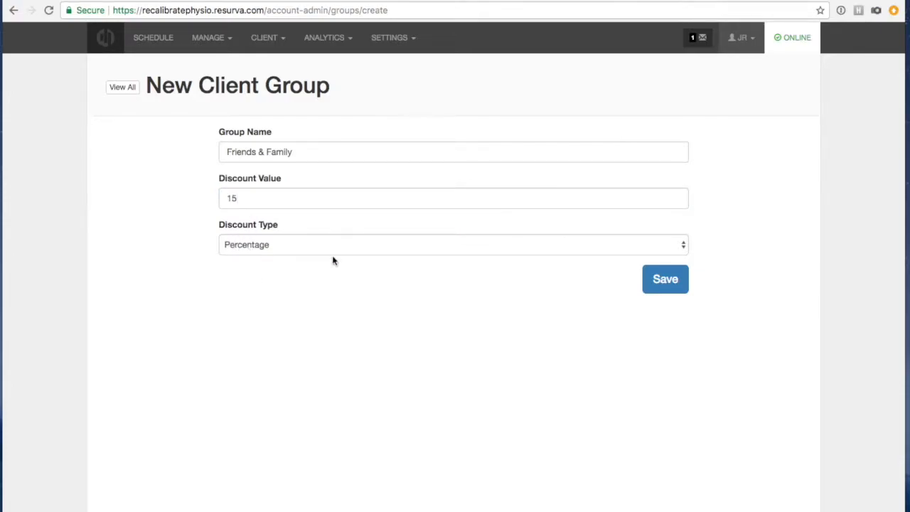
left_click(654, 282)
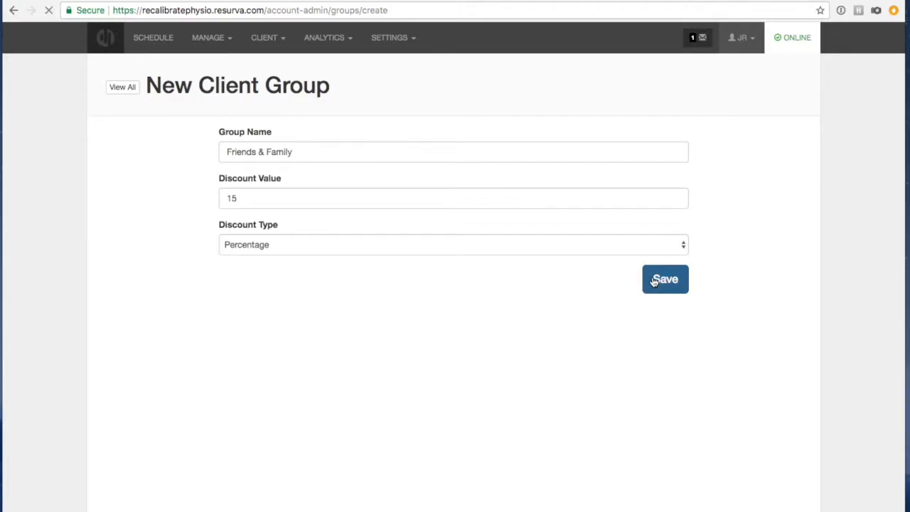
left_click(450, 108)
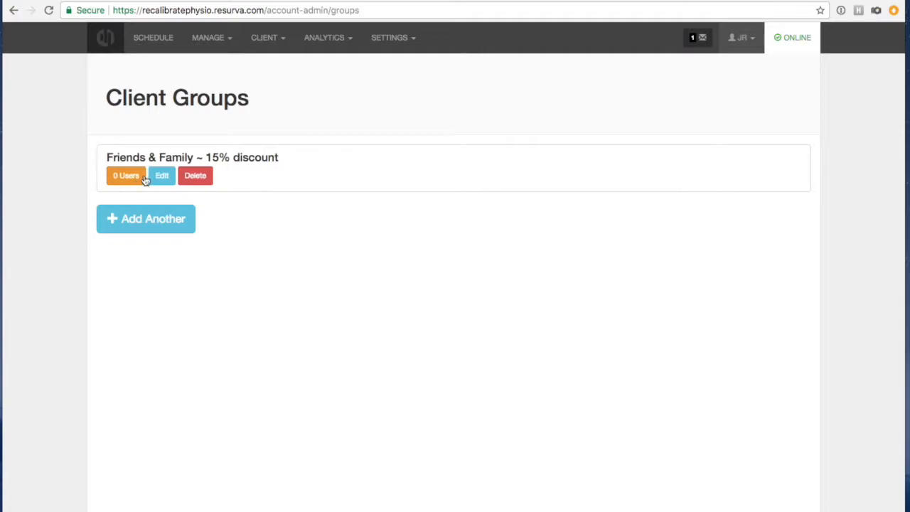
left_click(265, 39)
Move the single client from No Group into the Friends & Family group.
left_click(267, 93)
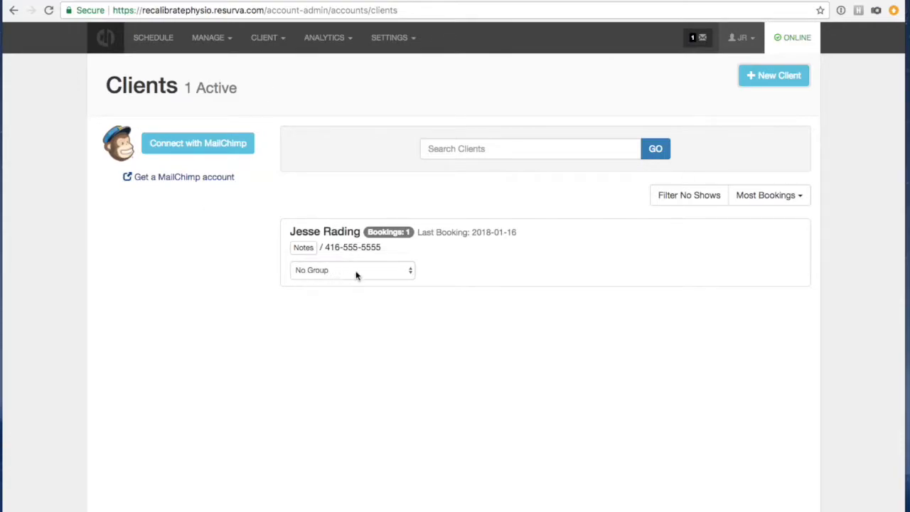
left_click(393, 269)
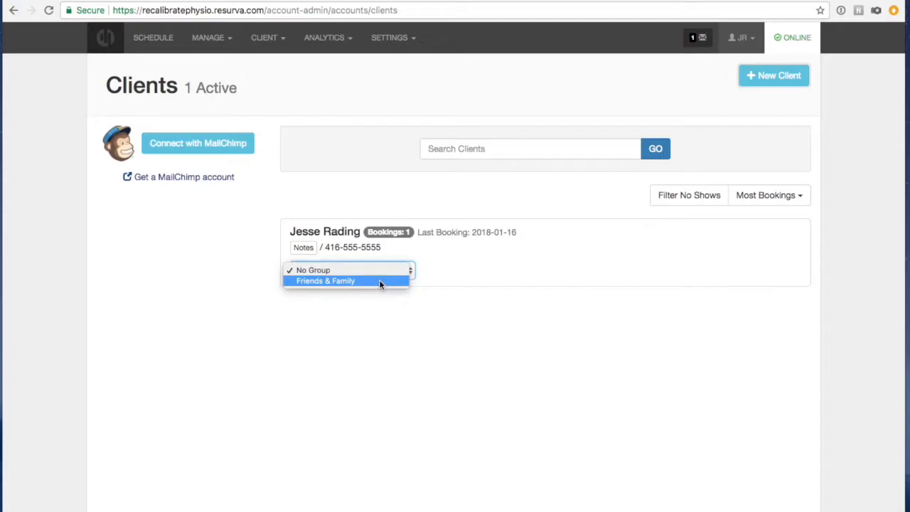
left_click(379, 281)
left_click(467, 266)
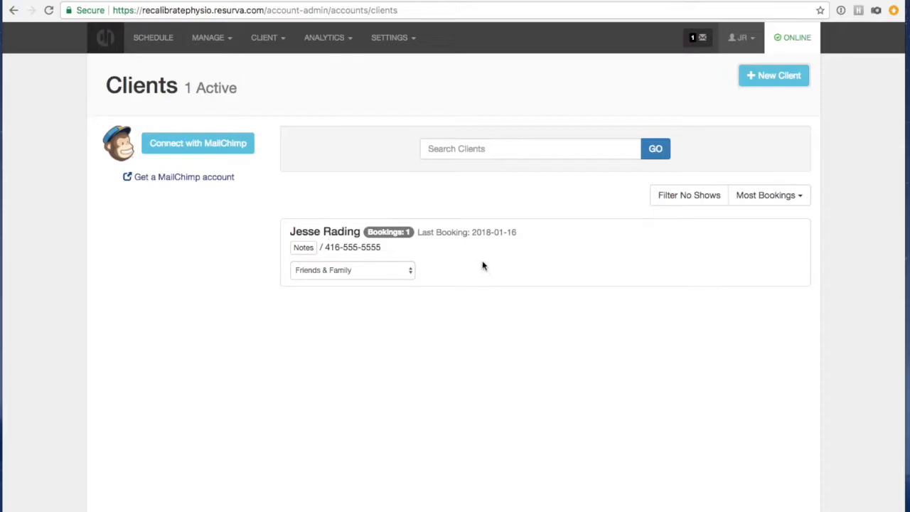
left_click(221, 41)
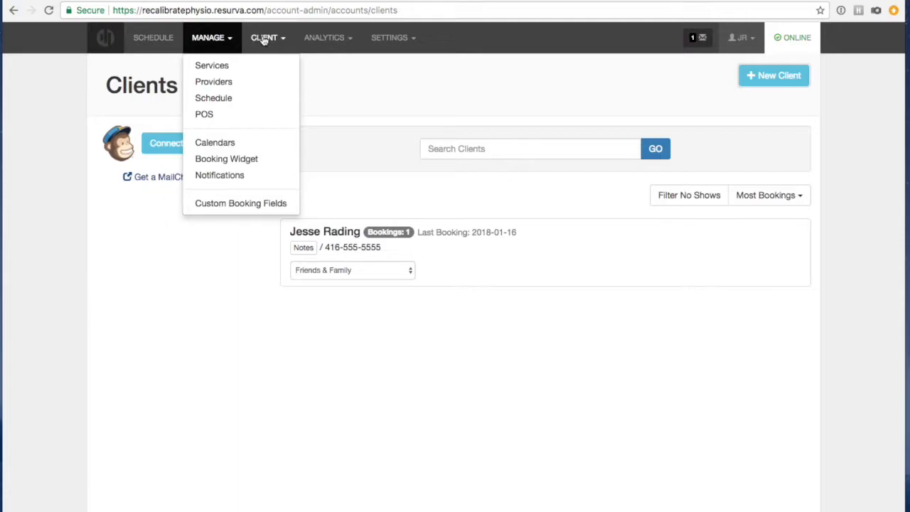
left_click(386, 38)
Browse the Bookings, Services, Clients and Revenue analytics charts, finishing on the 30-day Revenue report.
left_click(336, 39)
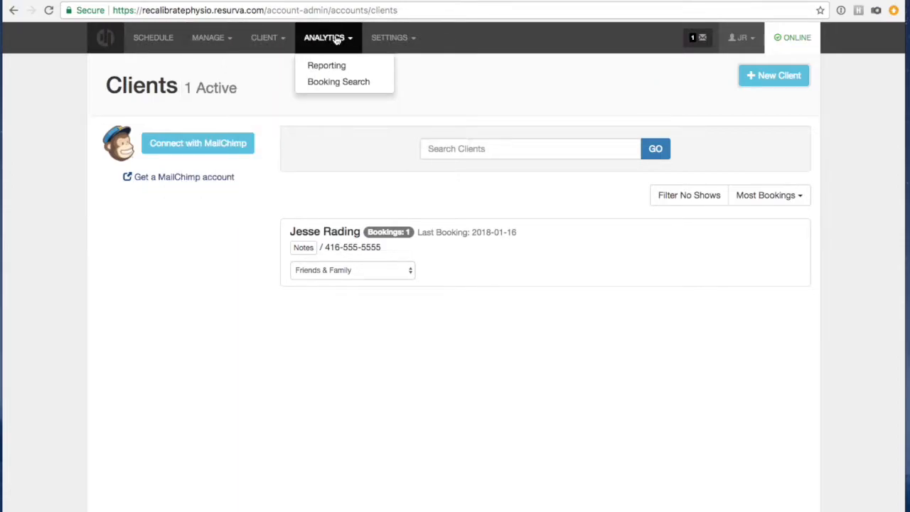
left_click(333, 67)
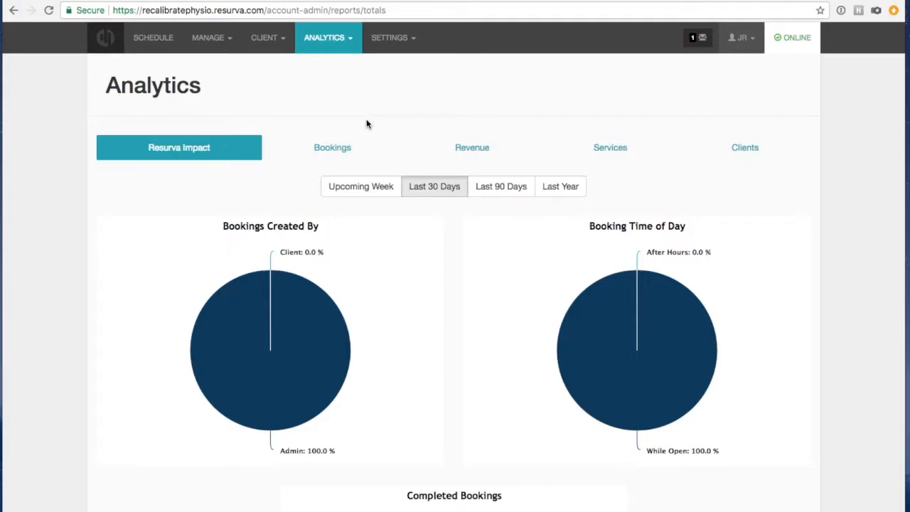
left_click(336, 147)
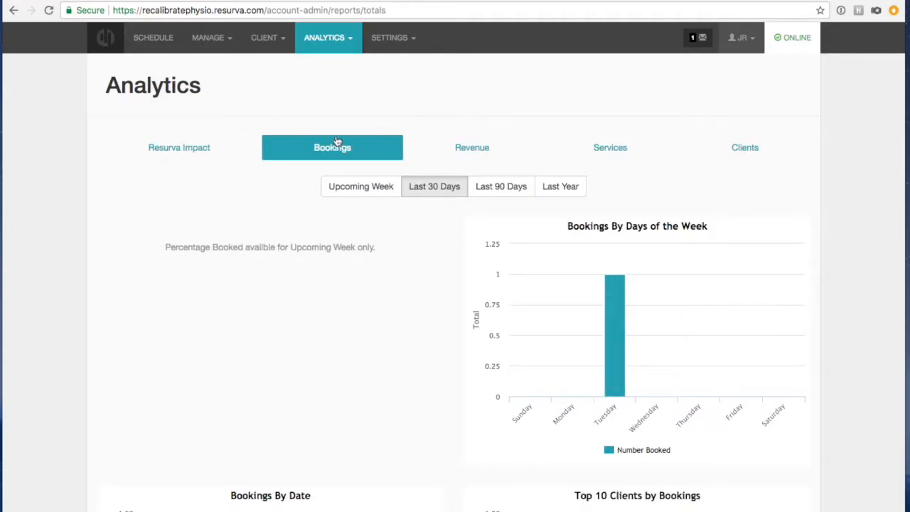
left_click(469, 147)
left_click(604, 148)
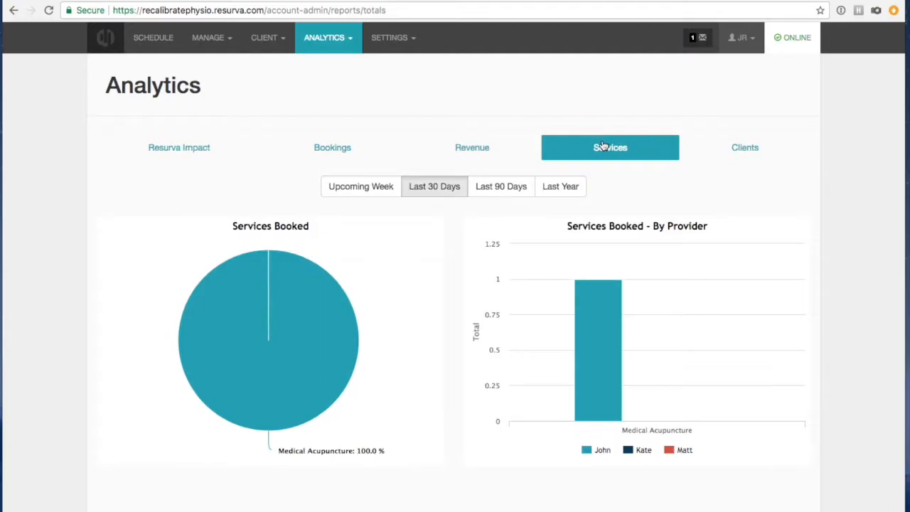
left_click(735, 150)
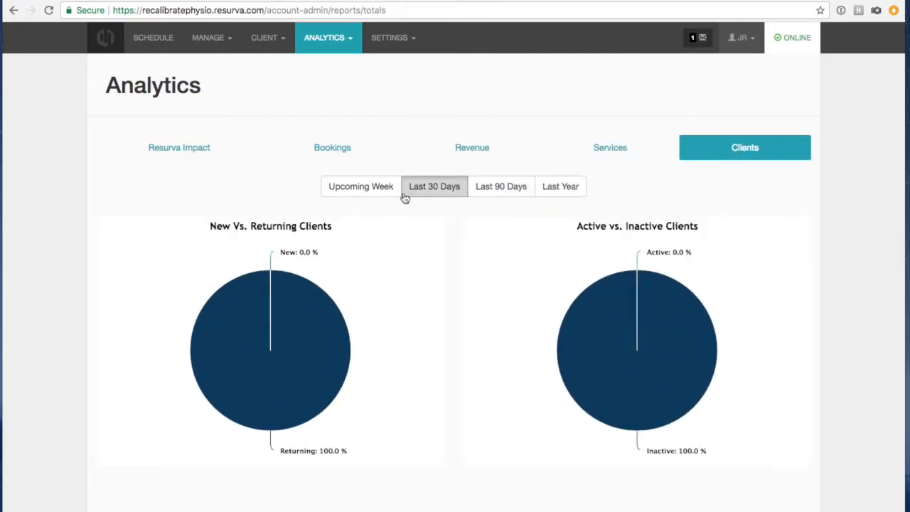
left_click(462, 150)
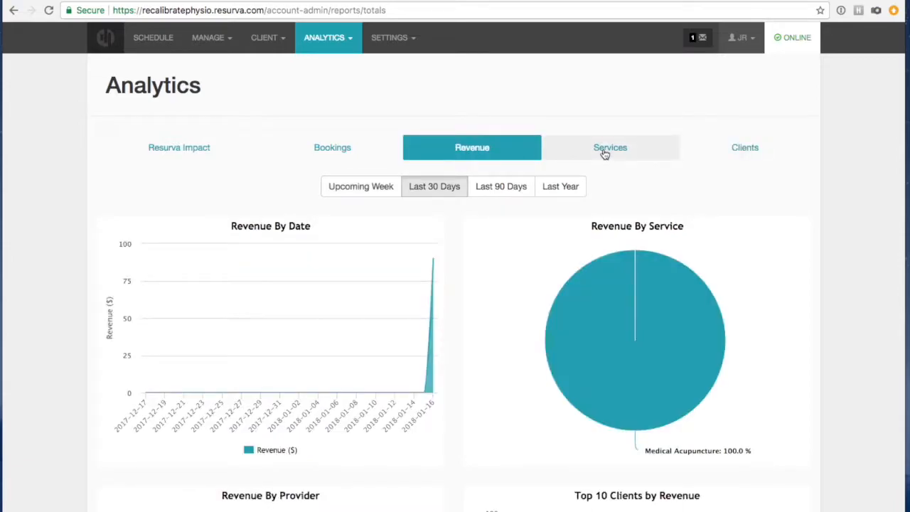
scroll(640, 224, "down", 3)
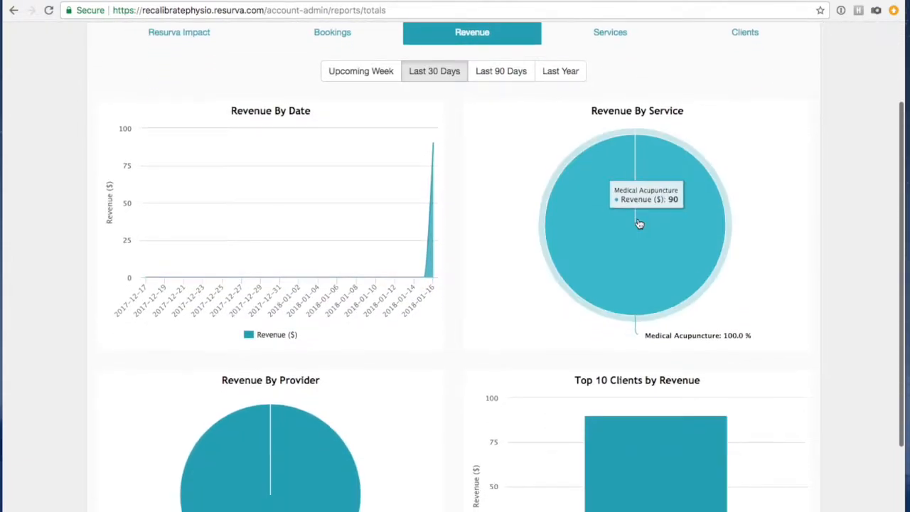
scroll(539, 227, "up", 3)
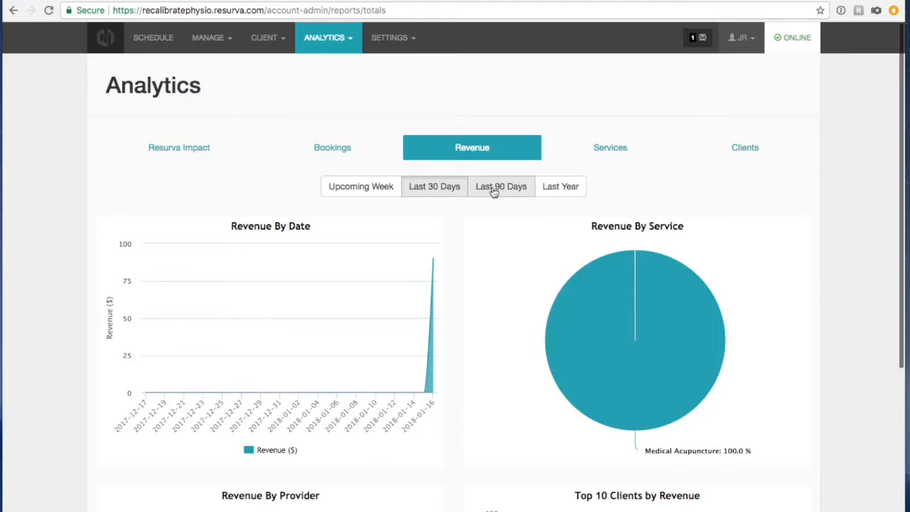
scroll(492, 191, "down", 6)
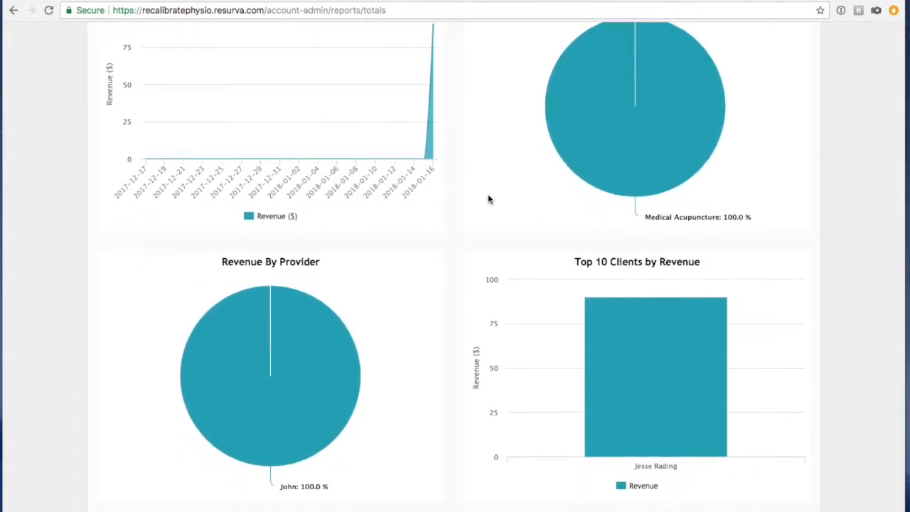
scroll(492, 192, "up", 6)
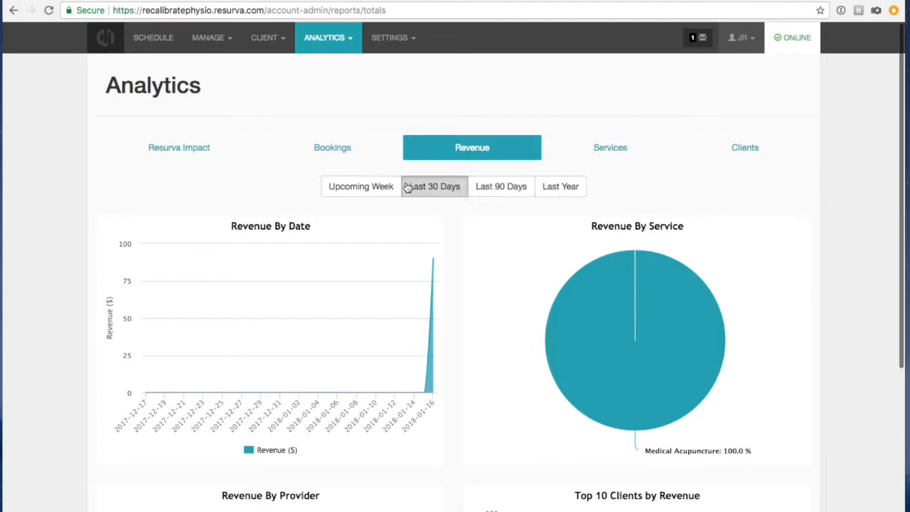
left_click(324, 43)
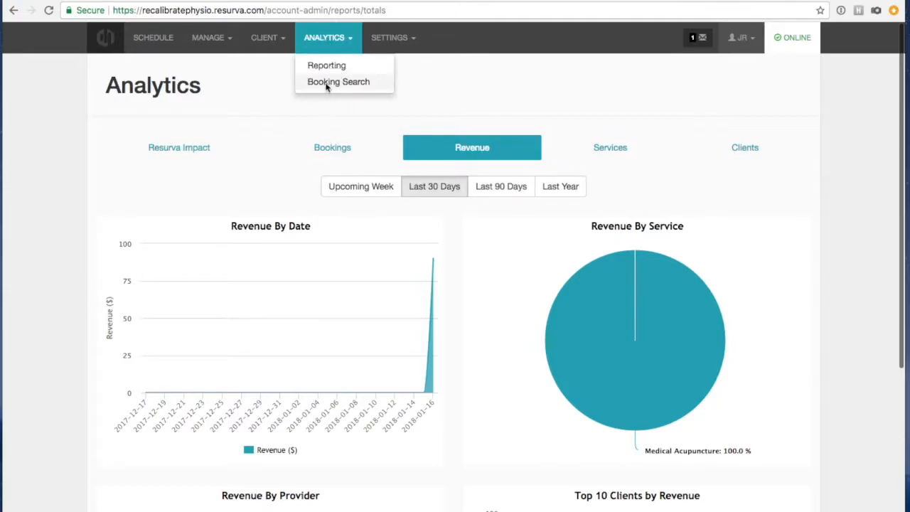
Open Booking Search's advanced filters and filter by the Physiotherapy service.
left_click(325, 88)
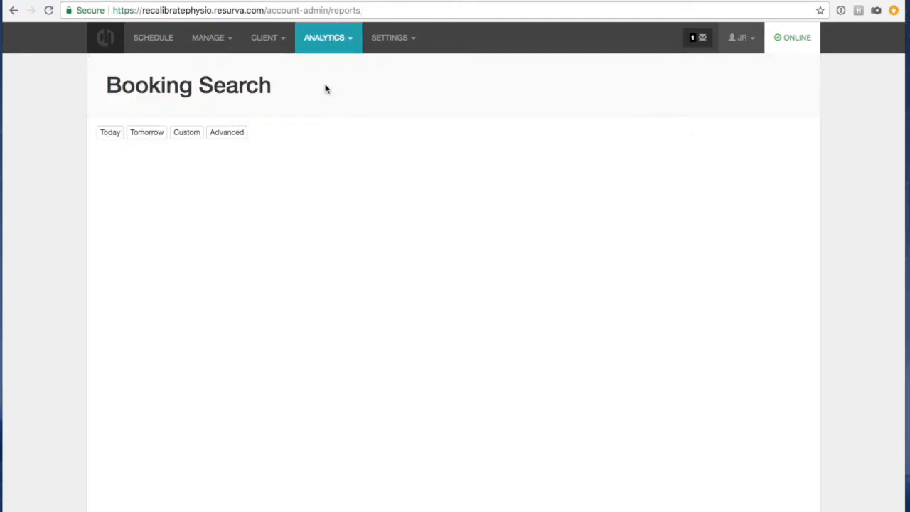
left_click(219, 135)
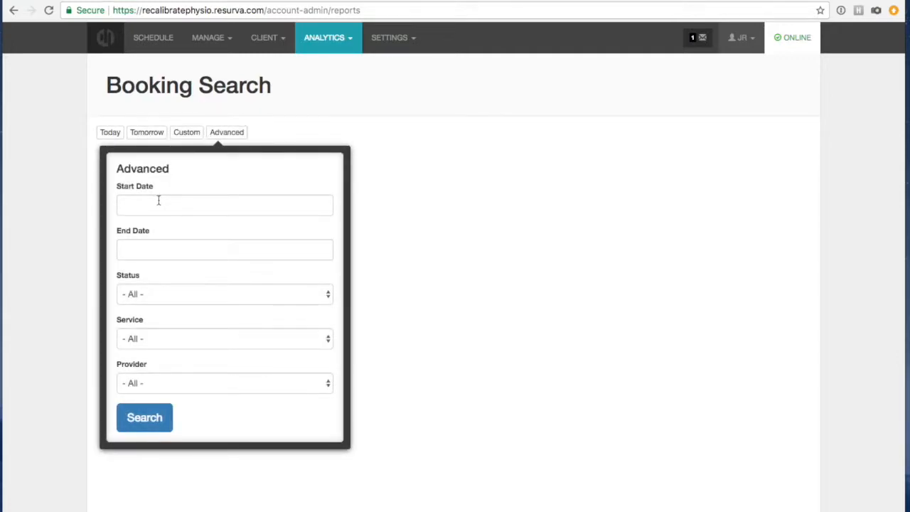
left_click(159, 201)
left_click(203, 173)
left_click(135, 342)
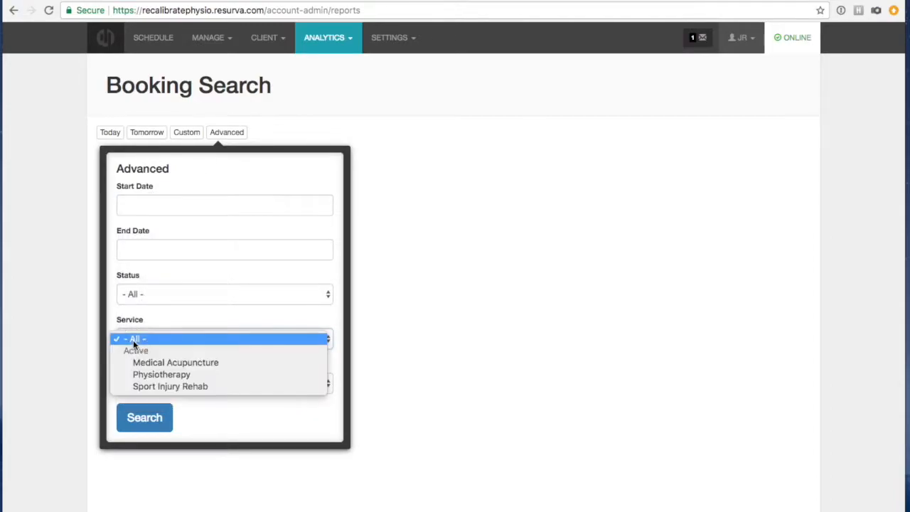
left_click(181, 374)
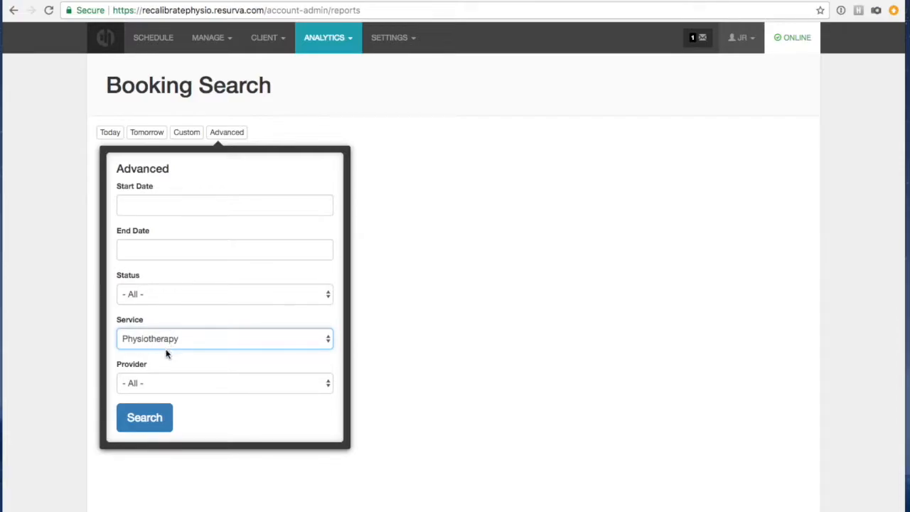
Keep all providers and all booking statuses, leaving Physiotherapy as the service filter.
left_click(151, 386)
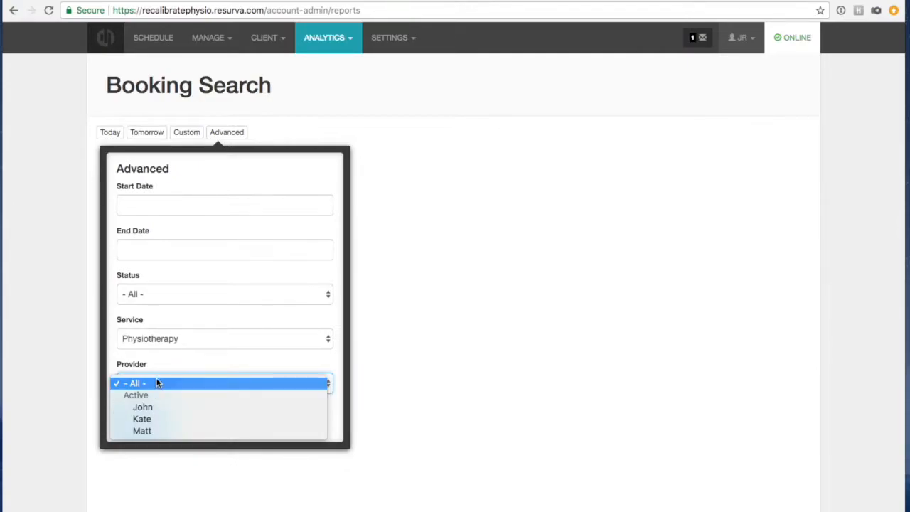
left_click(161, 363)
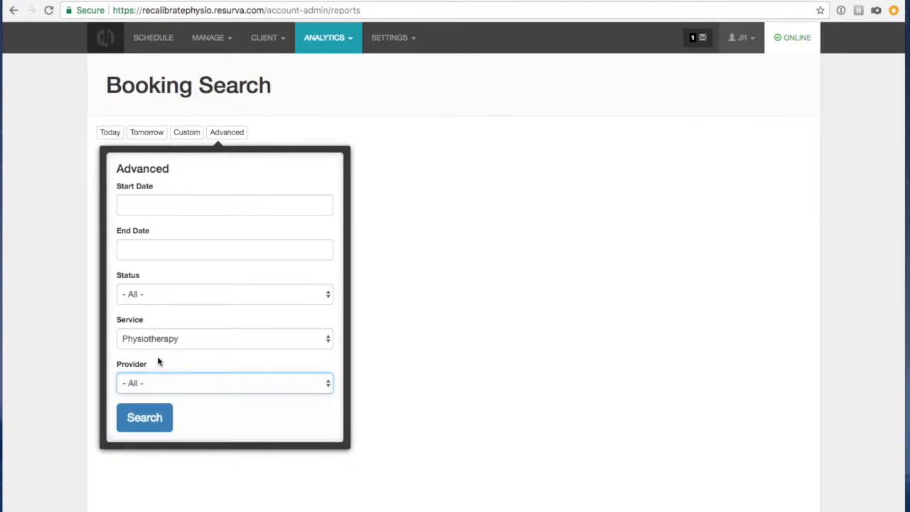
left_click(161, 297)
left_click(173, 272)
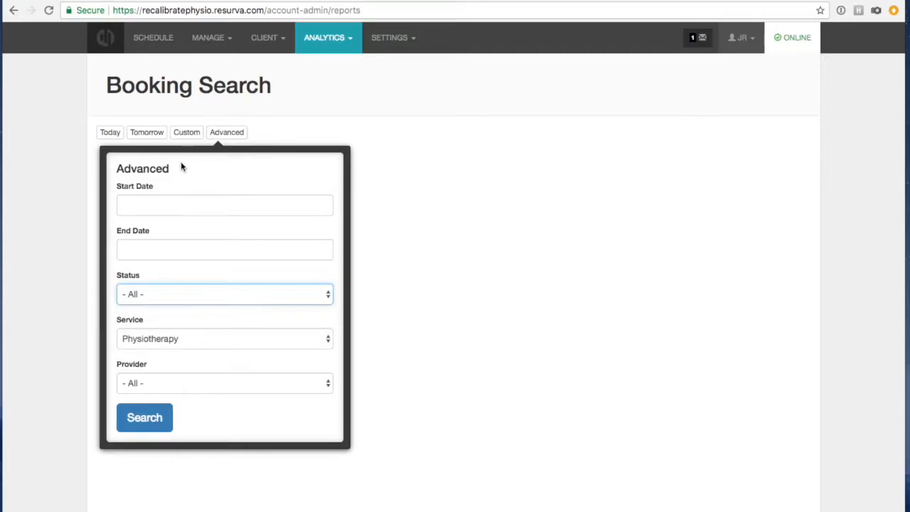
left_click(132, 342)
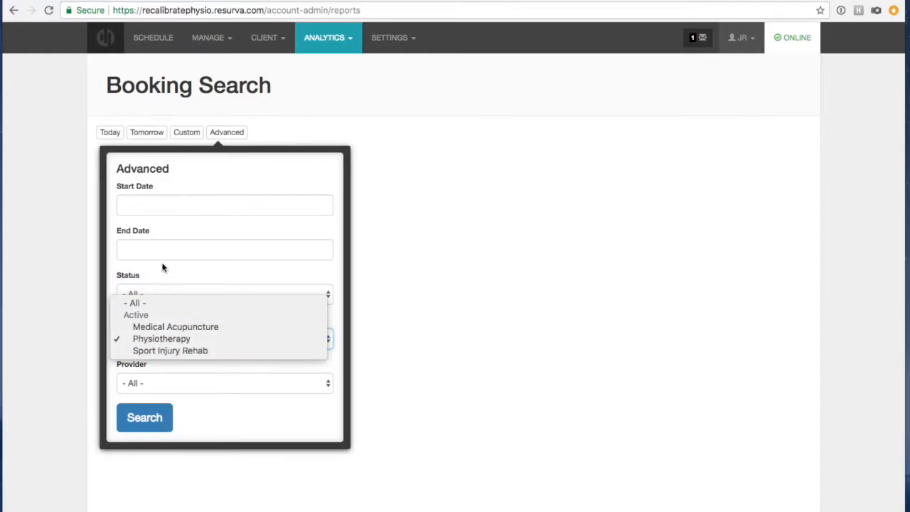
left_click(191, 183)
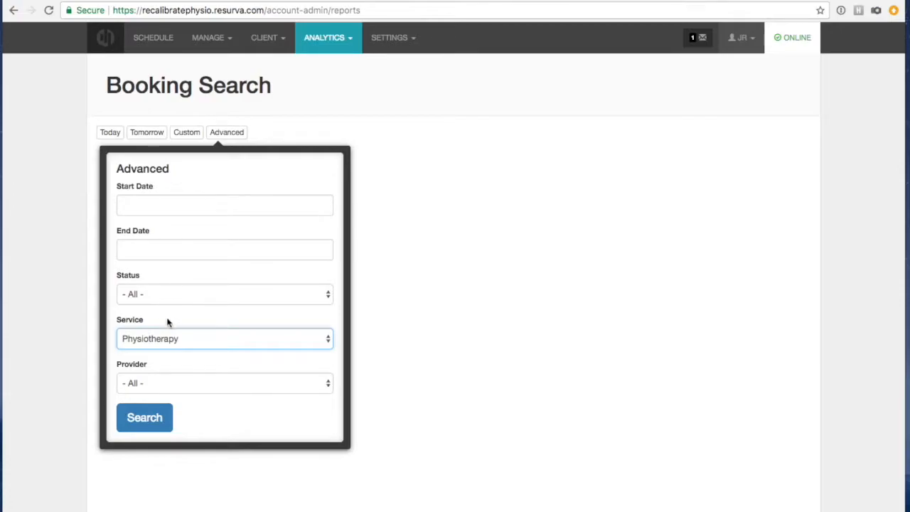
left_click(246, 423)
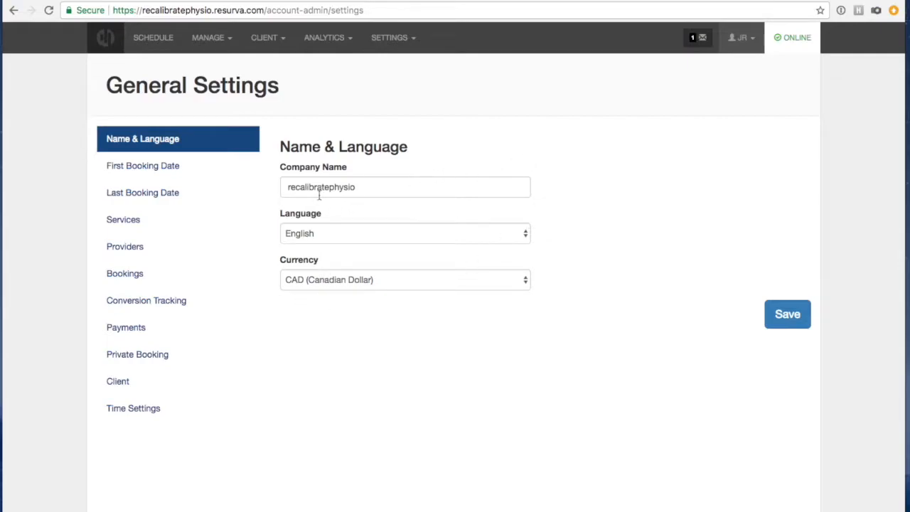
Rename the company from 'recalibratephysio' to 'Recalibrate Physio' and save the settings.
left_click(288, 187)
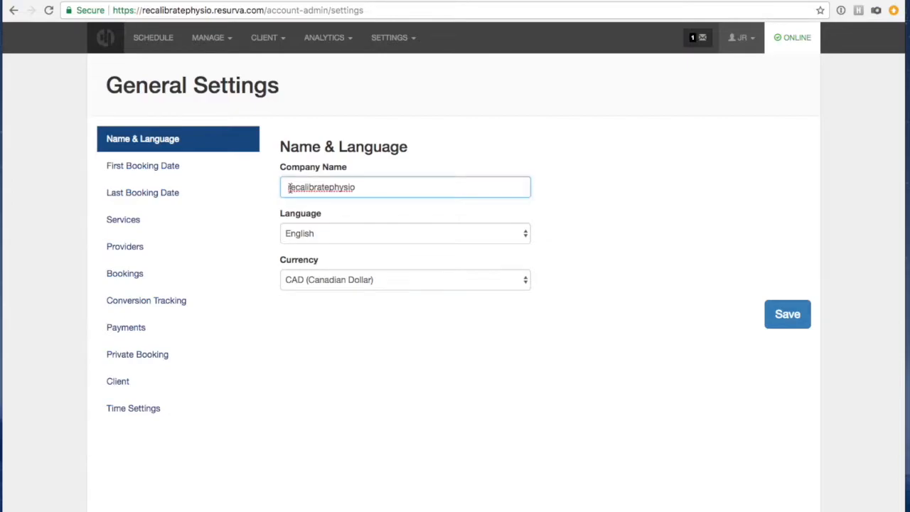
key("Delete")
type("R")
key("Delete")
type("P")
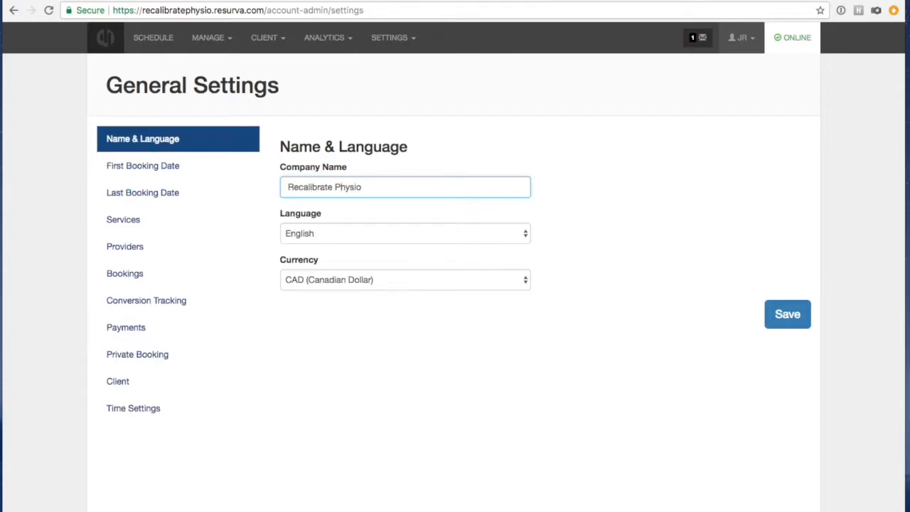
left_click(579, 210)
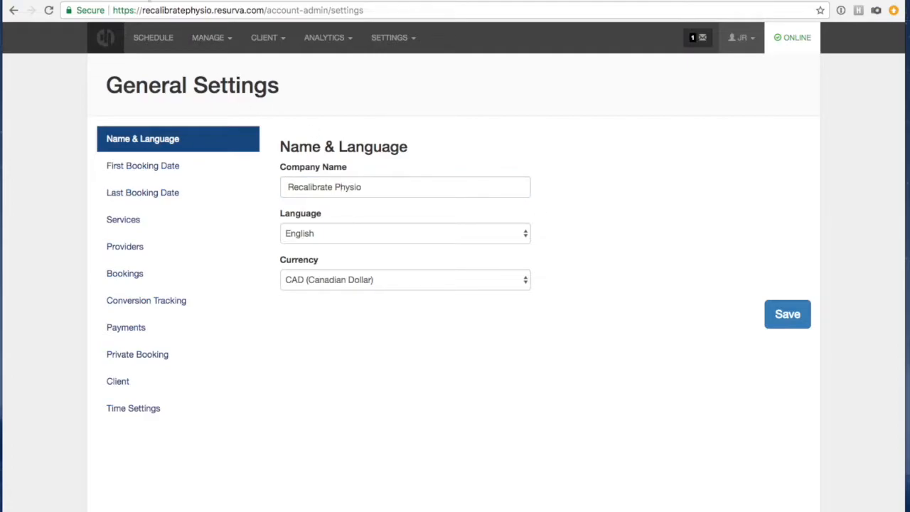
left_click(789, 313)
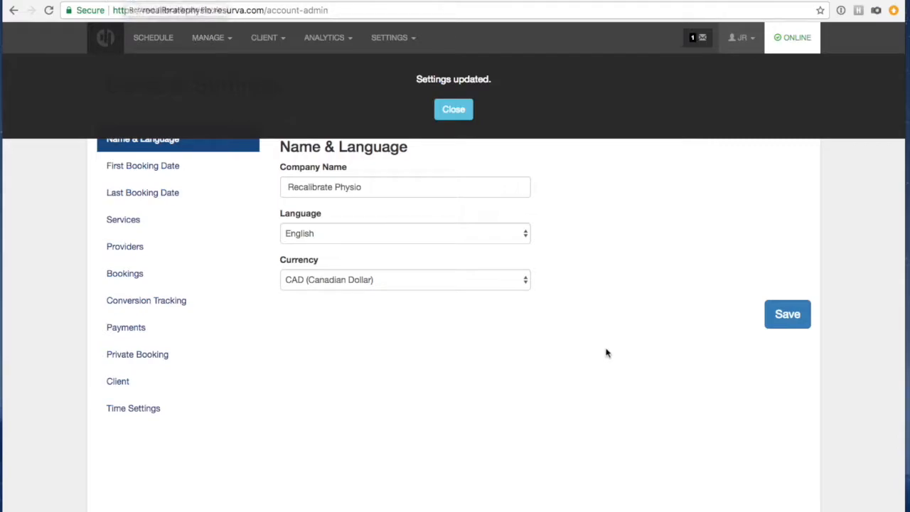
left_click(454, 111)
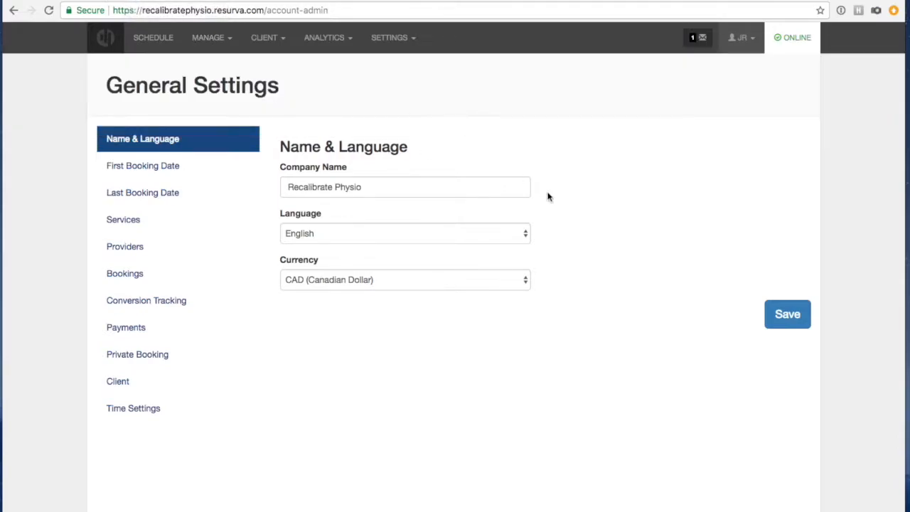
Activate the first booking date limit as a variable date of 1 Day from today.
left_click(152, 171)
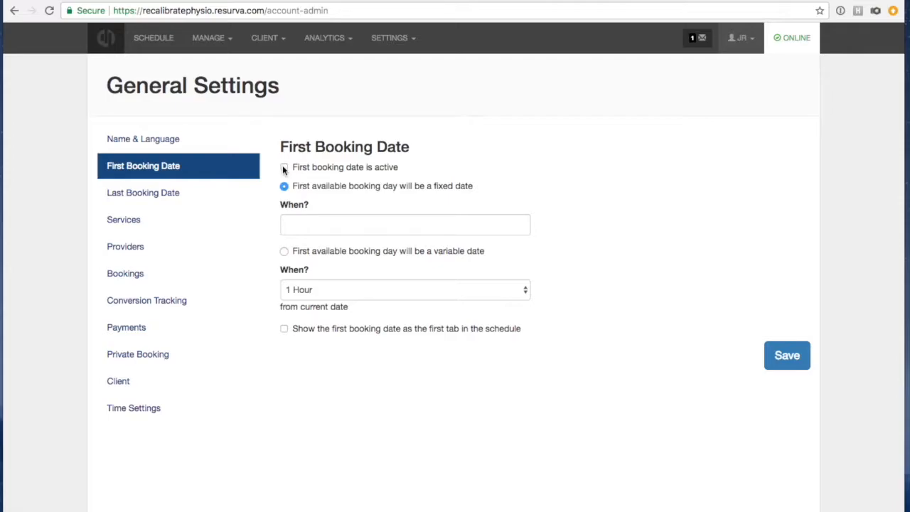
left_click(284, 168)
left_click(284, 251)
left_click(325, 287)
left_click(543, 274)
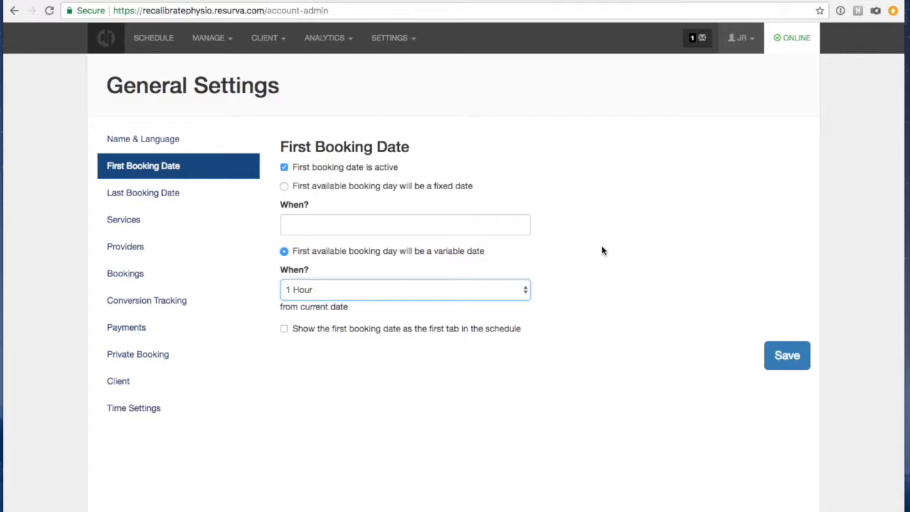
left_click(337, 287)
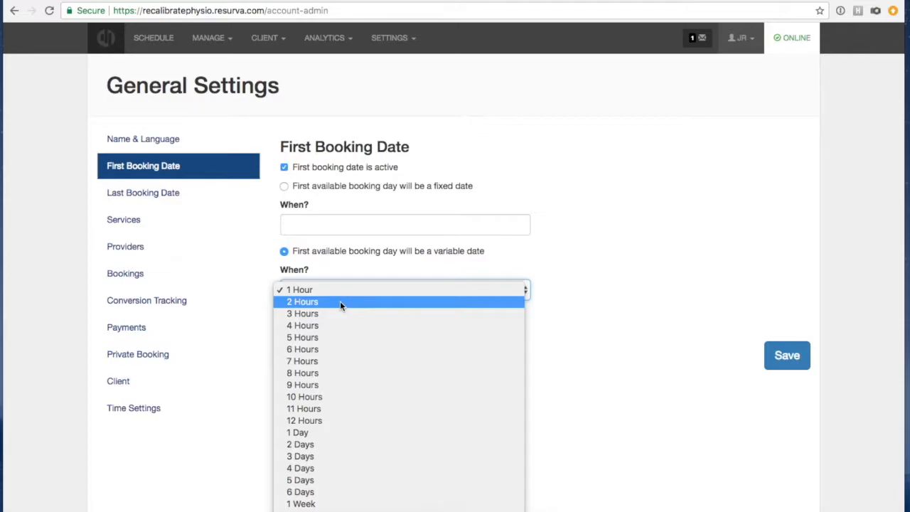
left_click(491, 253)
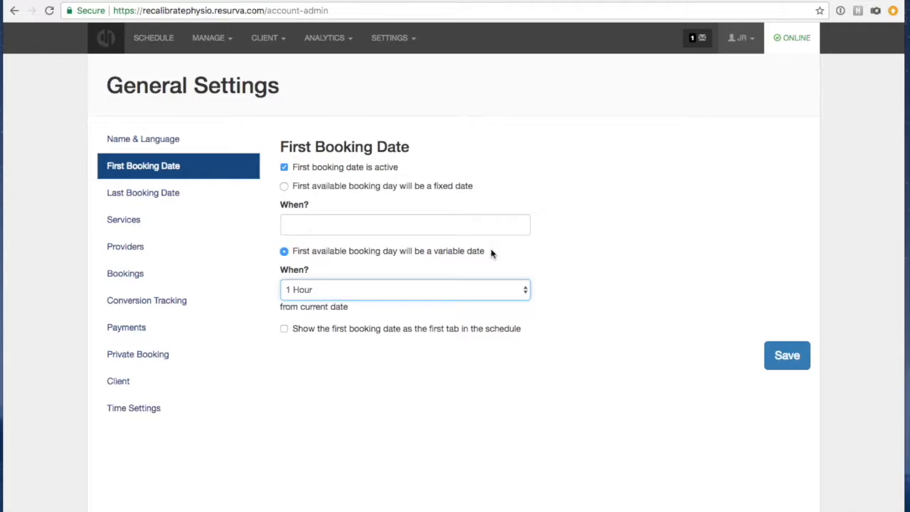
left_click(462, 288)
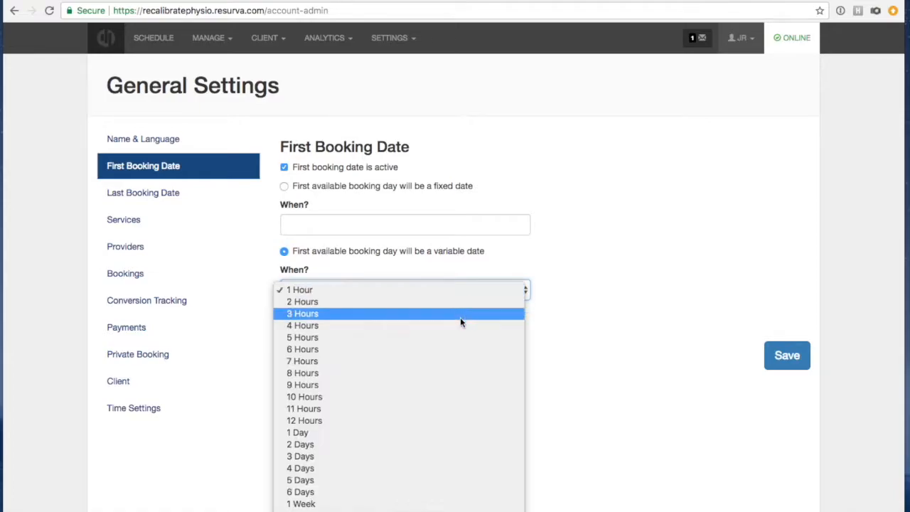
left_click(444, 432)
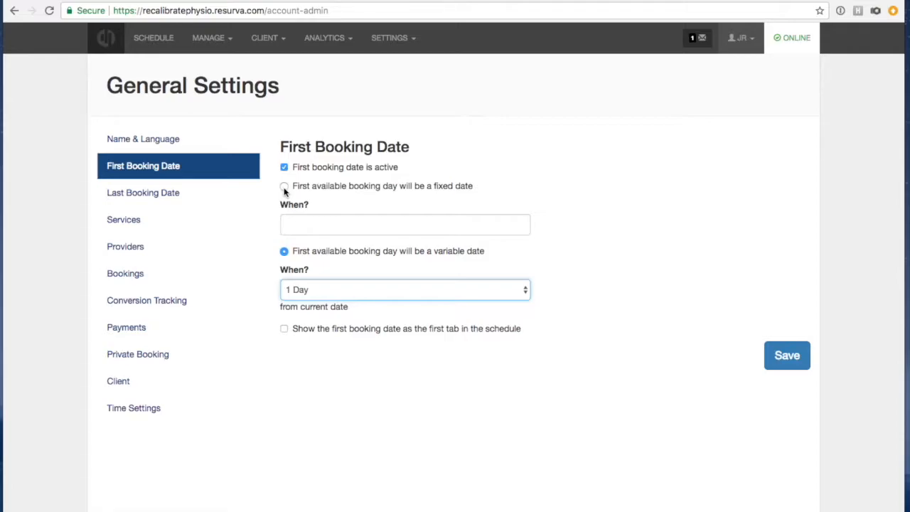
Make the first booking date a fixed date of February 16, 2018 and save it.
left_click(284, 185)
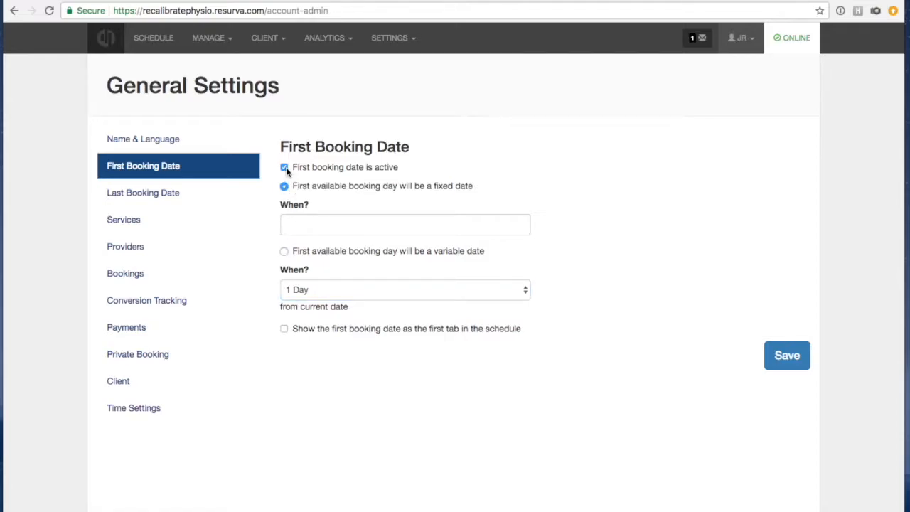
left_click(304, 223)
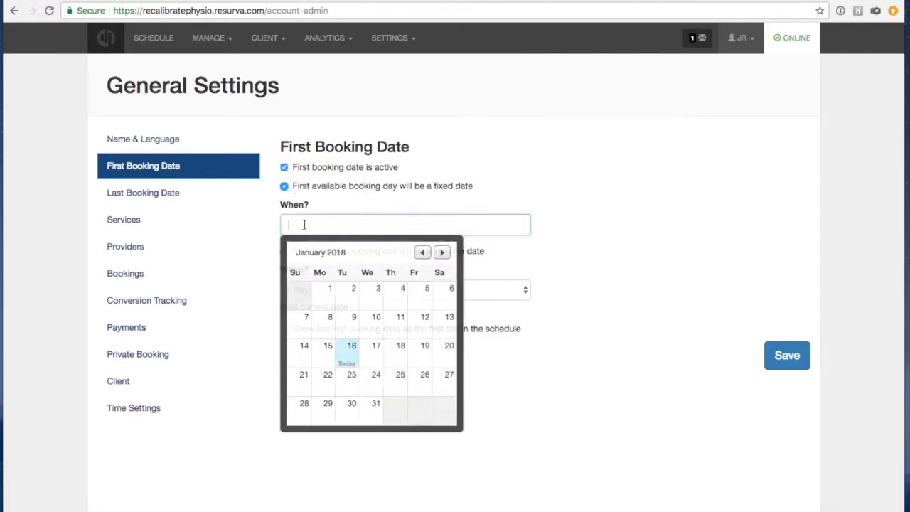
left_click(444, 254)
left_click(424, 354)
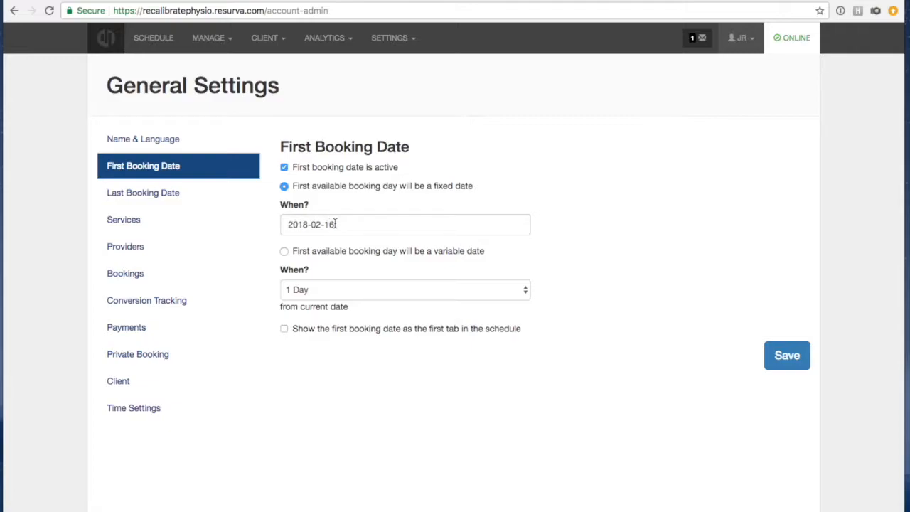
left_click(785, 357)
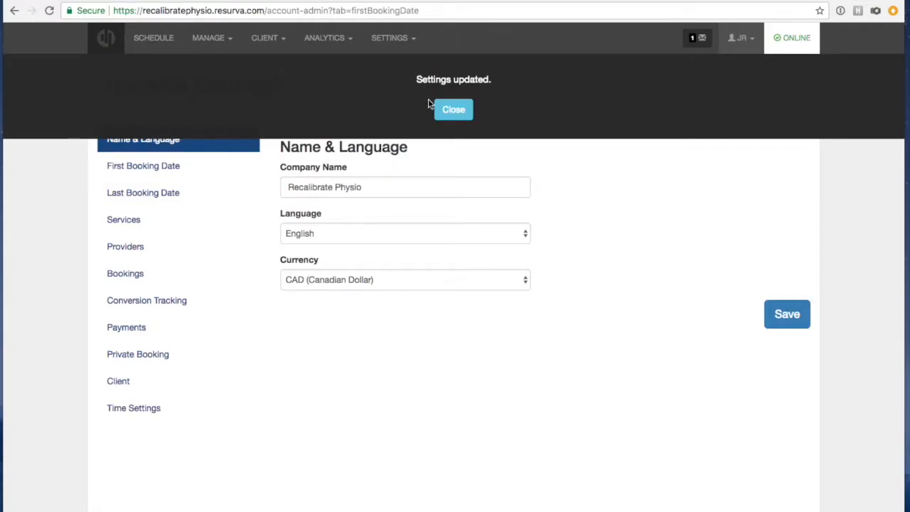
left_click(436, 110)
left_click(313, 1)
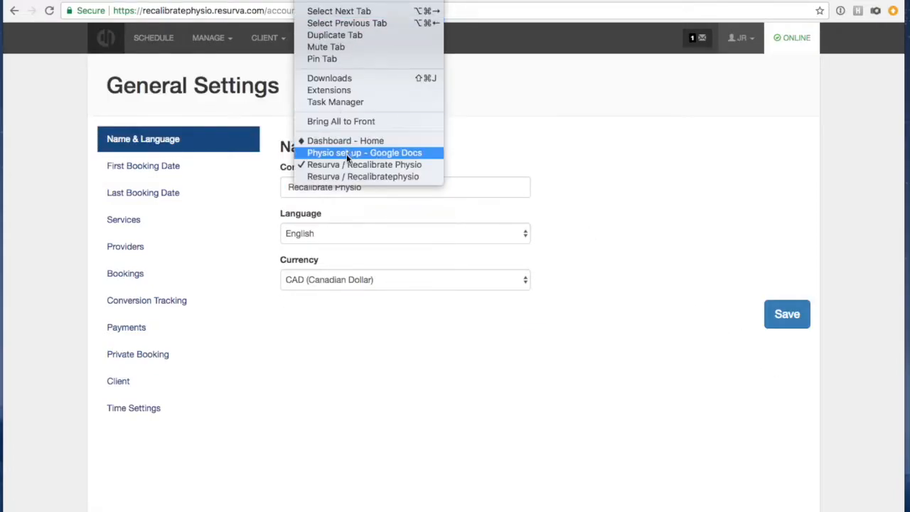
Start a Physiotherapy booking on the public page to confirm days before February 16, 2018 are unavailable.
left_click(341, 177)
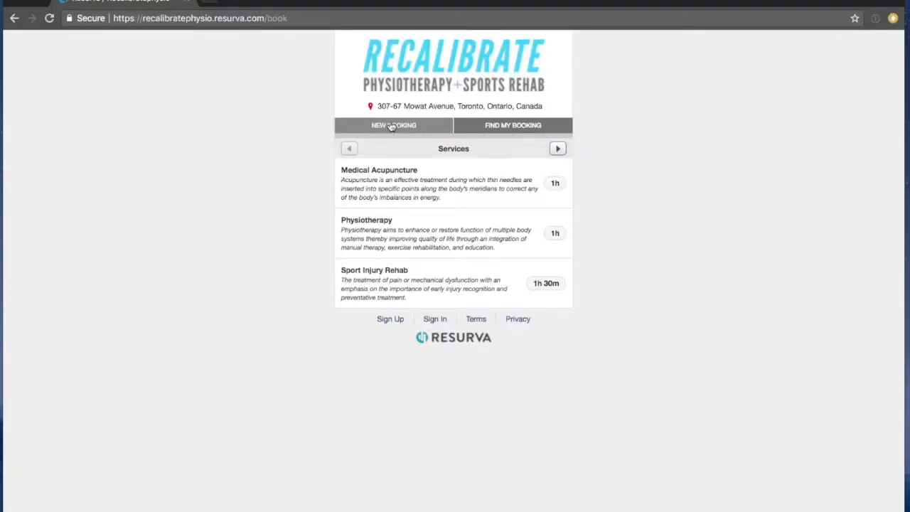
left_click(391, 126)
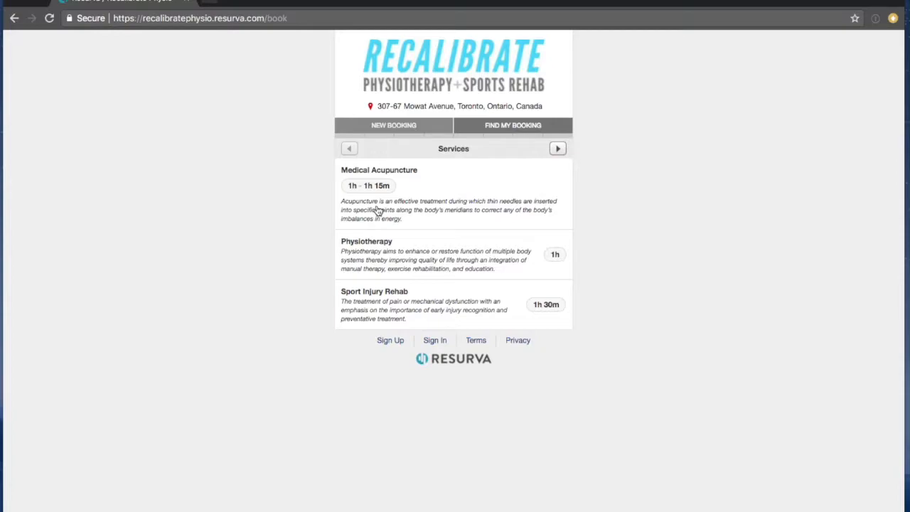
left_click(375, 254)
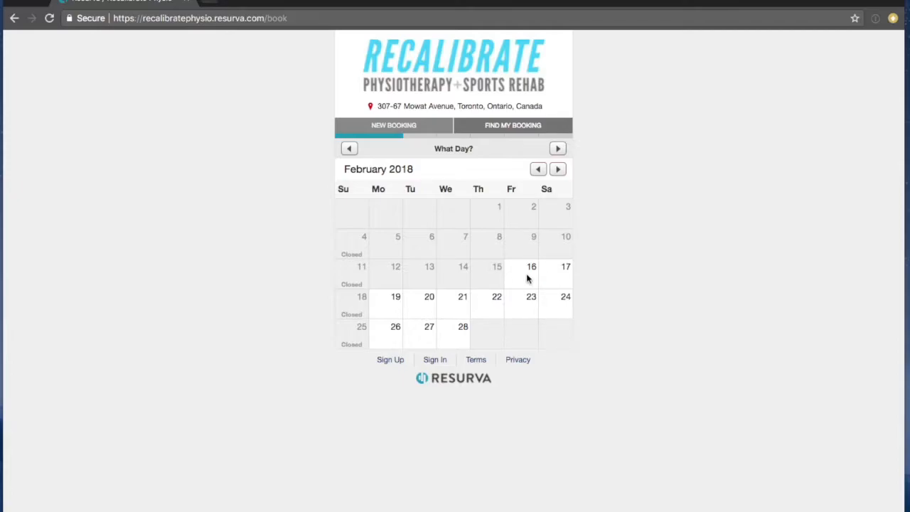
left_click(527, 276)
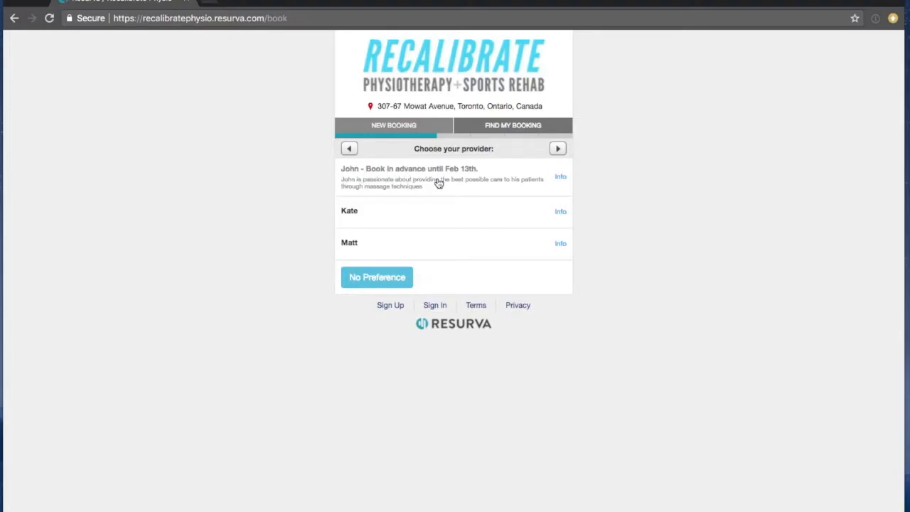
left_click(391, 128)
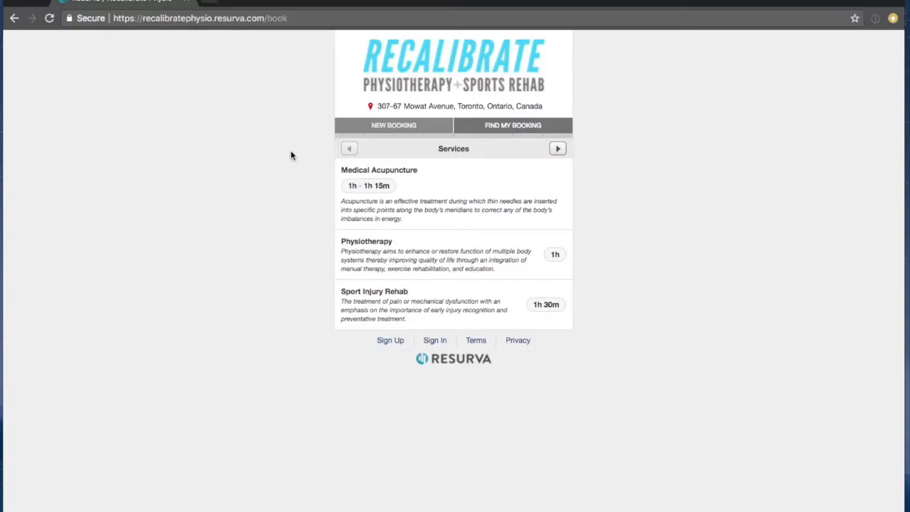
left_click(353, 245)
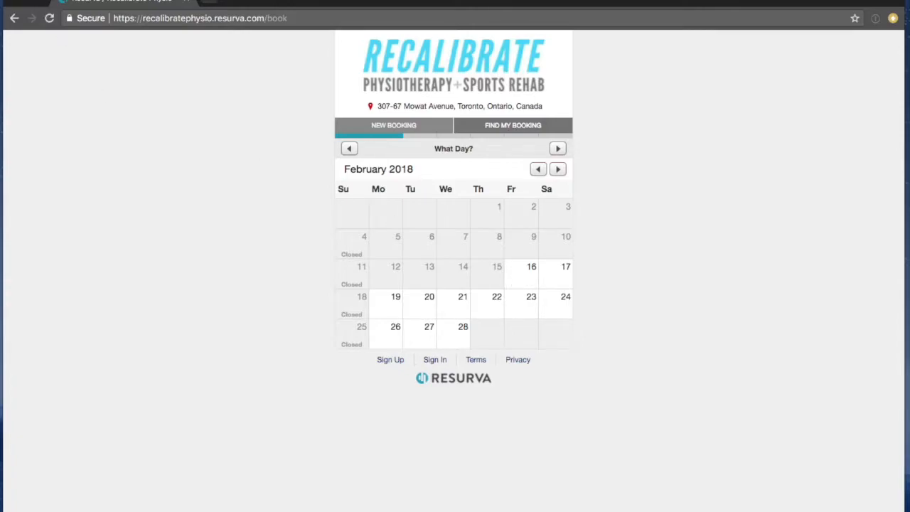
left_click(310, 2)
Deactivate the first booking date restriction in the admin settings and save.
left_click(317, 164)
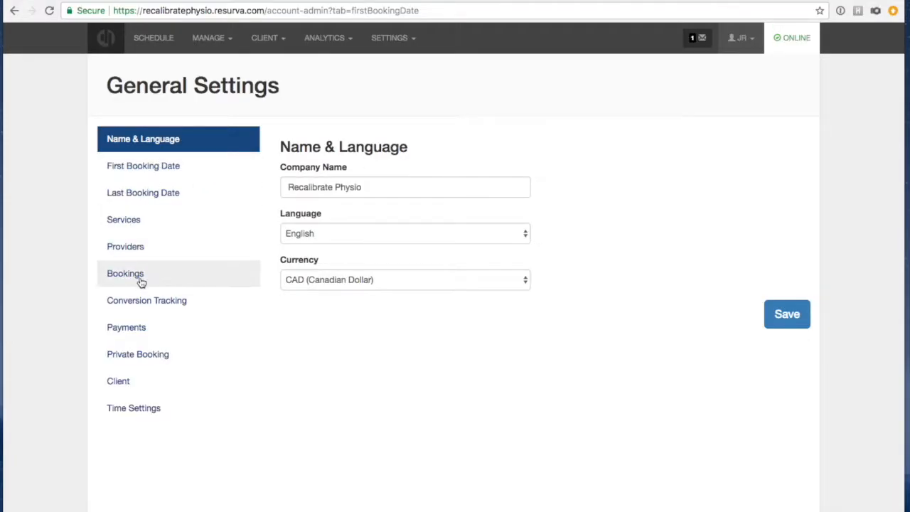
left_click(130, 176)
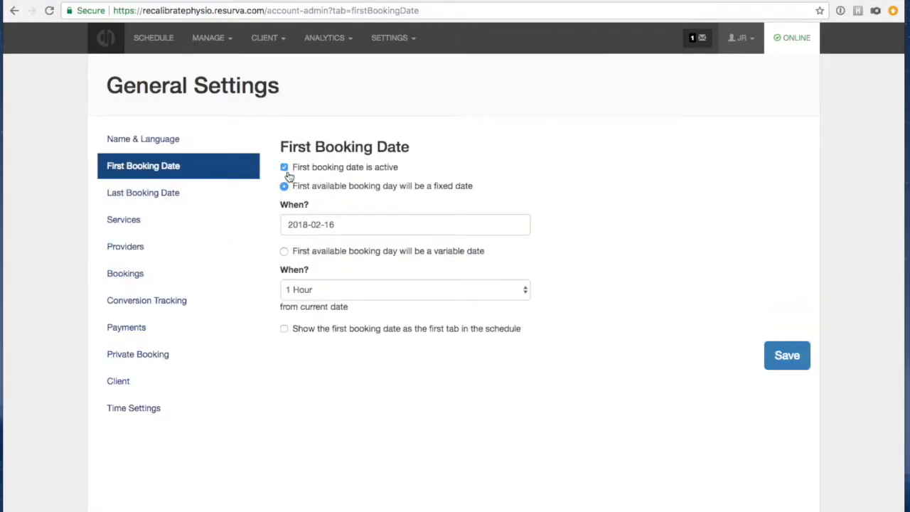
left_click(284, 168)
left_click(800, 355)
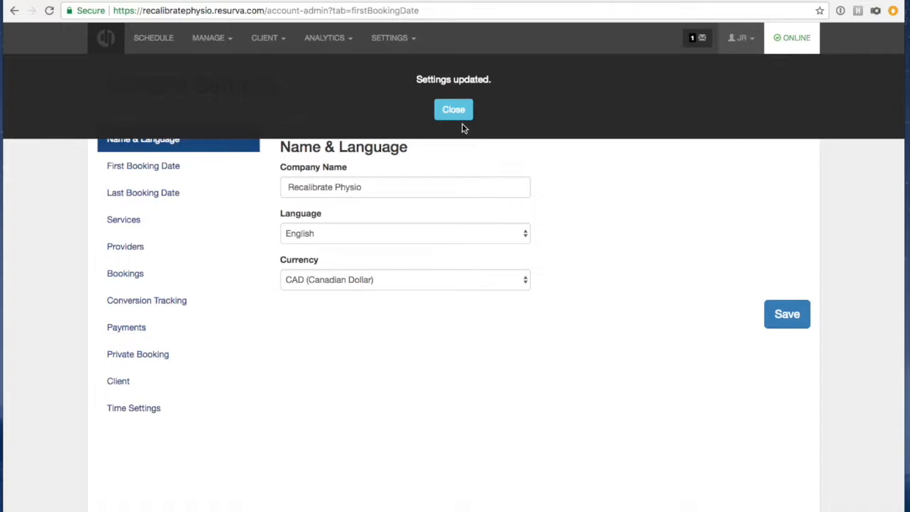
left_click(459, 112)
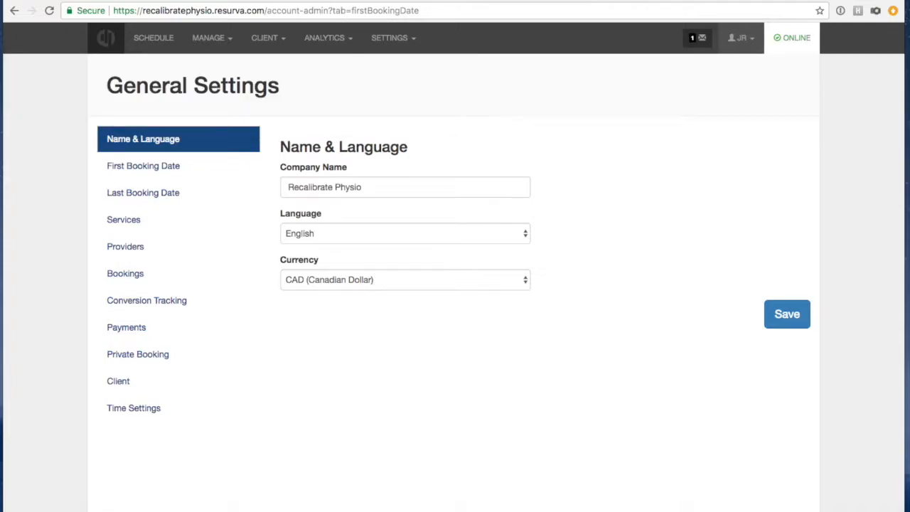
Check that the public booking calendar offers January 17, then return to the settings window.
left_click(313, 0)
left_click(332, 163)
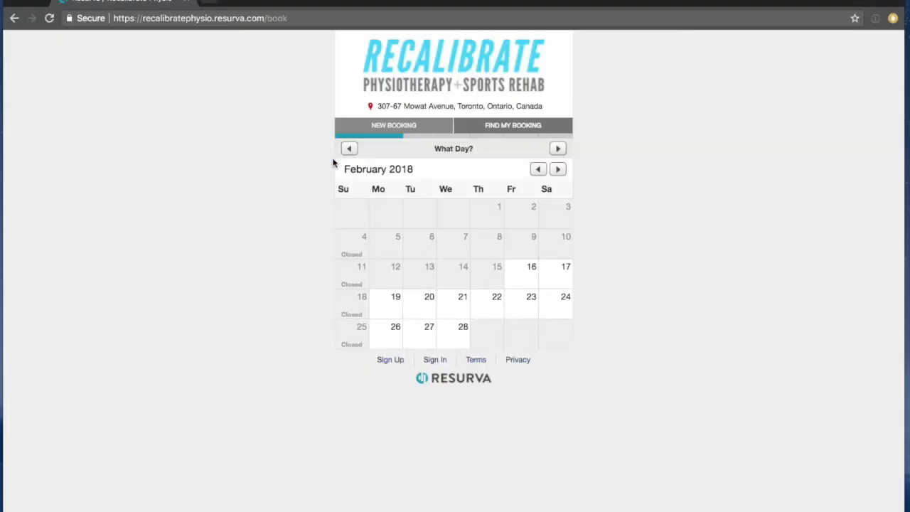
left_click(393, 133)
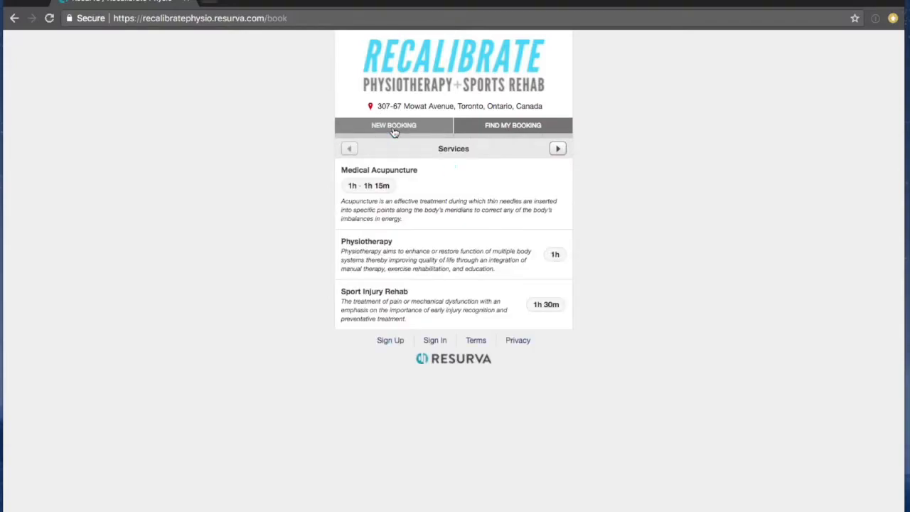
left_click(428, 202)
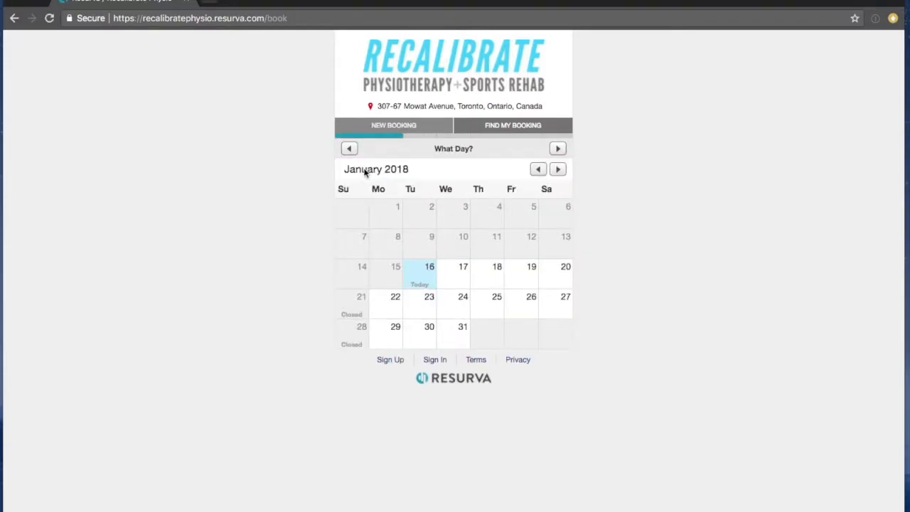
left_click(449, 274)
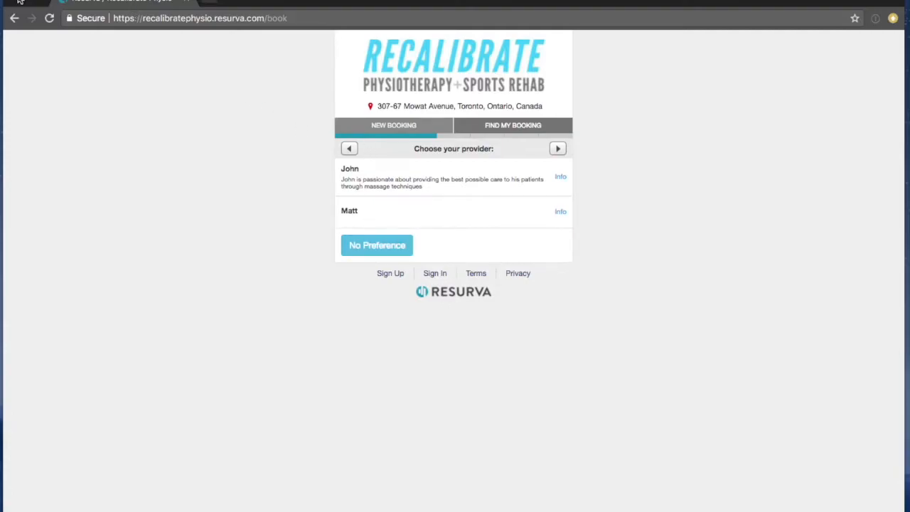
left_click(313, 1)
left_click(313, 174)
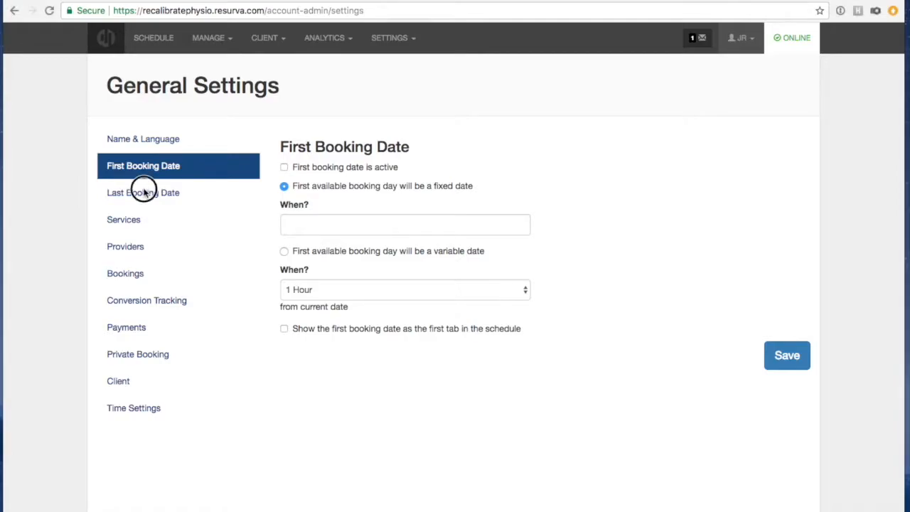
Set Multiple Service Selection to Enabled in the Services settings and save.
left_click(144, 193)
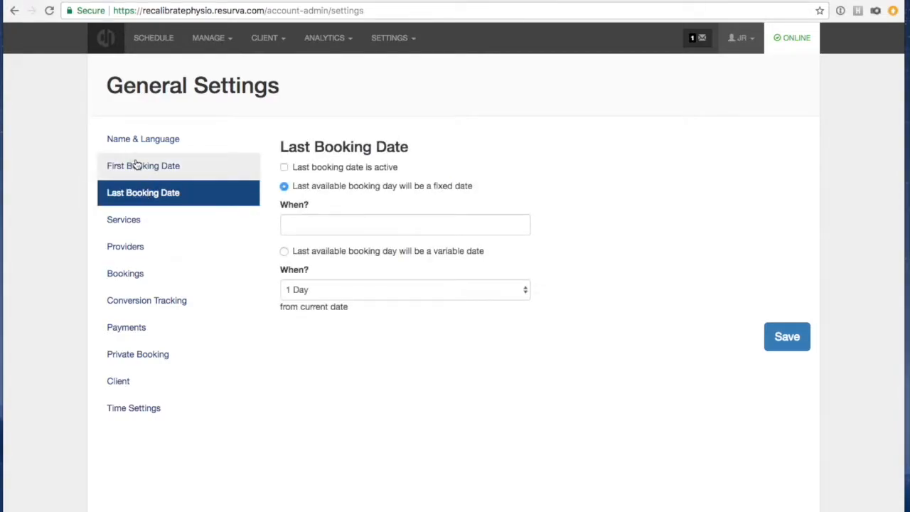
left_click(123, 220)
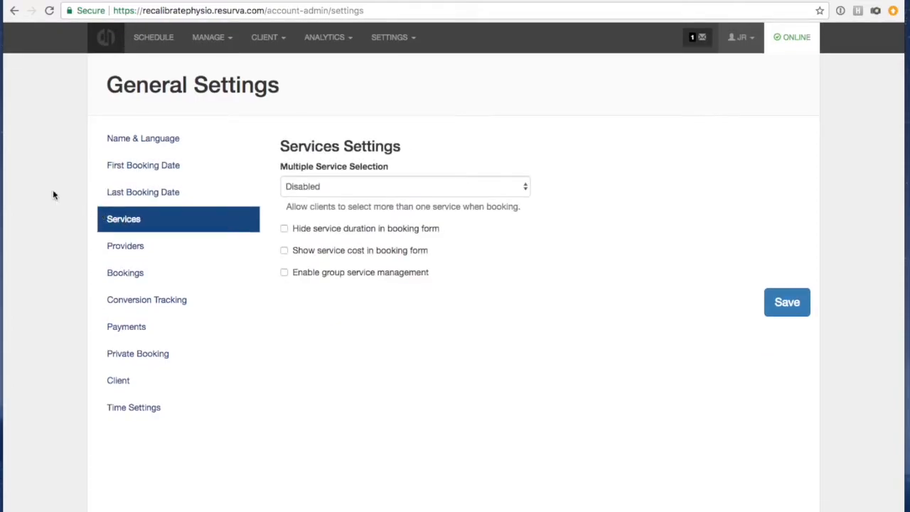
left_click(310, 189)
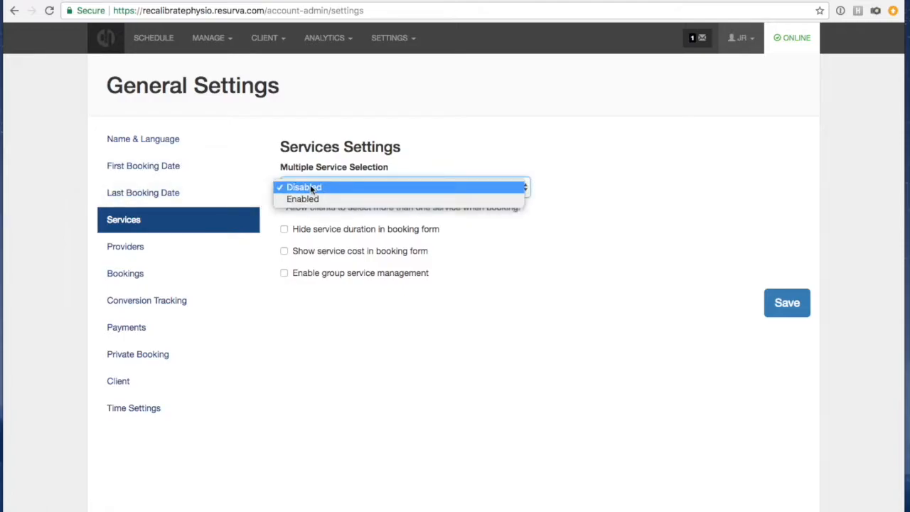
left_click(311, 200)
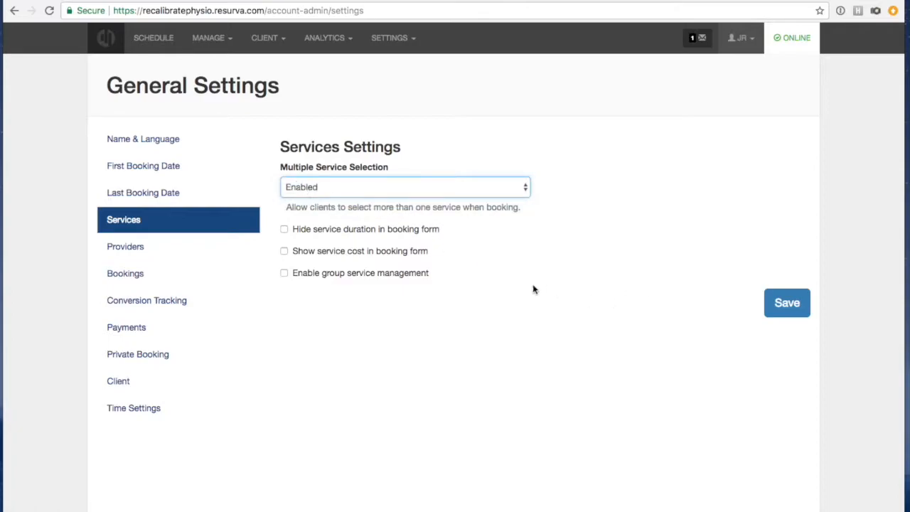
left_click(766, 299)
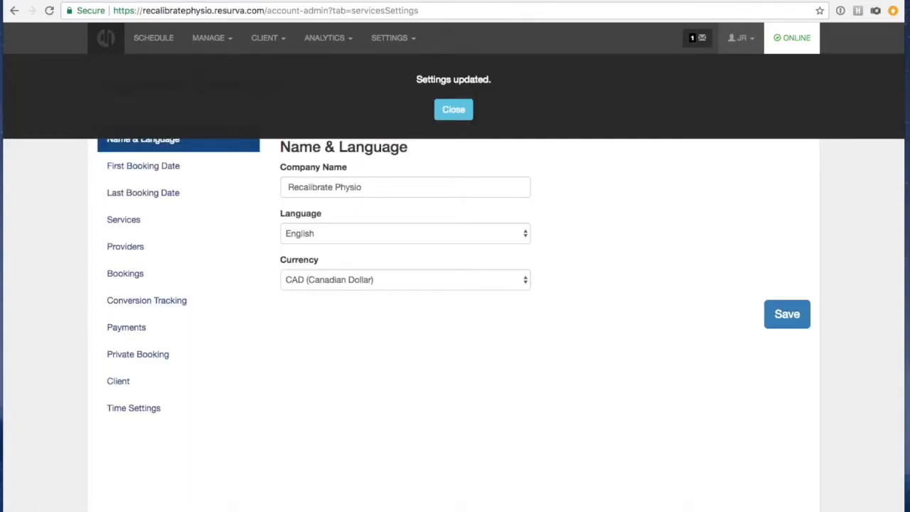
left_click(315, 1)
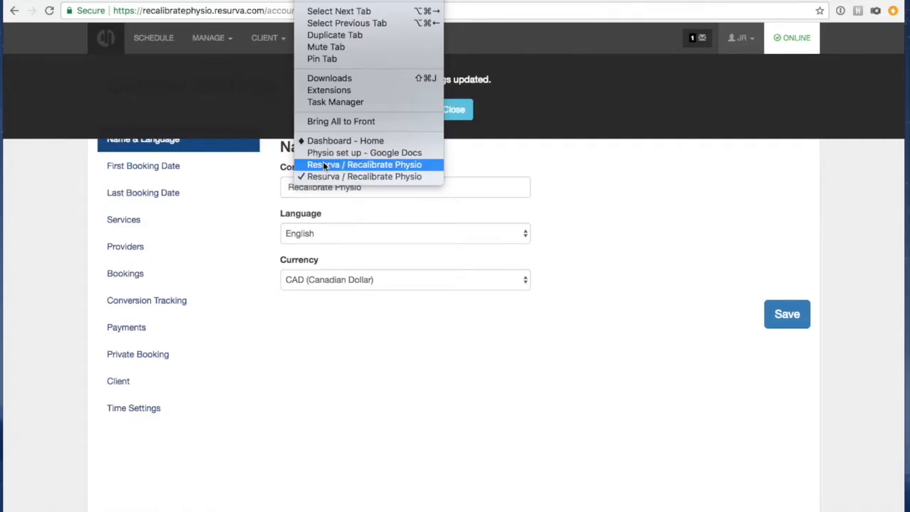
Try a public booking with Medical Acupuncture and Sport Injury Rehab on January 17 with provider John.
left_click(324, 165)
left_click(371, 127)
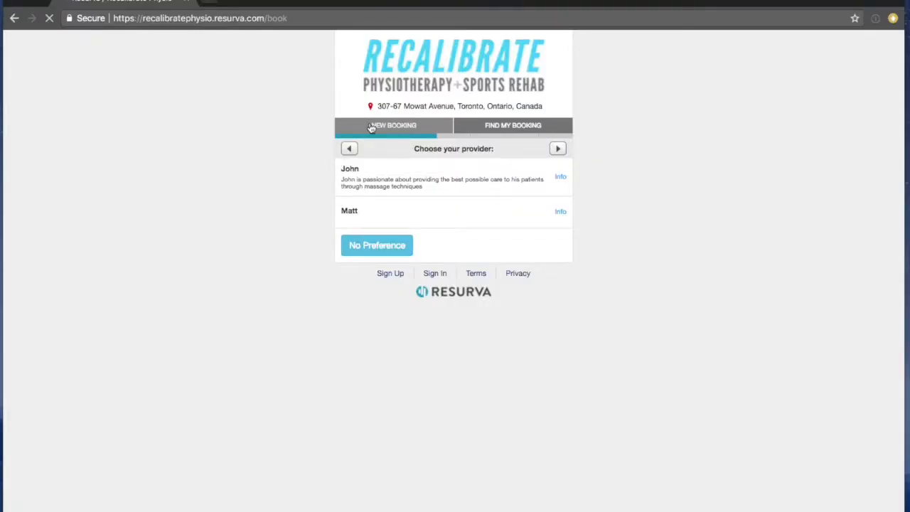
left_click(411, 198)
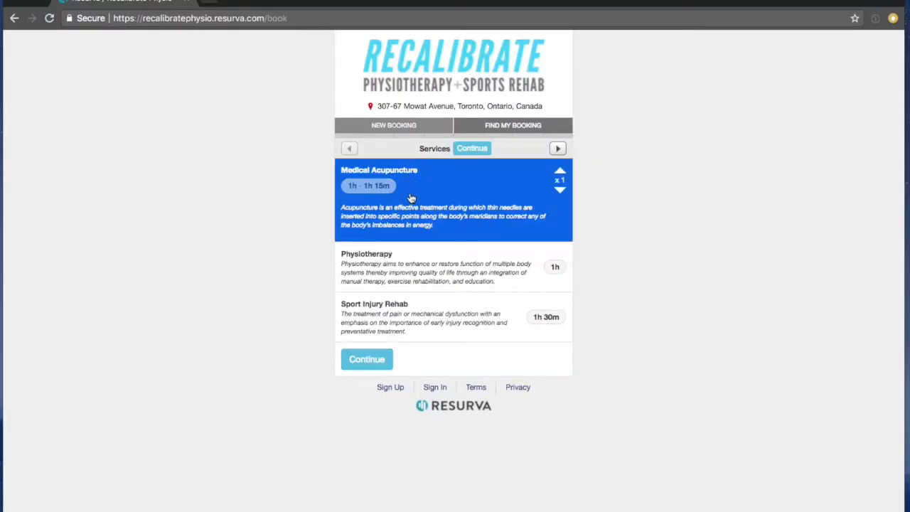
left_click(370, 314)
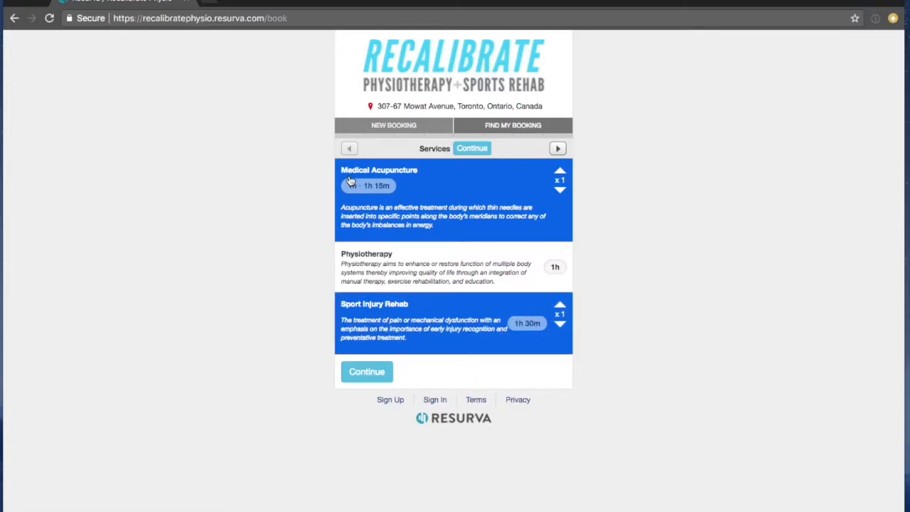
left_click(378, 374)
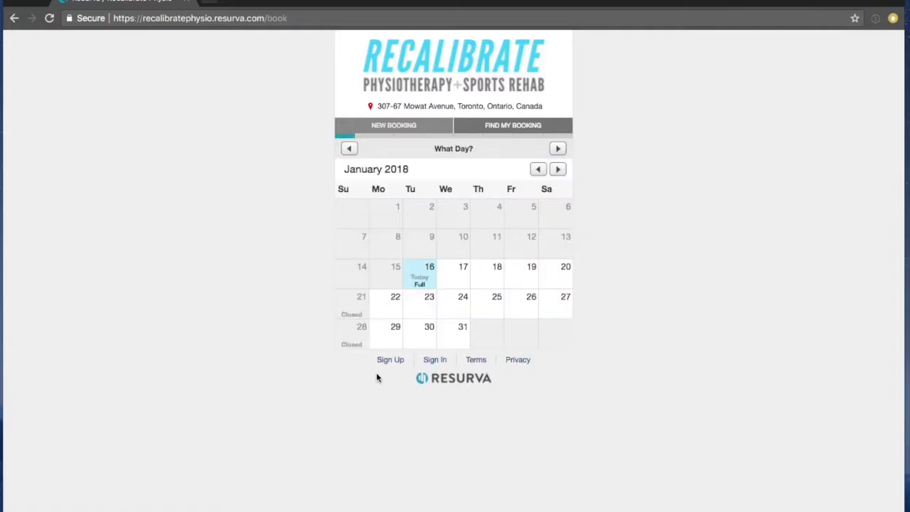
left_click(456, 284)
left_click(376, 182)
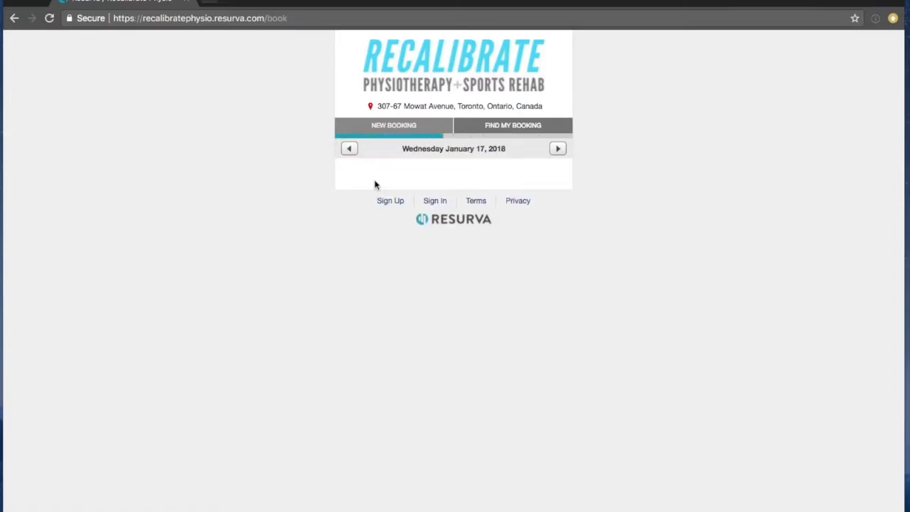
left_click(351, 149)
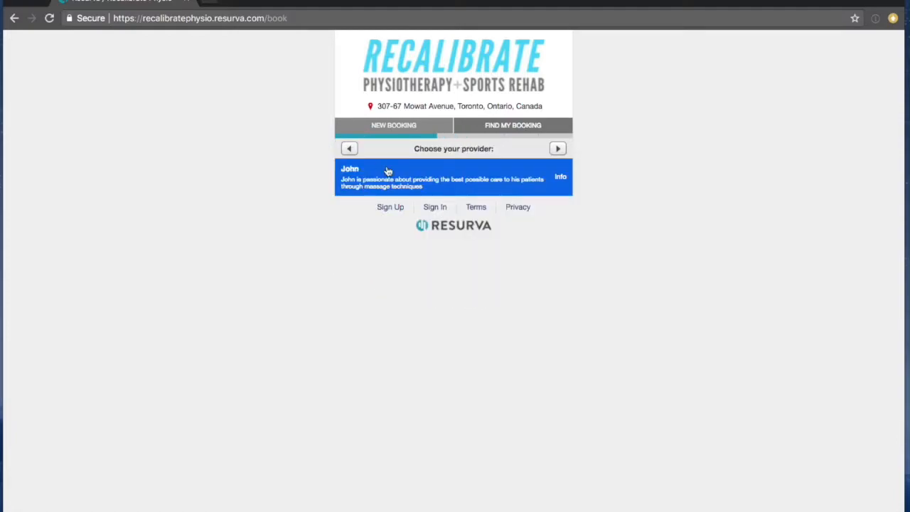
left_click(394, 129)
left_click(312, 0)
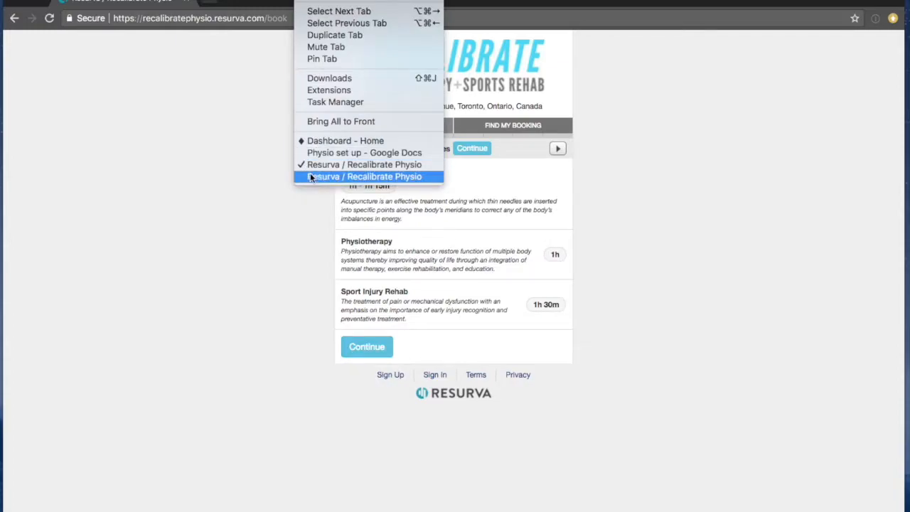
left_click(312, 176)
Turn on 'Show service cost in booking form' in the Services settings and save.
left_click(438, 110)
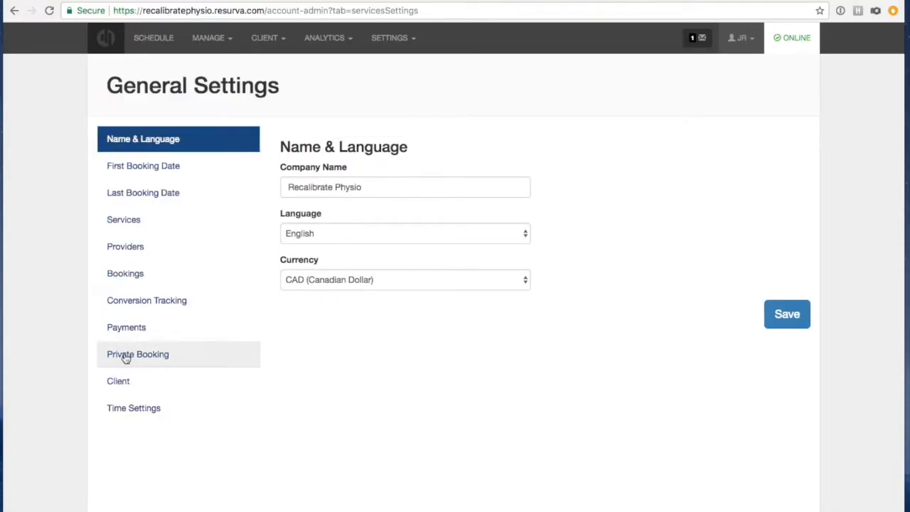
left_click(122, 222)
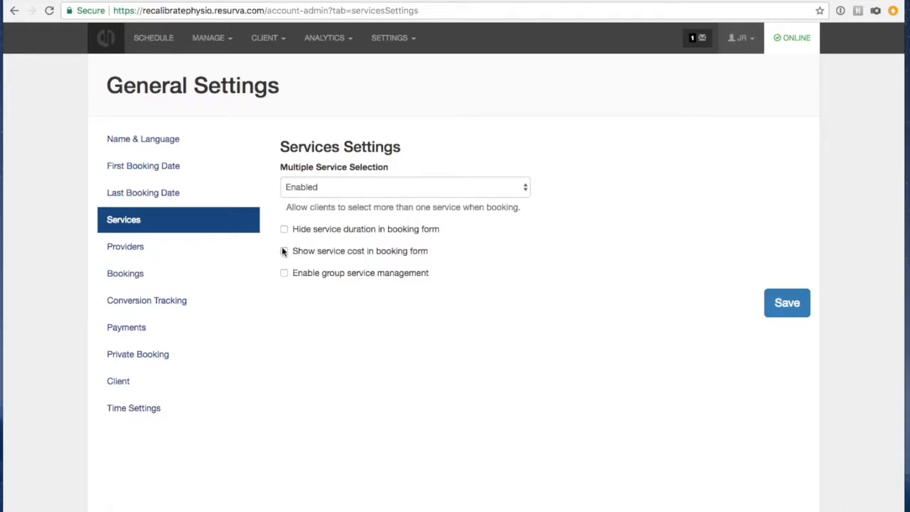
left_click(284, 251)
left_click(769, 303)
Reload the public booking form to verify the $90, $90 and $125 service prices, then return to settings.
left_click(316, 0)
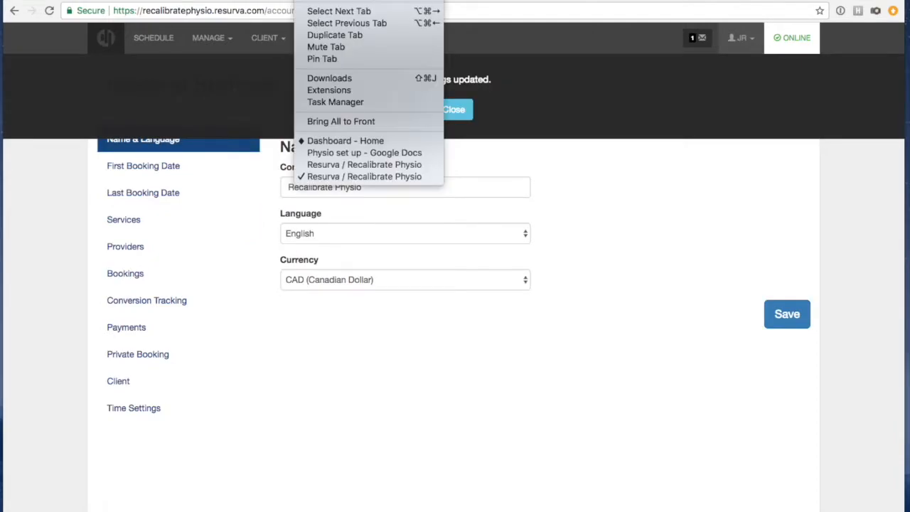
left_click(354, 161)
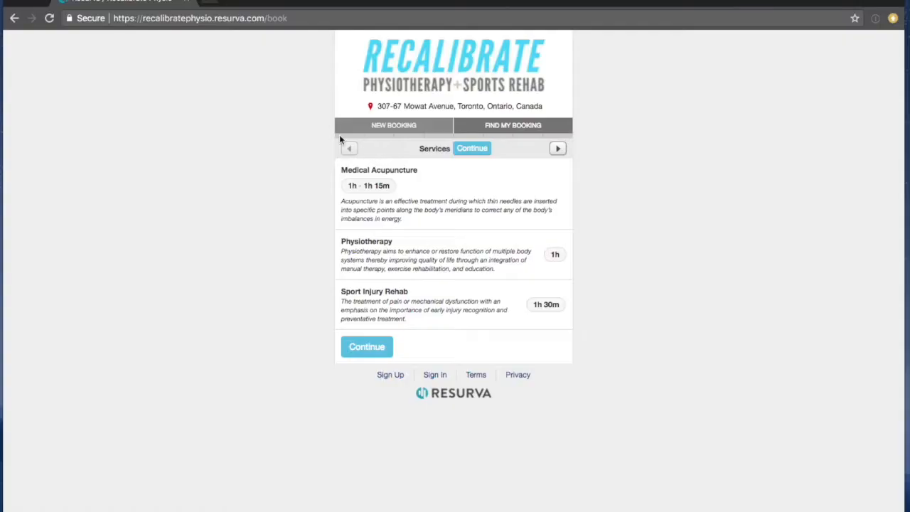
left_click(389, 132)
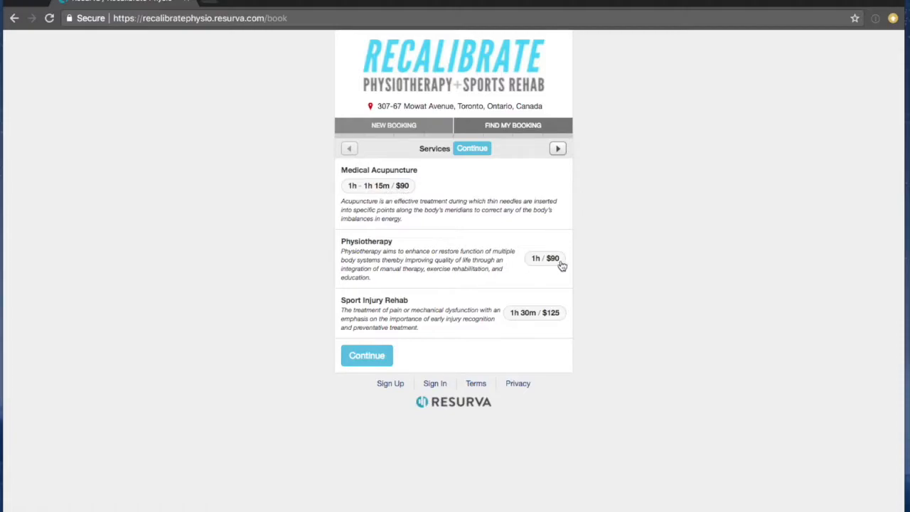
left_click(216, 1)
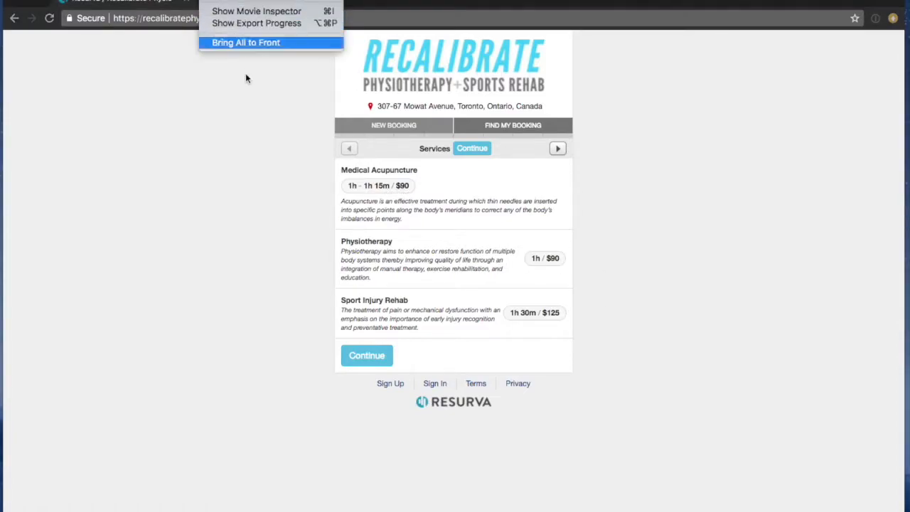
left_click(244, 114)
left_click(313, 1)
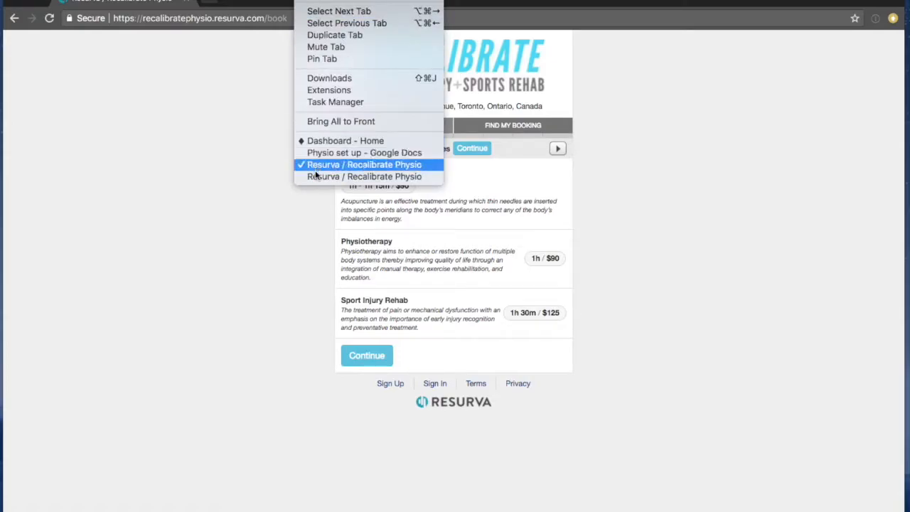
left_click(307, 175)
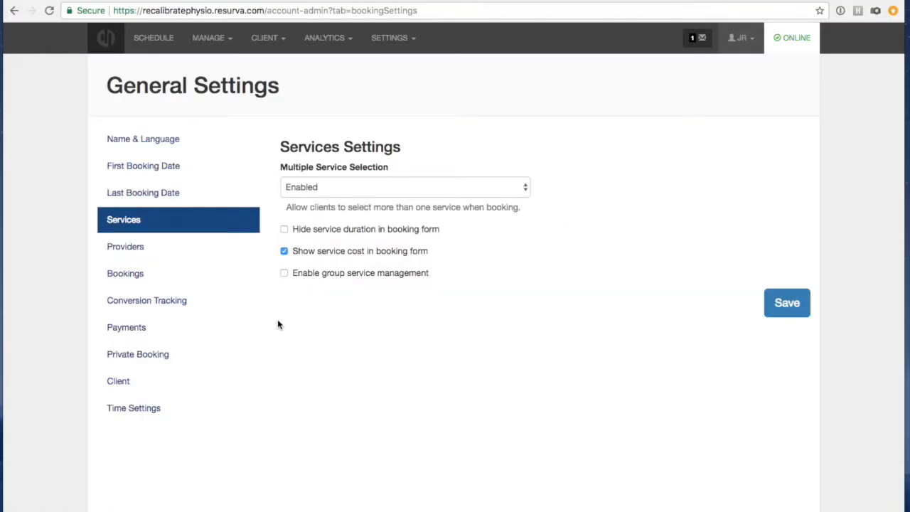
Review the Providers page in General Settings.
left_click(115, 249)
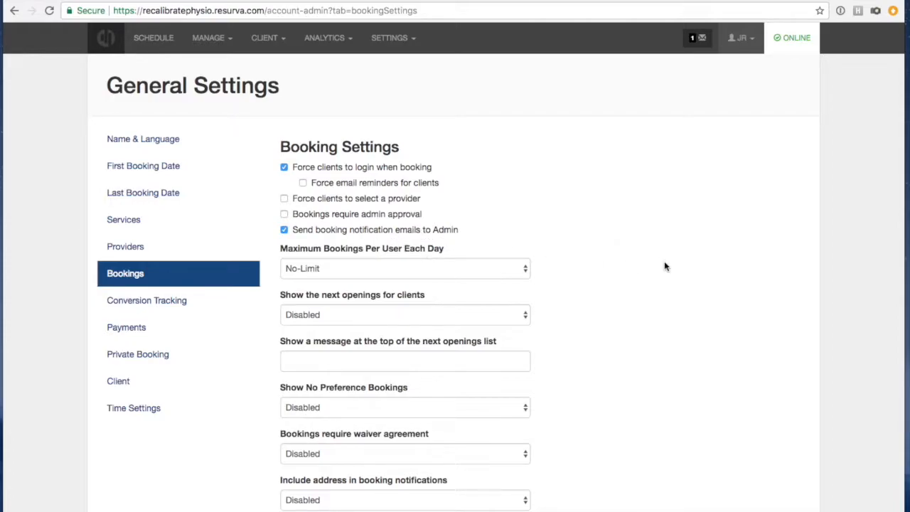
Save the Booking Settings with client login required and admin booking notification emails on.
scroll(665, 266, "down", 2)
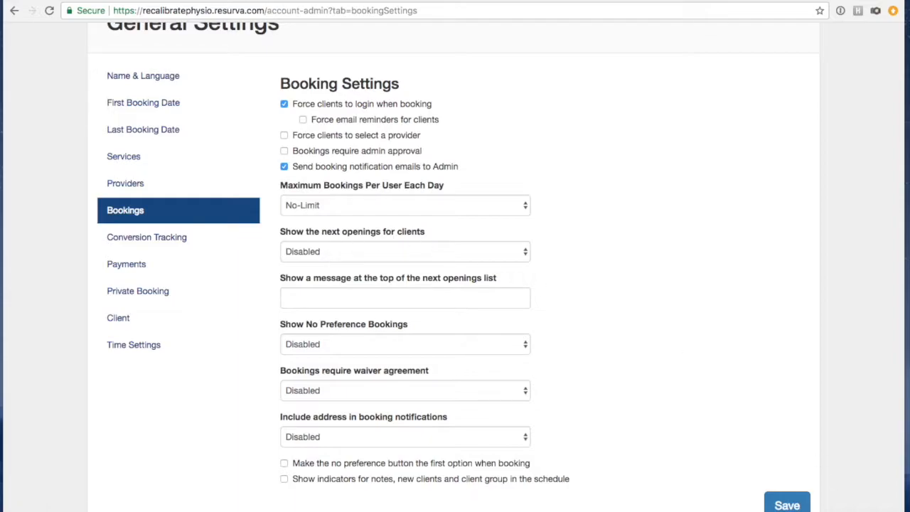
left_click(787, 506)
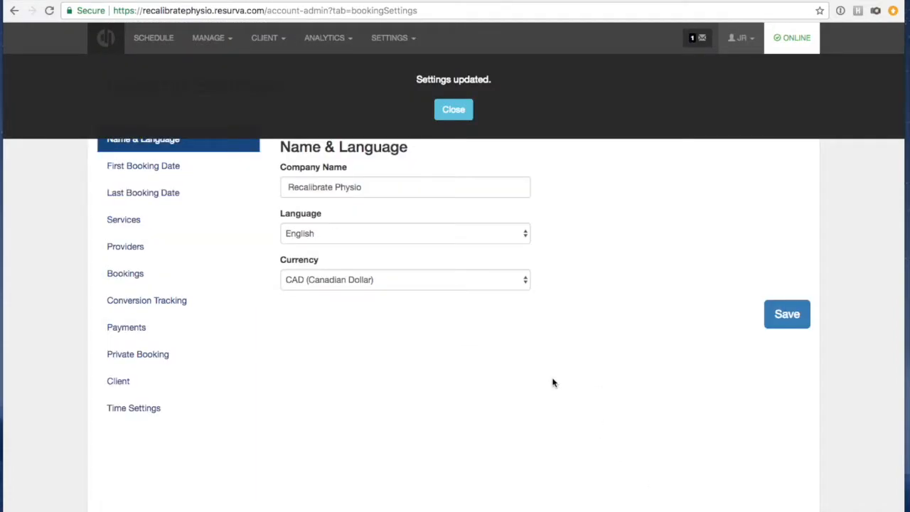
Look over the Bookings and Conversion Tracking settings, then view Payments, currently Disabled.
left_click(448, 112)
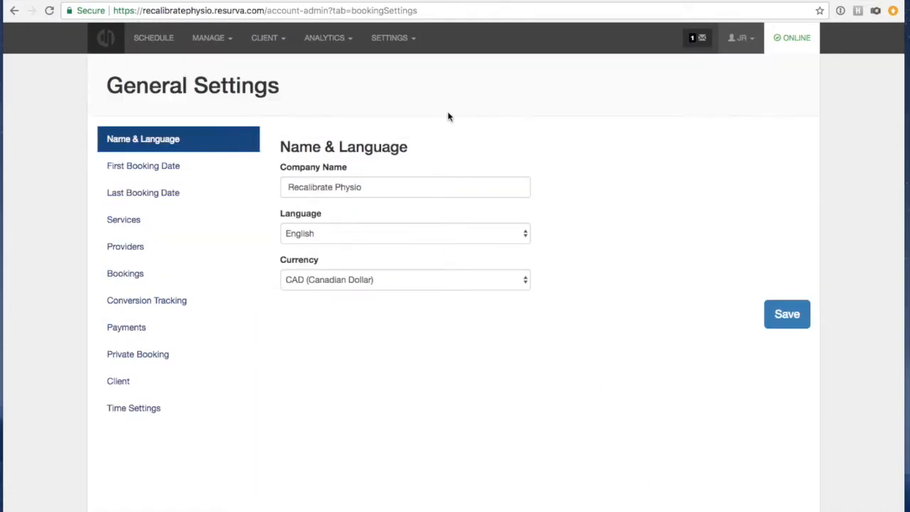
left_click(113, 273)
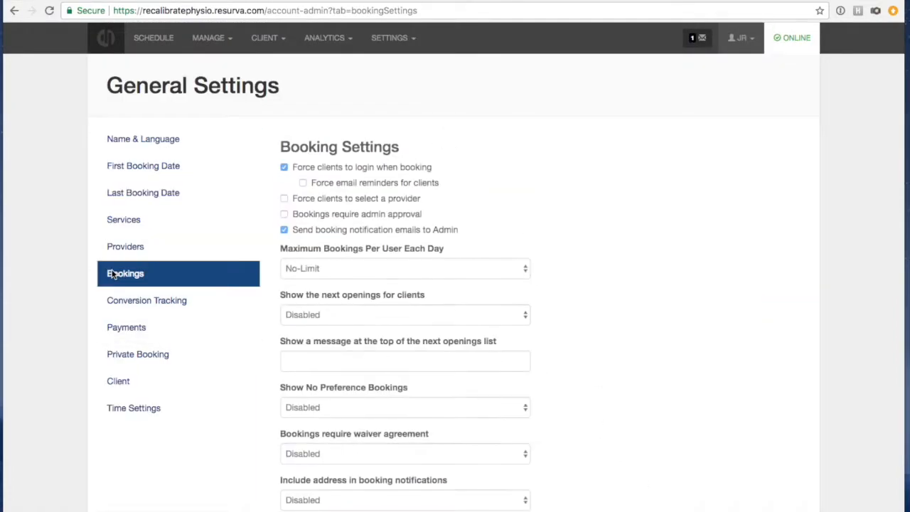
left_click(134, 305)
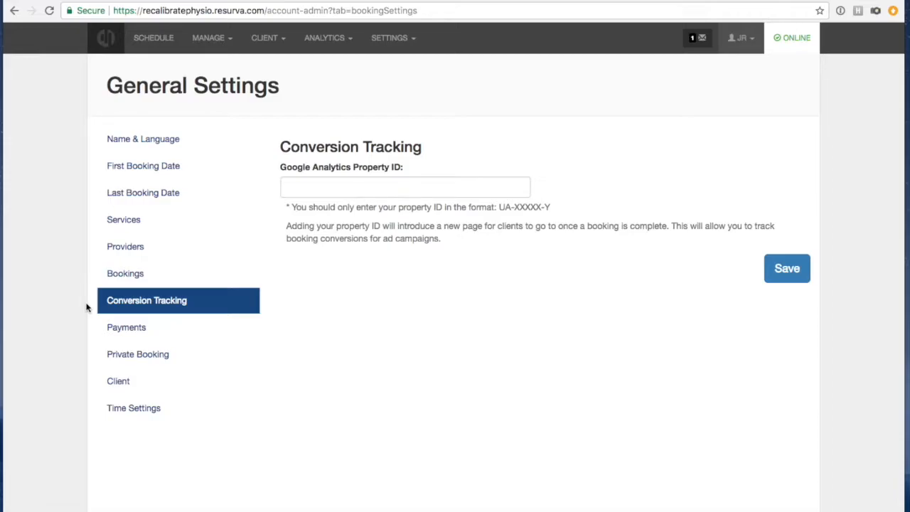
left_click(114, 327)
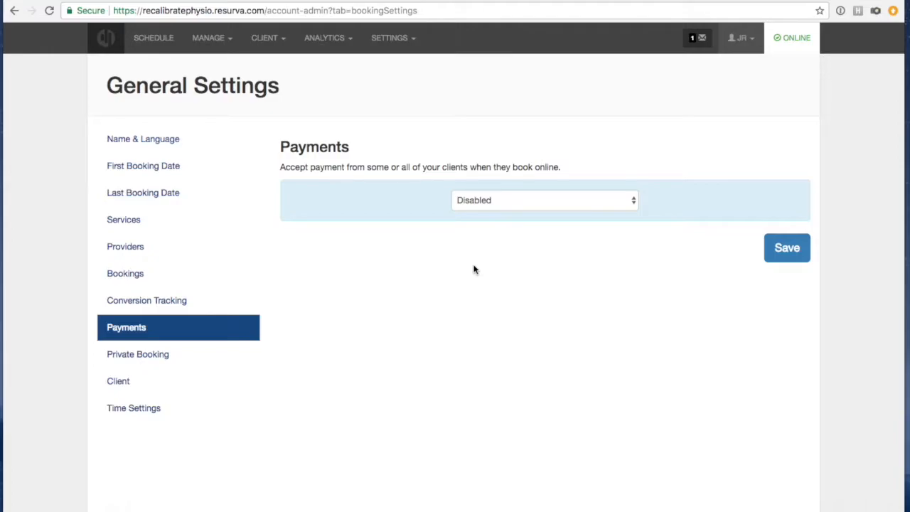
Enable and save online payments, then revisit Payments to see the Connect with Stripe option.
left_click(495, 200)
left_click(494, 211)
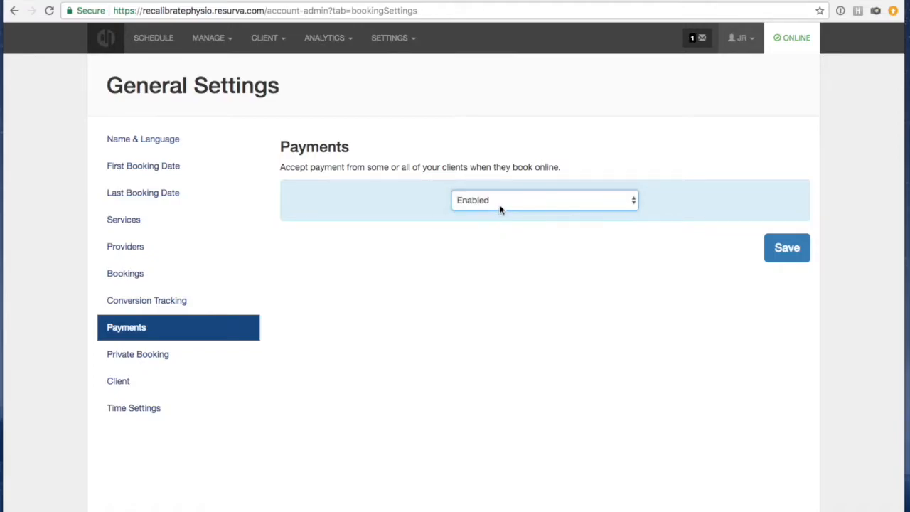
left_click(774, 249)
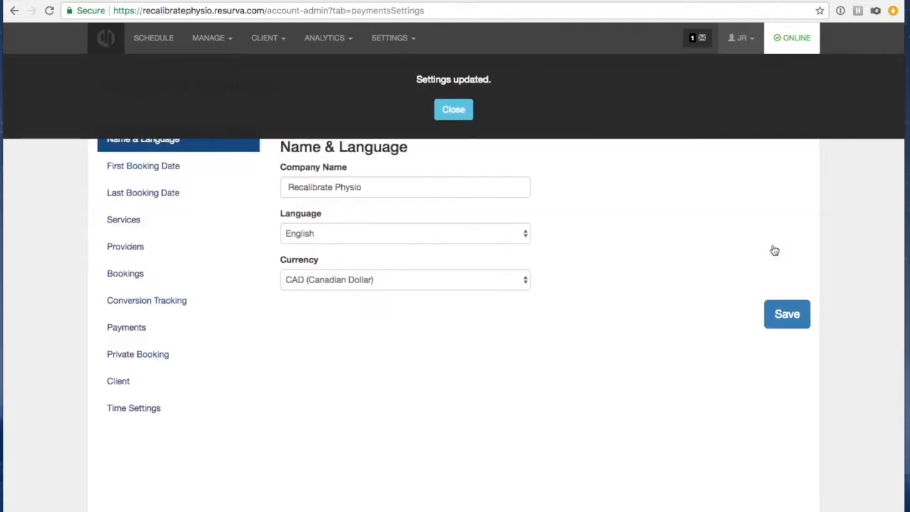
left_click(449, 109)
left_click(145, 335)
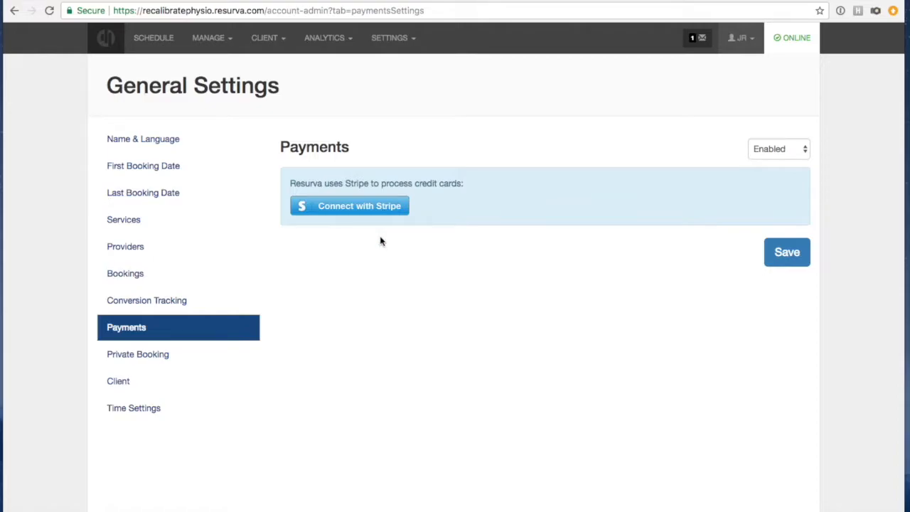
Review the Private Booking checkboxes, leaving them unchecked, then move to Client settings.
left_click(135, 355)
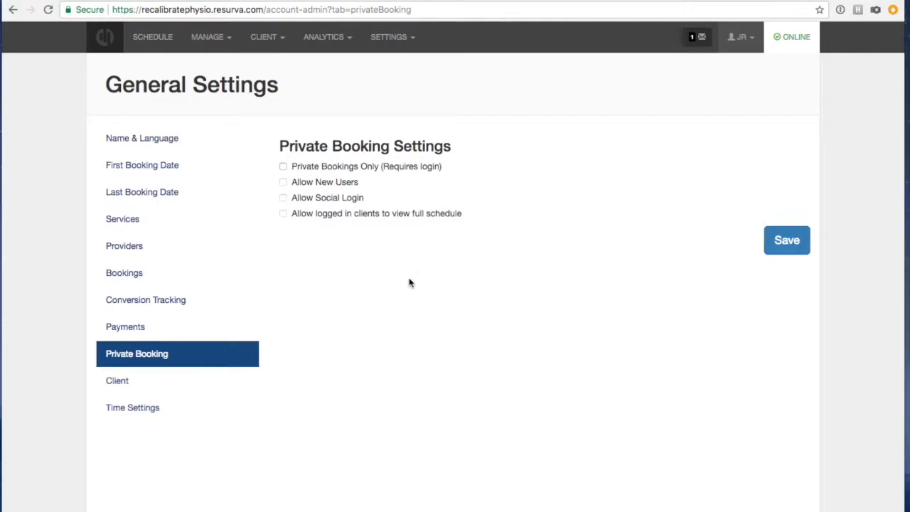
left_click(116, 387)
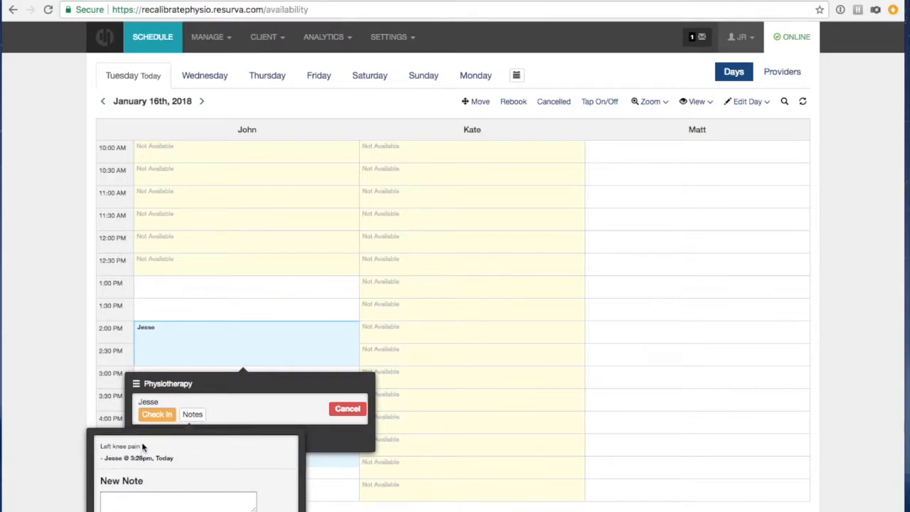
Add the note 'Knee pain getting better' to the 2:00 PM physiotherapy appointment.
scroll(138, 444, "down", 1)
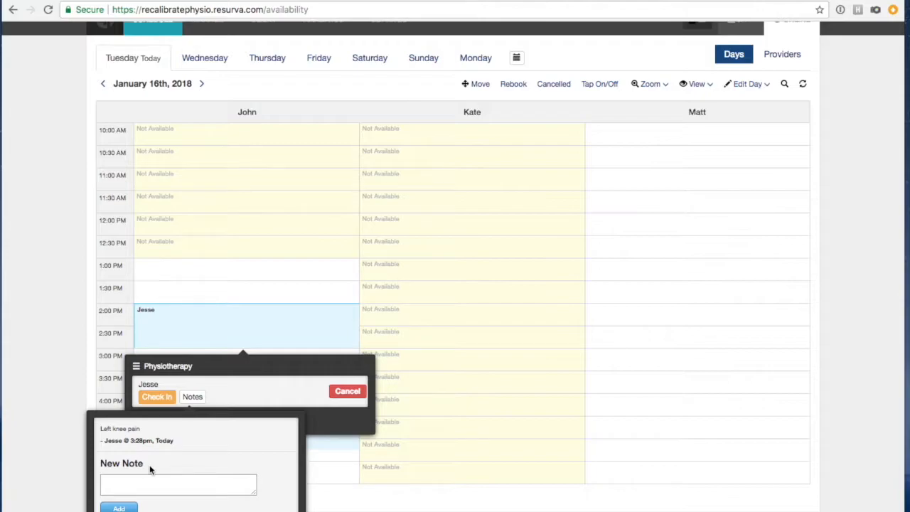
left_click(124, 477)
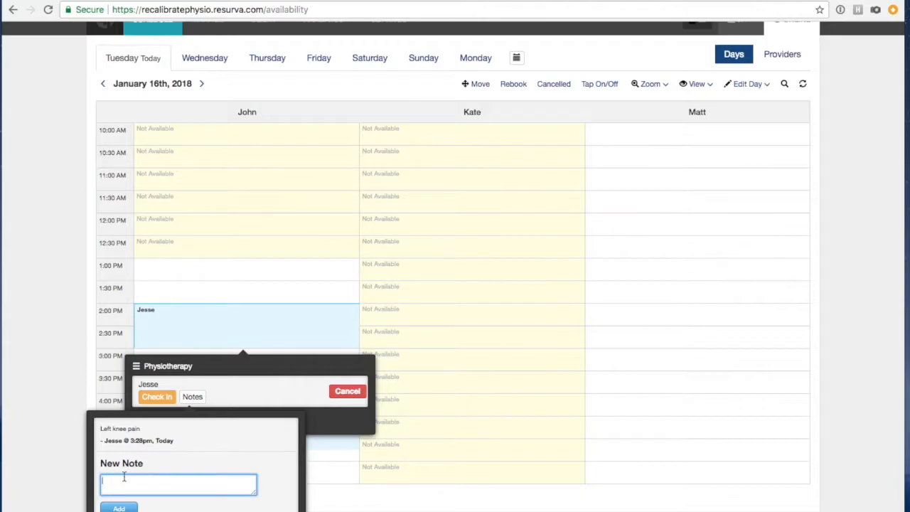
type("Knee pain getting better")
key("Return")
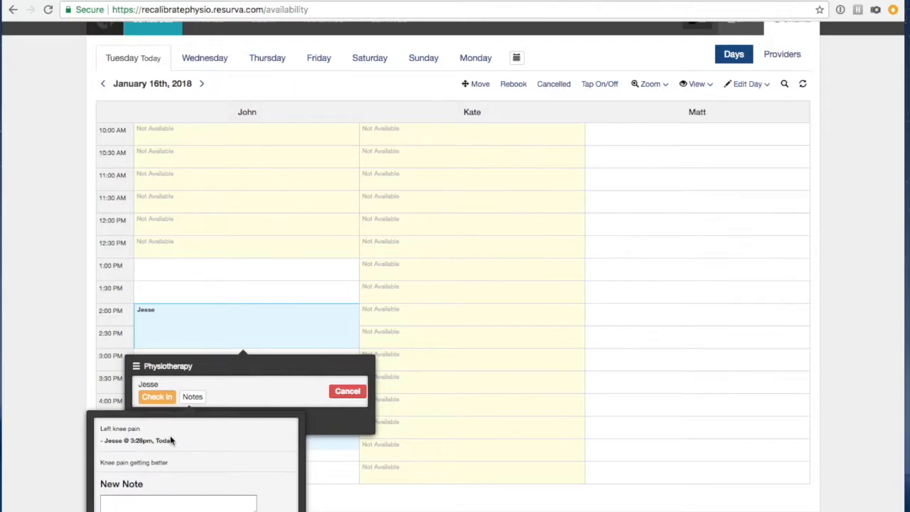
scroll(170, 435, "down", 2)
scroll(182, 445, "up", 2)
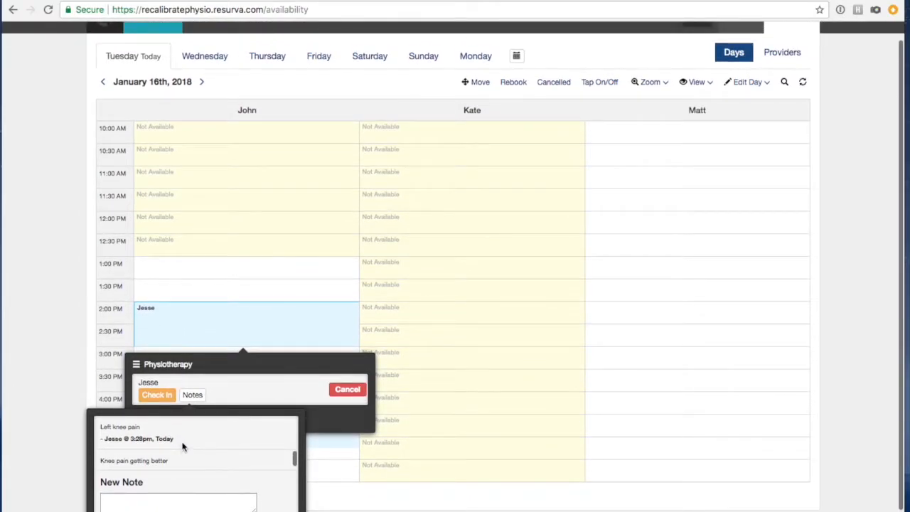
scroll(182, 443, "down", 2)
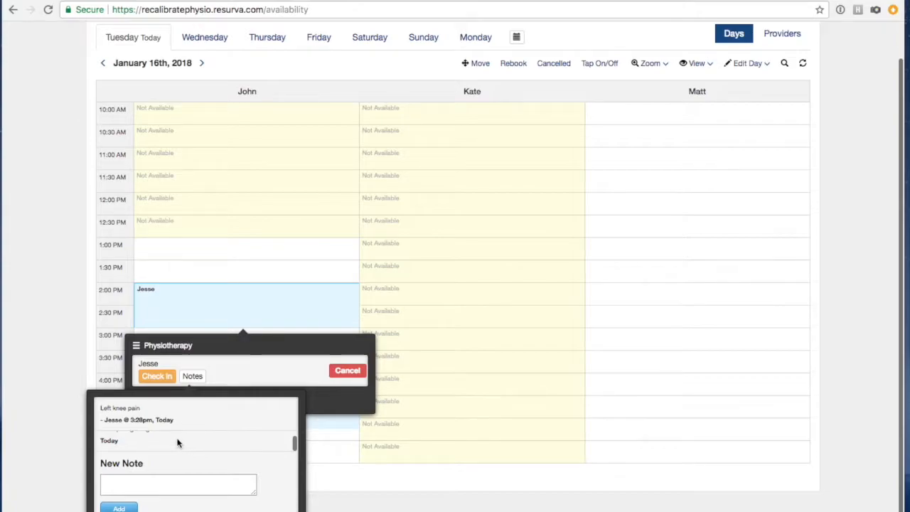
left_click(65, 460)
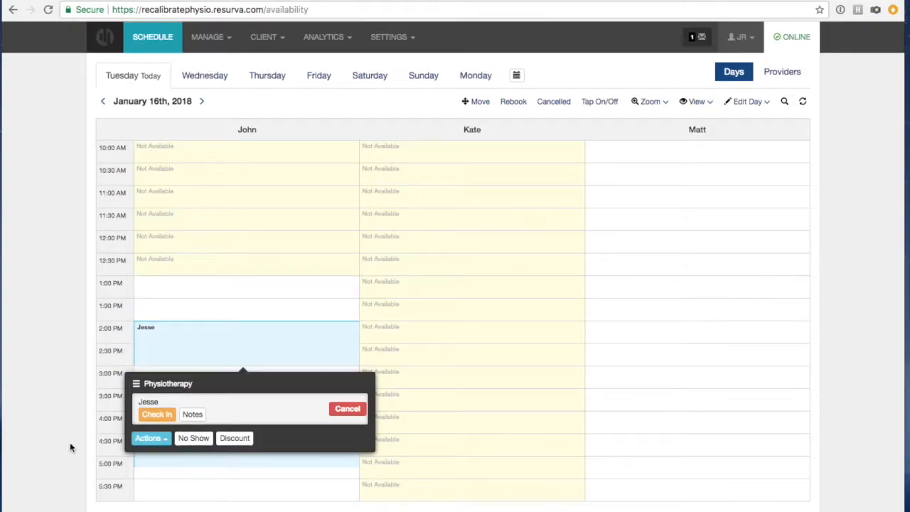
left_click(375, 32)
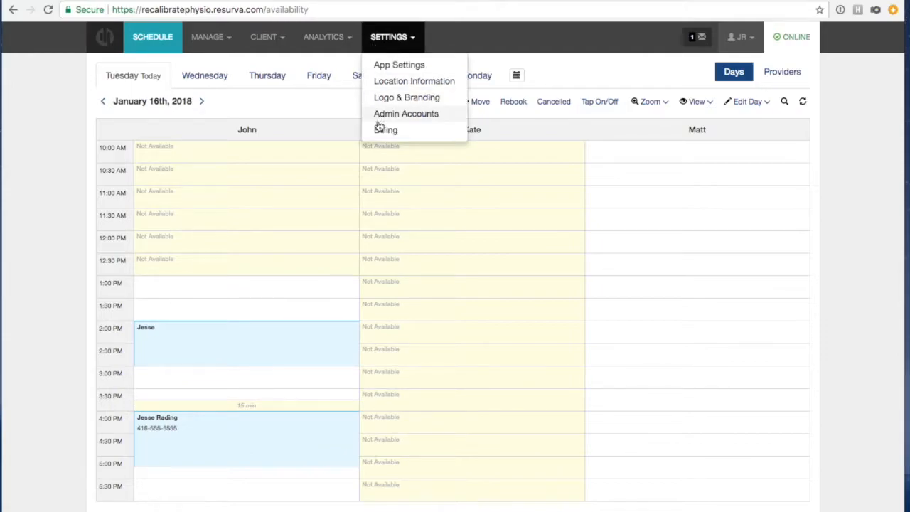
In App Settings, view Client, then Time Settings with its 30 Minutes slot length.
left_click(382, 65)
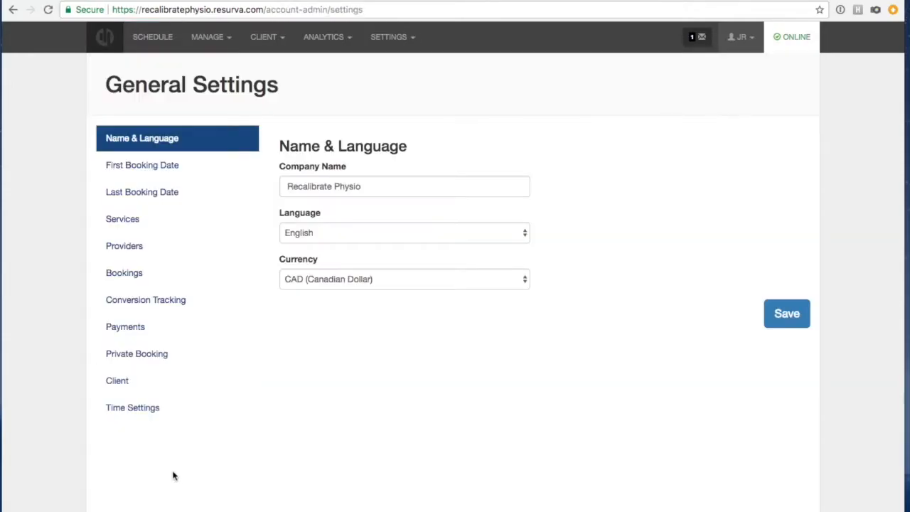
left_click(136, 387)
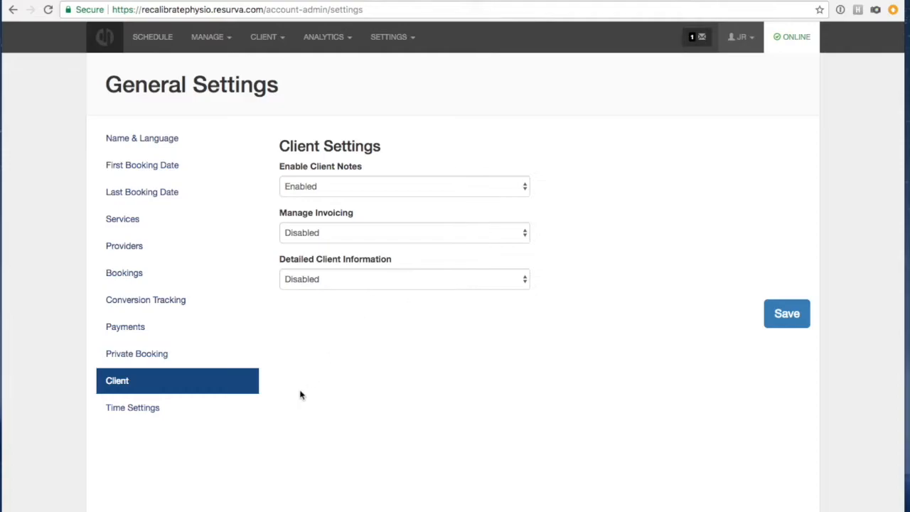
left_click(120, 410)
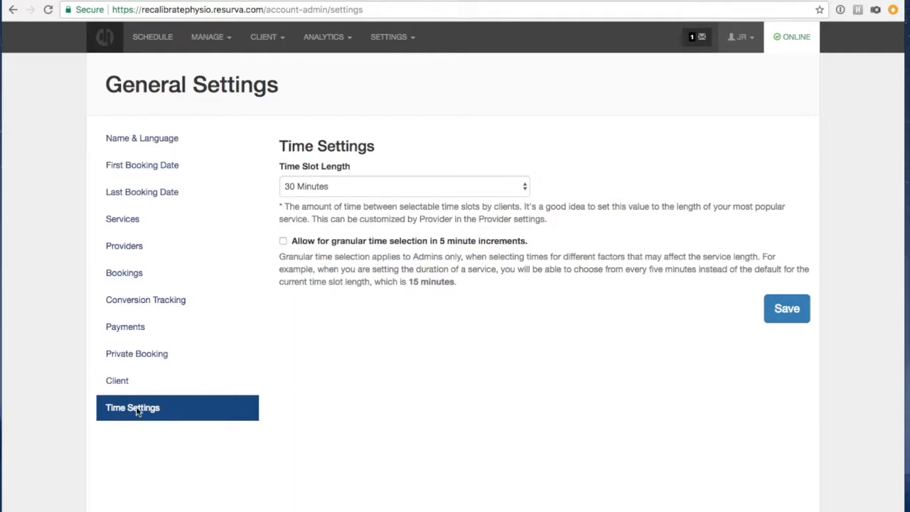
left_click(389, 37)
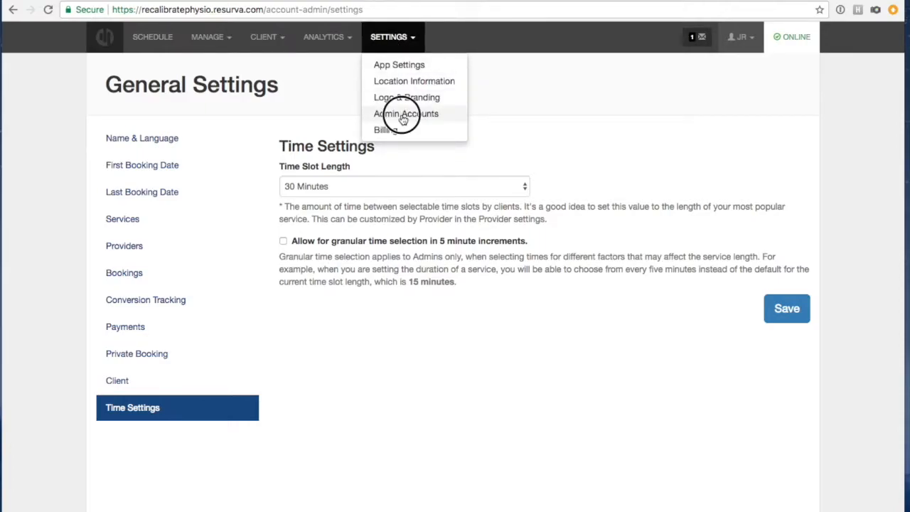
Inspect the existing admin's All Access permission without changing it, then return to Admin Accounts.
left_click(403, 115)
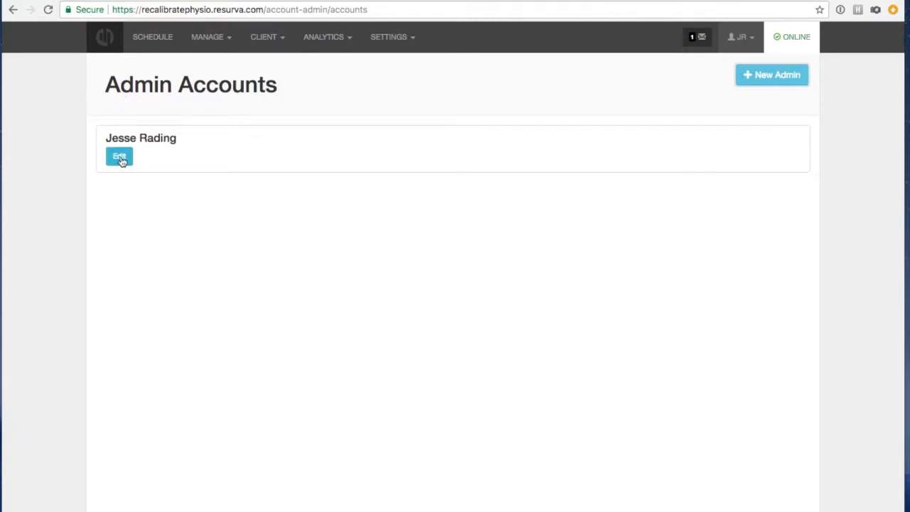
left_click(119, 158)
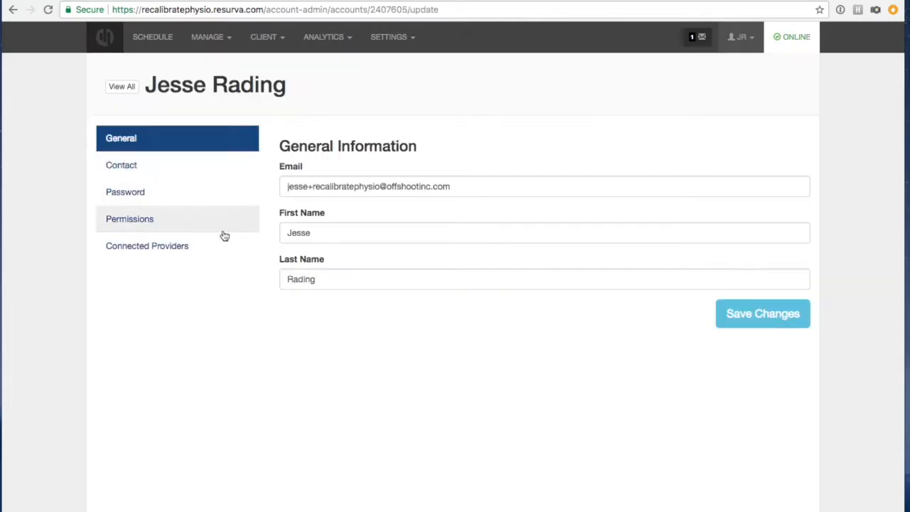
left_click(106, 219)
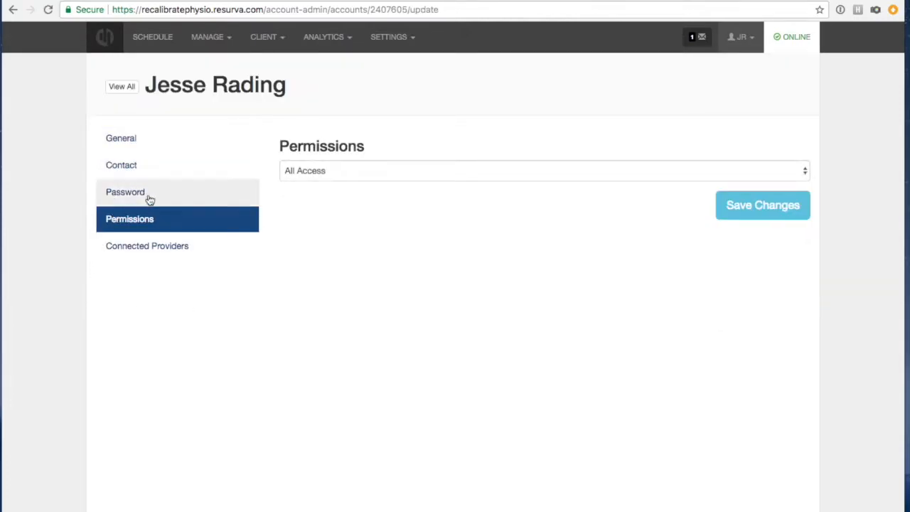
left_click(306, 171)
left_click(368, 145)
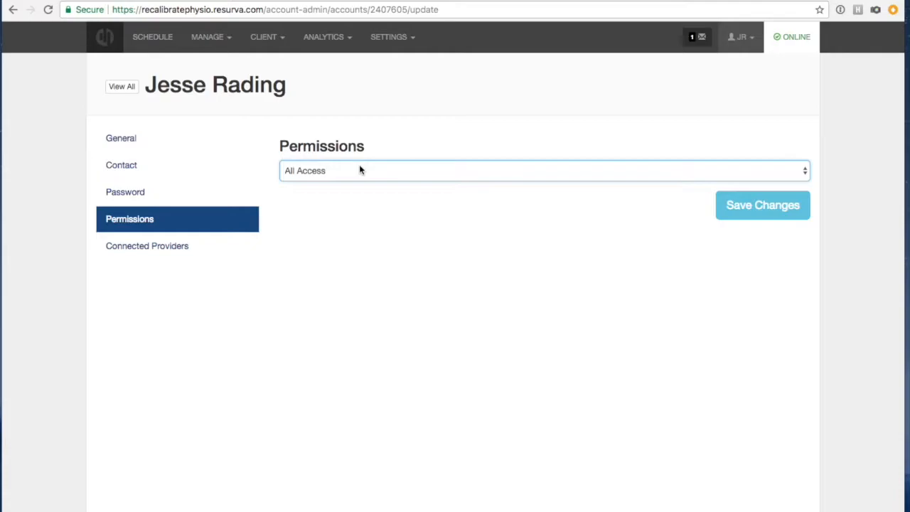
left_click(359, 170)
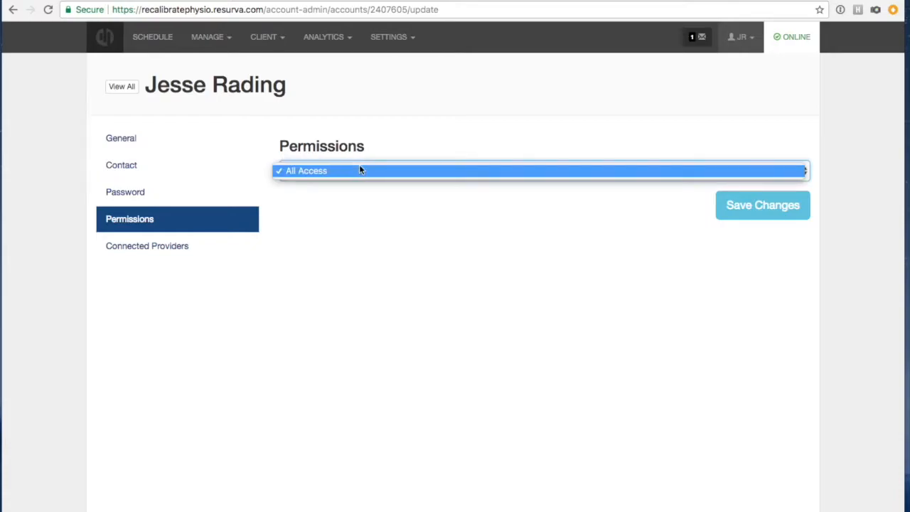
left_click(404, 132)
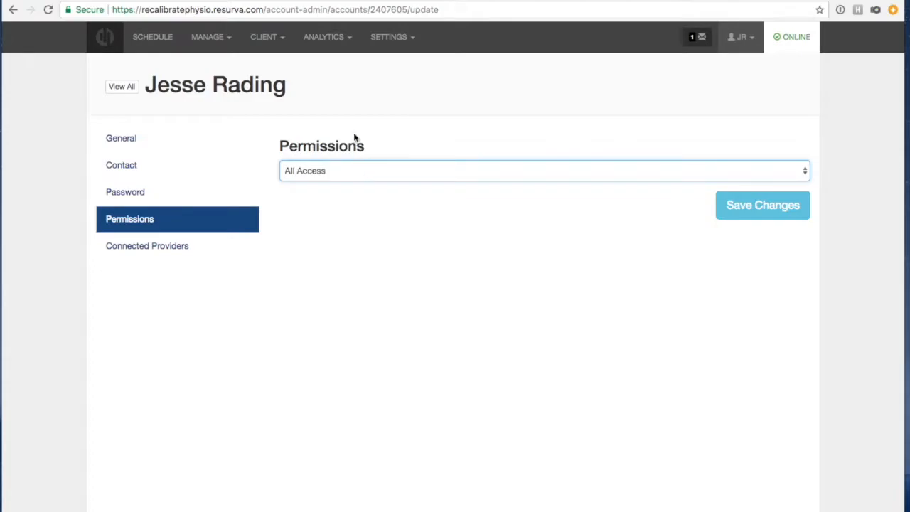
left_click(368, 212)
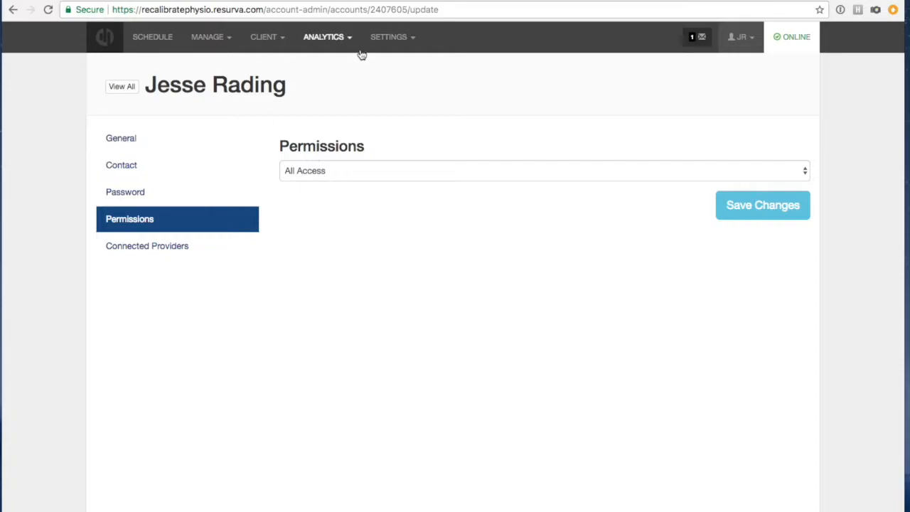
left_click(121, 87)
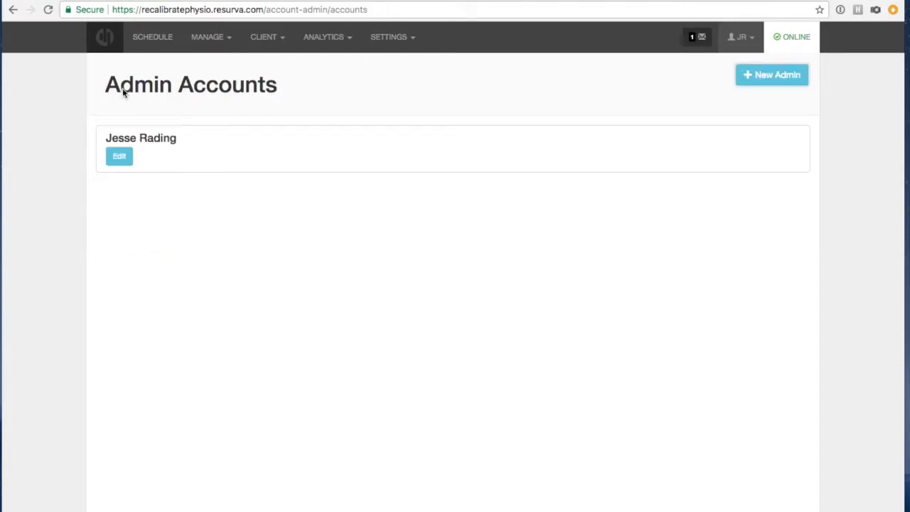
Create a new admin with their e-mail, first and last name, without sending an invitation e-mail.
left_click(770, 75)
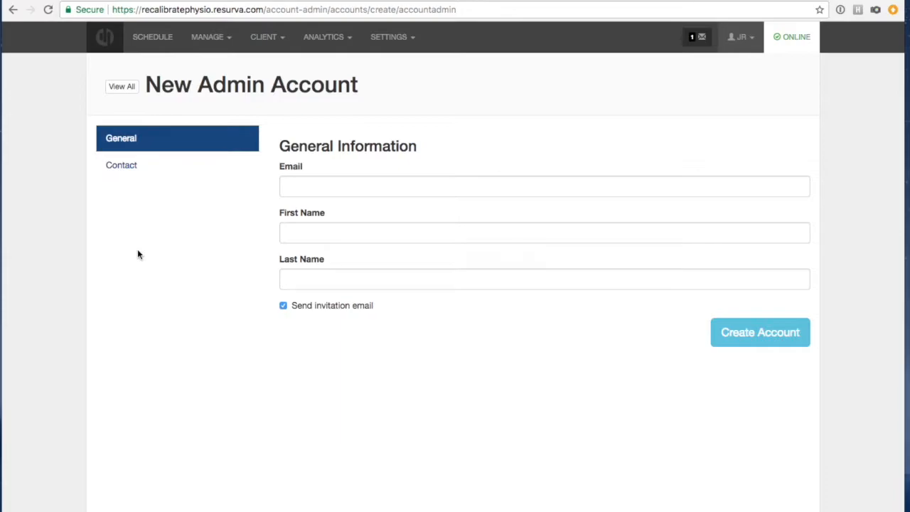
left_click(362, 179)
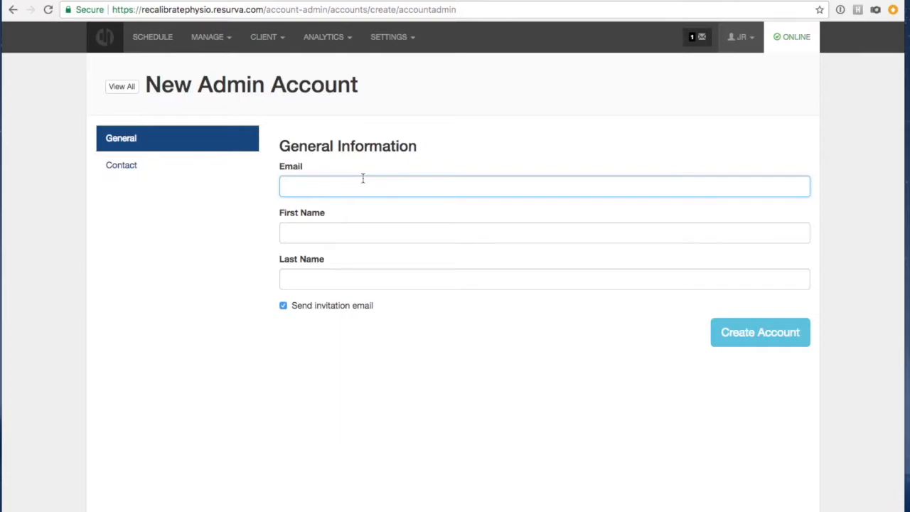
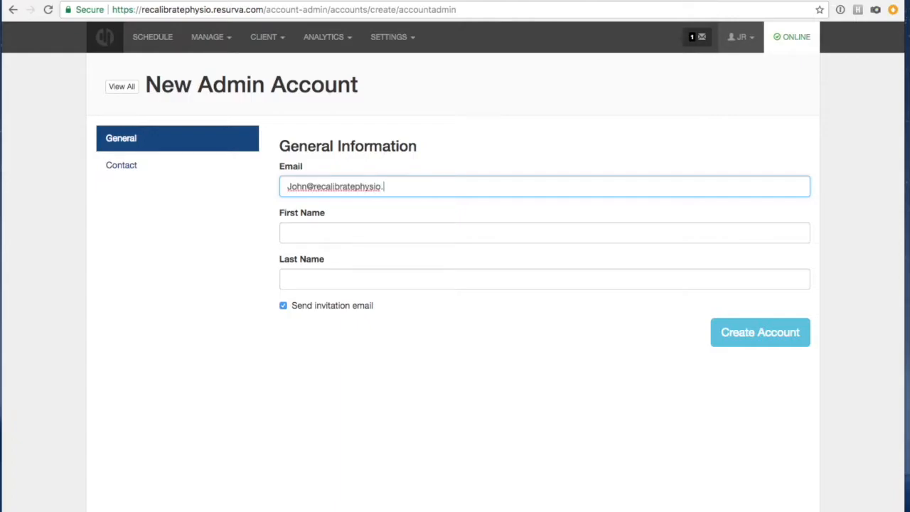
left_click(282, 305)
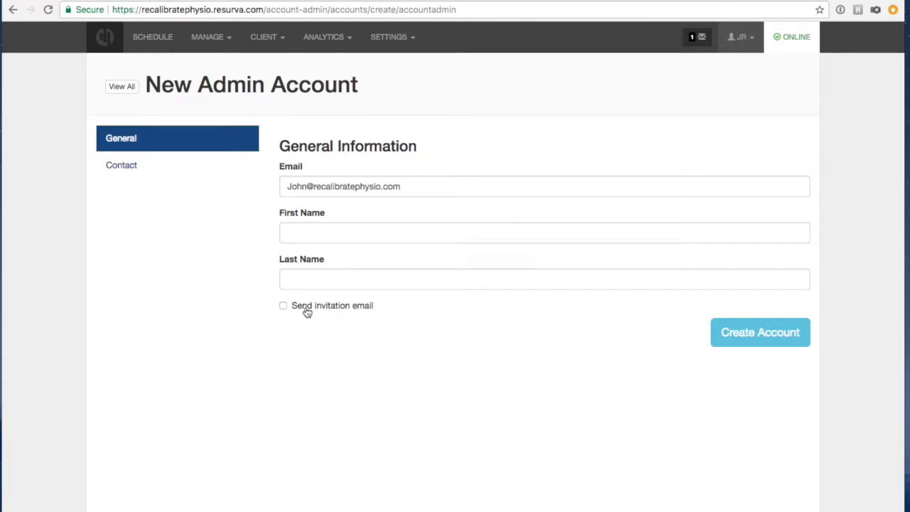
left_click(295, 228)
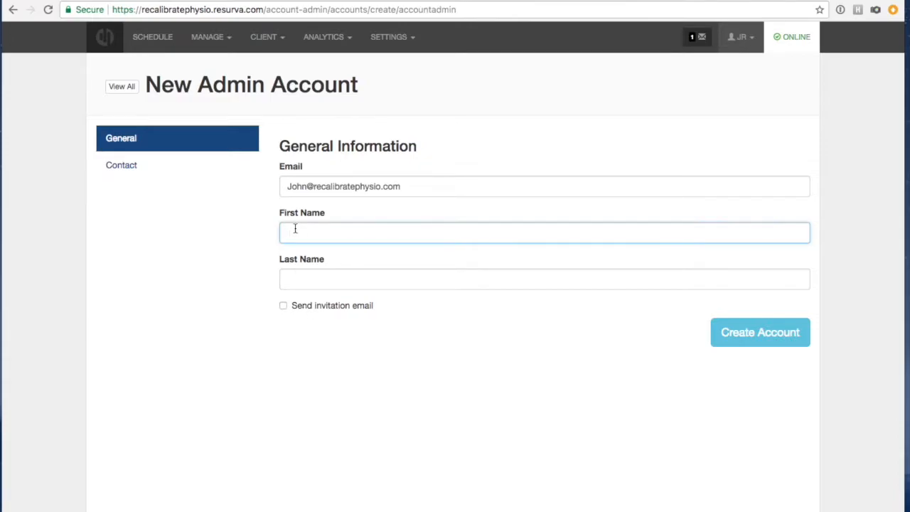
type("John")
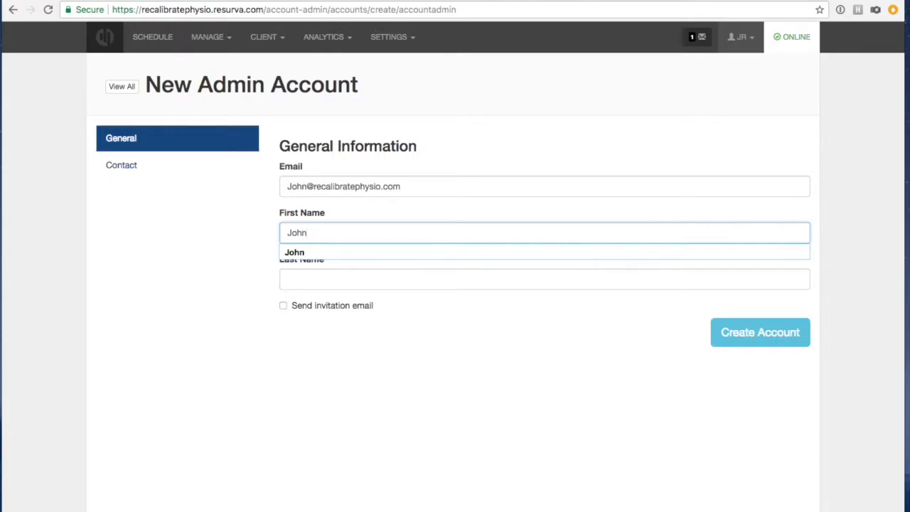
left_click(320, 281)
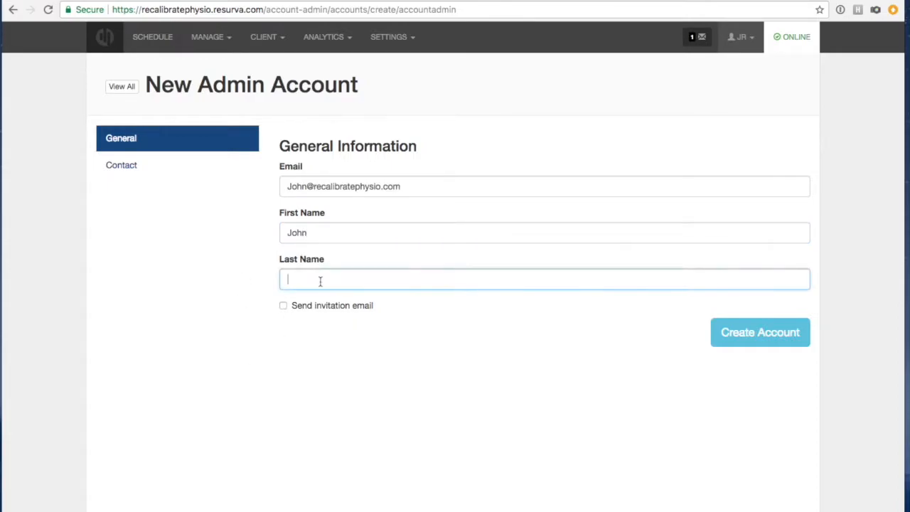
type("Doe")
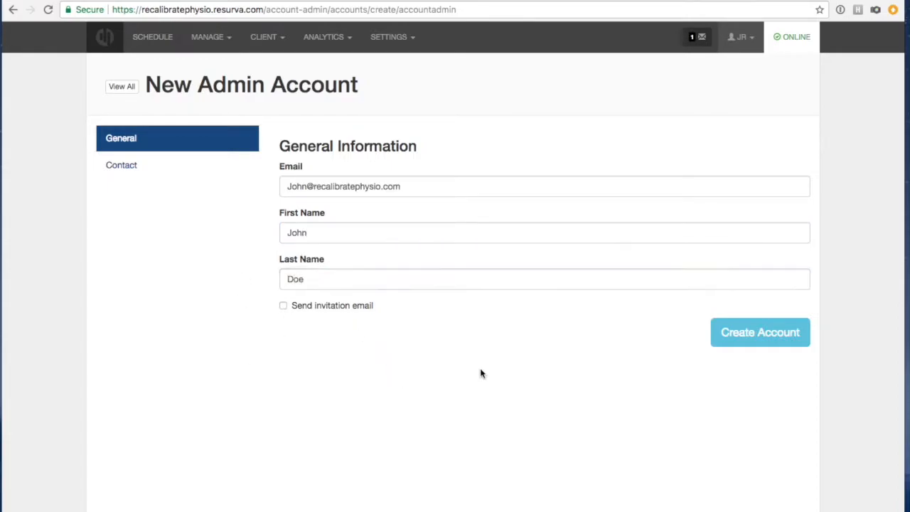
left_click(730, 334)
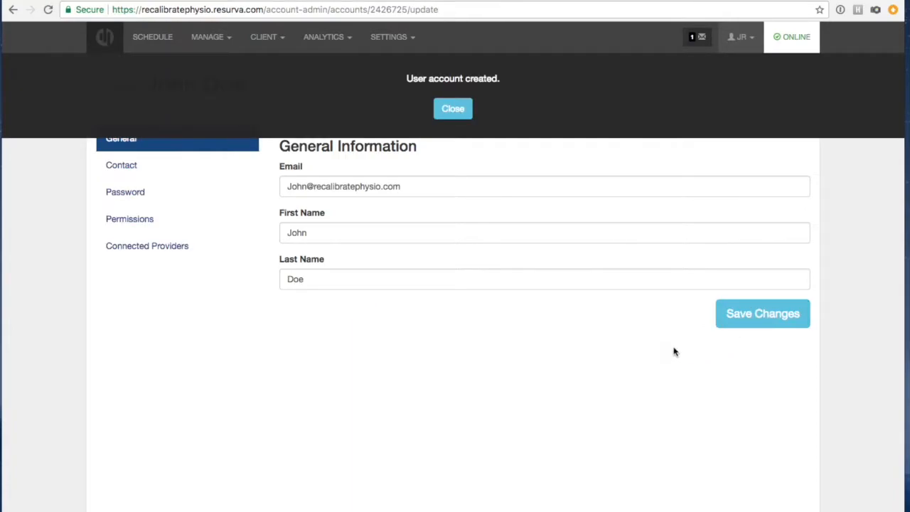
Set the new admin's access level to Limited Access.
left_click(439, 108)
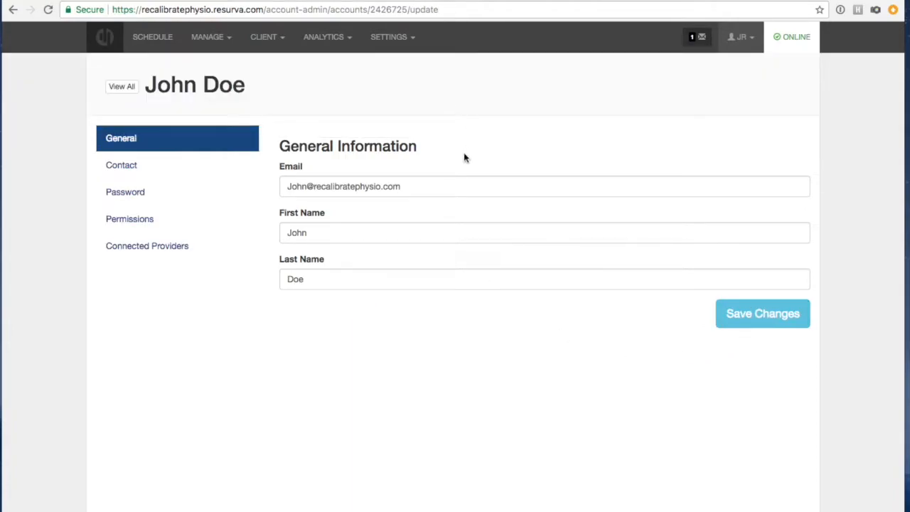
left_click(115, 219)
left_click(321, 174)
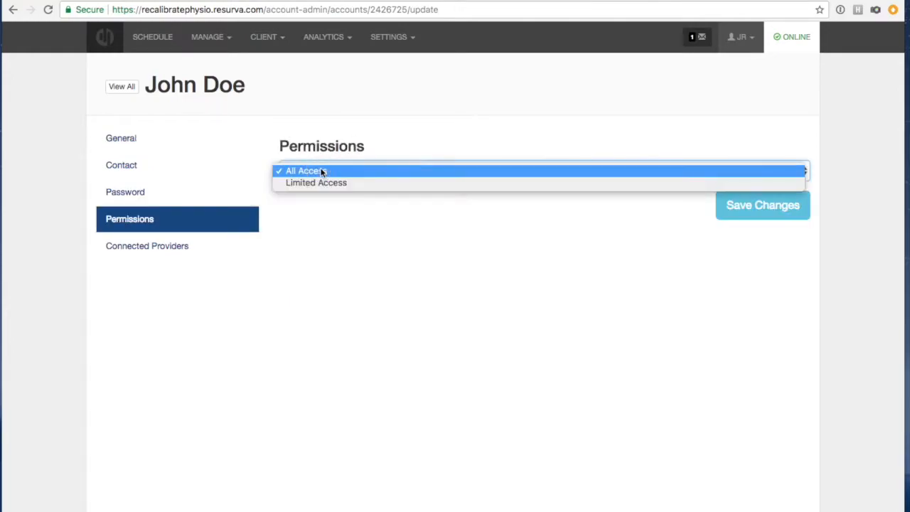
left_click(438, 182)
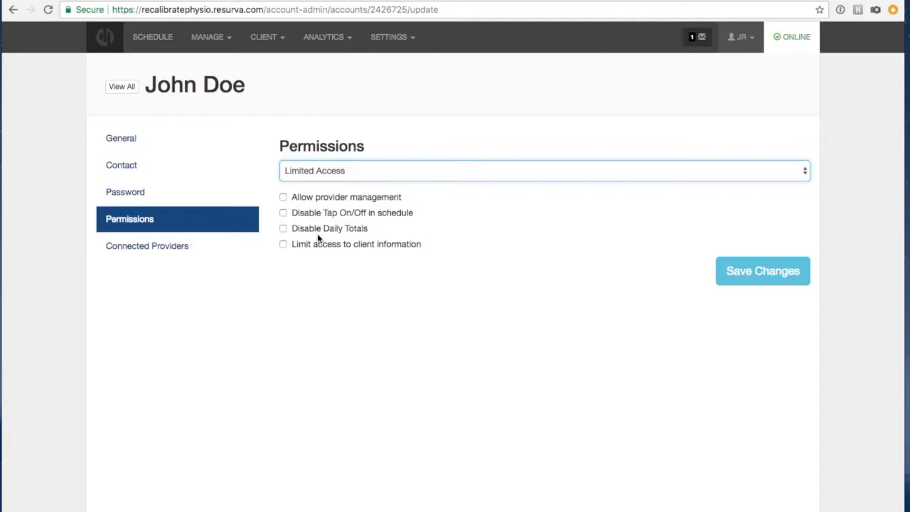
Tick the client info, Daily Totals, Tap On/Off and provider management permission boxes.
left_click(284, 245)
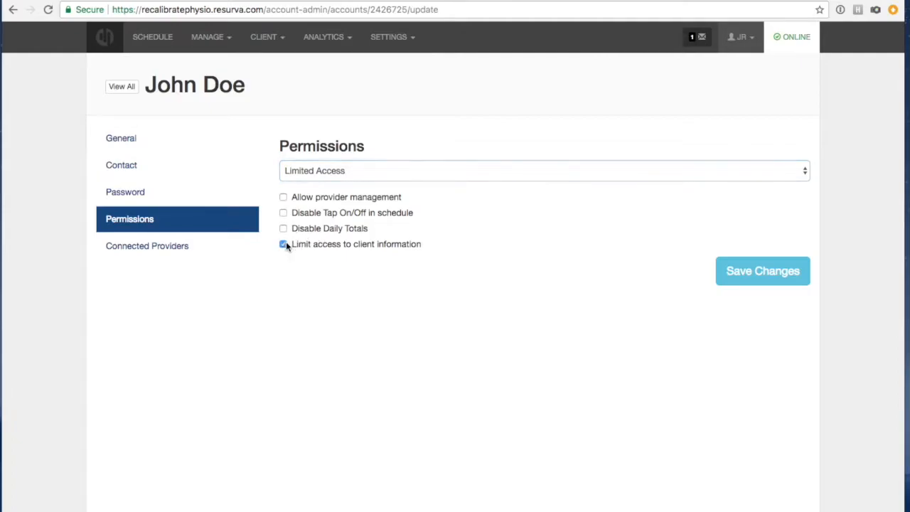
left_click(284, 228)
left_click(284, 212)
left_click(283, 197)
Limit notifications and management to connected providers and link the first provider to the admin.
left_click(135, 249)
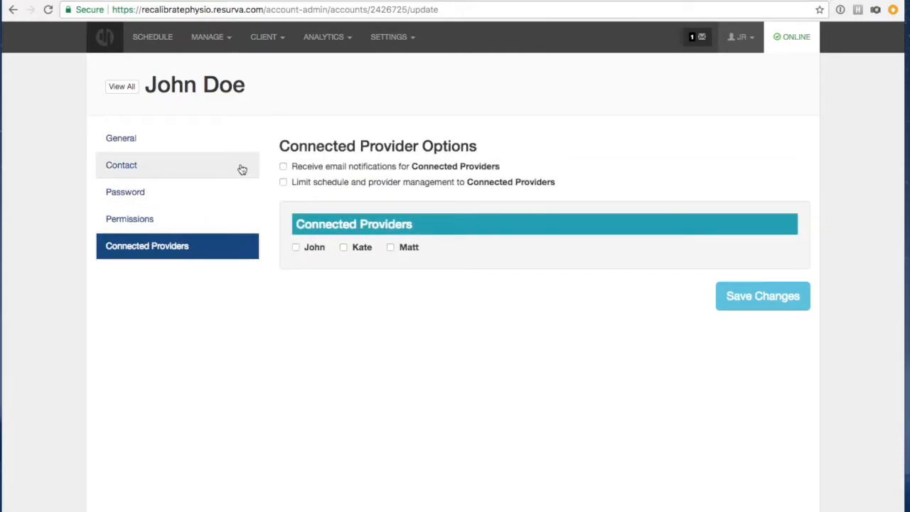
left_click(283, 181)
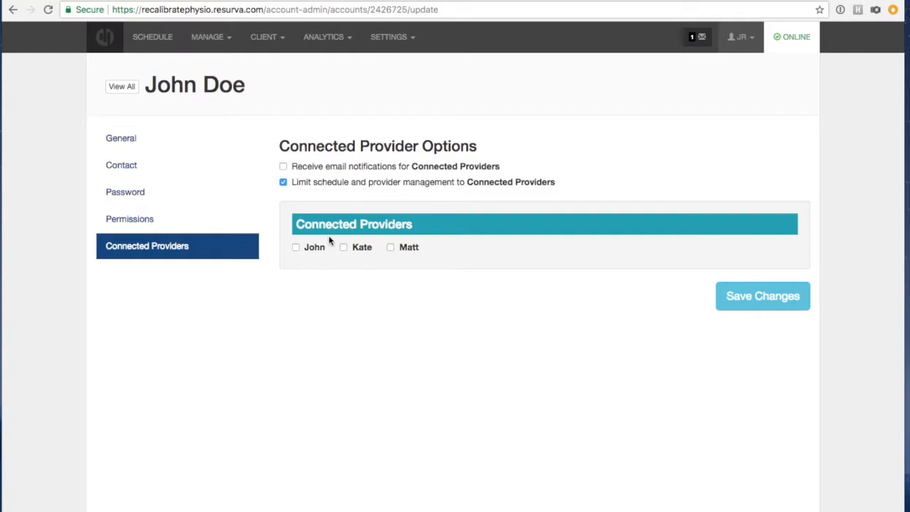
left_click(282, 167)
left_click(296, 247)
Save the admin account changes and dismiss the confirmation.
left_click(734, 300)
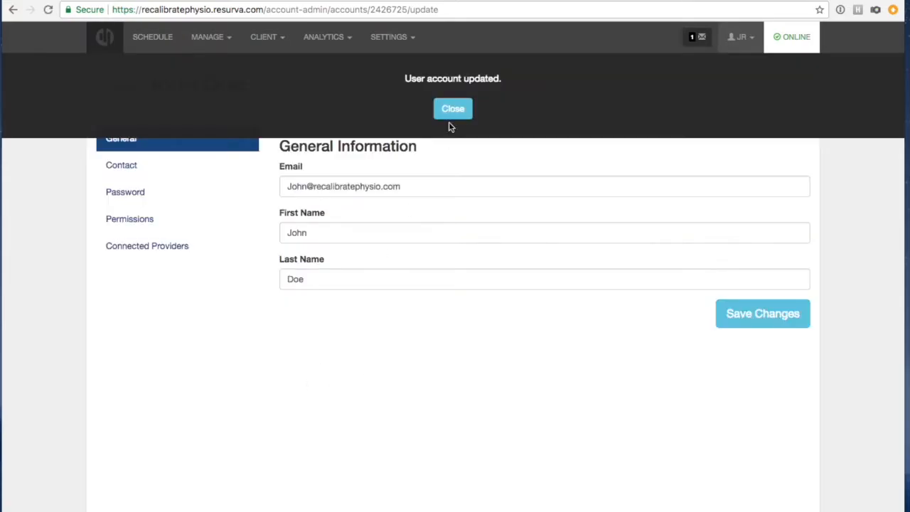
left_click(453, 108)
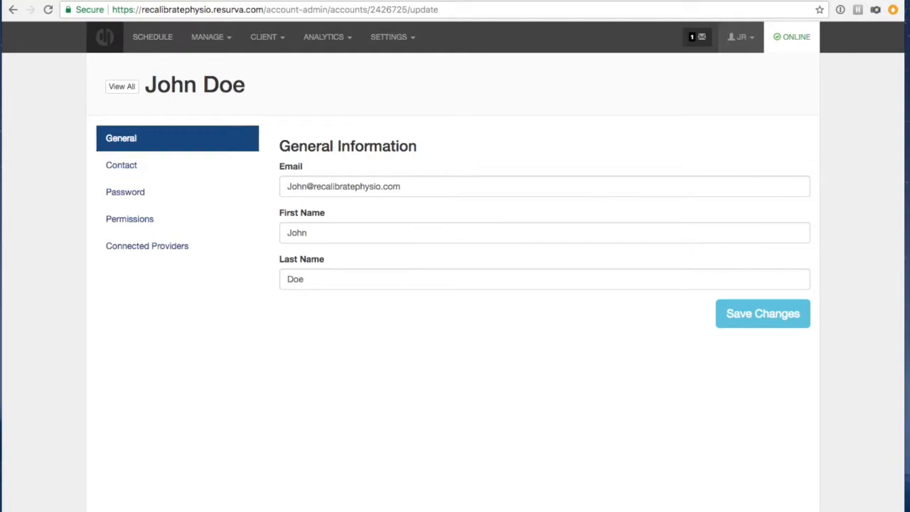
left_click(313, 0)
Look over the clinic sign-in page, then switch back to the admin account edit window.
left_click(308, 177)
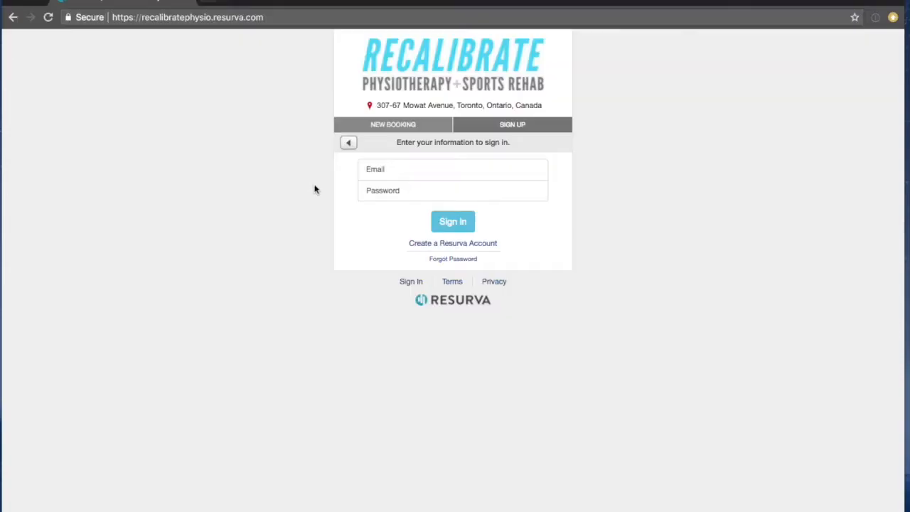
left_click(415, 282)
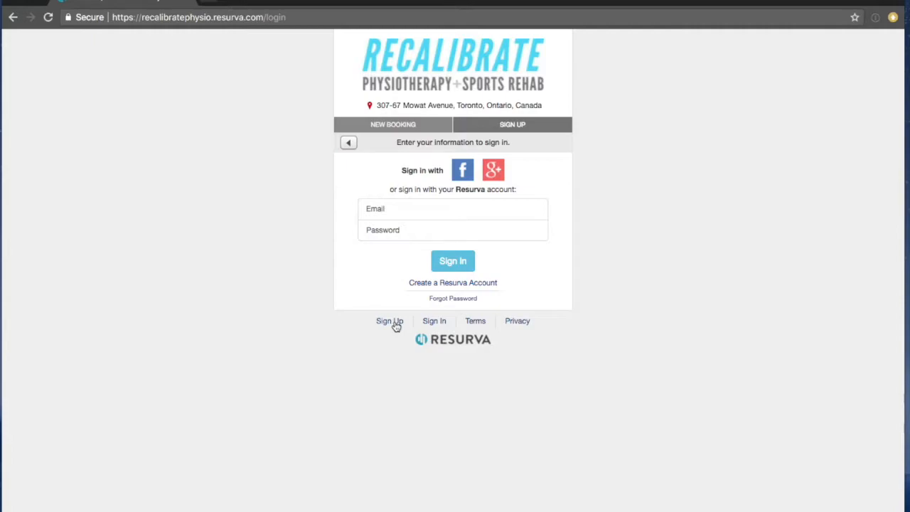
left_click(438, 323)
left_click(375, 217)
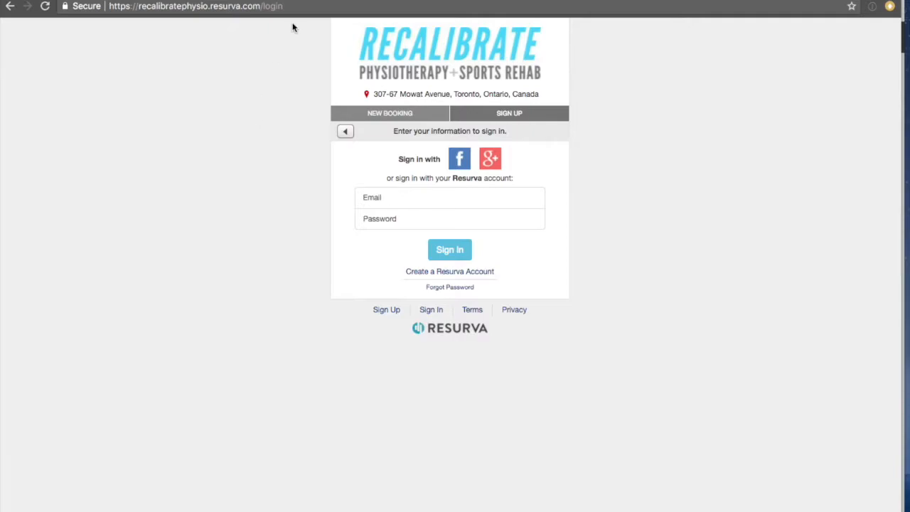
left_click(307, 0)
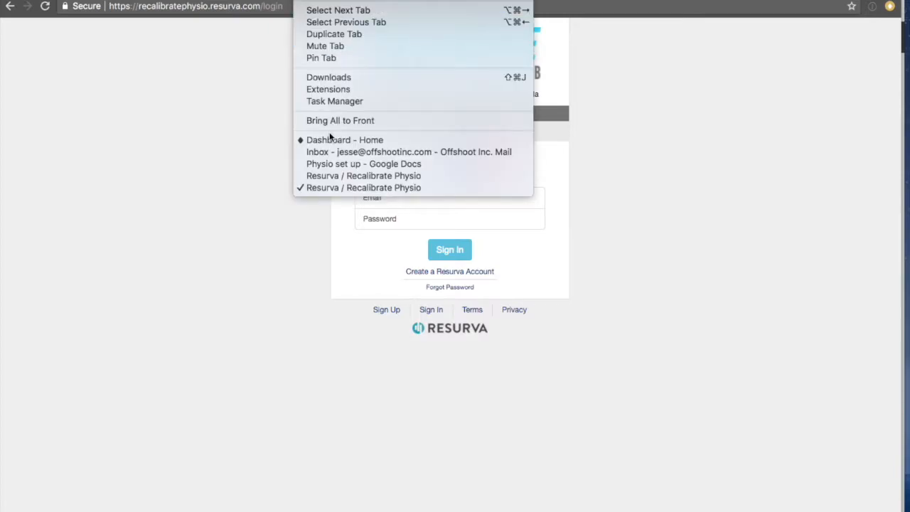
left_click(327, 179)
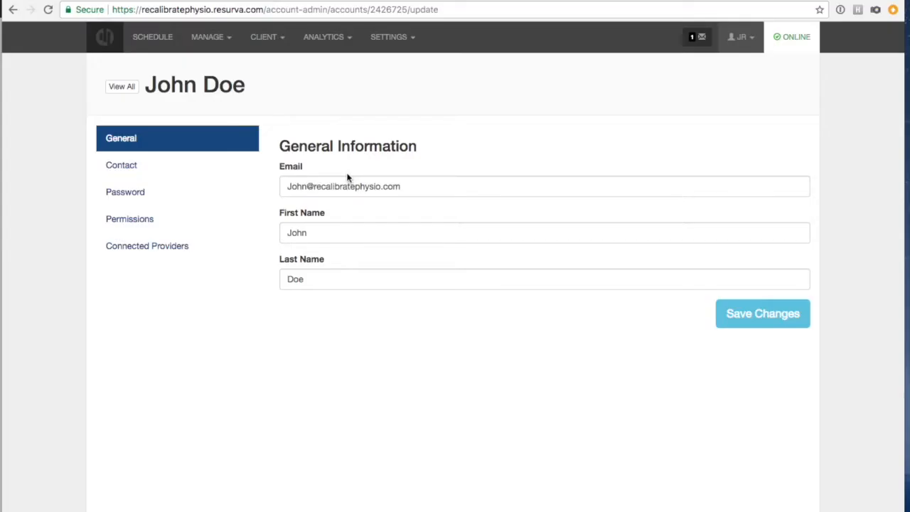
Return to the Admin Accounts list and glance through the Settings menu.
left_click(119, 88)
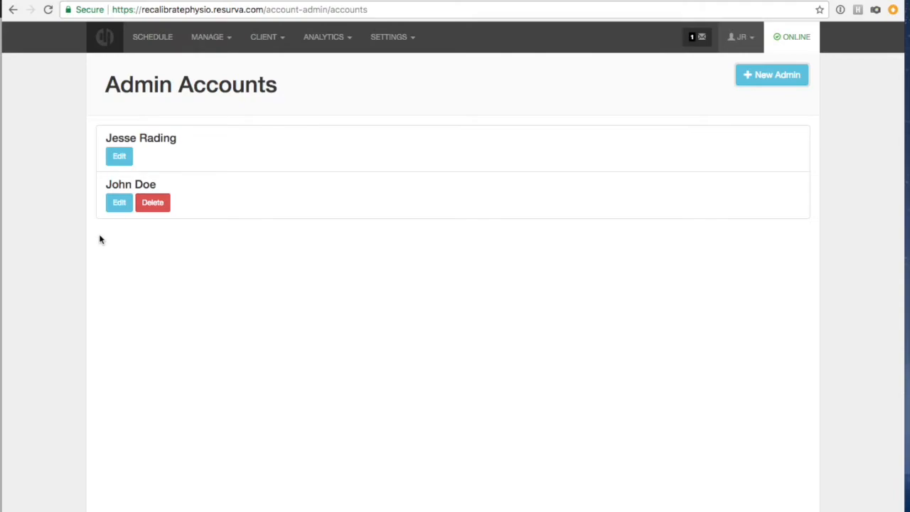
left_click(381, 49)
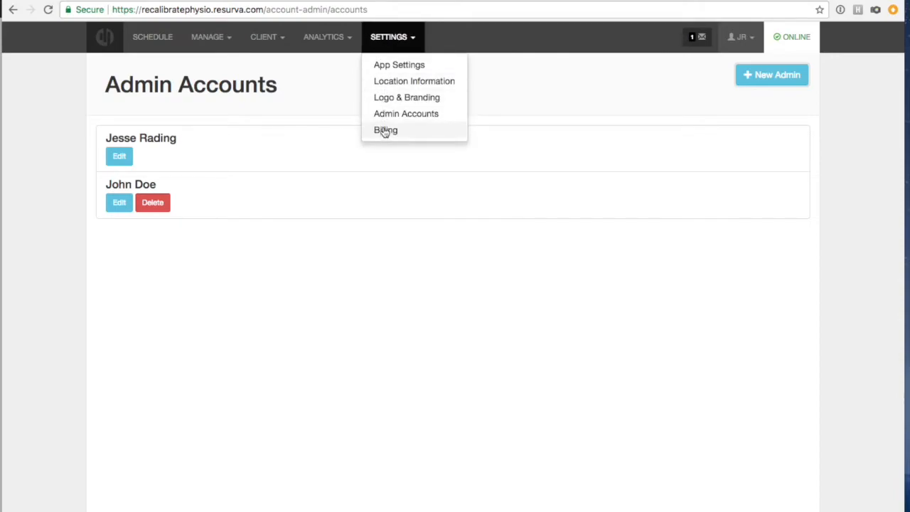
left_click(53, 90)
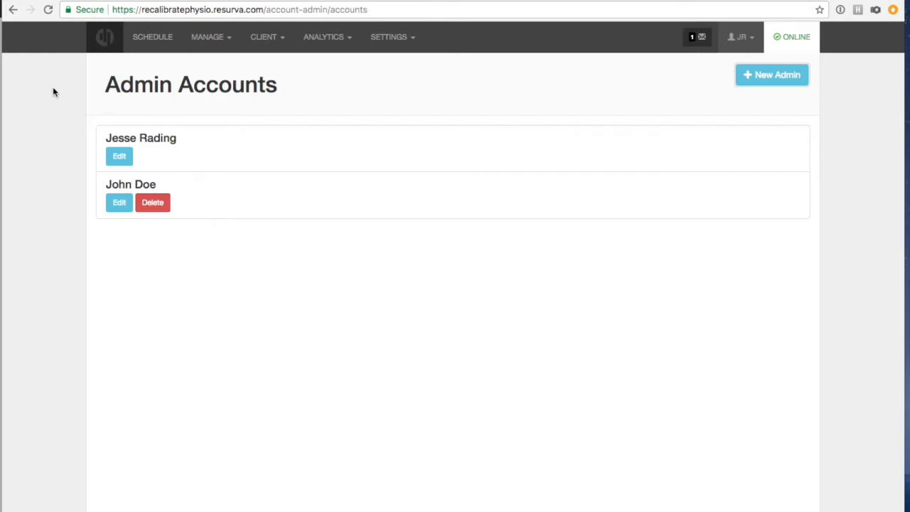
left_click(384, 40)
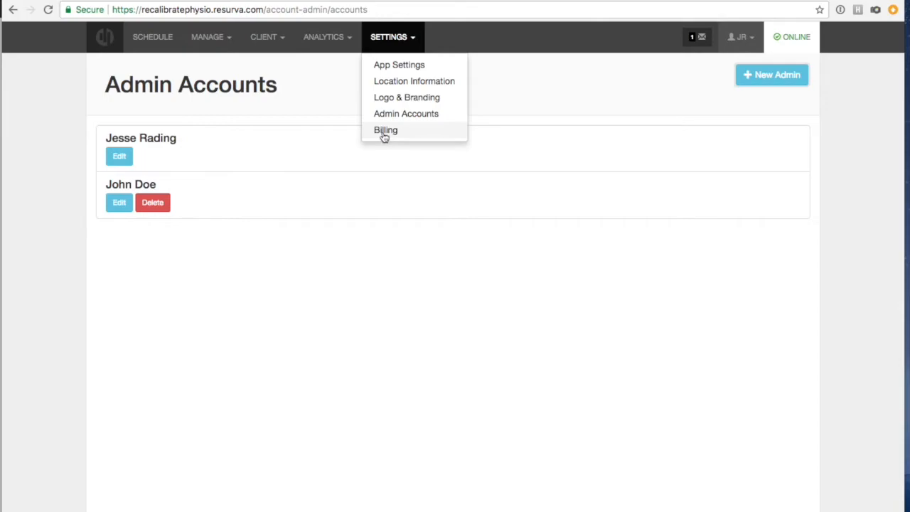
left_click(71, 112)
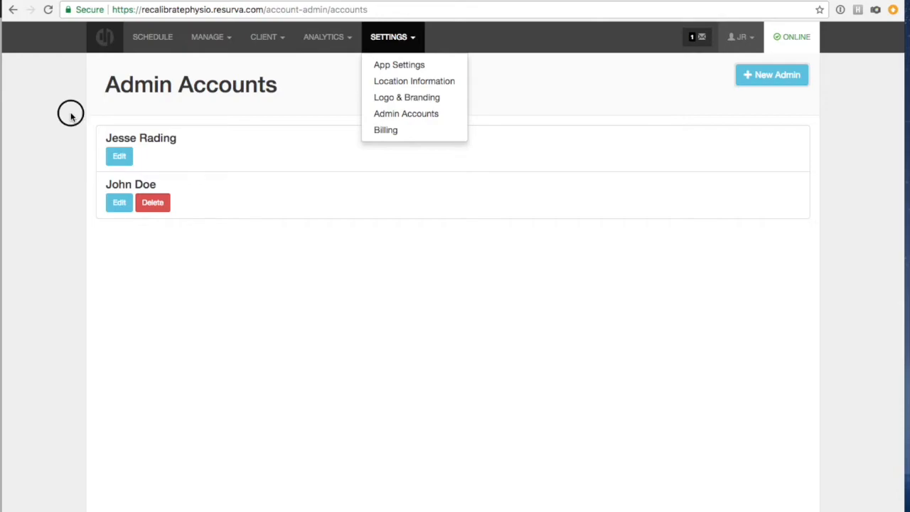
Browse the Analytics, Client and Manage menus.
left_click(337, 38)
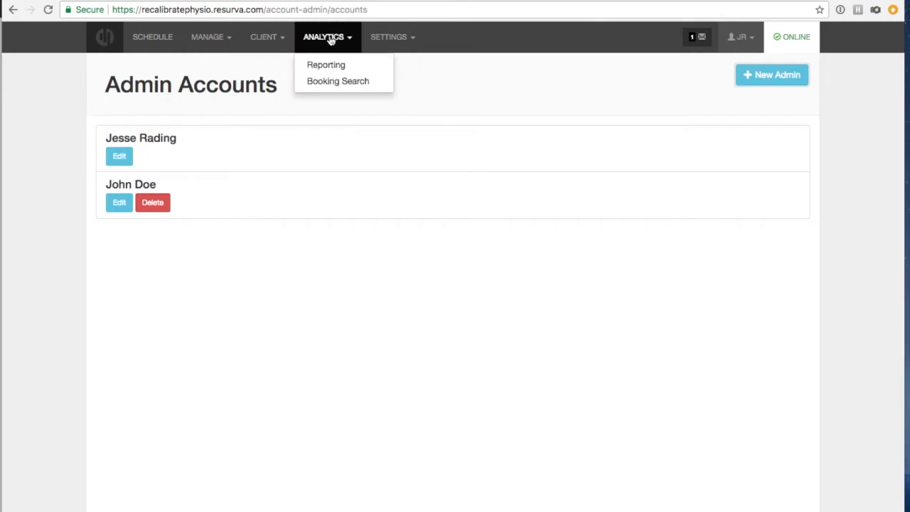
left_click(281, 39)
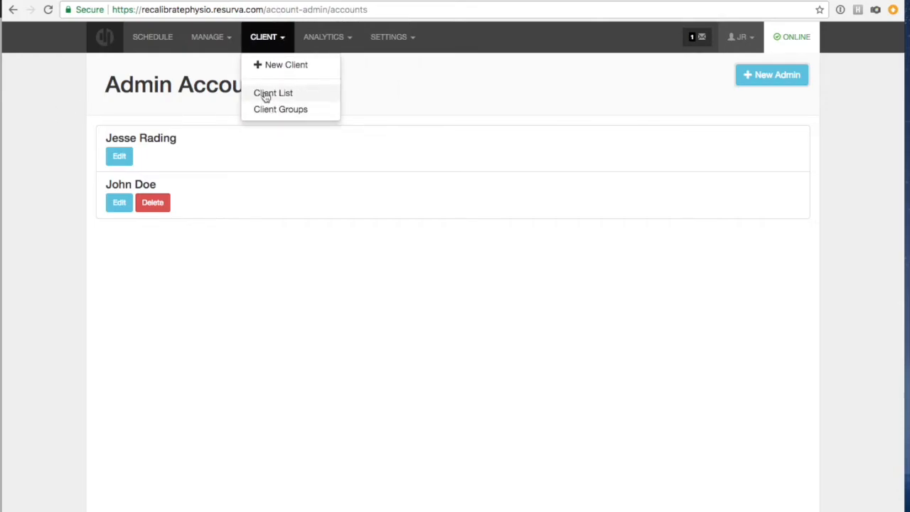
left_click(207, 38)
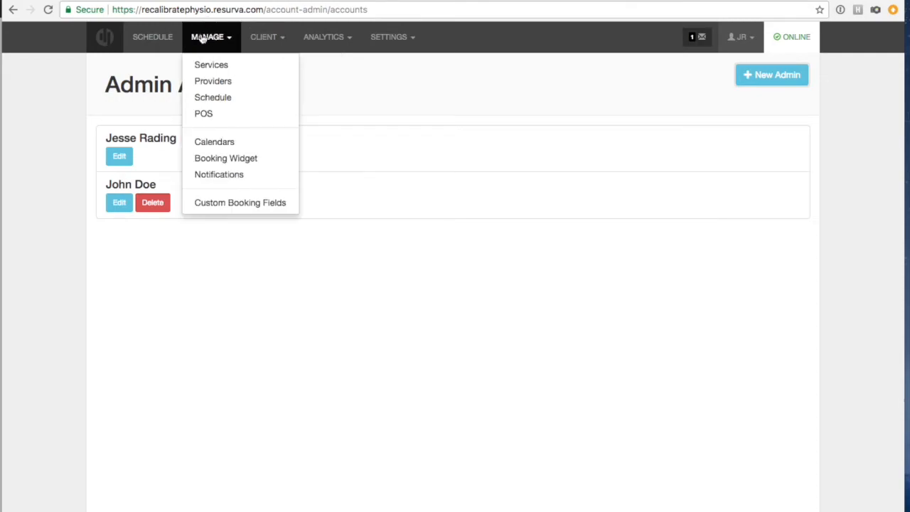
left_click(207, 36)
left_click(207, 37)
Look over the Custom Booking Fields page, then return to the January 16th, 2018 schedule showing John, Kate and Matt.
left_click(199, 202)
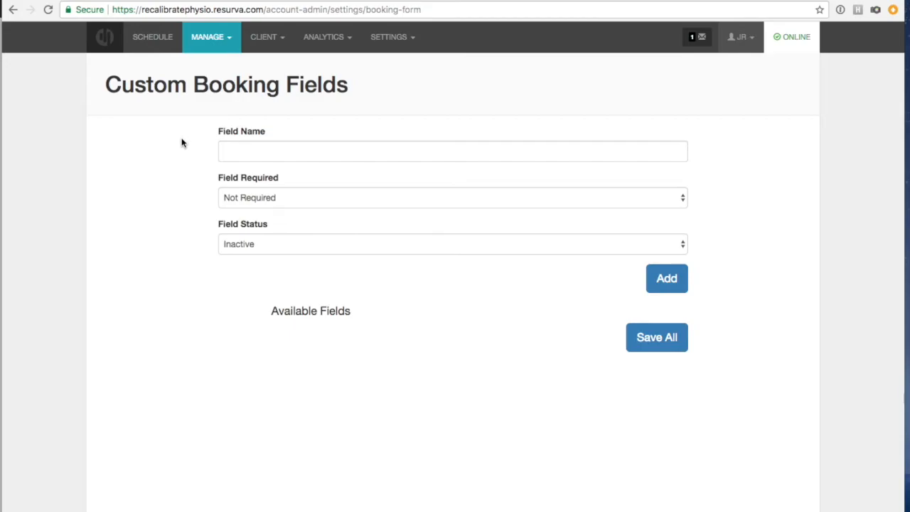
left_click(147, 39)
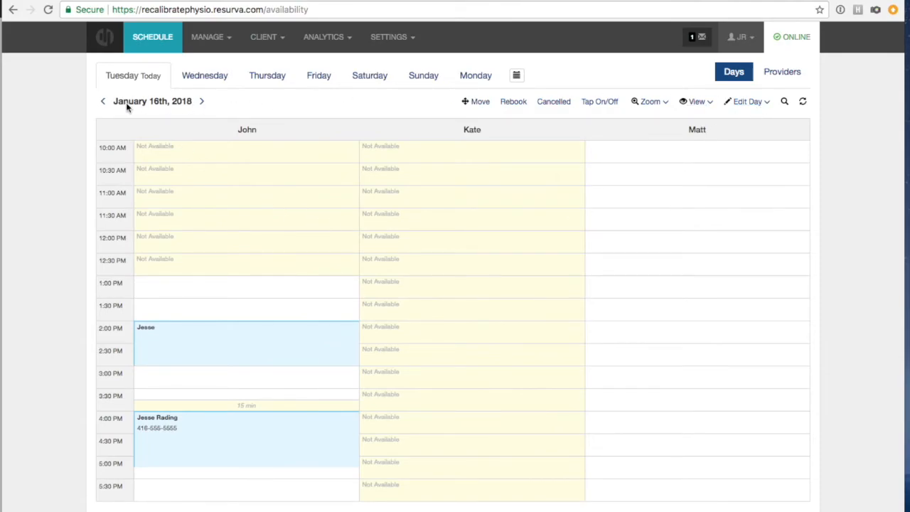
left_click(209, 40)
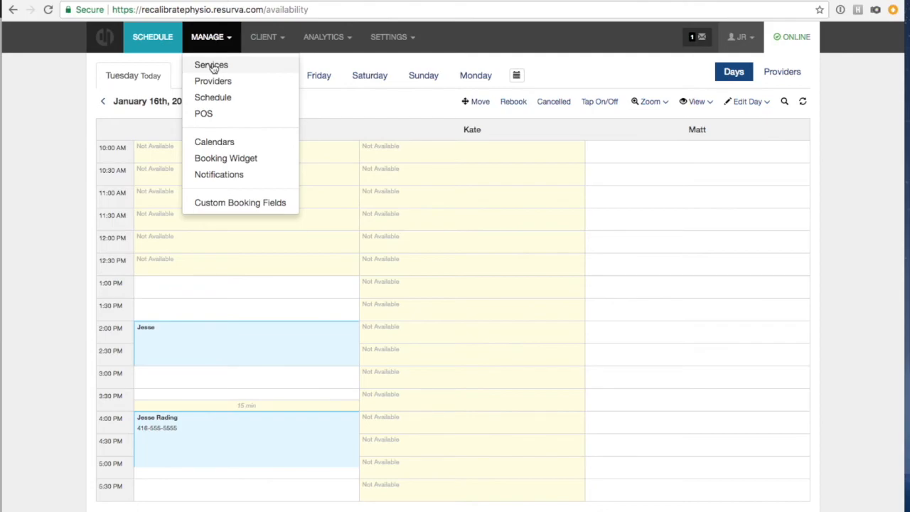
left_click(47, 117)
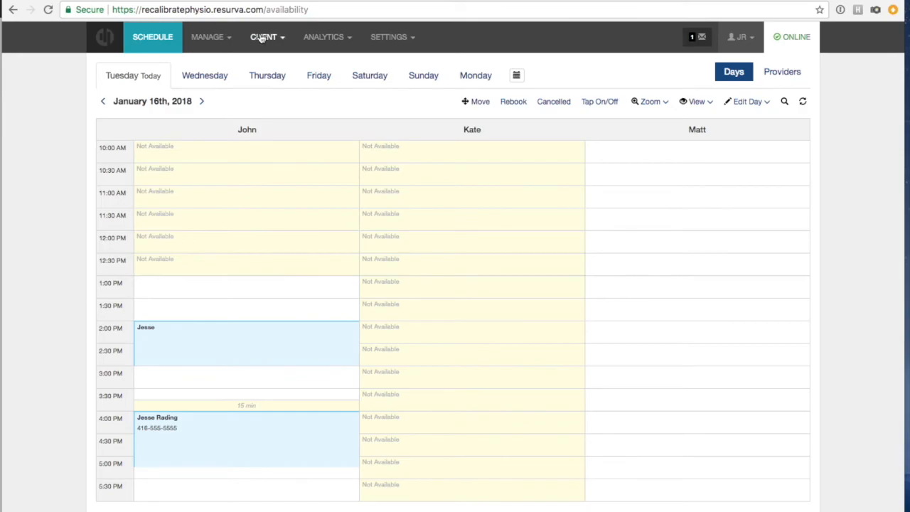